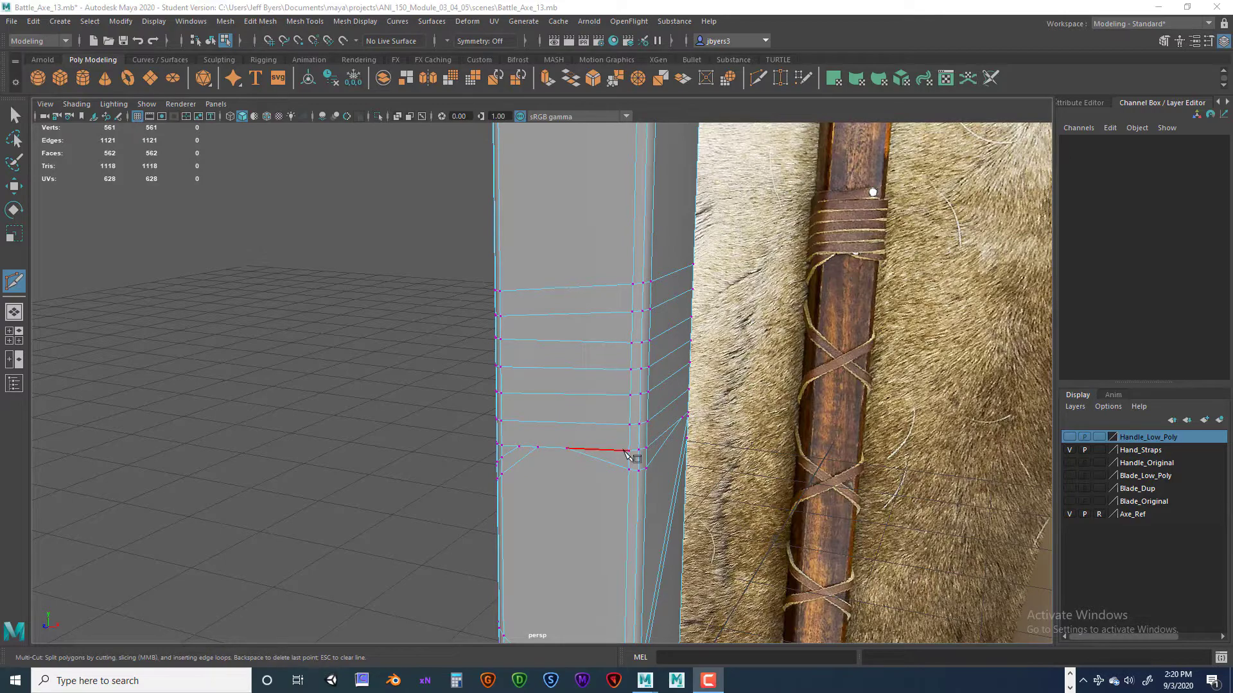
Step: Examine the strap edge cuts around the handle's upper wrap from several sides
{"action": "scroll", "coordinate": [626, 453], "scroll_direction": "down", "scroll_amount": 10}
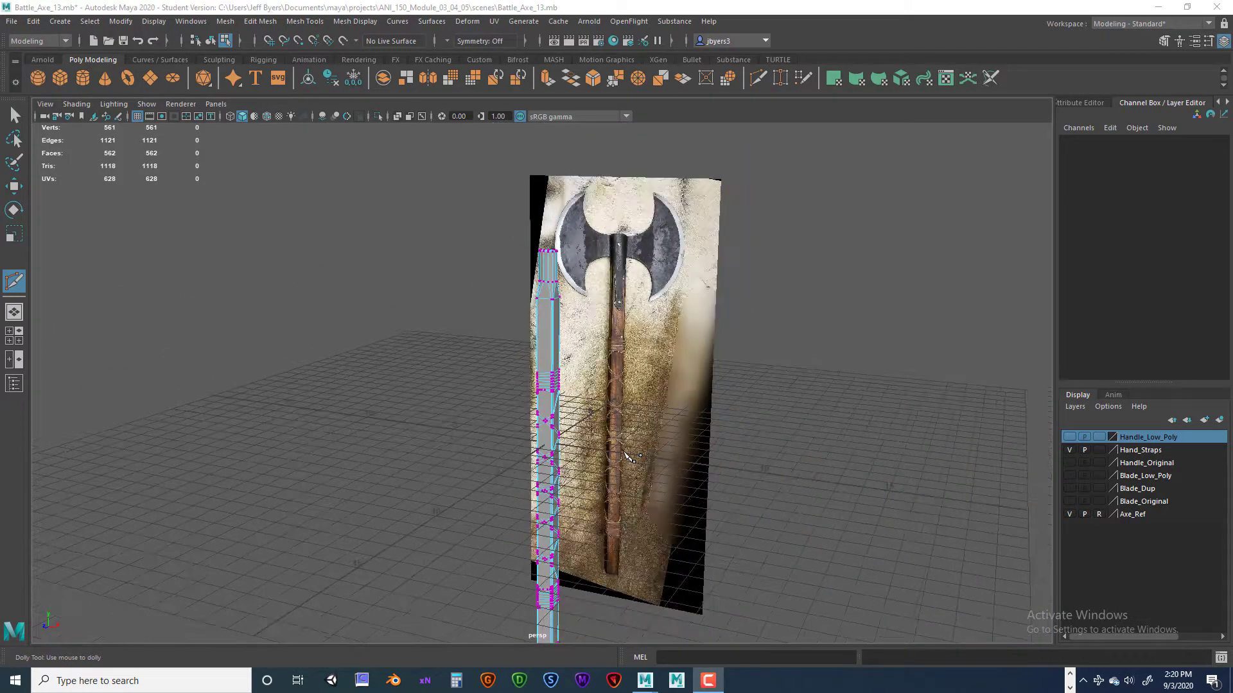
{"action": "scroll", "coordinate": [600, 461], "scroll_direction": "up", "scroll_amount": 10}
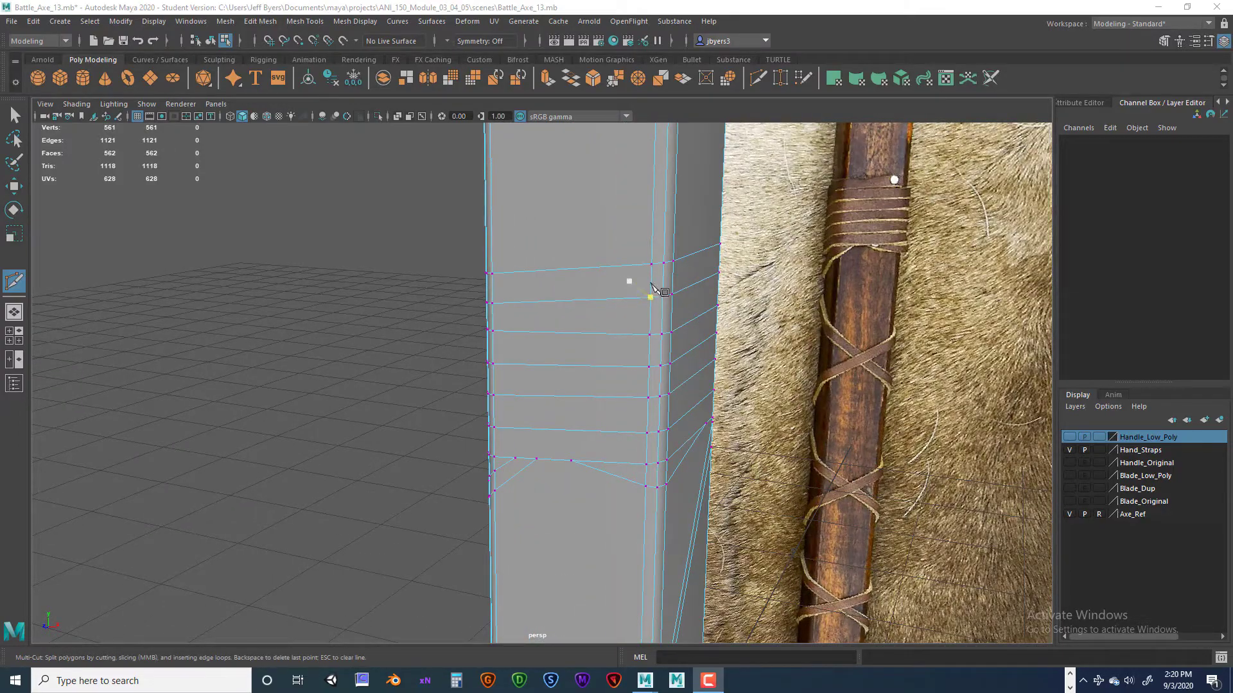
{"action": "left_click_drag", "start_coordinate": [648, 294], "coordinate": [699, 280], "text": "alt"}
{"action": "key", "text": "super"}
{"action": "right_click", "coordinate": [699, 280]}
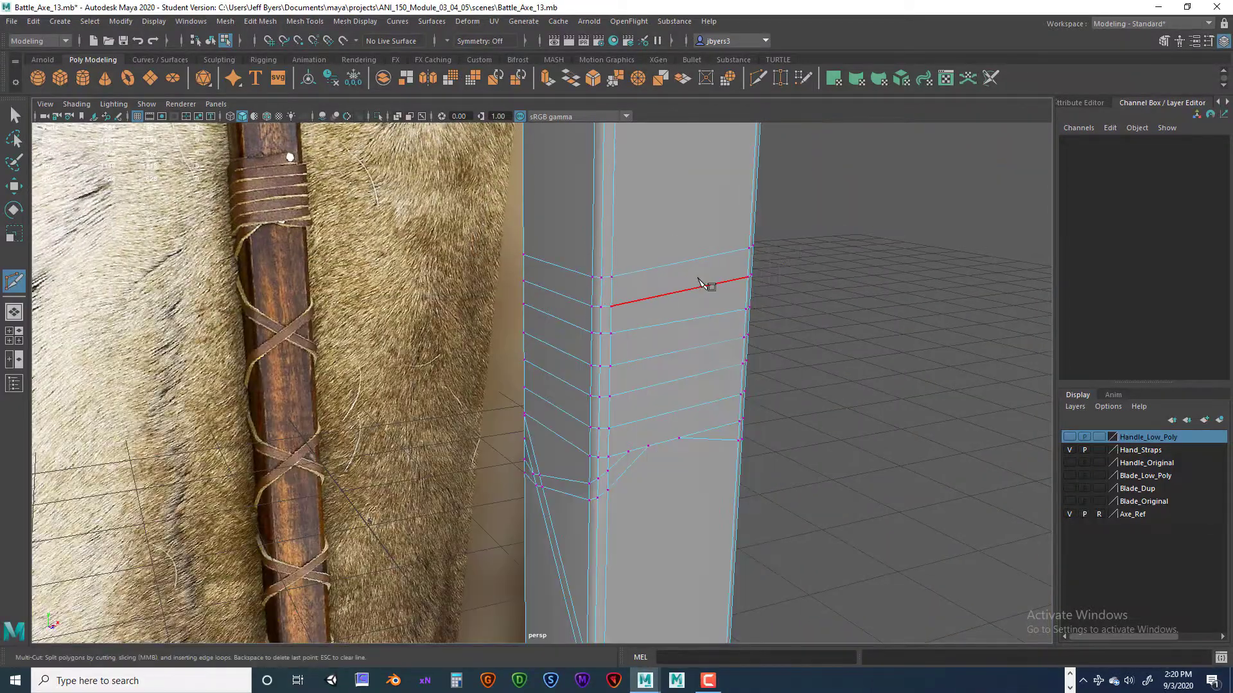
{"action": "key", "text": "ctrl+z"}
{"action": "key", "text": "Escape"}
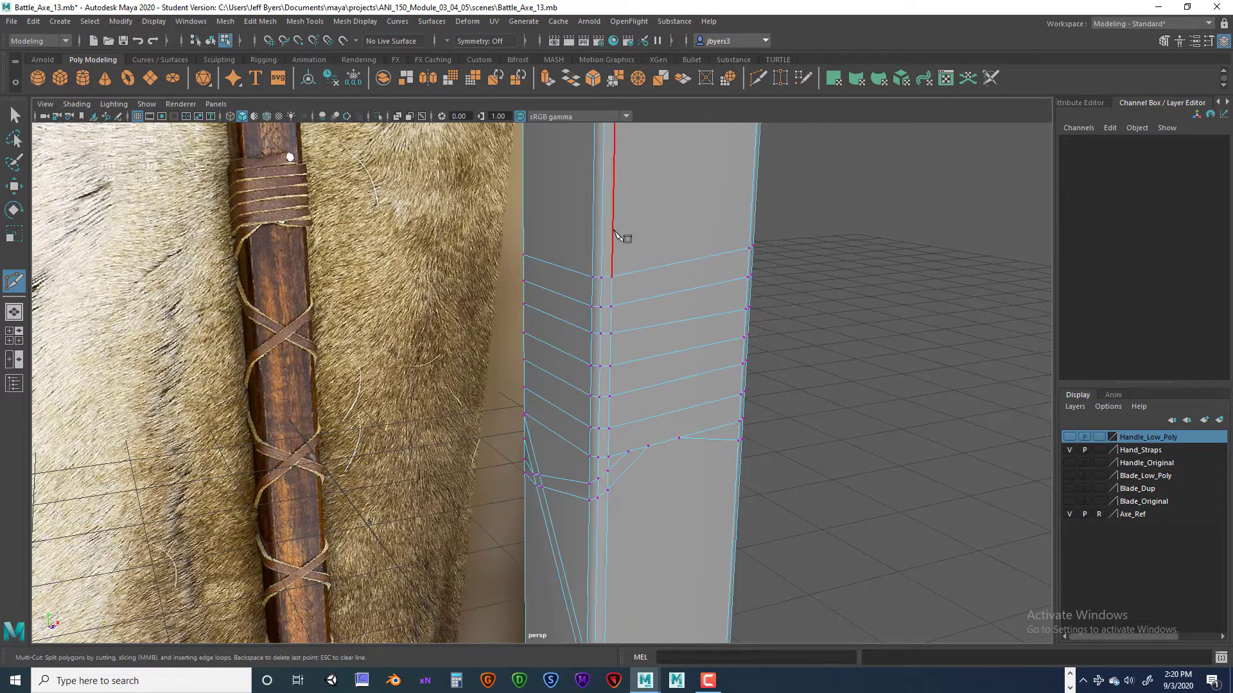
Step: Leave the Multi-Cut tool and return the handle mesh to object mode
{"action": "left_click", "coordinate": [612, 277]}
{"action": "key", "text": "q"}
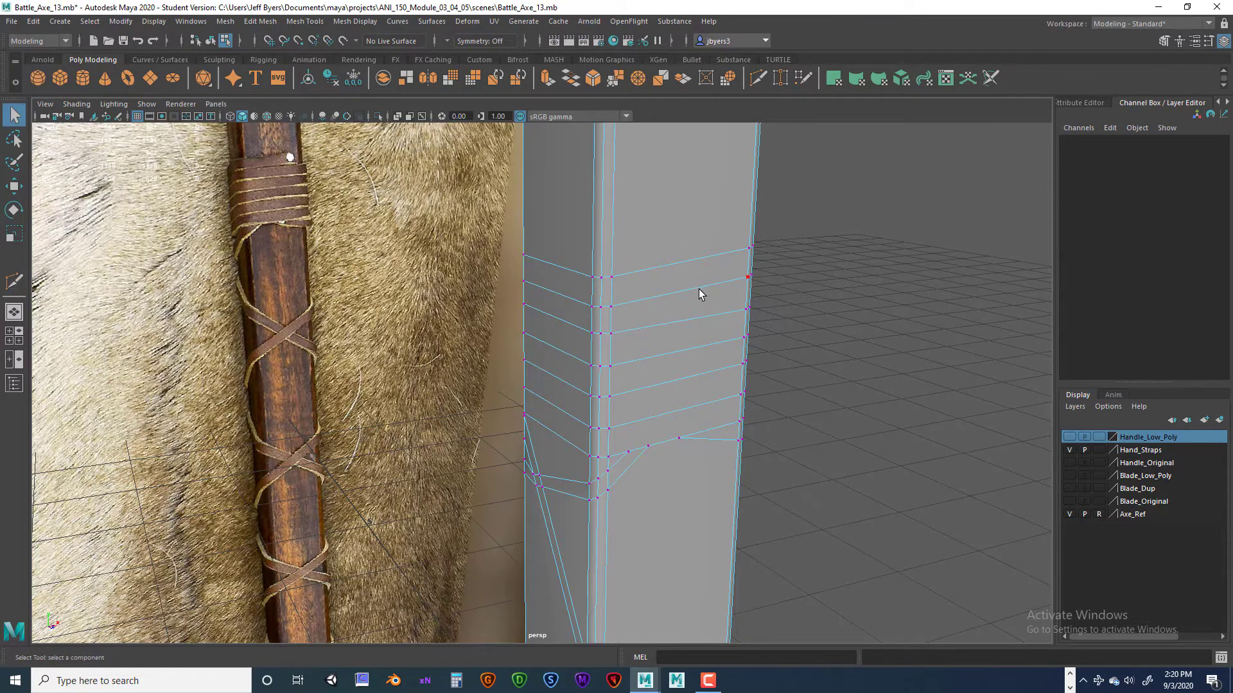
{"action": "scroll", "coordinate": [699, 294], "scroll_direction": "down", "scroll_amount": 6}
{"action": "right_click", "coordinate": [576, 264]}
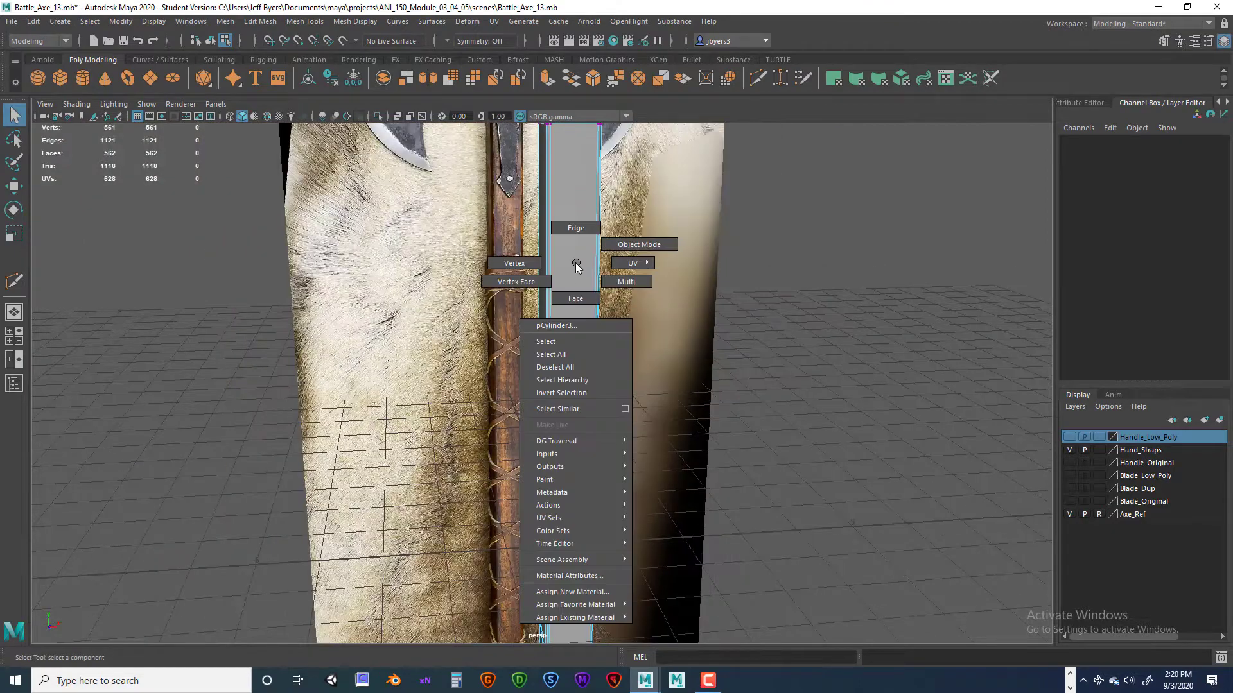
{"action": "right_click_drag", "start_coordinate": [576, 264], "coordinate": [566, 342]}
{"action": "left_click_drag", "start_coordinate": [581, 328], "coordinate": [549, 299], "text": "alt"}
{"action": "scroll", "coordinate": [546, 311], "scroll_direction": "down", "scroll_amount": 3}
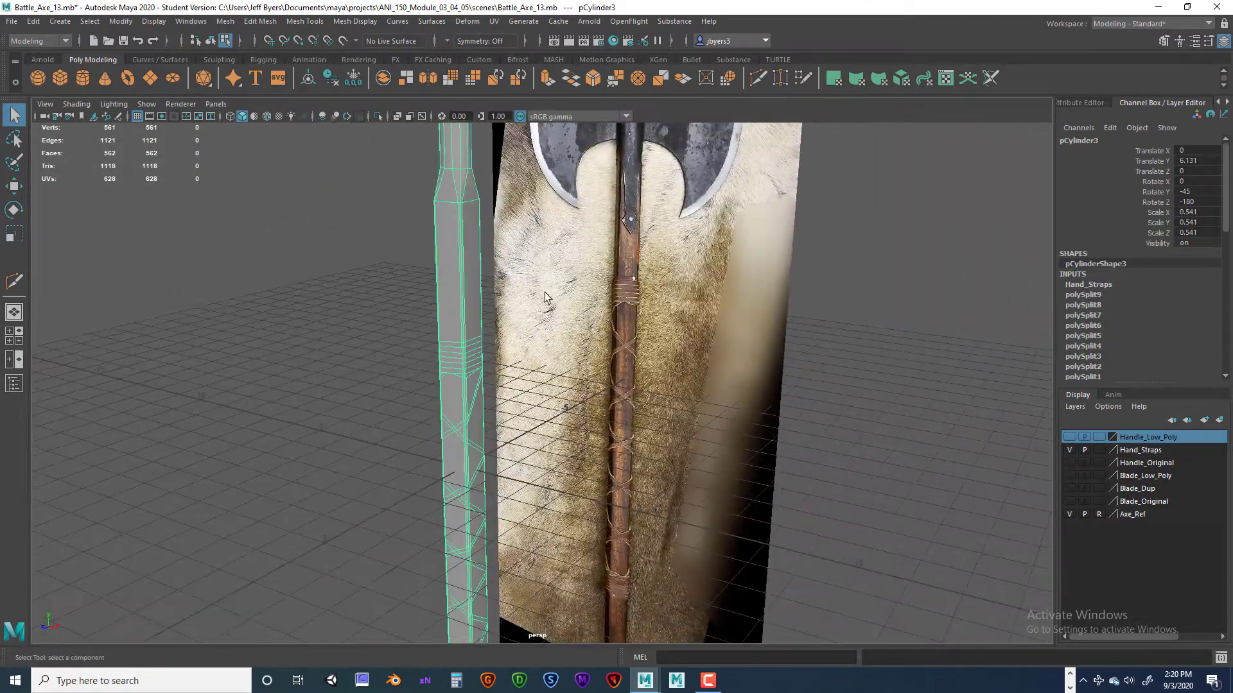
Step: Save the scene as a new version named Battle_Axe_14
{"action": "left_click", "coordinate": [23, 14]}
{"action": "left_click", "coordinate": [48, 85]}
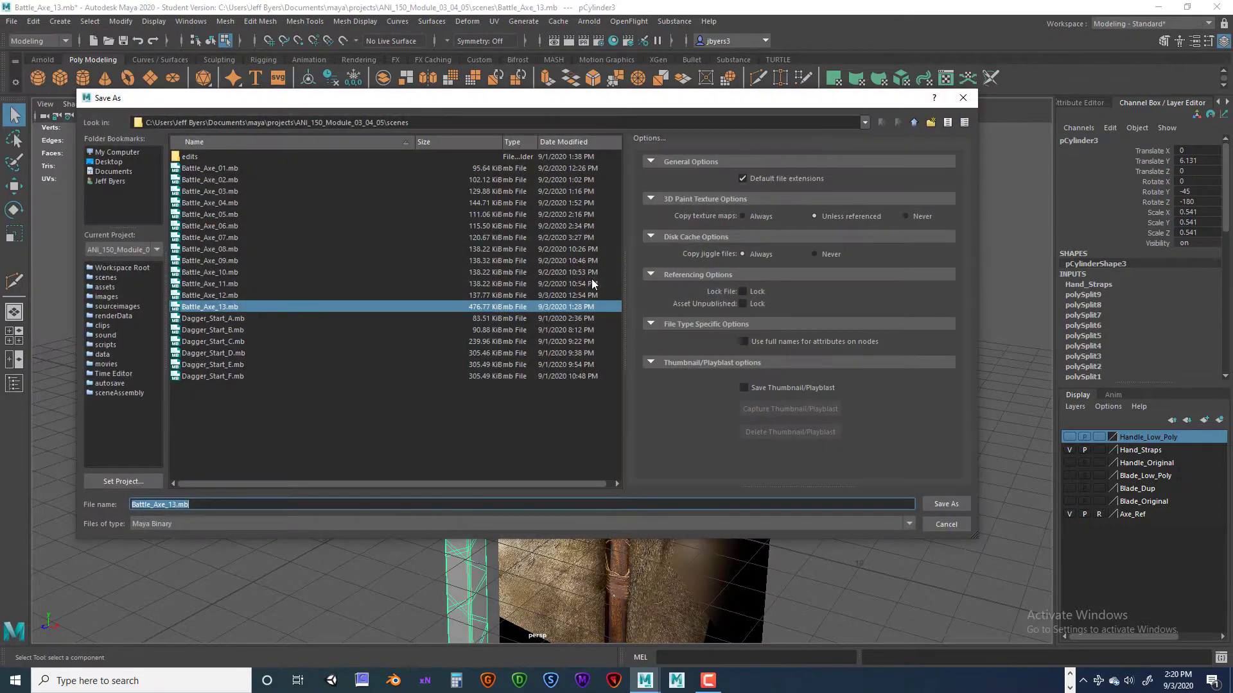
{"action": "left_click", "coordinate": [203, 504]}
{"action": "type", "text": "4"}
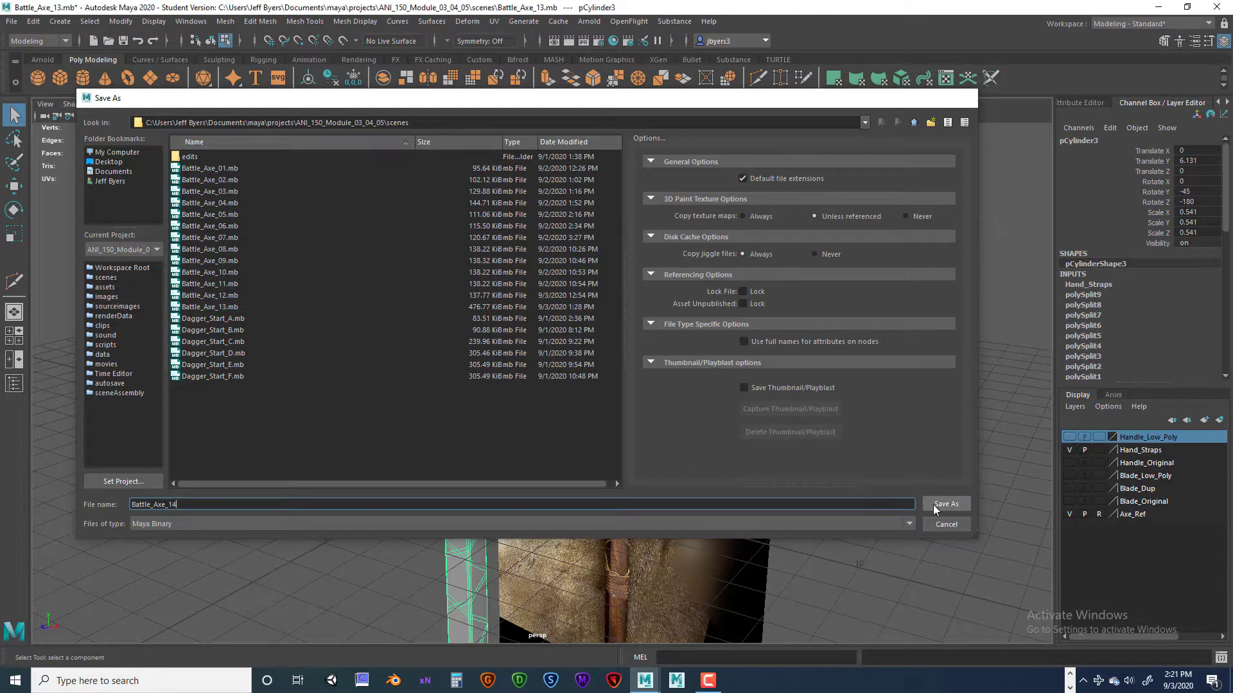
{"action": "left_click", "coordinate": [943, 504]}
{"action": "left_click", "coordinate": [587, 350]}
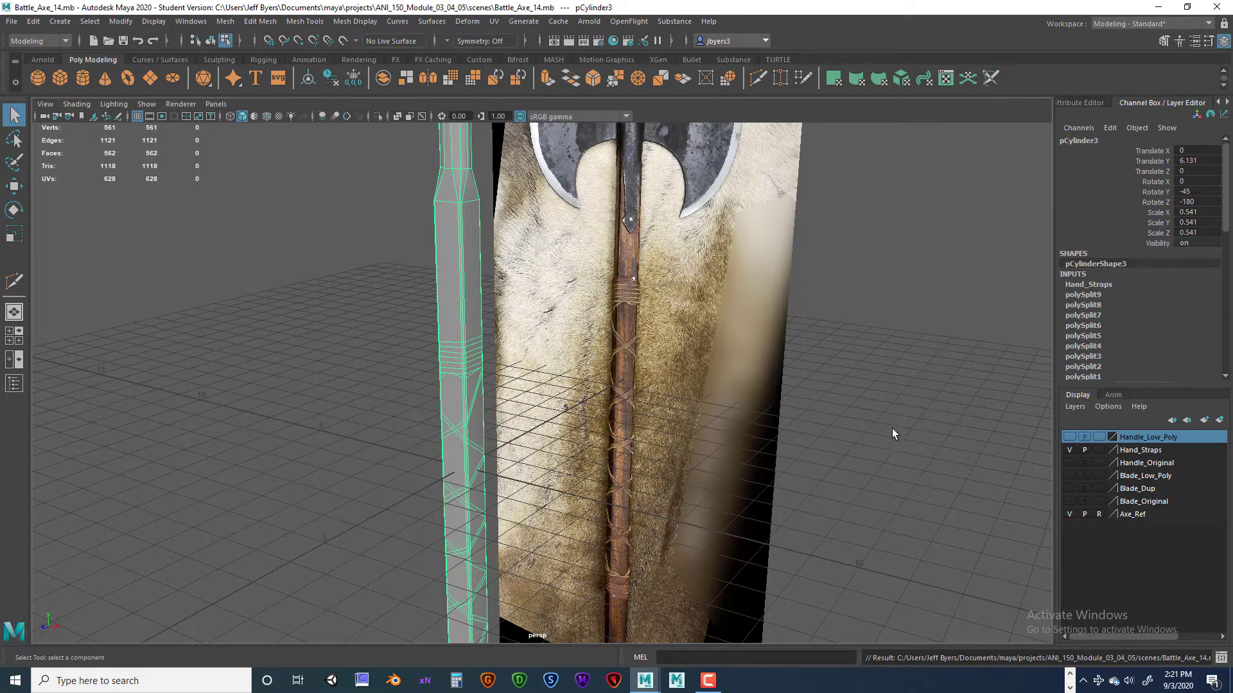
Step: Compare the handle mesh's upper wrap cuts with the leather wrap in the reference image
{"action": "left_click_drag", "start_coordinate": [830, 406], "coordinate": [626, 373], "text": "alt"}
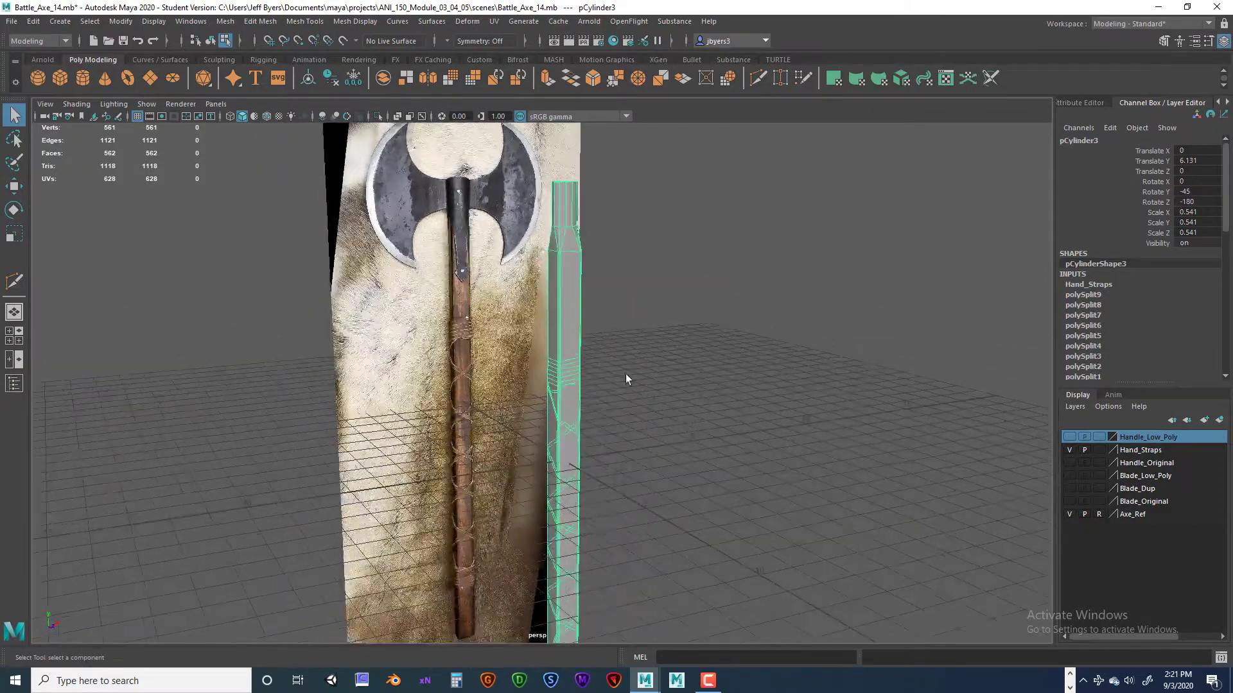
{"action": "left_click_drag", "start_coordinate": [616, 294], "coordinate": [670, 322], "text": "alt"}
{"action": "scroll", "coordinate": [643, 334], "scroll_direction": "up", "scroll_amount": 6}
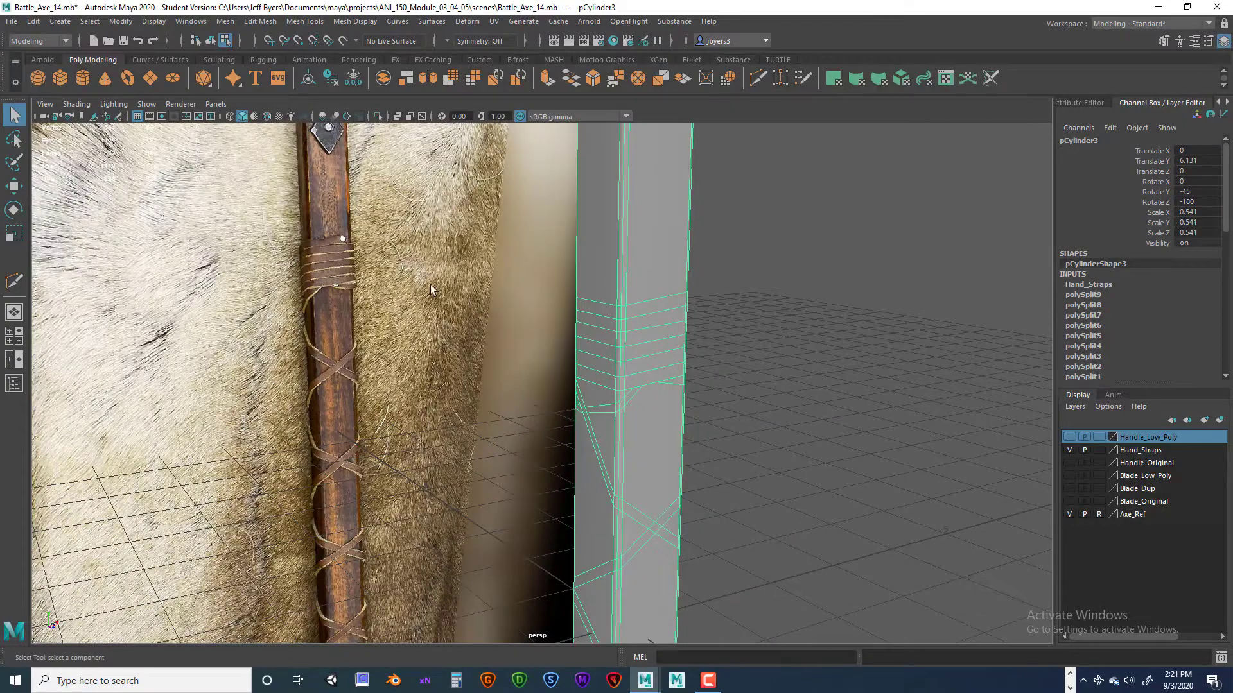
{"action": "scroll", "coordinate": [327, 241], "scroll_direction": "up", "scroll_amount": 3}
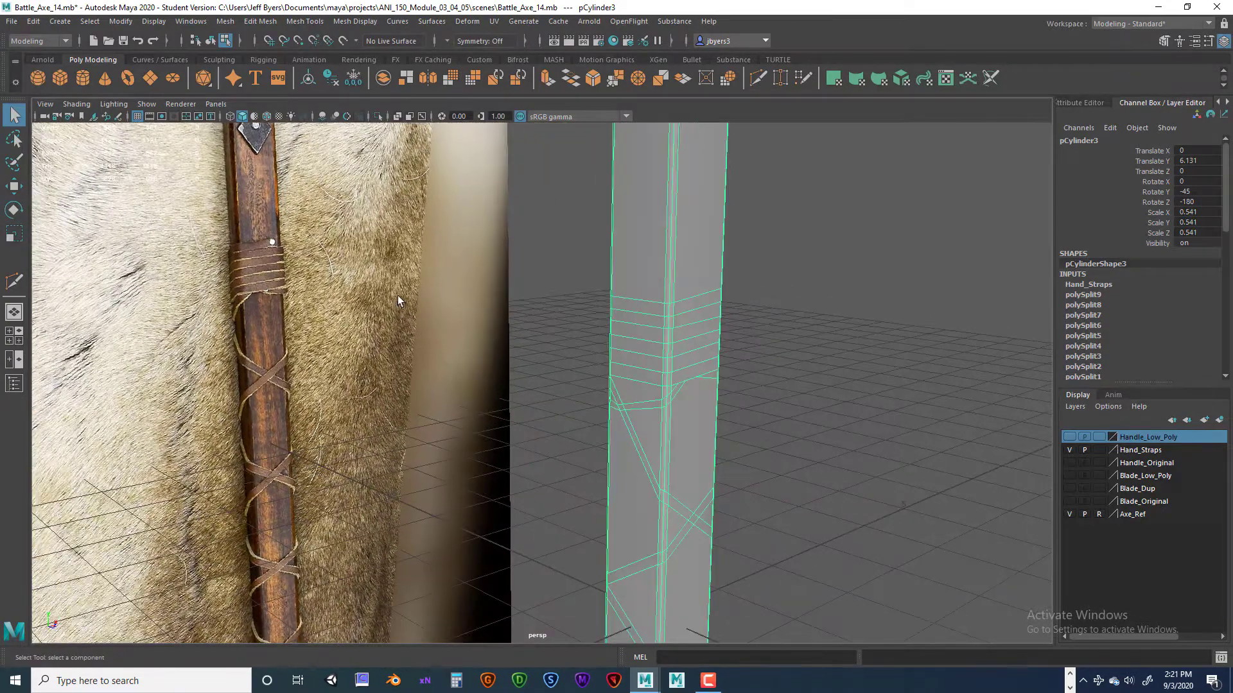
{"action": "left_click_drag", "start_coordinate": [398, 296], "coordinate": [456, 304], "text": "alt"}
{"action": "left_click_drag", "start_coordinate": [631, 308], "coordinate": [584, 268], "text": "alt"}
{"action": "right_click_drag", "start_coordinate": [593, 253], "coordinate": [529, 254], "text": "shift"}
{"action": "scroll", "coordinate": [617, 266], "scroll_direction": "up", "scroll_amount": 10}
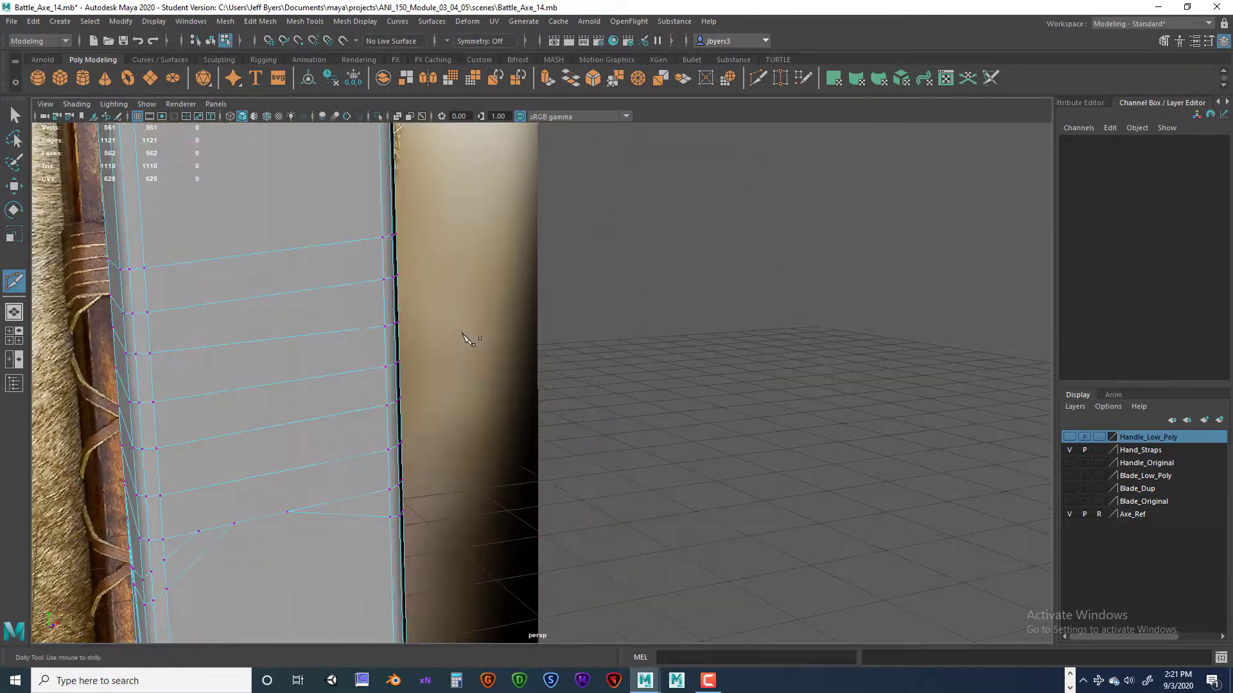
Step: Multi-cut a new edge line above the upper wrap, across the face and beveled corner, slanting down to the existing top line on the adjacent side
{"action": "middle_click_drag", "start_coordinate": [467, 339], "coordinate": [474, 308], "text": "alt"}
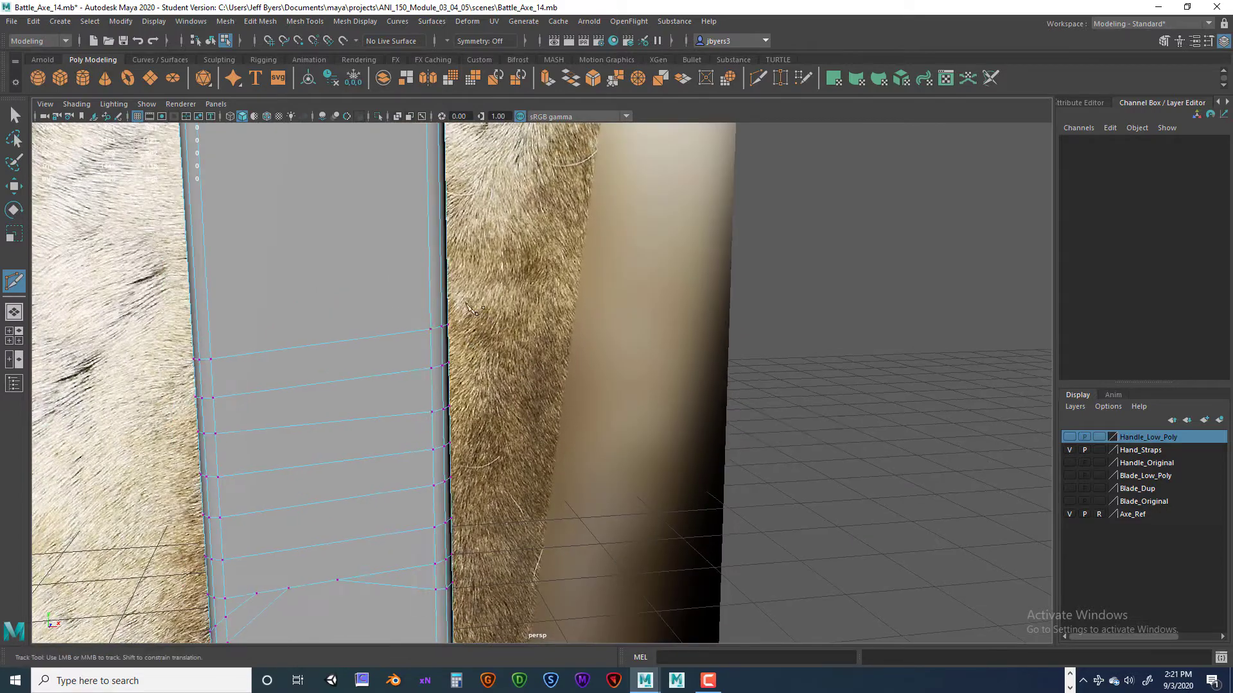
{"action": "left_click", "coordinate": [428, 293]}
{"action": "left_click_drag", "start_coordinate": [428, 293], "coordinate": [471, 314], "text": "alt"}
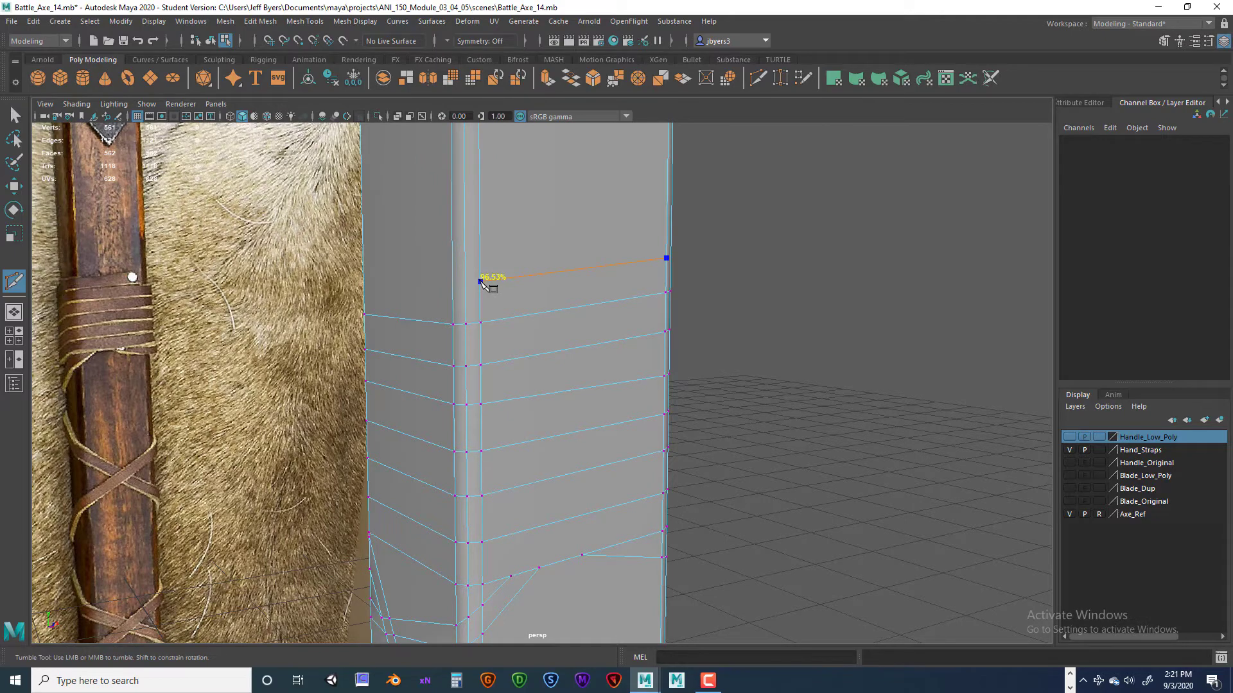
{"action": "left_click_drag", "start_coordinate": [480, 283], "coordinate": [704, 316], "text": "alt"}
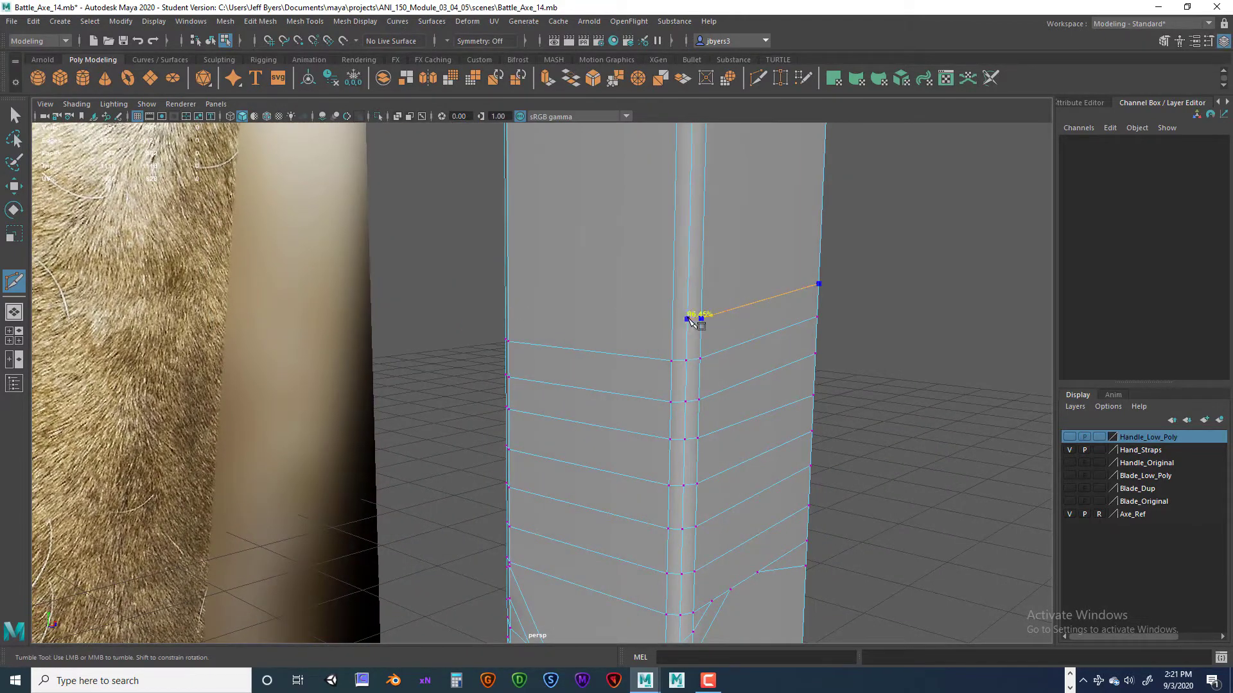
{"action": "left_click_drag", "start_coordinate": [572, 338], "coordinate": [676, 342], "text": "alt"}
{"action": "middle_click_drag", "start_coordinate": [947, 307], "coordinate": [740, 329], "text": "alt"}
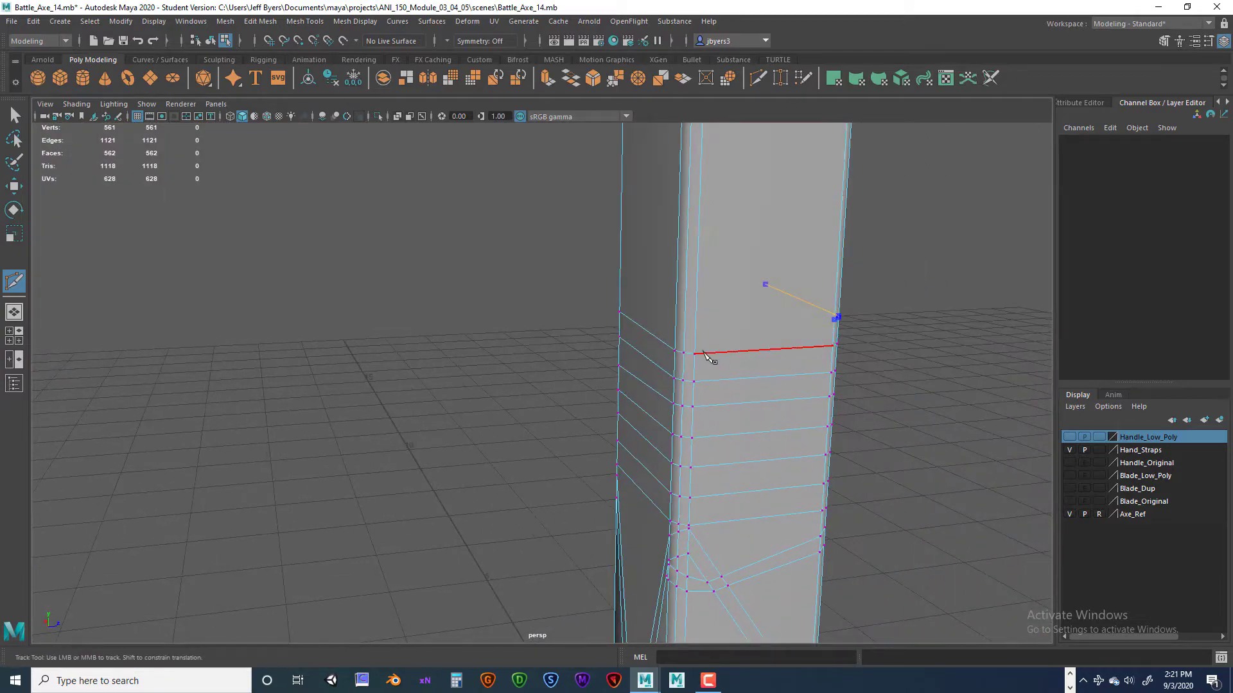
{"action": "mouse_move", "coordinate": [692, 358]}
{"action": "left_mouse_down", "text": "alt"}
{"action": "mouse_move", "coordinate": [729, 357]}
{"action": "mouse_move", "coordinate": [668, 358]}
{"action": "left_mouse_up", "text": "alt"}
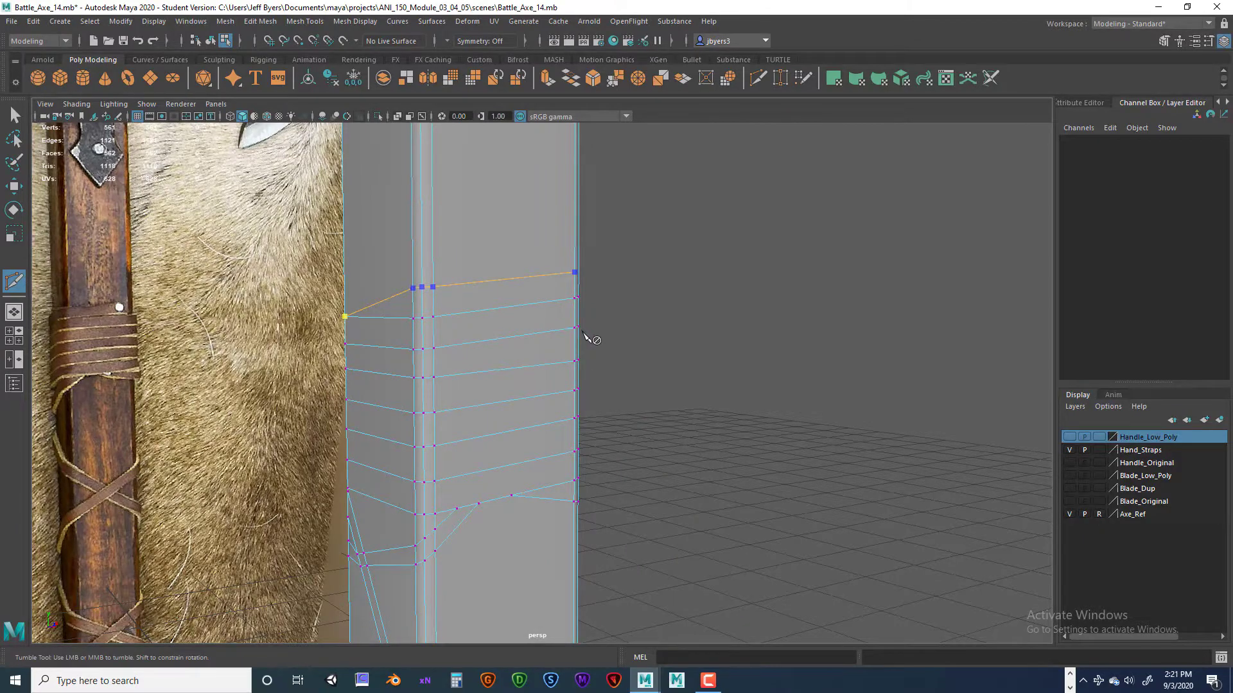
{"action": "key", "text": "Return"}
Step: Multi-cut a short vertical edge near the corner to close the end of the top strap, matching the reference strap's end
{"action": "left_click_drag", "start_coordinate": [512, 306], "coordinate": [467, 327], "text": "alt"}
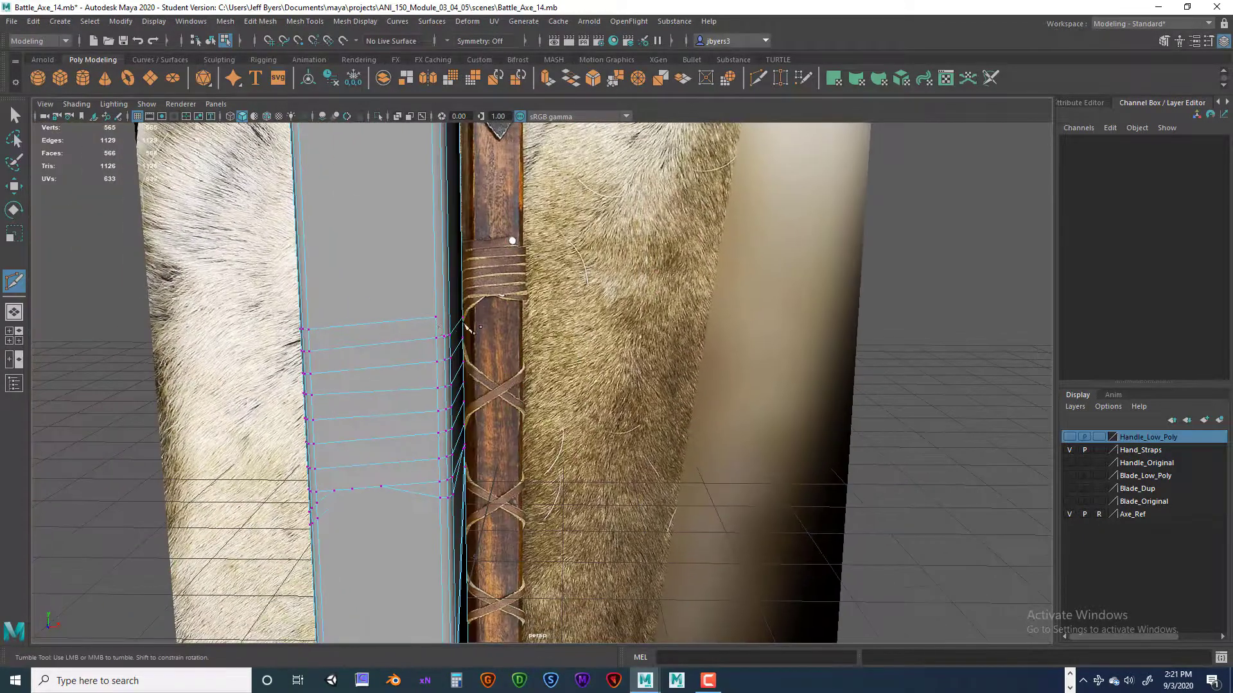
{"action": "scroll", "coordinate": [422, 325], "scroll_direction": "up", "scroll_amount": 3}
{"action": "scroll", "coordinate": [375, 298], "scroll_direction": "down", "scroll_amount": 1}
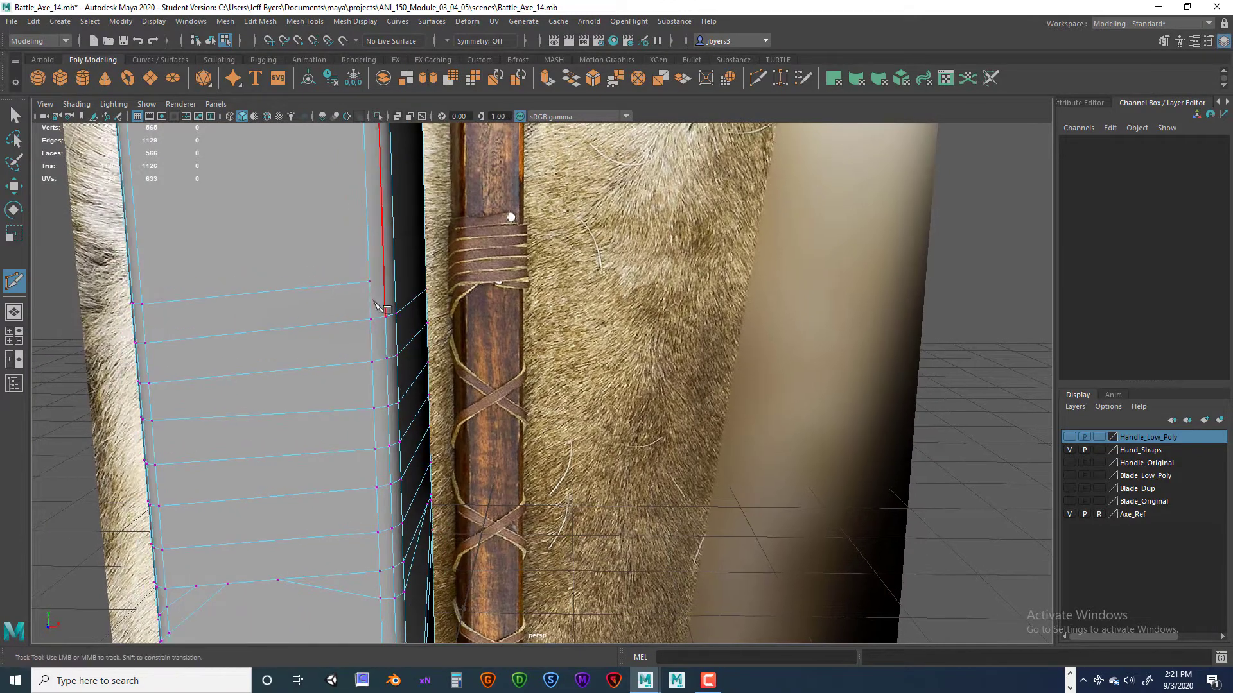
{"action": "key", "text": "super"}
{"action": "key", "text": "super"}
{"action": "key", "text": "super"}
{"action": "key", "text": "super"}
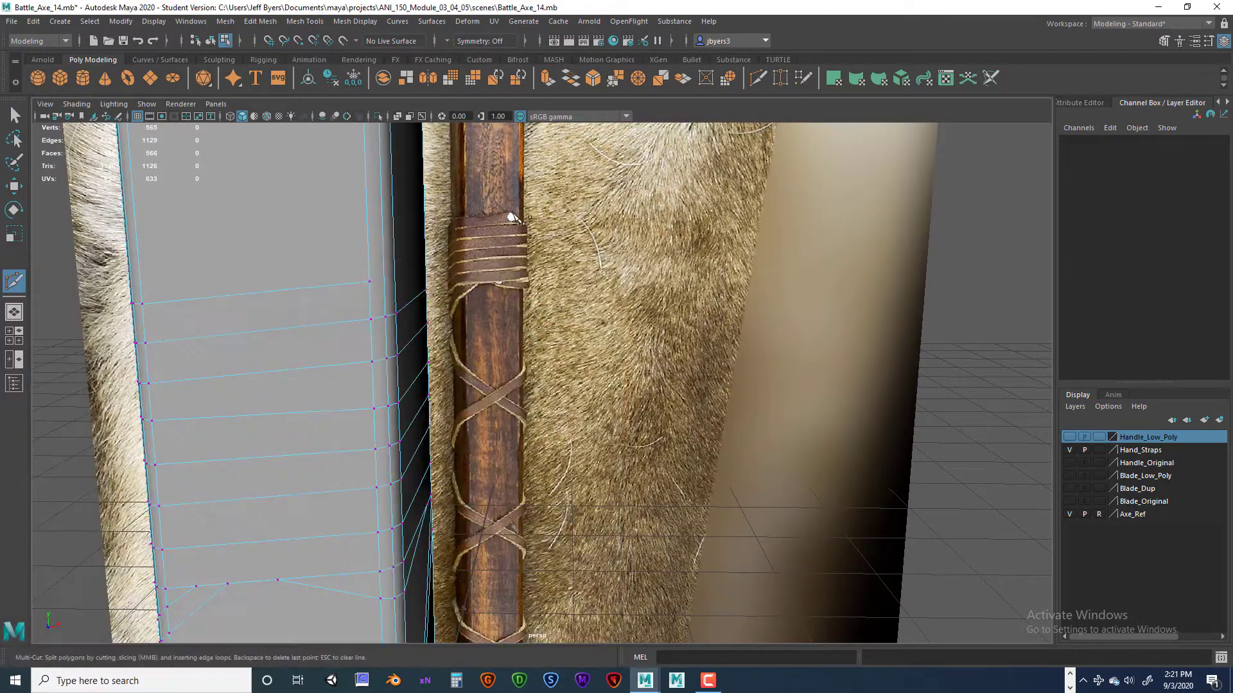
{"action": "left_click", "coordinate": [342, 285]}
{"action": "scroll", "coordinate": [407, 325], "scroll_direction": "down", "scroll_amount": 3}
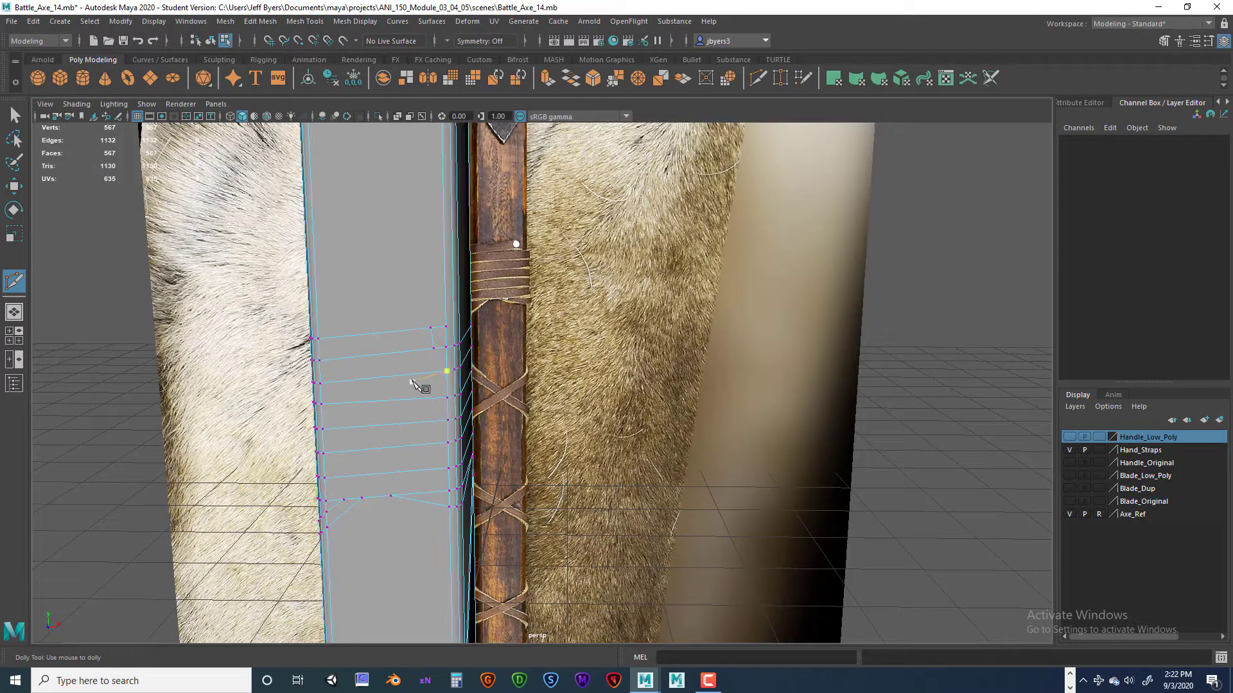
{"action": "left_click", "coordinate": [14, 116]}
Step: Examine the reference image's upper leather wrap and the crossing straps beneath it
{"action": "left_click_drag", "start_coordinate": [129, 298], "coordinate": [282, 294], "text": "alt"}
{"action": "left_click_drag", "start_coordinate": [807, 292], "coordinate": [754, 290], "text": "alt"}
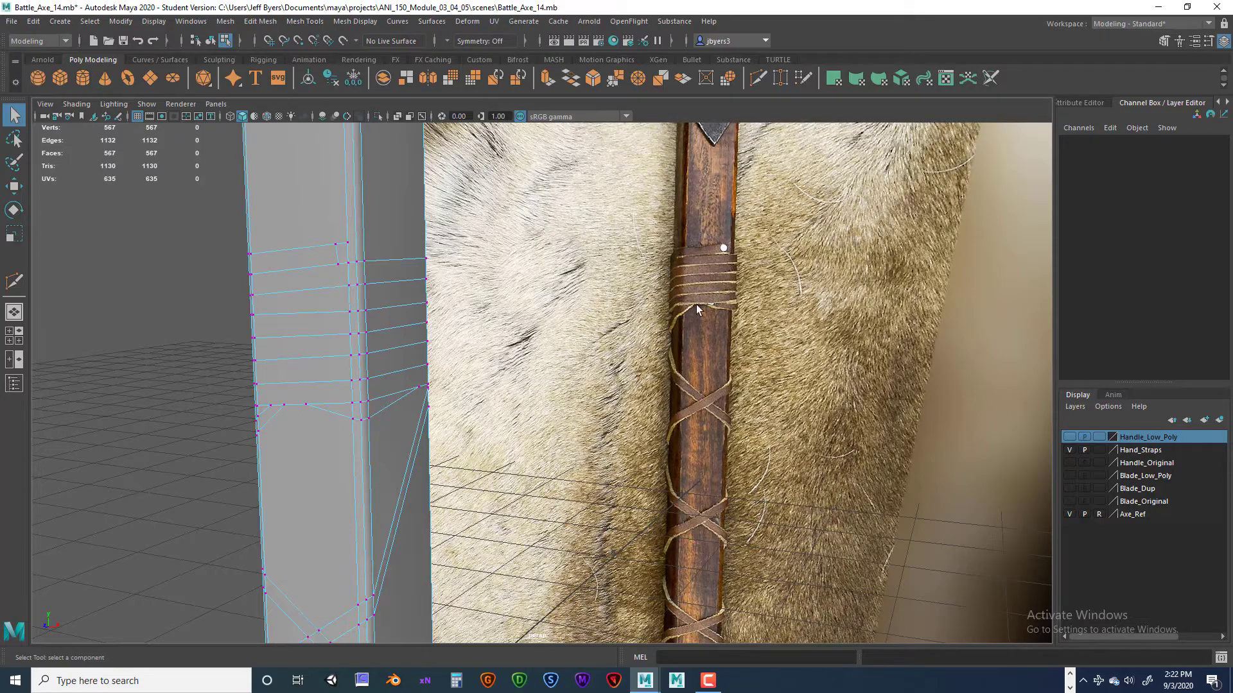
{"action": "mouse_move", "coordinate": [716, 305]}
{"action": "left_mouse_down", "text": "alt"}
{"action": "mouse_move", "coordinate": [744, 304]}
{"action": "mouse_move", "coordinate": [696, 282]}
{"action": "mouse_move", "coordinate": [726, 303]}
{"action": "left_mouse_up", "text": "alt"}
{"action": "scroll", "coordinate": [725, 302], "scroll_direction": "up", "scroll_amount": 3}
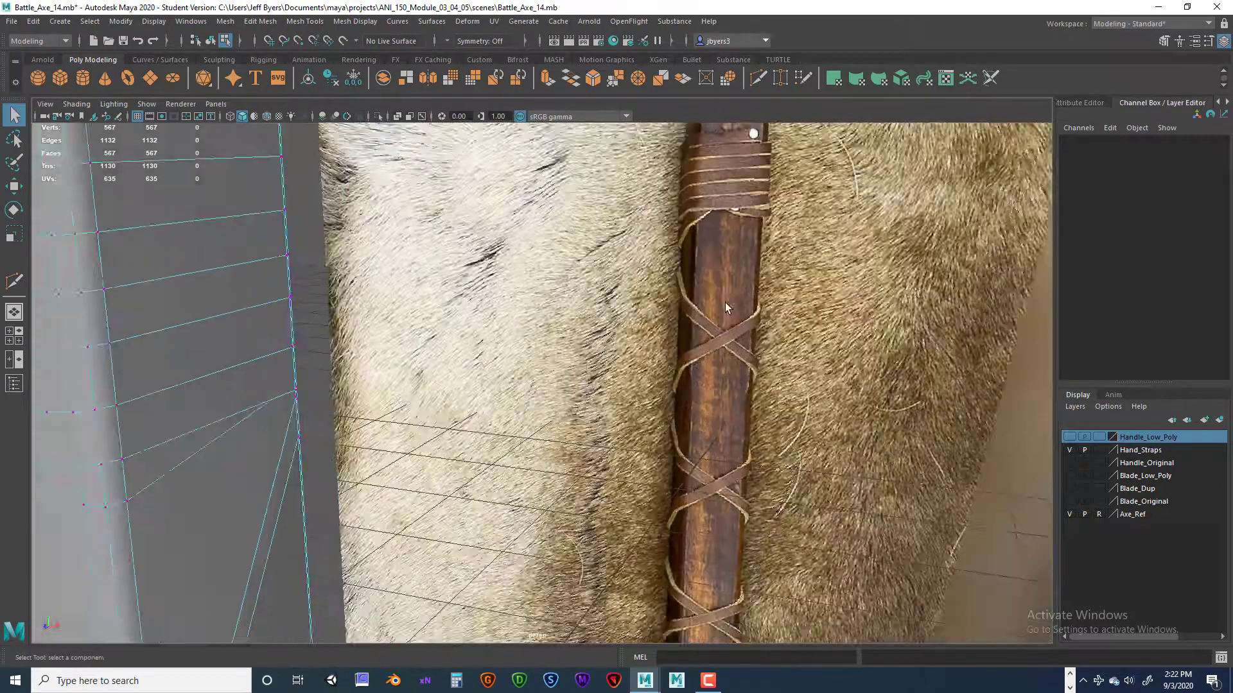
{"action": "middle_click_drag", "start_coordinate": [725, 303], "coordinate": [746, 253], "text": "alt"}
{"action": "right_click_drag", "start_coordinate": [746, 254], "coordinate": [776, 283], "text": "alt"}
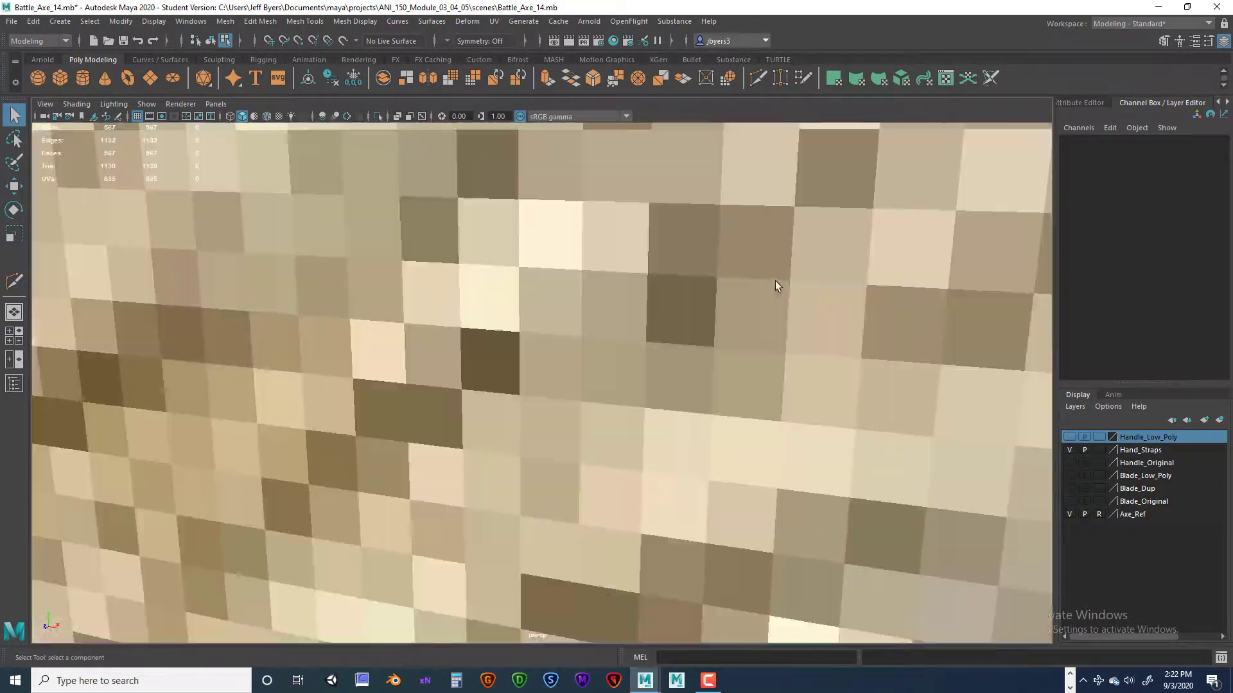
{"action": "scroll", "coordinate": [811, 228], "scroll_direction": "down", "scroll_amount": 8}
{"action": "middle_click_drag", "start_coordinate": [810, 233], "coordinate": [534, 449], "text": "alt"}
{"action": "right_click_drag", "start_coordinate": [534, 449], "coordinate": [603, 384], "text": "alt"}
{"action": "middle_click_drag", "start_coordinate": [602, 384], "coordinate": [619, 365], "text": "alt"}
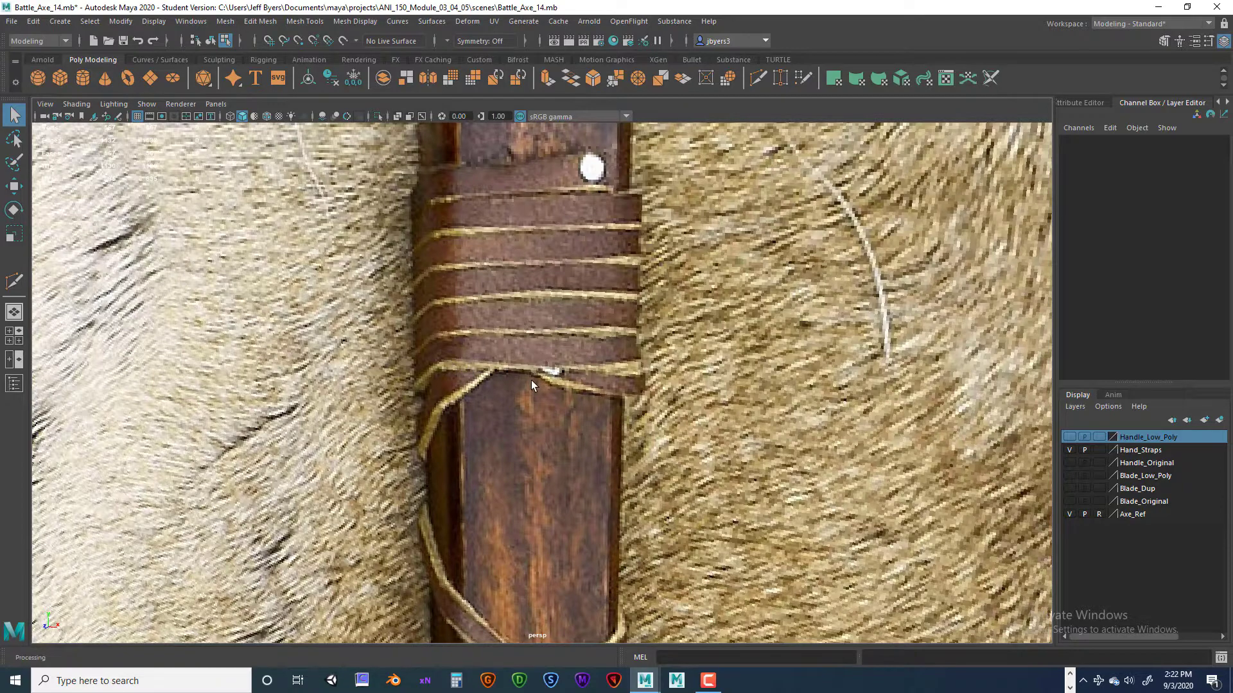
{"action": "scroll", "coordinate": [541, 387], "scroll_direction": "down", "scroll_amount": 2}
{"action": "middle_click_drag", "start_coordinate": [535, 442], "coordinate": [551, 179], "text": "alt"}
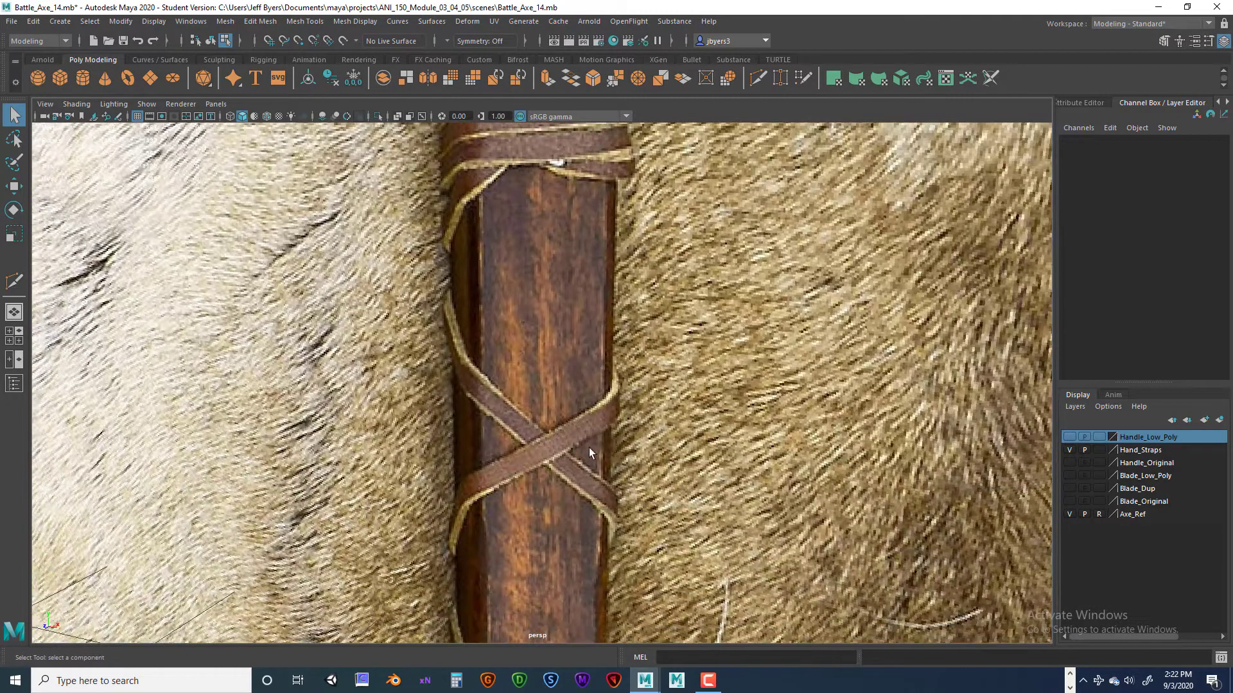
{"action": "middle_click_drag", "start_coordinate": [573, 449], "coordinate": [504, 433], "text": "alt"}
{"action": "middle_click_drag", "start_coordinate": [597, 393], "coordinate": [549, 351], "text": "alt"}
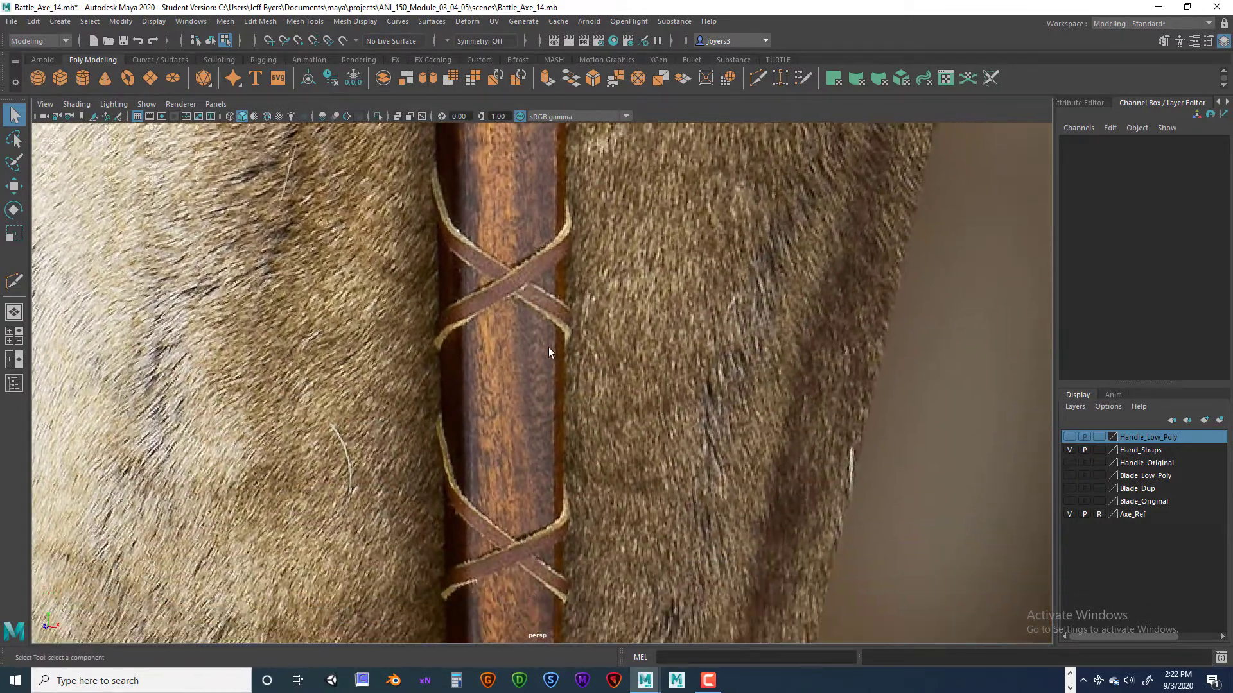
Step: Examine the reference image's lower leather wrap and the crossing straps leading into it
{"action": "middle_click_drag", "start_coordinate": [538, 420], "coordinate": [472, 239], "text": "alt"}
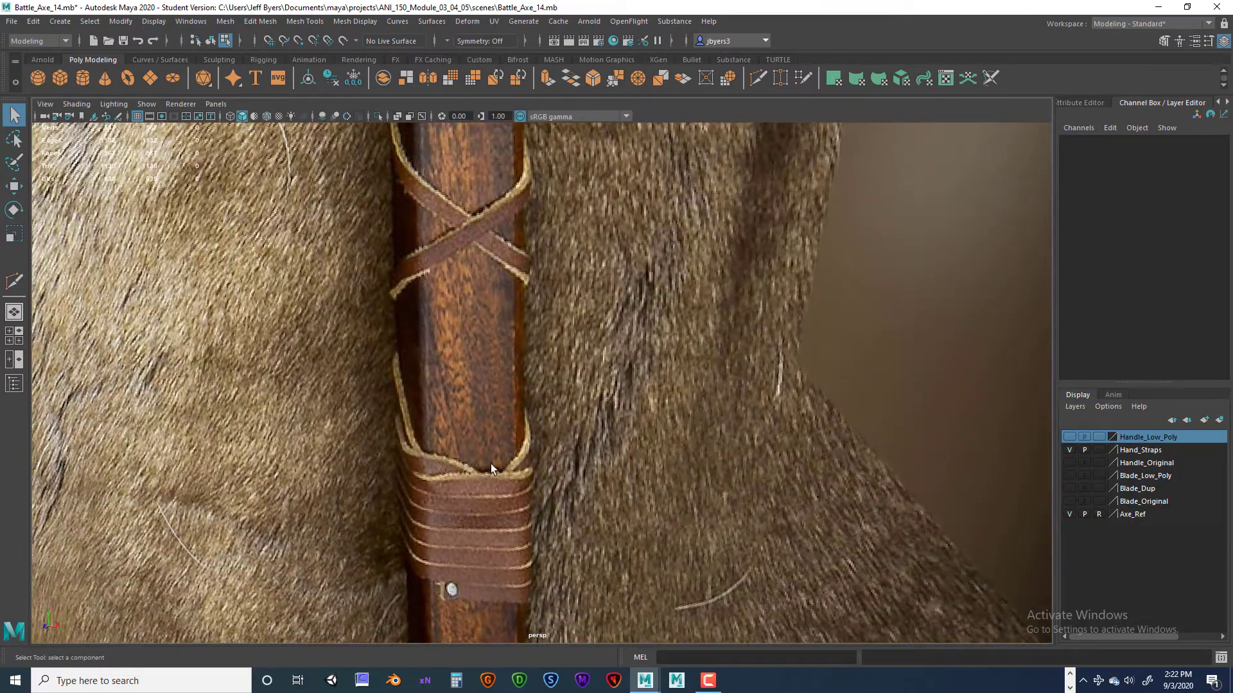
{"action": "scroll", "coordinate": [491, 476], "scroll_direction": "up", "scroll_amount": 2}
{"action": "scroll", "coordinate": [492, 475], "scroll_direction": "down", "scroll_amount": 5}
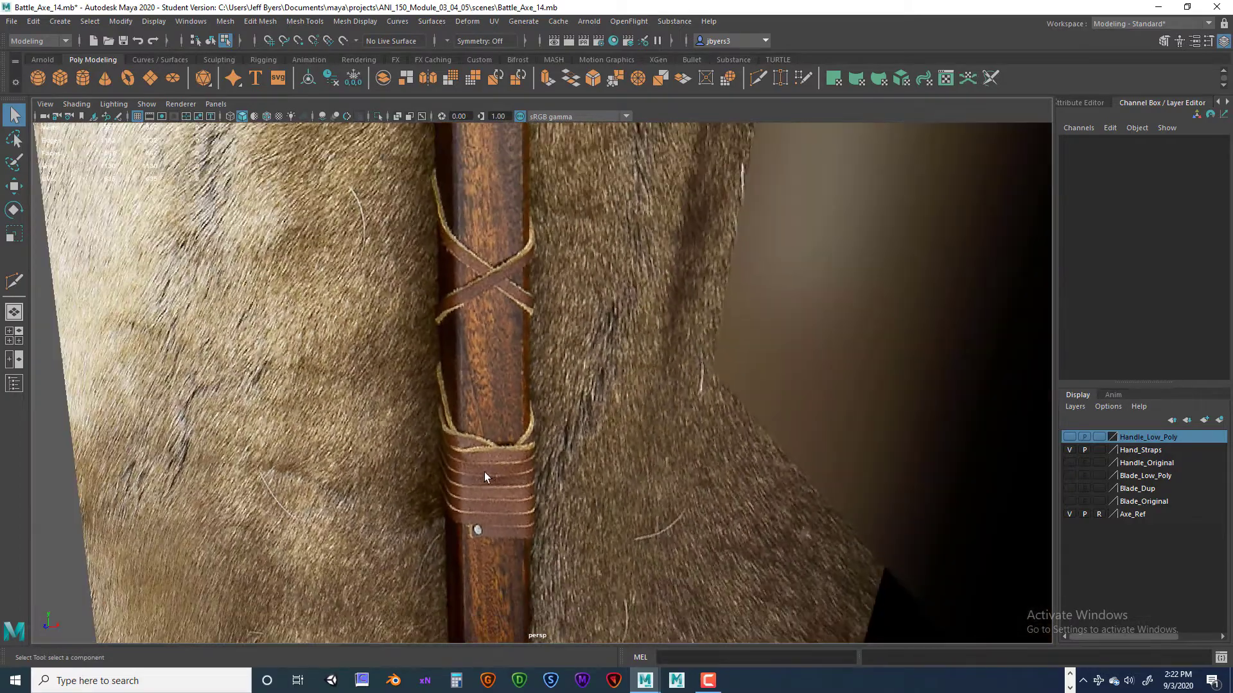
{"action": "middle_click_drag", "start_coordinate": [485, 472], "coordinate": [546, 642], "text": "alt"}
{"action": "middle_click_drag", "start_coordinate": [485, 285], "coordinate": [475, 603], "text": "alt"}
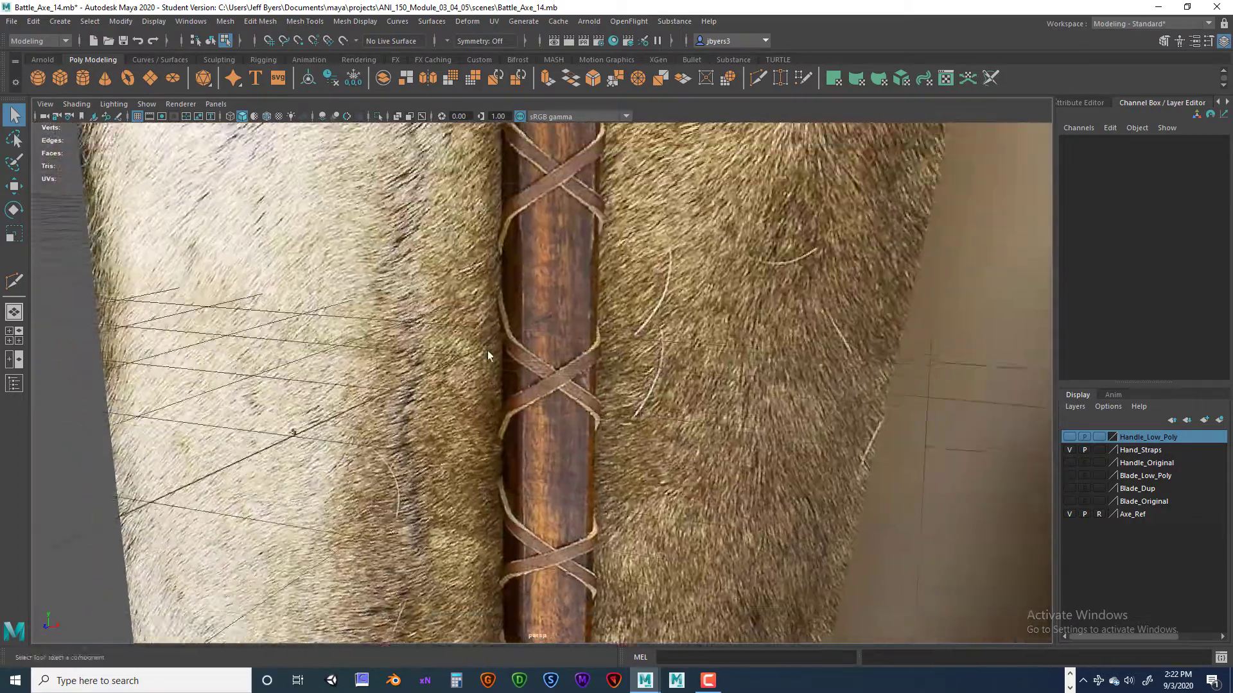
{"action": "left_click_drag", "start_coordinate": [488, 355], "coordinate": [506, 306], "text": "alt"}
Step: Check the handle in the four-view layout, then compare its crossing strap cuts with the reference in the perspective view
{"action": "key", "text": "space"}
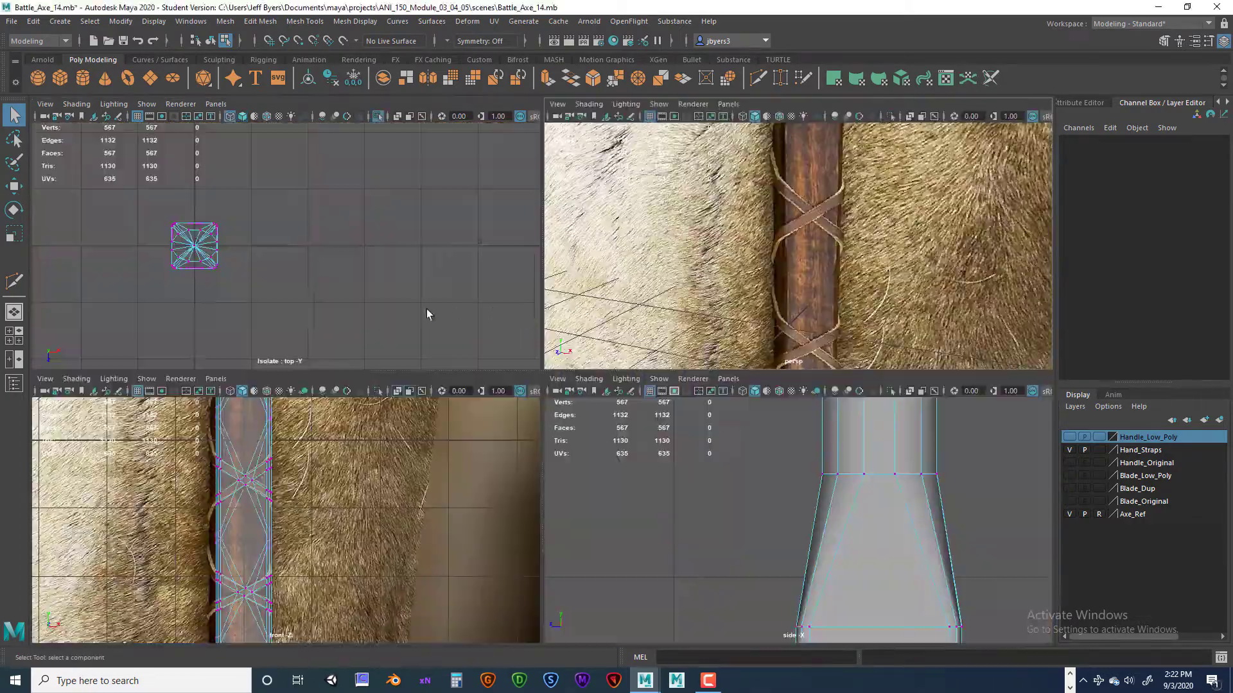
{"action": "key", "text": "space"}
{"action": "key", "text": "space"}
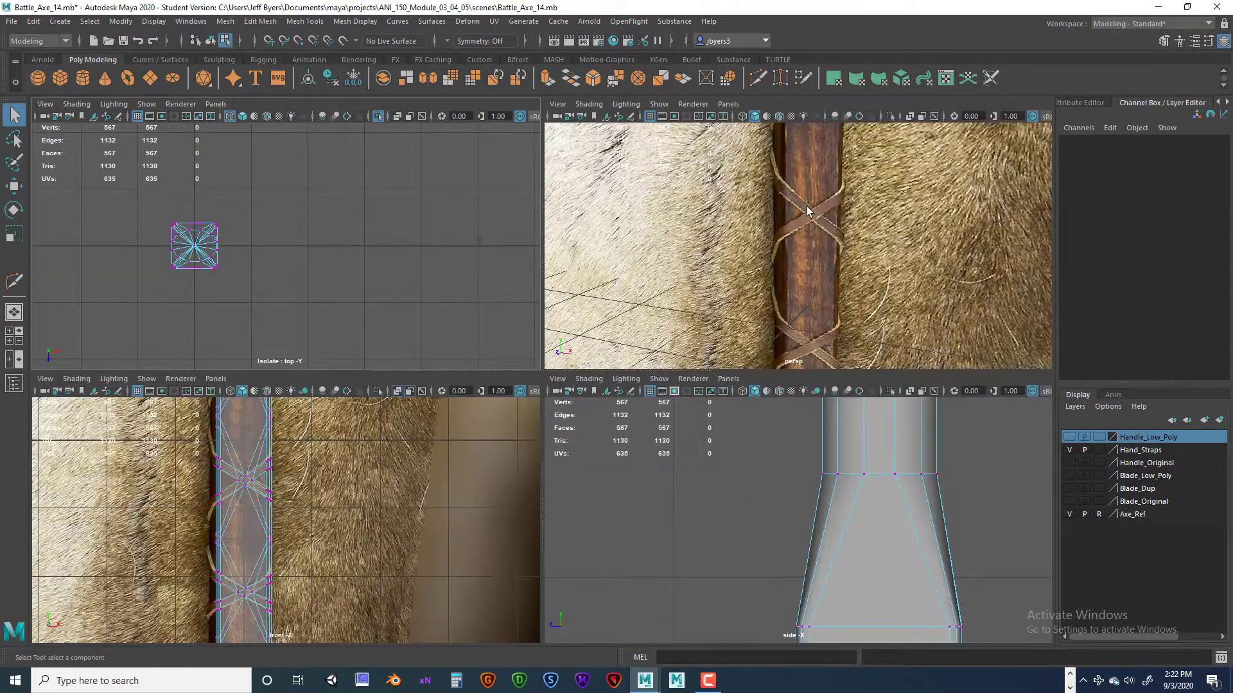
{"action": "key", "text": "space"}
{"action": "scroll", "coordinate": [625, 290], "scroll_direction": "down", "scroll_amount": 6}
{"action": "middle_click_drag", "start_coordinate": [497, 358], "coordinate": [574, 193], "text": "alt"}
{"action": "left_click_drag", "start_coordinate": [571, 276], "coordinate": [625, 283], "text": "alt"}
{"action": "scroll", "coordinate": [624, 292], "scroll_direction": "up", "scroll_amount": 8}
{"action": "middle_click_drag", "start_coordinate": [622, 294], "coordinate": [351, 422], "text": "alt"}
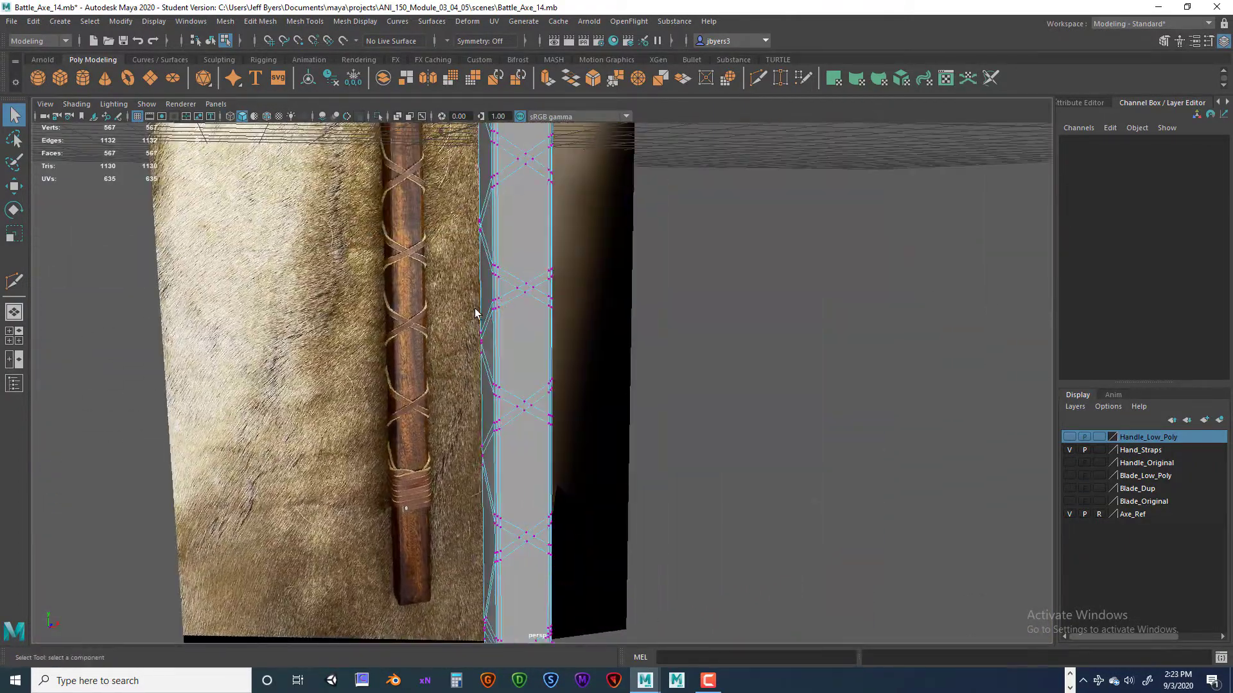
Step: Switch the handle mesh to face selection at the upper leather wrap
{"action": "scroll", "coordinate": [441, 421], "scroll_direction": "up", "scroll_amount": 5}
{"action": "middle_click_drag", "start_coordinate": [475, 314], "coordinate": [469, 449], "text": "alt"}
{"action": "left_click_drag", "start_coordinate": [501, 355], "coordinate": [482, 376], "text": "alt"}
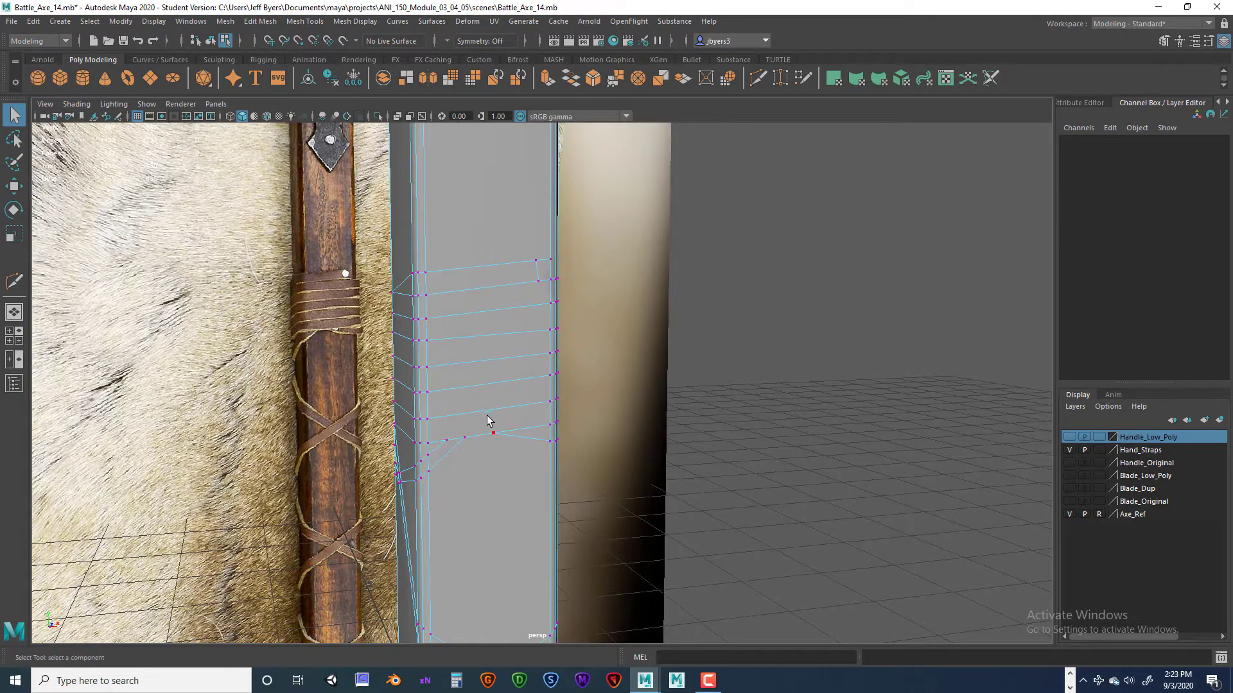
{"action": "right_click_drag", "start_coordinate": [487, 415], "coordinate": [489, 362]}
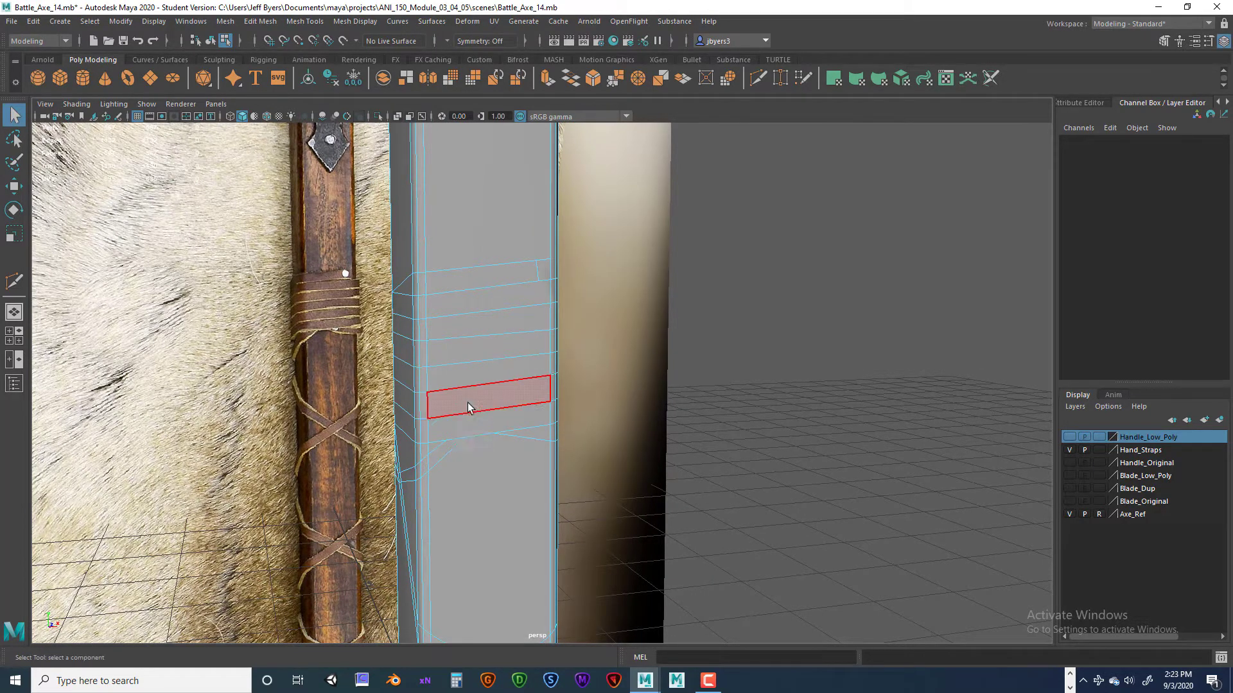
{"action": "left_click", "coordinate": [429, 438]}
{"action": "double_click", "coordinate": [424, 432], "text": "shift"}
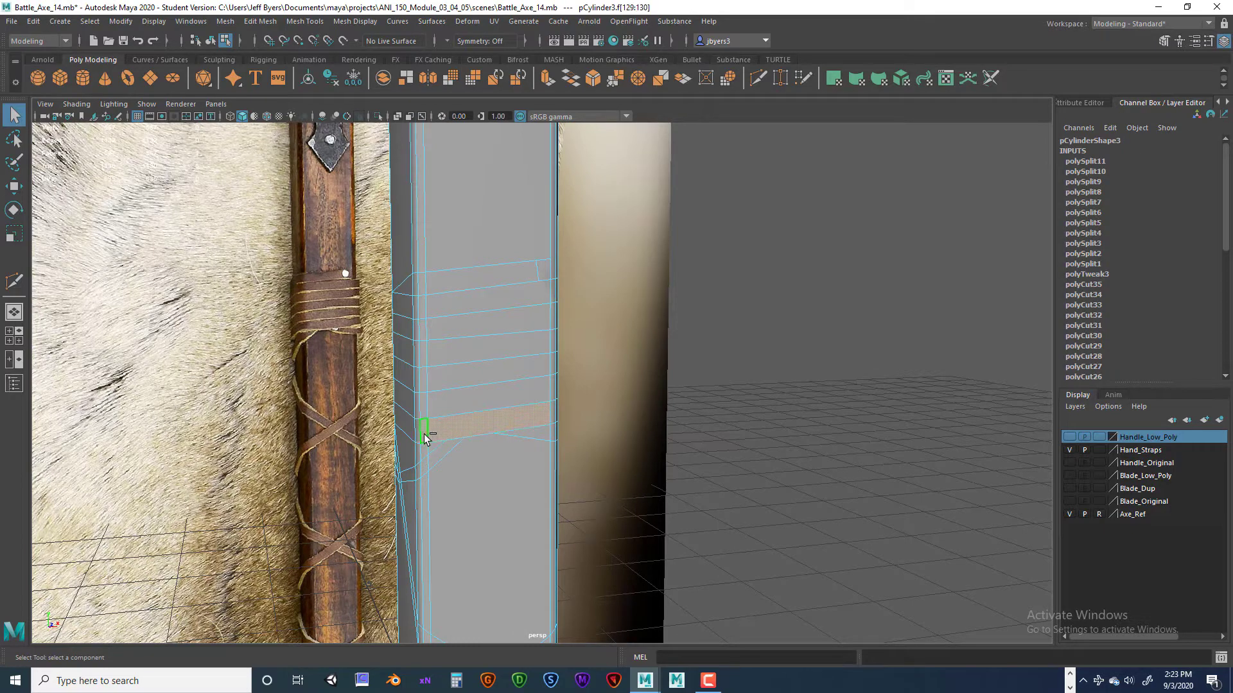
{"action": "left_click", "coordinate": [503, 403], "text": "shift"}
{"action": "left_click", "coordinate": [425, 380], "text": "shift"}
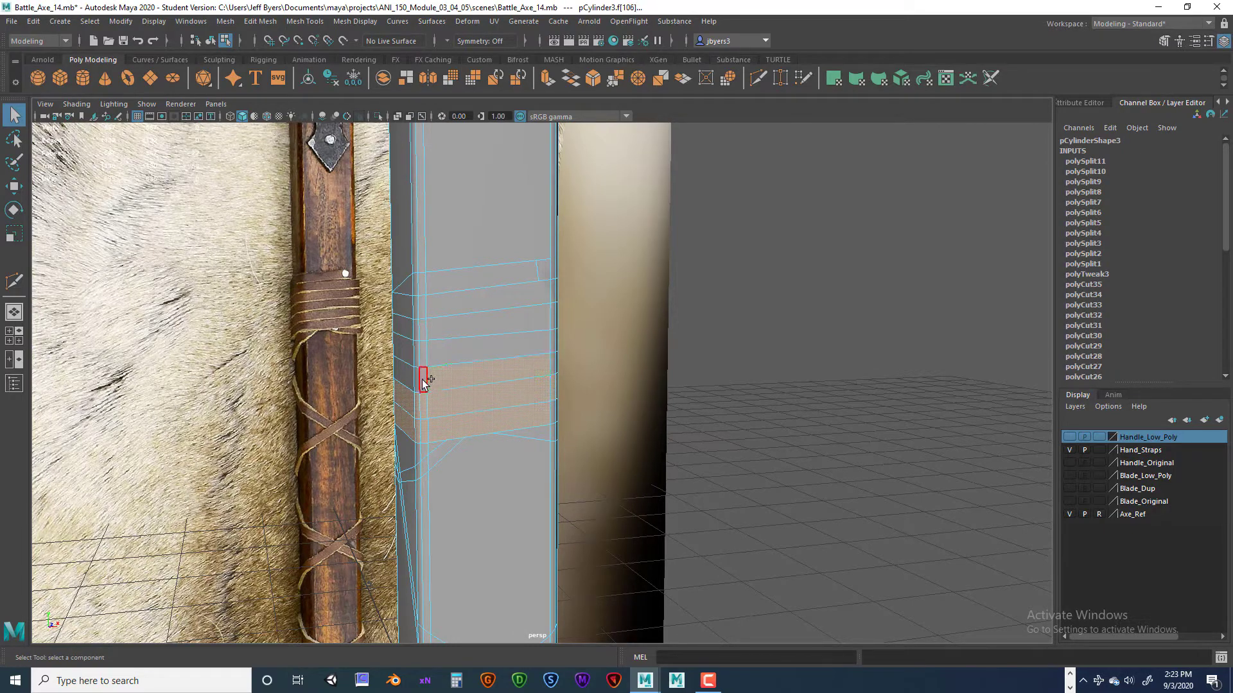
{"action": "double_click", "coordinate": [421, 379], "text": "shift"}
{"action": "left_click", "coordinate": [449, 351], "text": "shift"}
{"action": "double_click", "coordinate": [424, 350], "text": "shift"}
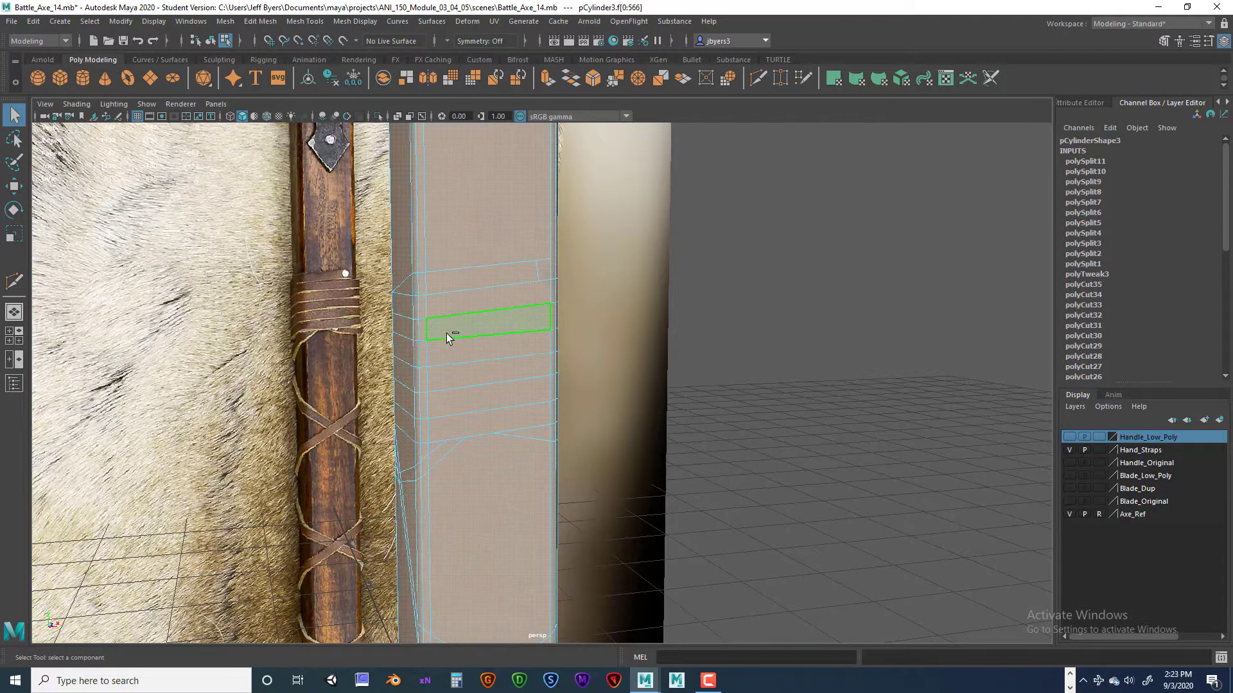
{"action": "key", "text": "ctrl+shift+i"}
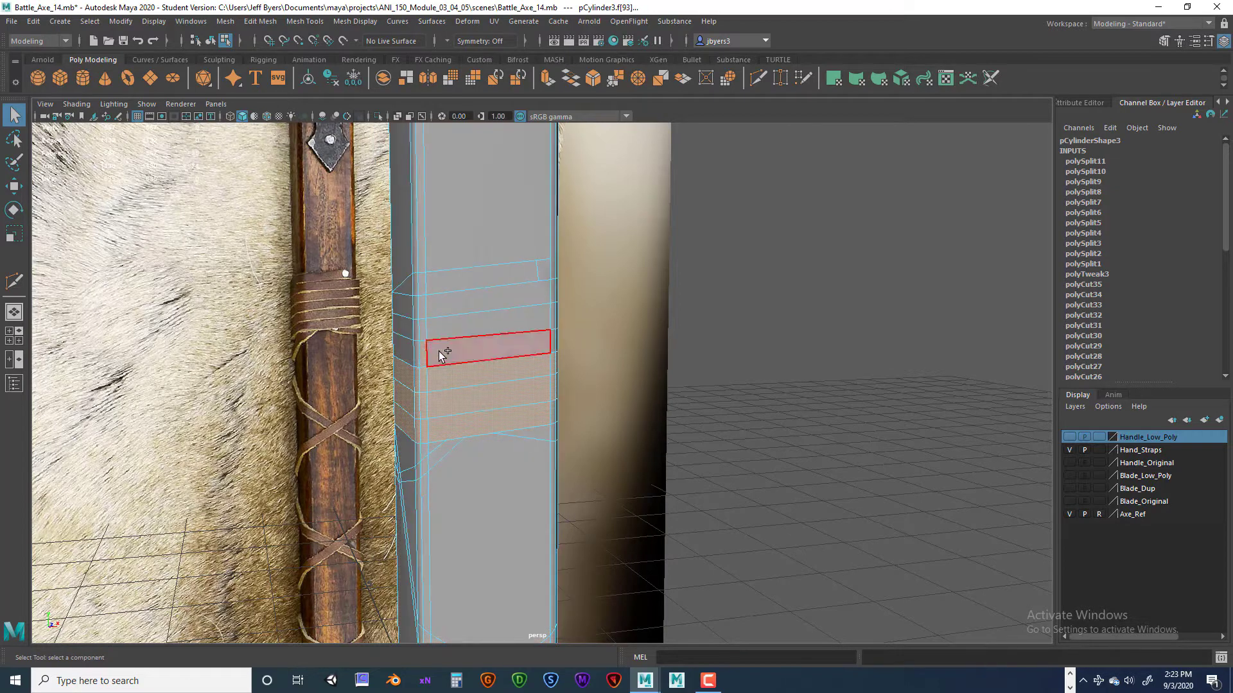
{"action": "left_click", "coordinate": [443, 352]}
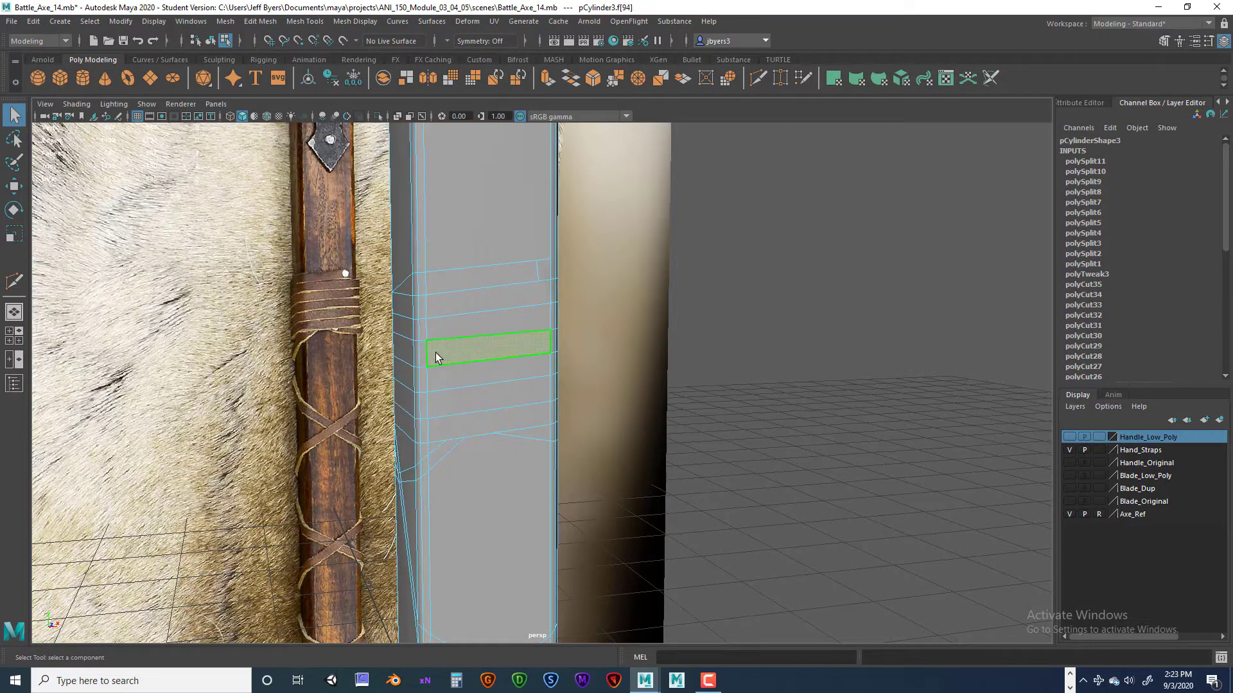
Step: Select the complete face rings of the upper wrap's four lowest straps, plus the front face of the fifth strap
{"action": "left_click", "coordinate": [435, 425]}
{"action": "double_click", "coordinate": [424, 434], "text": "shift"}
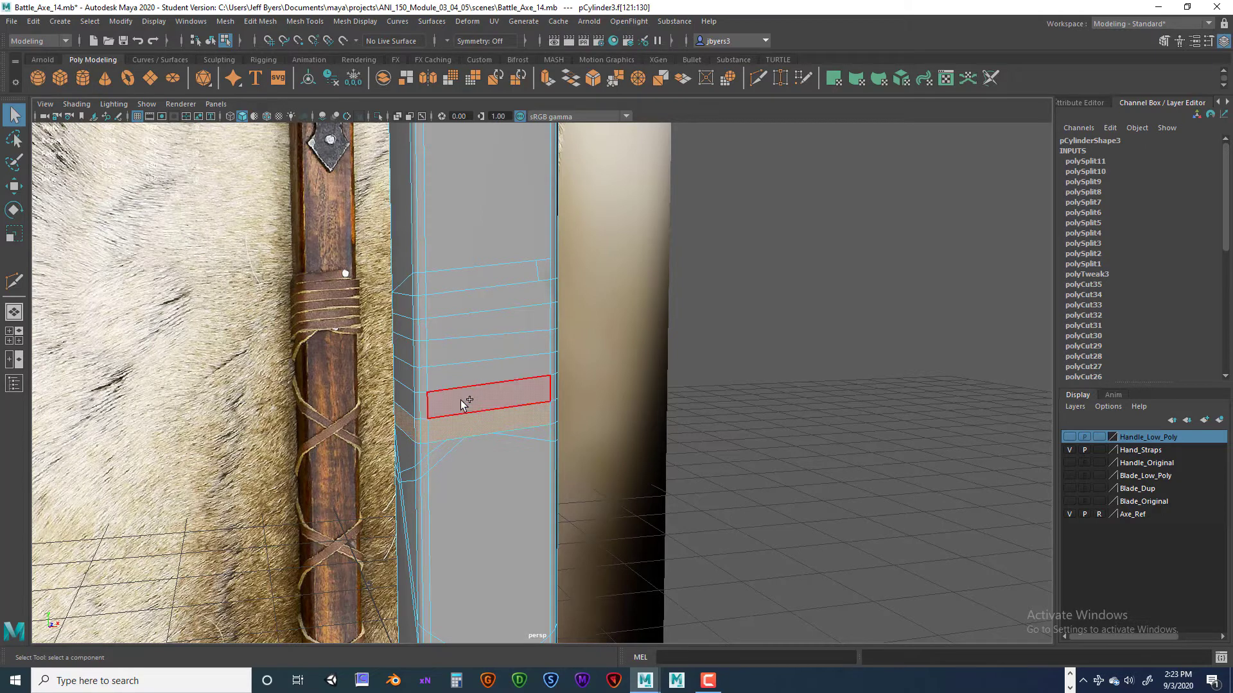
{"action": "left_click", "coordinate": [464, 403], "text": "shift"}
{"action": "double_click", "coordinate": [425, 404], "text": "shift"}
{"action": "left_click", "coordinate": [440, 378], "text": "shift"}
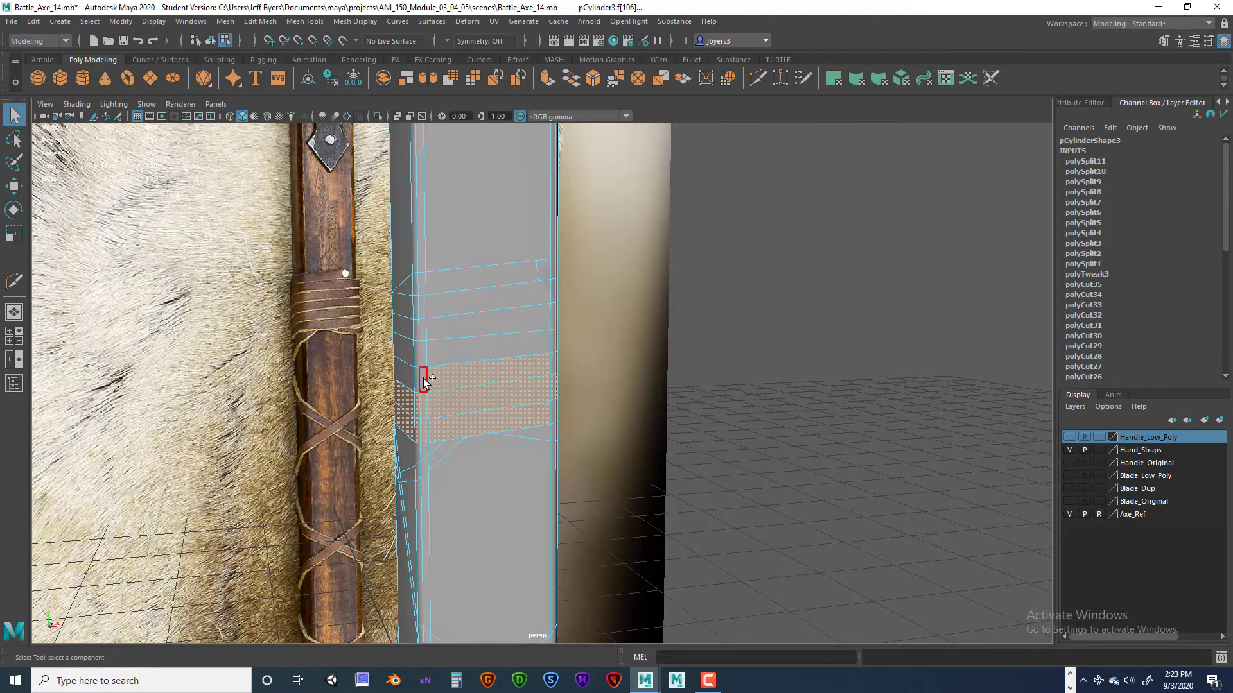
{"action": "double_click", "coordinate": [424, 378], "text": "shift"}
{"action": "left_click", "coordinate": [457, 351], "text": "shift"}
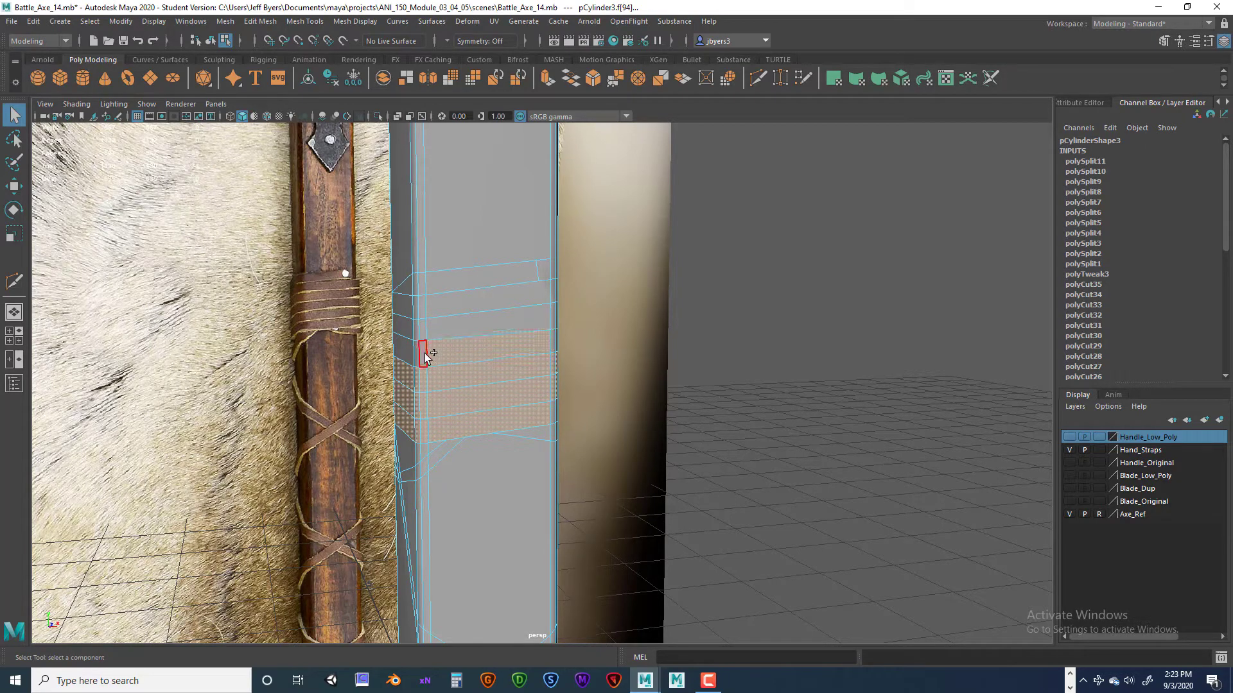
{"action": "left_click", "coordinate": [425, 354], "text": "shift"}
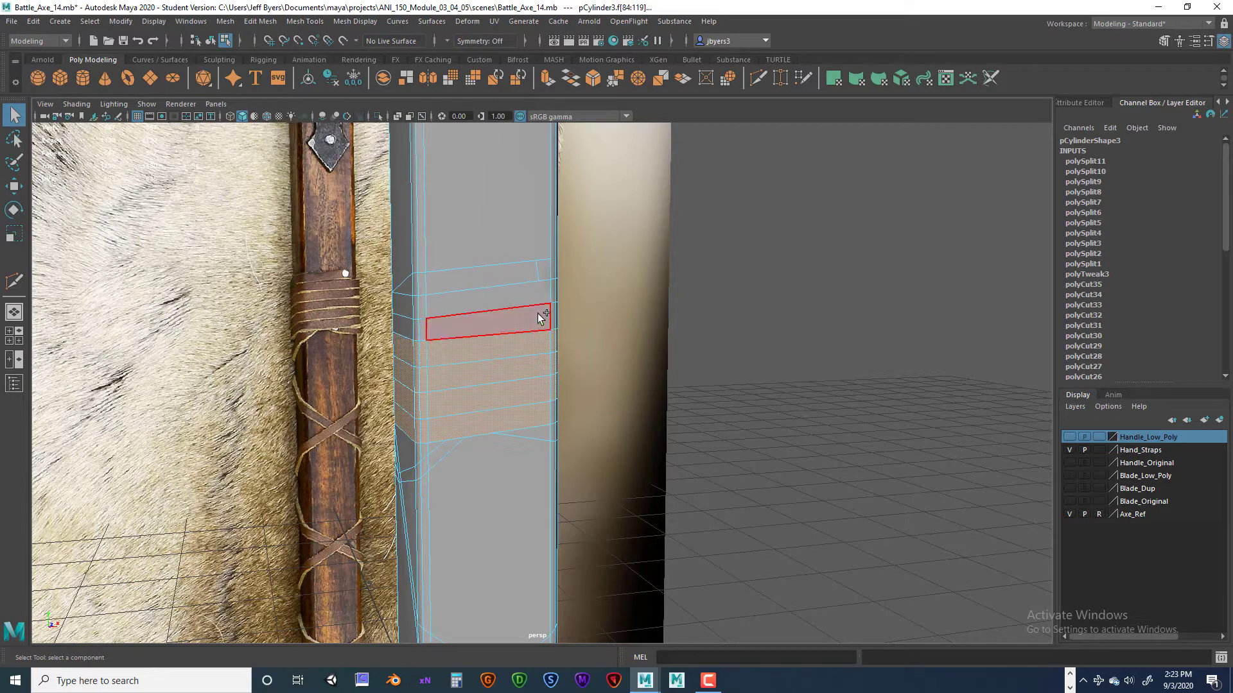
{"action": "left_click", "coordinate": [489, 325], "text": "shift"}
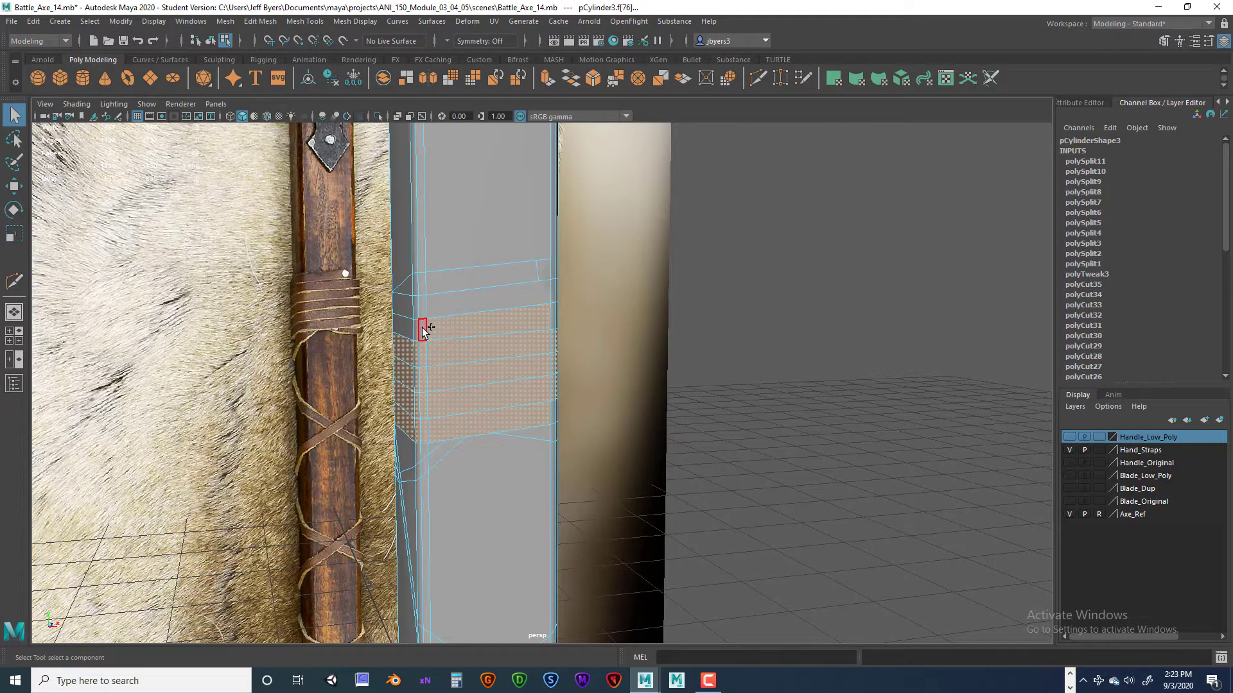
{"action": "double_click", "coordinate": [423, 330], "text": "shift"}
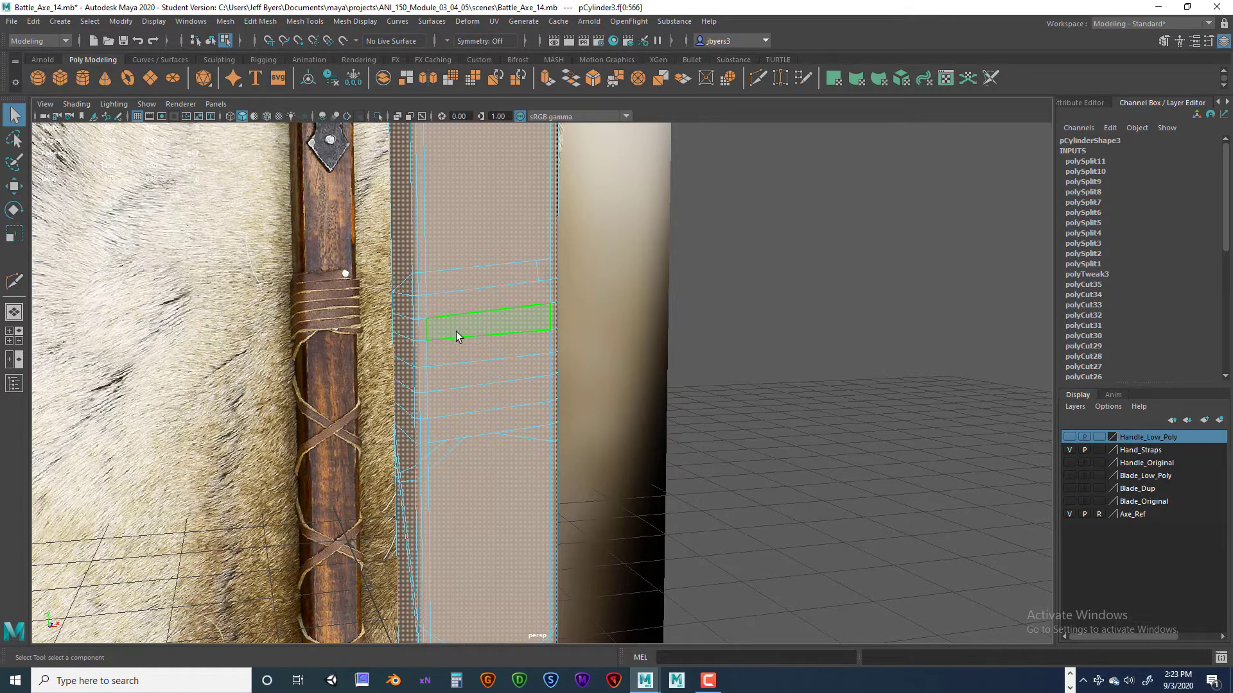
{"action": "mouse_move", "coordinate": [456, 332]}
{"action": "left_mouse_down", "text": "alt"}
{"action": "mouse_move", "coordinate": [534, 331]}
{"action": "mouse_move", "coordinate": [456, 337]}
{"action": "left_mouse_up", "text": "alt"}
{"action": "key", "text": "ctrl+z"}
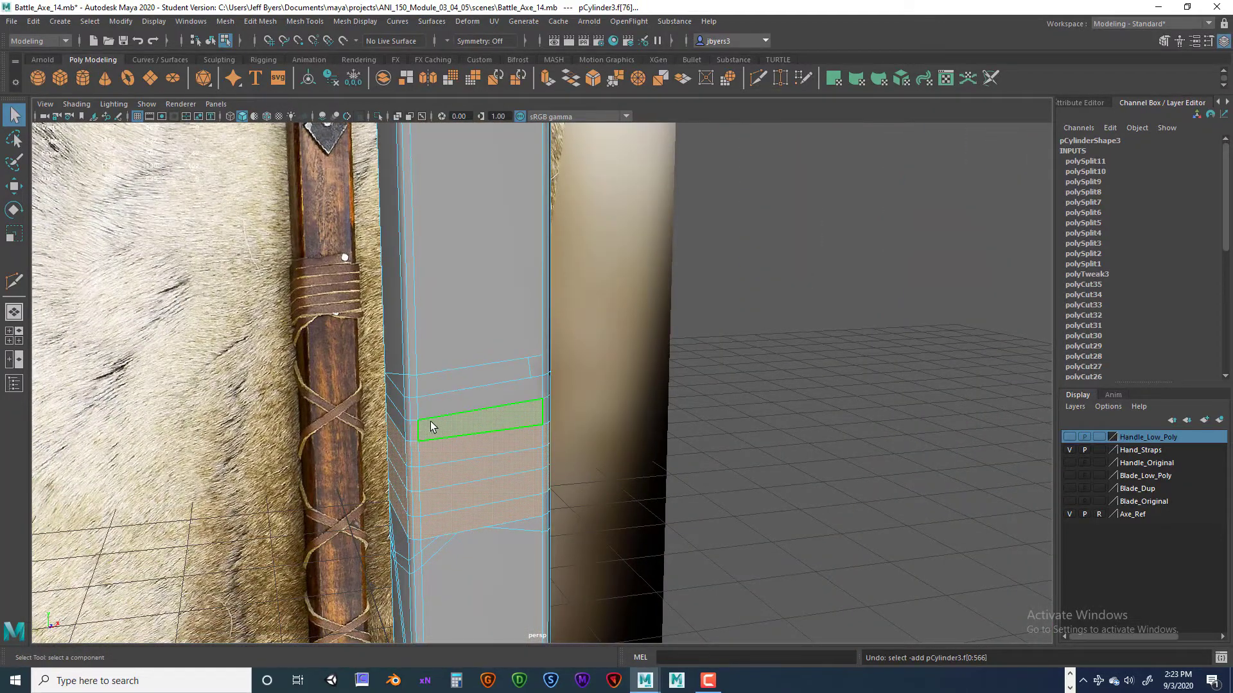
Step: Add the fifth strap's face on another side of the handle and its adjoining corner faces to the selection
{"action": "left_click_drag", "start_coordinate": [431, 427], "coordinate": [569, 355], "text": "alt"}
{"action": "key", "text": "f"}
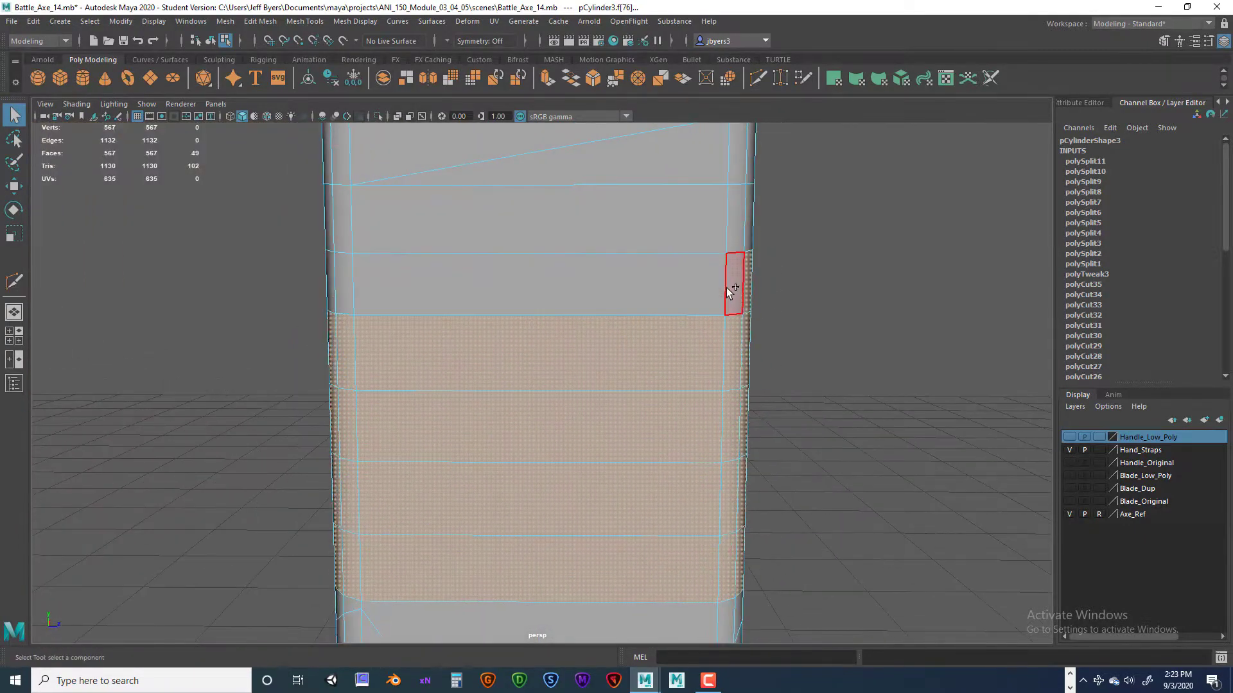
{"action": "left_click", "coordinate": [669, 289], "text": "shift"}
{"action": "left_click_drag", "start_coordinate": [668, 289], "coordinate": [530, 304], "text": "alt"}
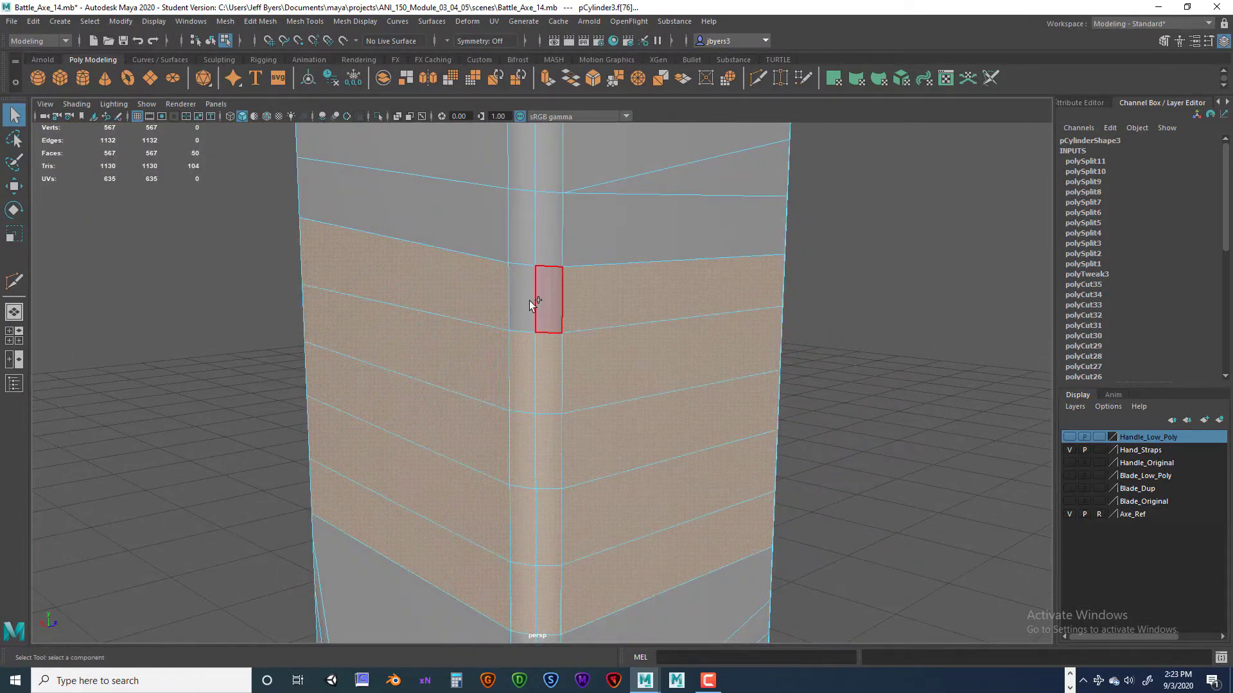
{"action": "left_click", "coordinate": [530, 305], "text": "shift"}
{"action": "left_click_drag", "start_coordinate": [627, 311], "coordinate": [559, 376], "text": "alt"}
{"action": "left_click", "coordinate": [550, 319], "text": "shift"}
Step: Complete the fifth strap's face ring by adding its remaining side and corner faces to the selection
{"action": "left_click_drag", "start_coordinate": [532, 358], "coordinate": [547, 306], "text": "shift"}
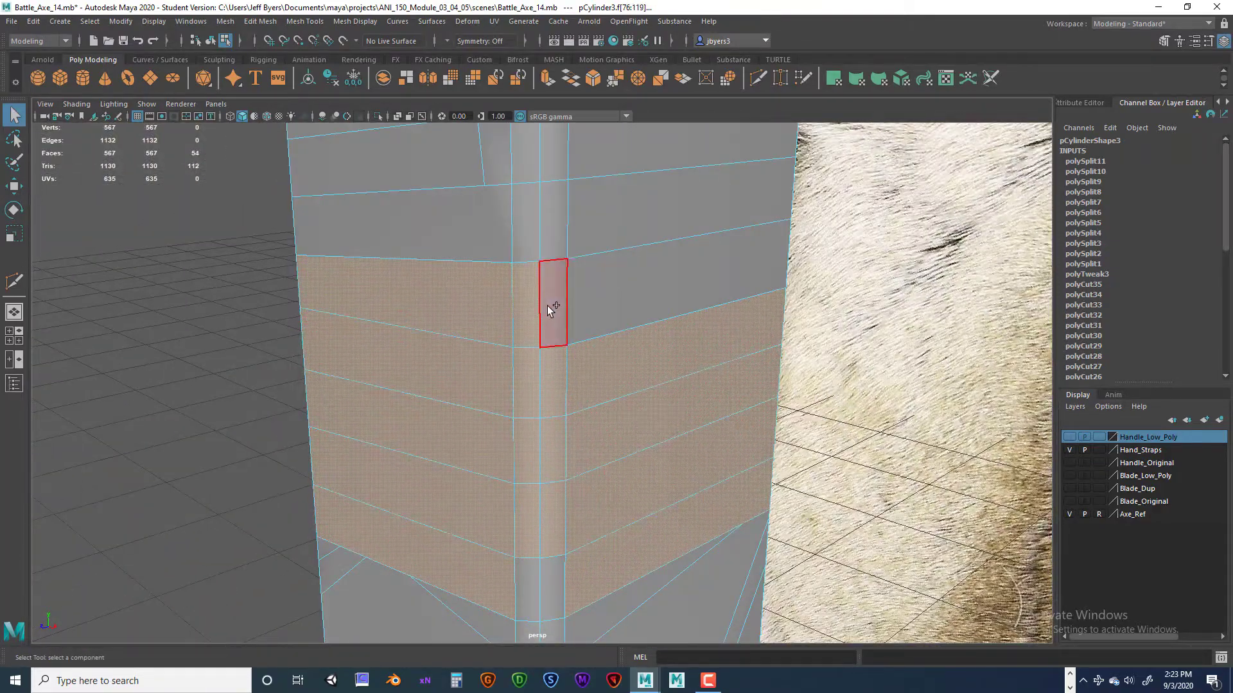
{"action": "left_click", "coordinate": [533, 581], "text": "shift"}
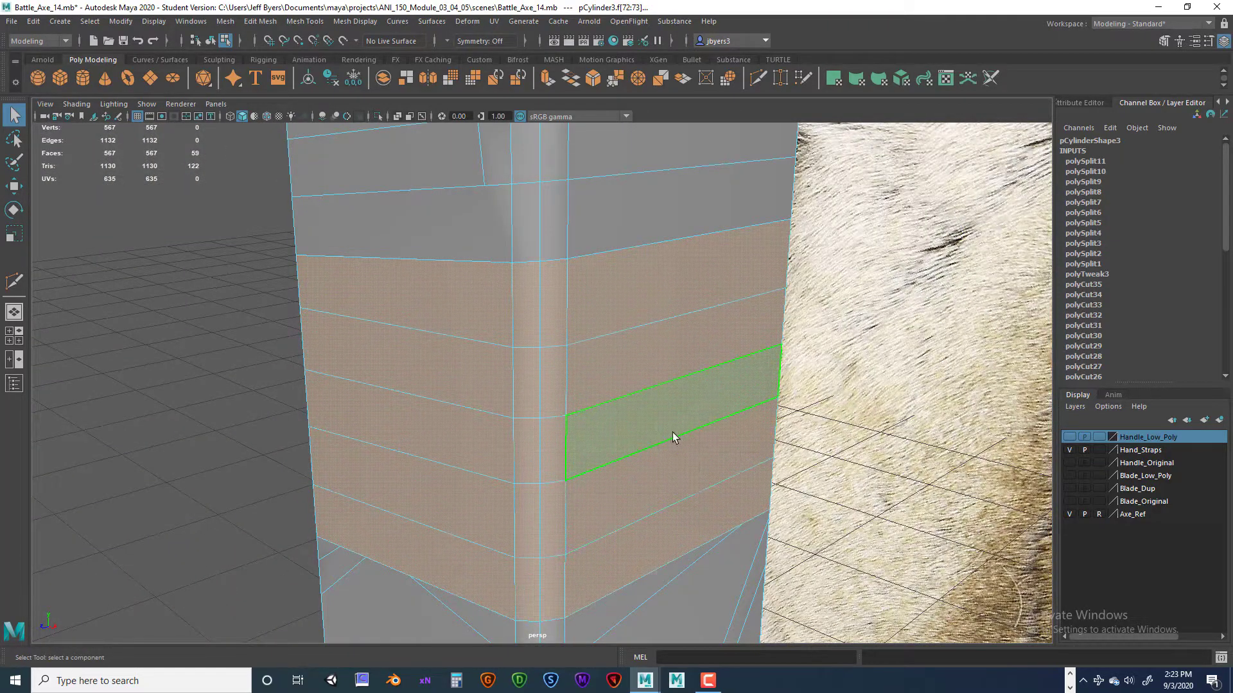
{"action": "left_click_drag", "start_coordinate": [672, 433], "coordinate": [511, 412], "text": "alt"}
{"action": "left_click", "coordinate": [514, 294], "text": "shift"}
{"action": "left_click", "coordinate": [500, 293], "text": "shift"}
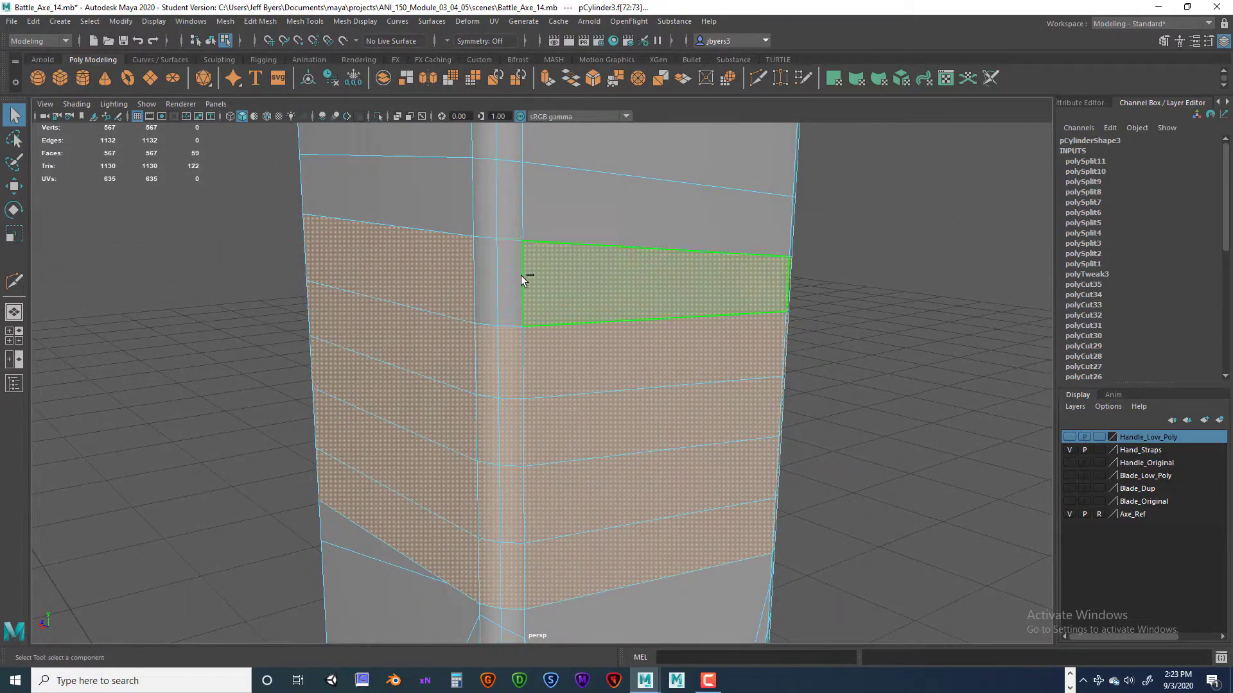
{"action": "left_click", "coordinate": [491, 281], "text": "shift"}
Step: Begin adding the sixth strap's ring above it to the selection, covering its first side and corner faces
{"action": "left_click_drag", "start_coordinate": [576, 259], "coordinate": [537, 254], "text": "alt"}
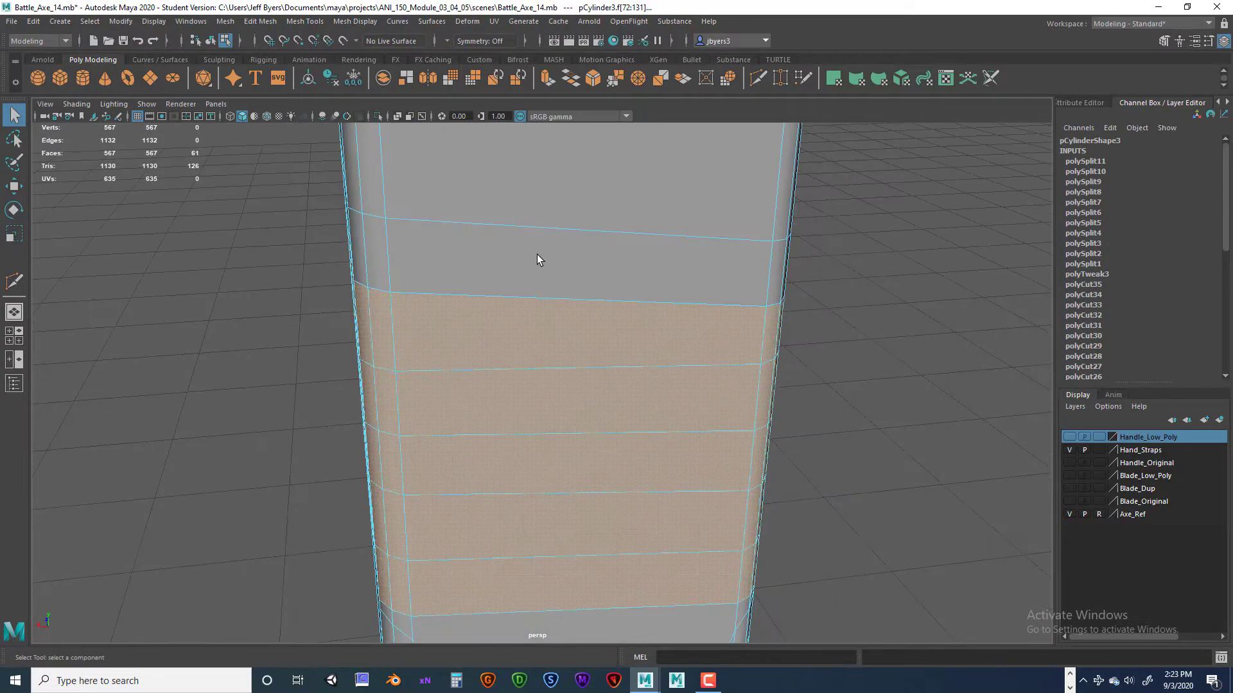
{"action": "left_click", "coordinate": [514, 260], "text": "shift"}
{"action": "left_click", "coordinate": [371, 259], "text": "shift"}
{"action": "left_click_drag", "start_coordinate": [393, 341], "coordinate": [586, 334], "text": "alt"}
{"action": "left_click", "coordinate": [631, 260], "text": "shift"}
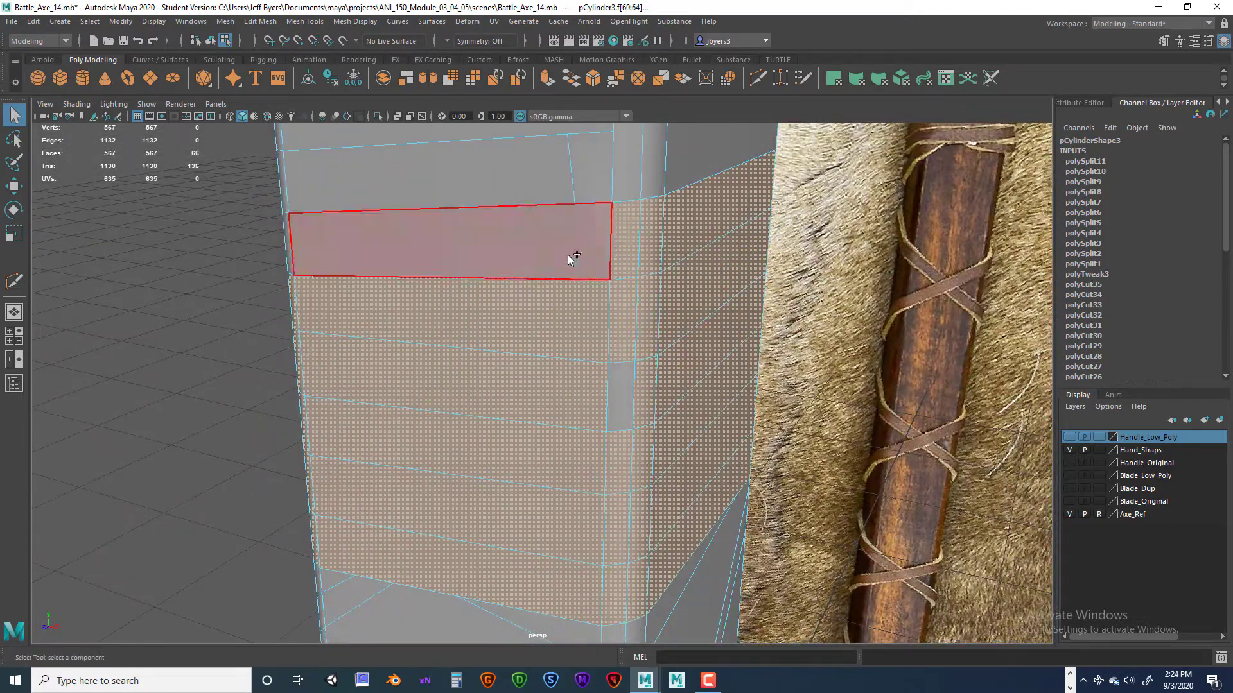
{"action": "left_click", "coordinate": [473, 350], "text": "shift"}
Step: Complete the sixth strap's face ring by adding its remaining side and corner faces to the selection
{"action": "left_click_drag", "start_coordinate": [473, 349], "coordinate": [591, 344], "text": "alt"}
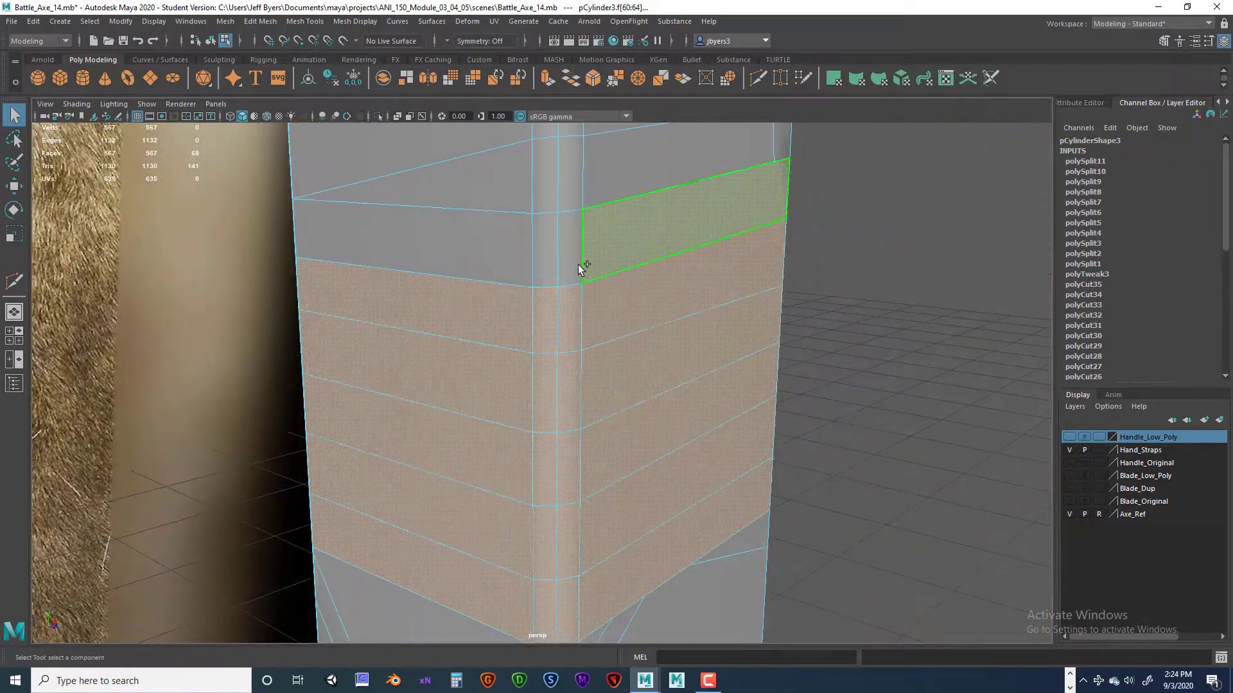
{"action": "left_click", "coordinate": [540, 263], "text": "shift"}
{"action": "left_click", "coordinate": [477, 261], "text": "shift"}
{"action": "left_click_drag", "start_coordinate": [440, 340], "coordinate": [582, 332], "text": "alt"}
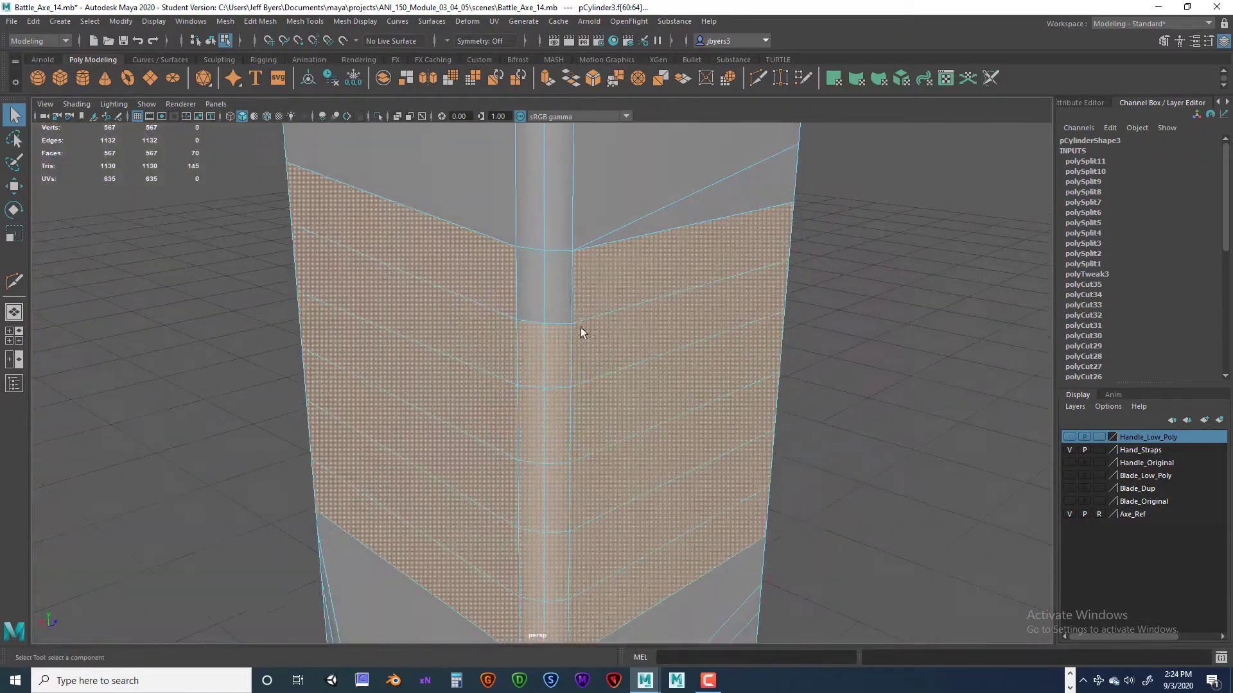
{"action": "double_click", "coordinate": [544, 287], "text": "shift"}
Step: Add the missed corner face within the upper wrap to the selection, closing its strap's ring
{"action": "left_click_drag", "start_coordinate": [545, 287], "coordinate": [435, 393], "text": "alt"}
{"action": "left_click", "coordinate": [570, 393], "text": "shift"}
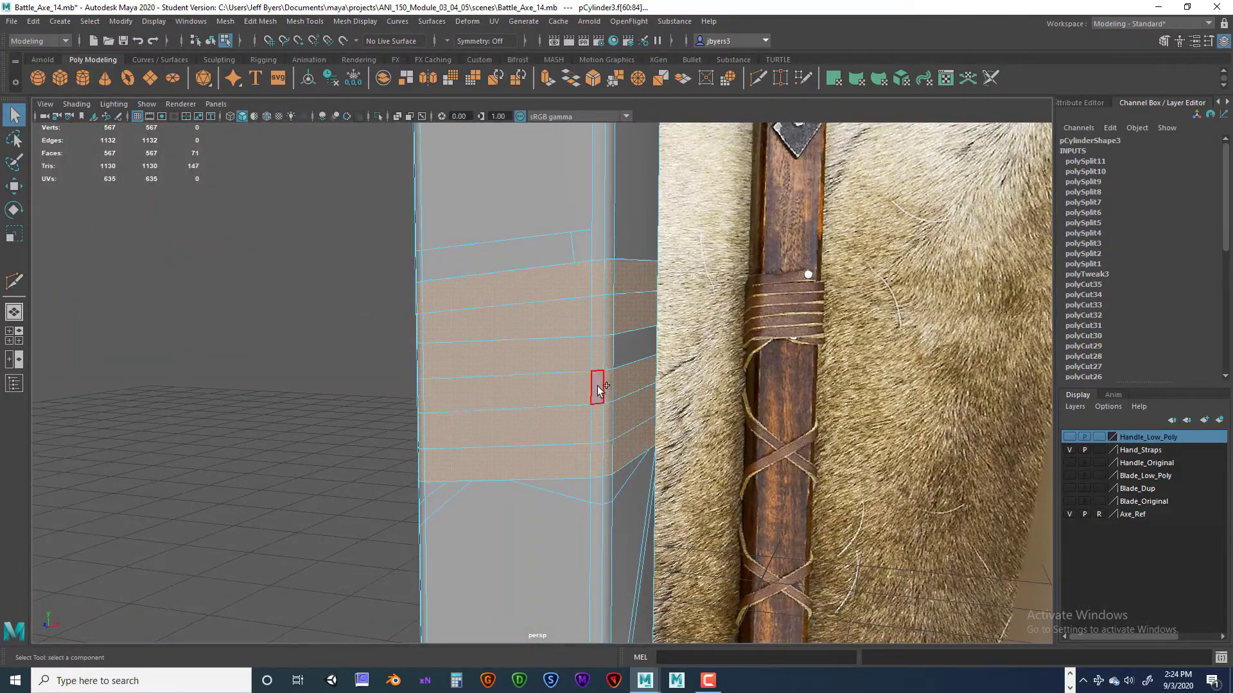
{"action": "left_click_drag", "start_coordinate": [621, 429], "coordinate": [549, 414], "text": "alt"}
{"action": "left_click", "coordinate": [575, 405], "text": "shift"}
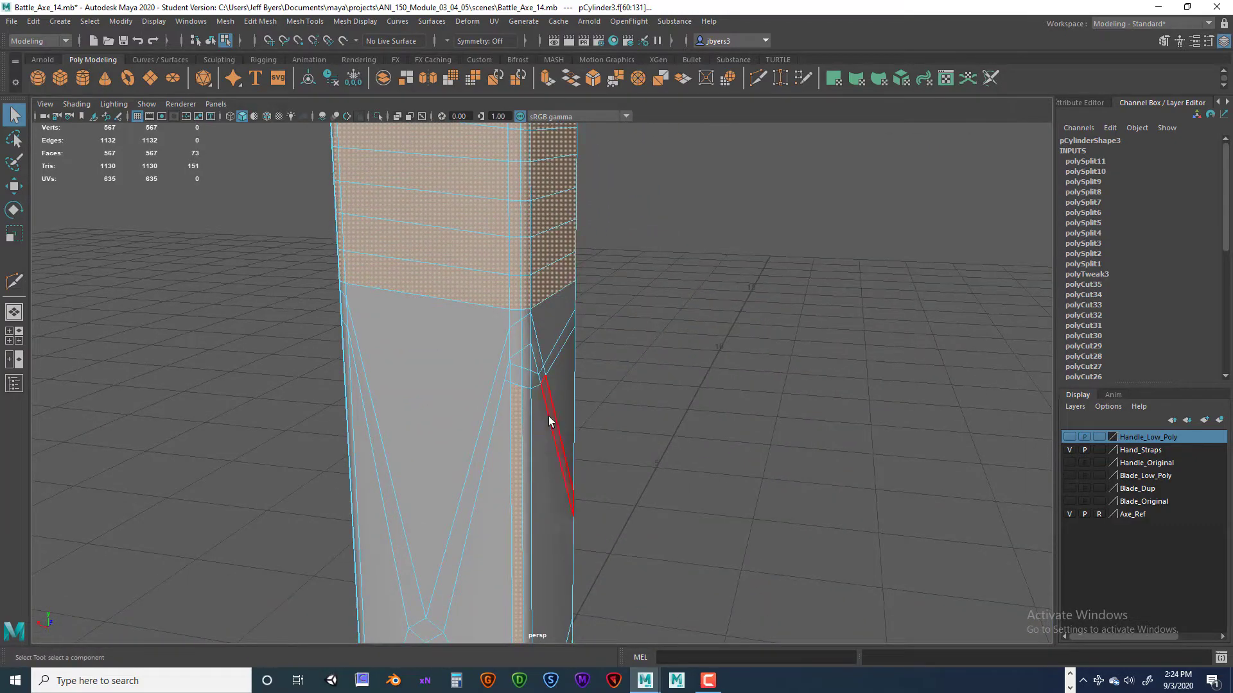
Step: Check the selected wrap faces from all sides of the handle, including the corners above the crossing straps
{"action": "left_click_drag", "start_coordinate": [657, 427], "coordinate": [490, 413], "text": "alt"}
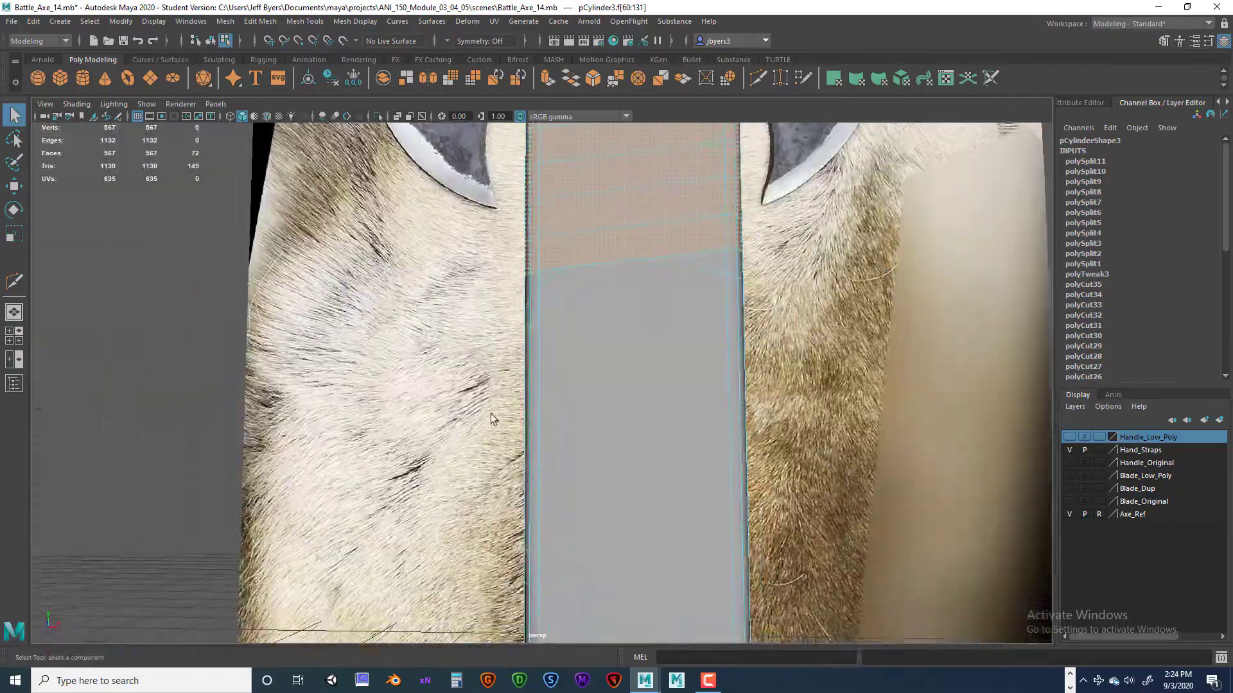
{"action": "left_click_drag", "start_coordinate": [572, 414], "coordinate": [548, 428], "text": "alt"}
{"action": "right_click_drag", "start_coordinate": [548, 428], "coordinate": [518, 432], "text": "alt"}
{"action": "left_click_drag", "start_coordinate": [517, 432], "coordinate": [435, 448], "text": "alt"}
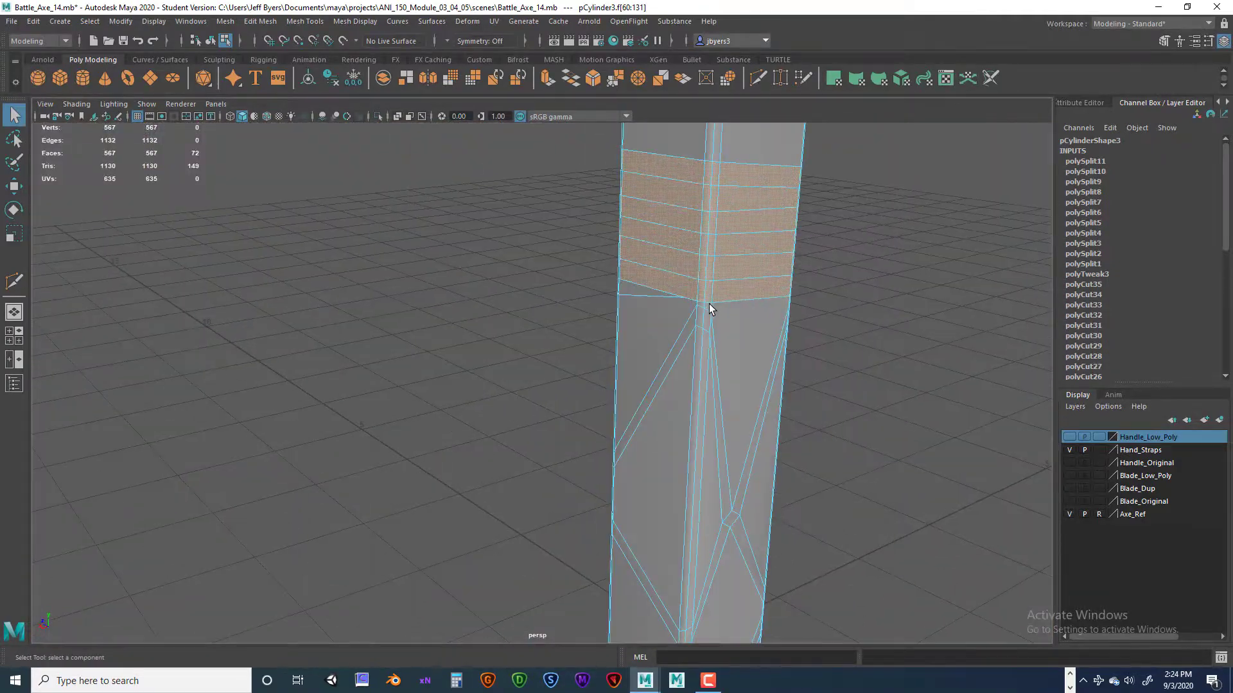
{"action": "left_click_drag", "start_coordinate": [709, 306], "coordinate": [657, 355], "text": "alt"}
{"action": "left_click_drag", "start_coordinate": [630, 315], "coordinate": [531, 314], "text": "alt"}
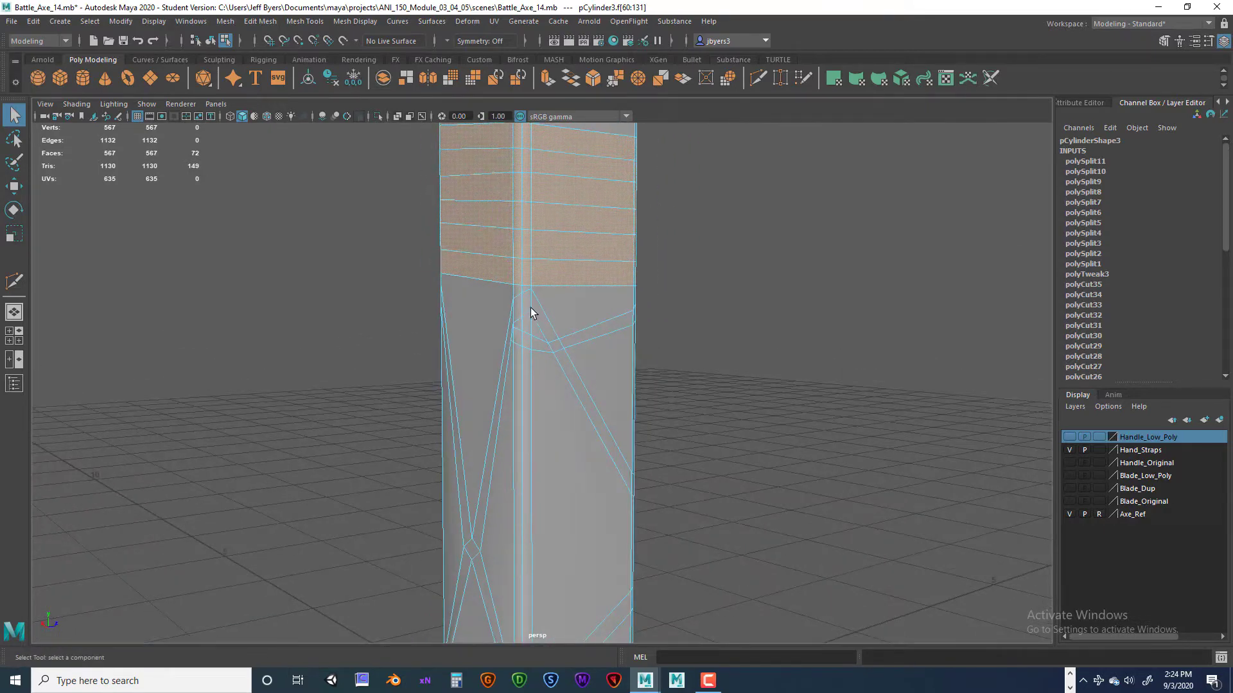
{"action": "left_click_drag", "start_coordinate": [582, 384], "coordinate": [441, 463], "text": "alt"}
{"action": "middle_click_drag", "start_coordinate": [441, 462], "coordinate": [395, 497], "text": "alt"}
{"action": "left_click_drag", "start_coordinate": [395, 498], "coordinate": [536, 465], "text": "alt"}
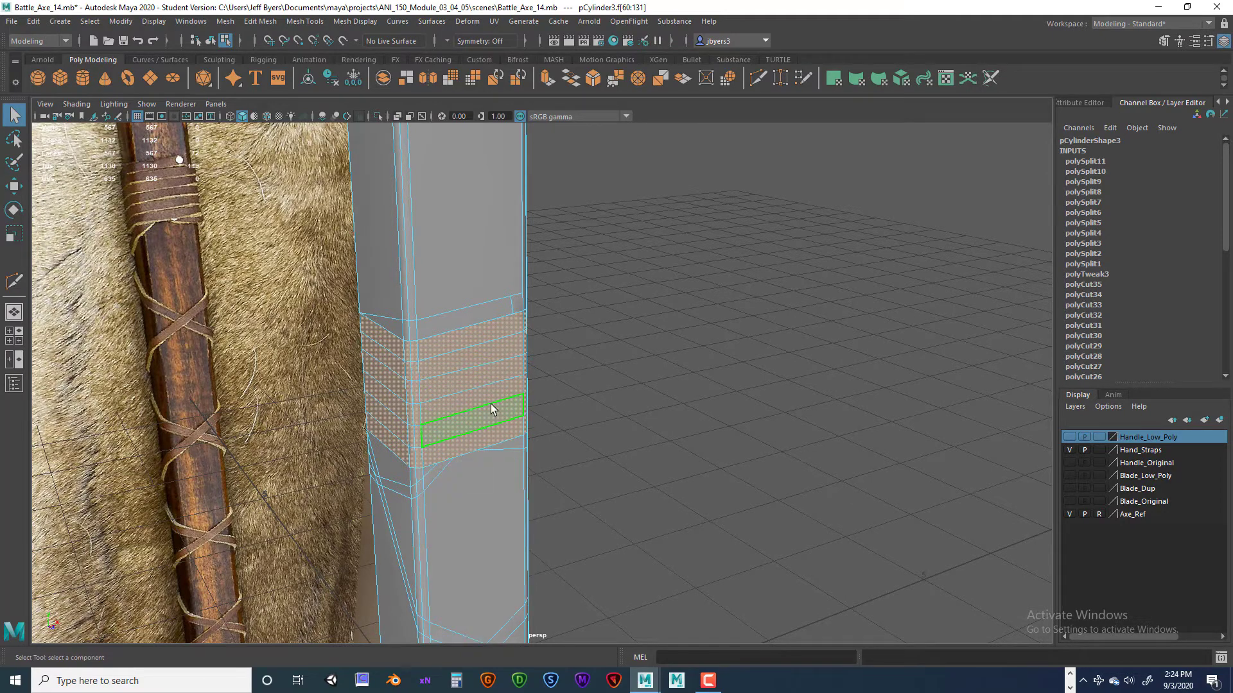
Step: Review the handle mesh's construction history down to its earliest cut nodes
{"action": "scroll", "coordinate": [1131, 250], "scroll_direction": "down", "scroll_amount": 8}
{"action": "scroll", "coordinate": [1130, 256], "scroll_direction": "up", "scroll_amount": 8}
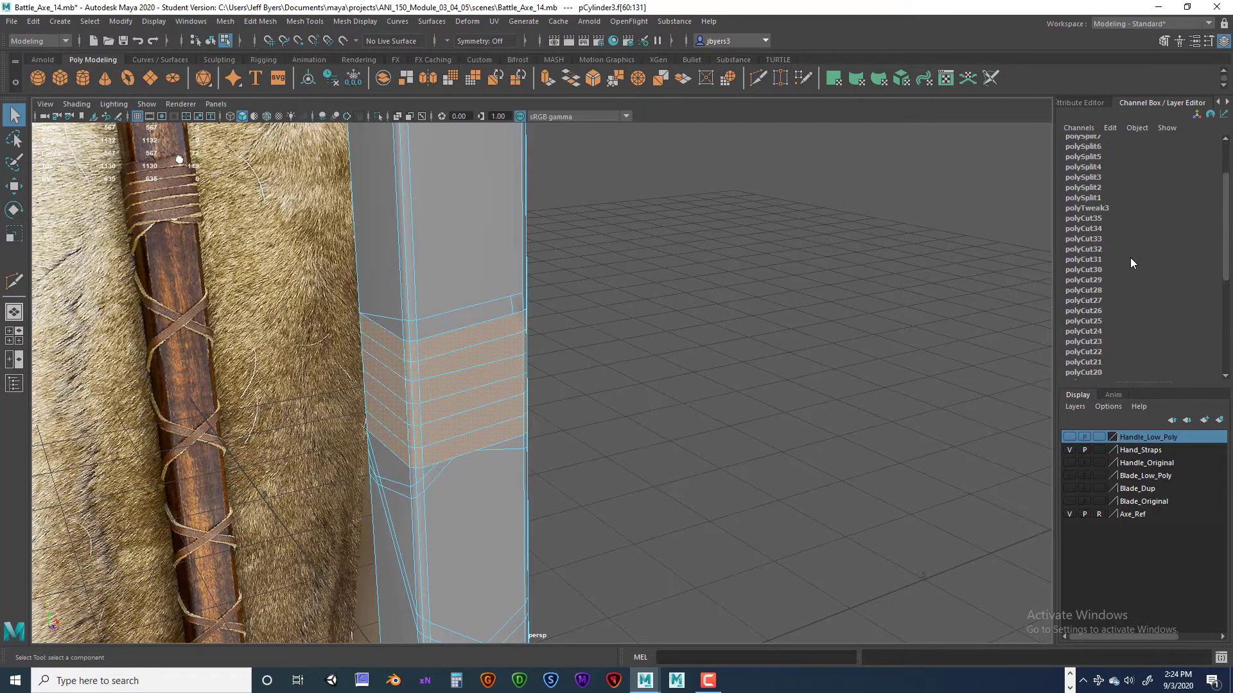
{"action": "scroll", "coordinate": [1103, 235], "scroll_direction": "down", "scroll_amount": 5}
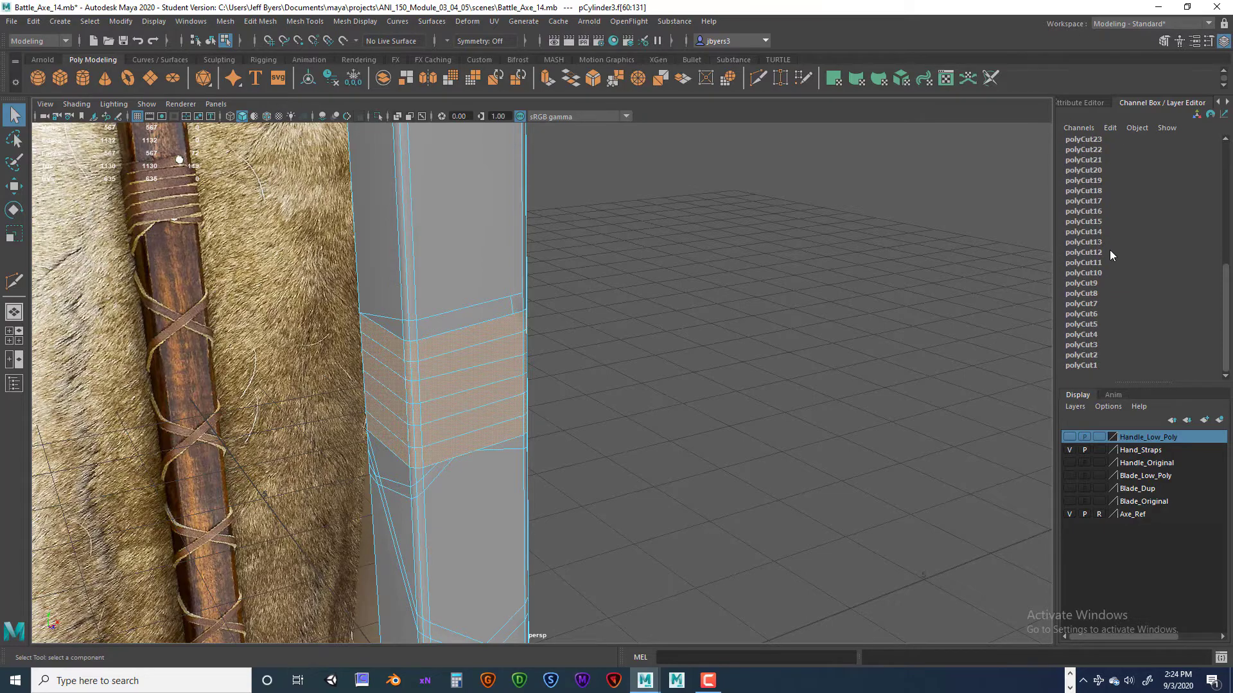
{"action": "scroll", "coordinate": [614, 335], "scroll_direction": "up", "scroll_amount": 3}
{"action": "scroll", "coordinate": [1152, 244], "scroll_direction": "down", "scroll_amount": 4}
{"action": "scroll", "coordinate": [780, 280], "scroll_direction": "up", "scroll_amount": 6}
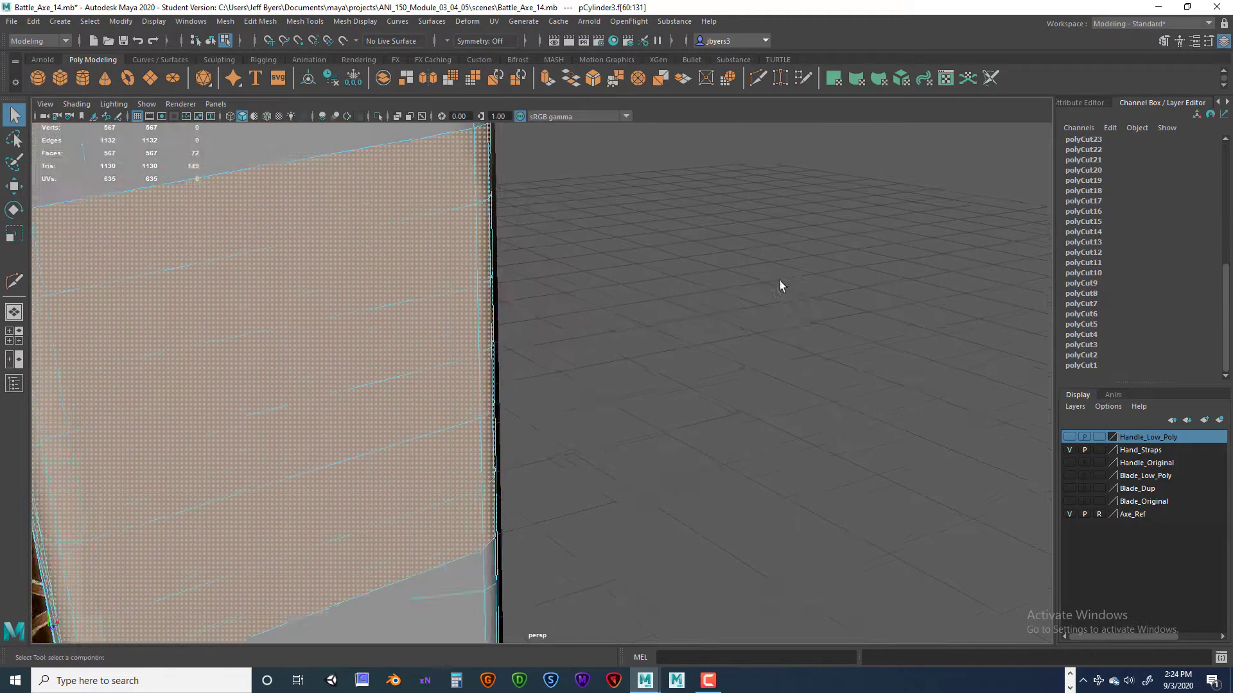
{"action": "scroll", "coordinate": [575, 319], "scroll_direction": "down", "scroll_amount": 5}
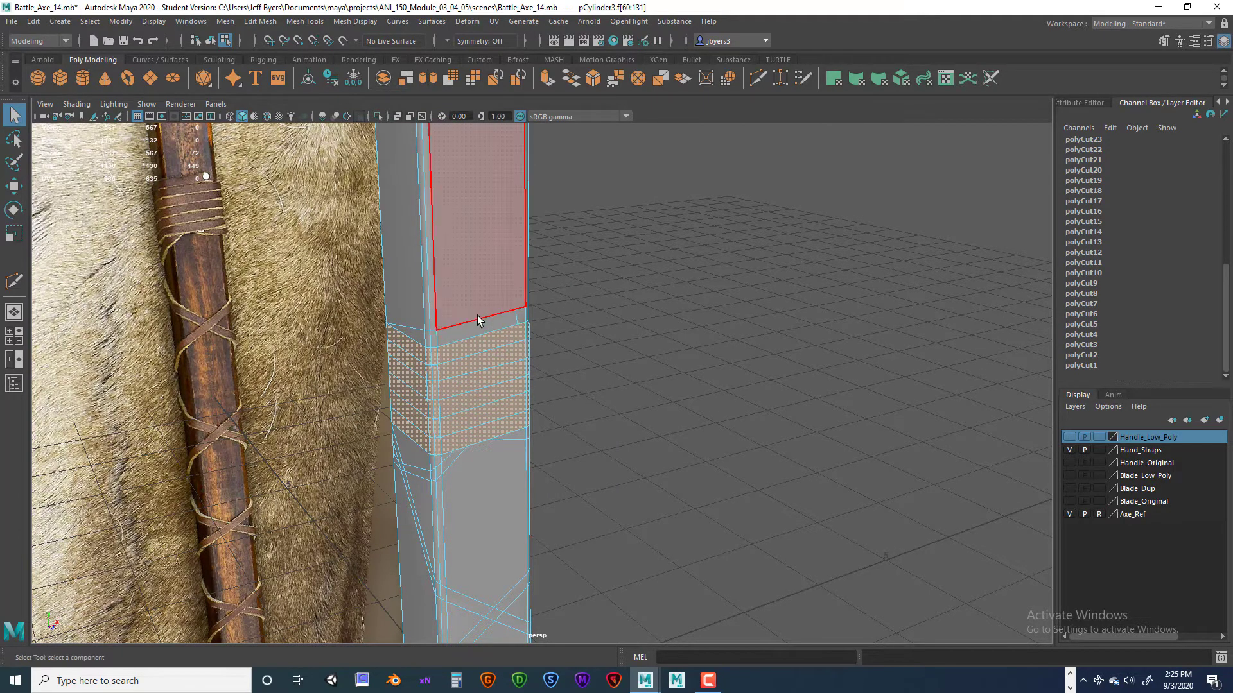
Step: Show the handle in wireframe and check the selected upper wrap faces through the mesh
{"action": "left_click_drag", "start_coordinate": [584, 319], "coordinate": [514, 348], "text": "alt"}
{"action": "scroll", "coordinate": [502, 337], "scroll_direction": "down", "scroll_amount": 8}
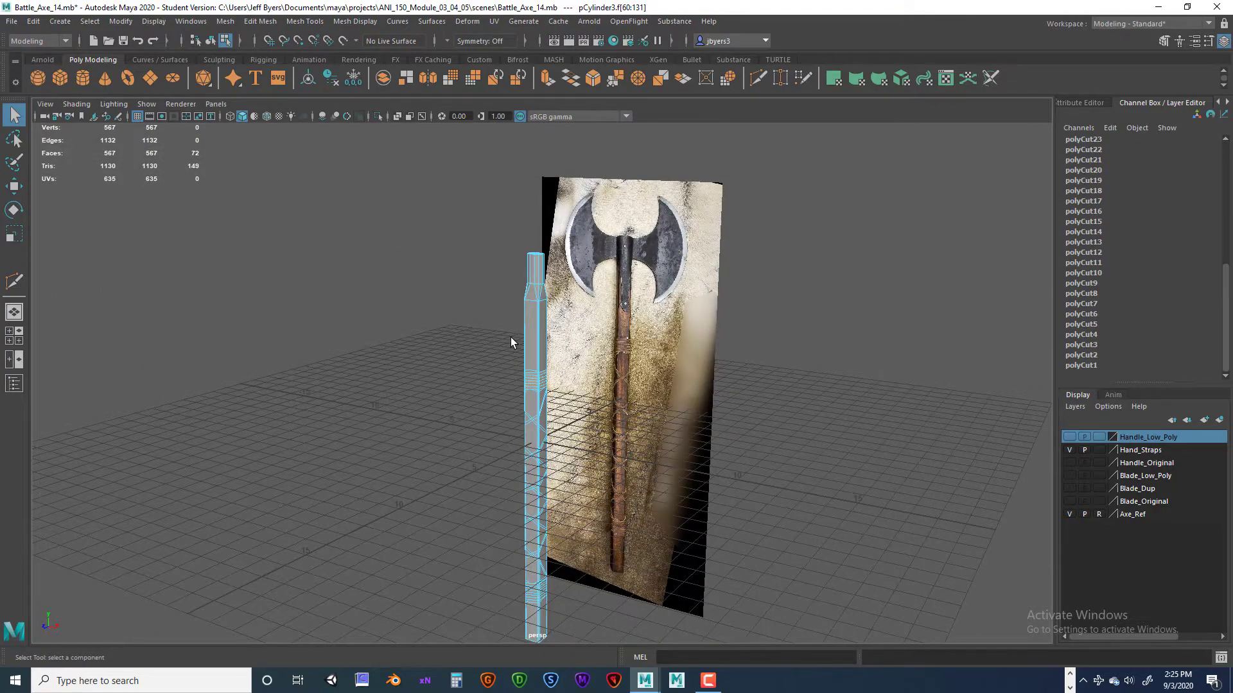
{"action": "key", "text": "4"}
{"action": "mouse_move", "coordinate": [521, 379]}
{"action": "left_mouse_down", "text": "alt"}
{"action": "mouse_move", "coordinate": [507, 347]}
{"action": "mouse_move", "coordinate": [435, 305]}
{"action": "mouse_move", "coordinate": [350, 305]}
{"action": "mouse_move", "coordinate": [538, 308]}
{"action": "mouse_move", "coordinate": [521, 362]}
{"action": "left_mouse_up", "text": "alt"}
{"action": "scroll", "coordinate": [520, 359], "scroll_direction": "up", "scroll_amount": 5}
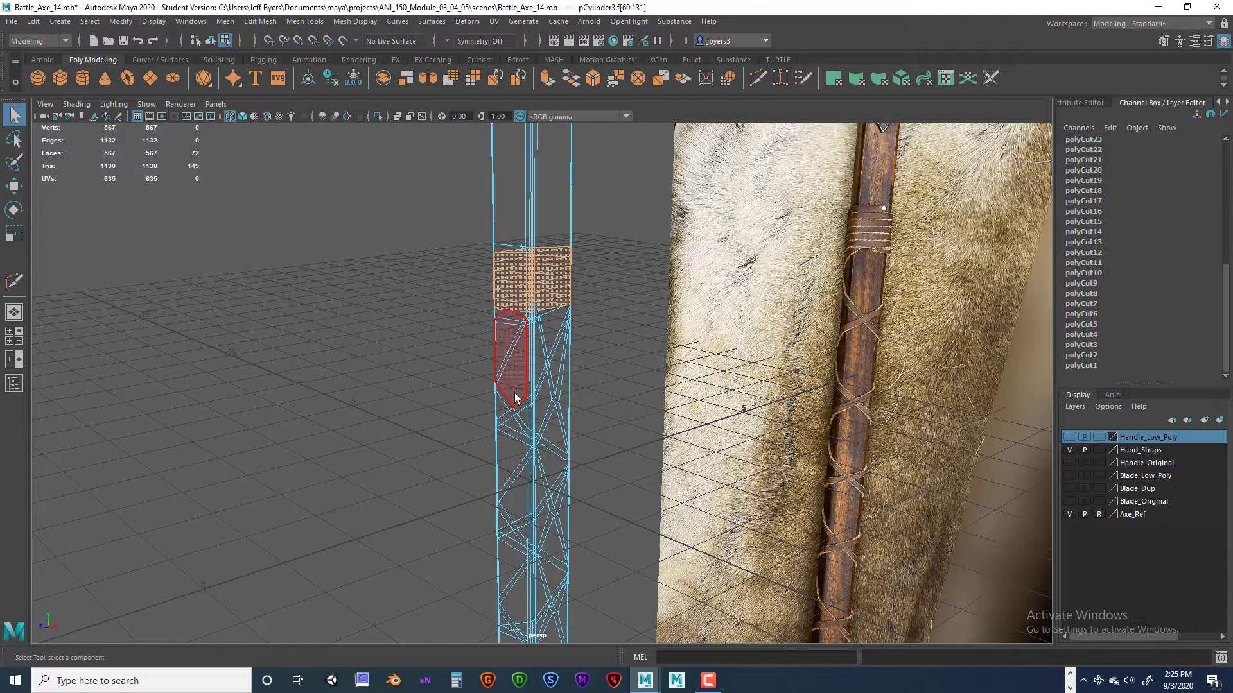
Step: Try extruding all the selected upper wrap faces outward as one block, with a local Z translation of about 0.015
{"action": "key", "text": "5"}
{"action": "scroll", "coordinate": [517, 392], "scroll_direction": "up", "scroll_amount": 4}
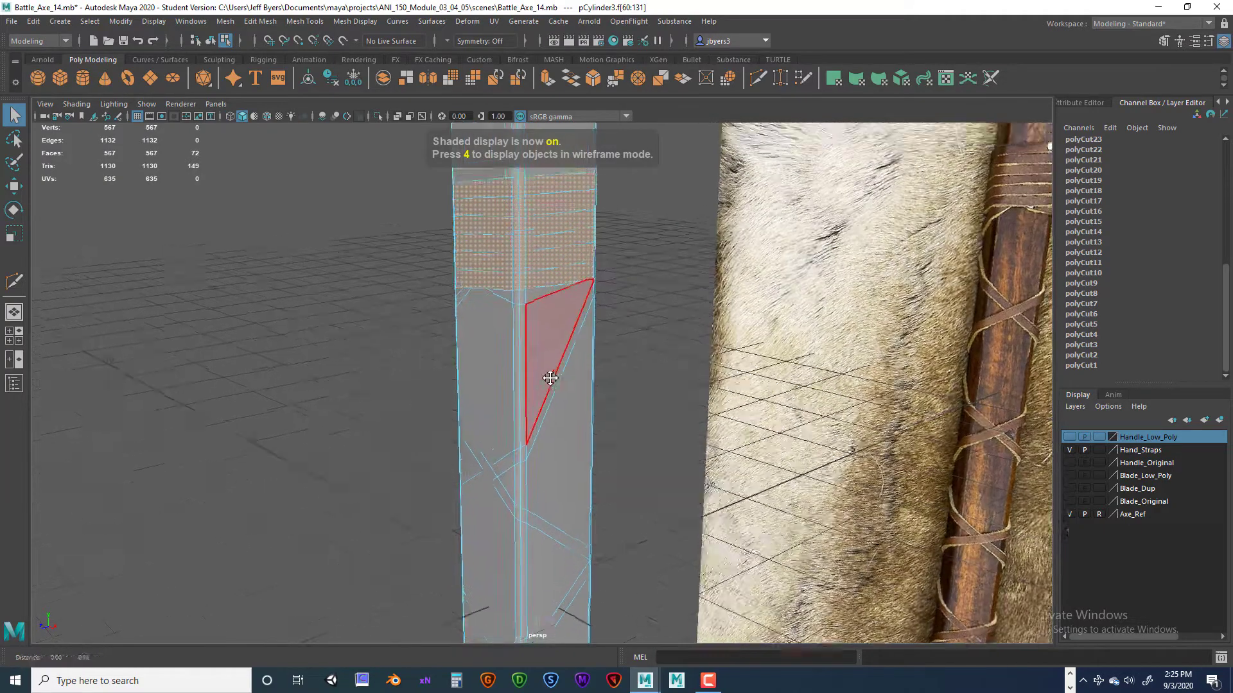
{"action": "scroll", "coordinate": [558, 434], "scroll_direction": "up", "scroll_amount": 5}
{"action": "left_click_drag", "start_coordinate": [545, 449], "coordinate": [553, 444], "text": "alt"}
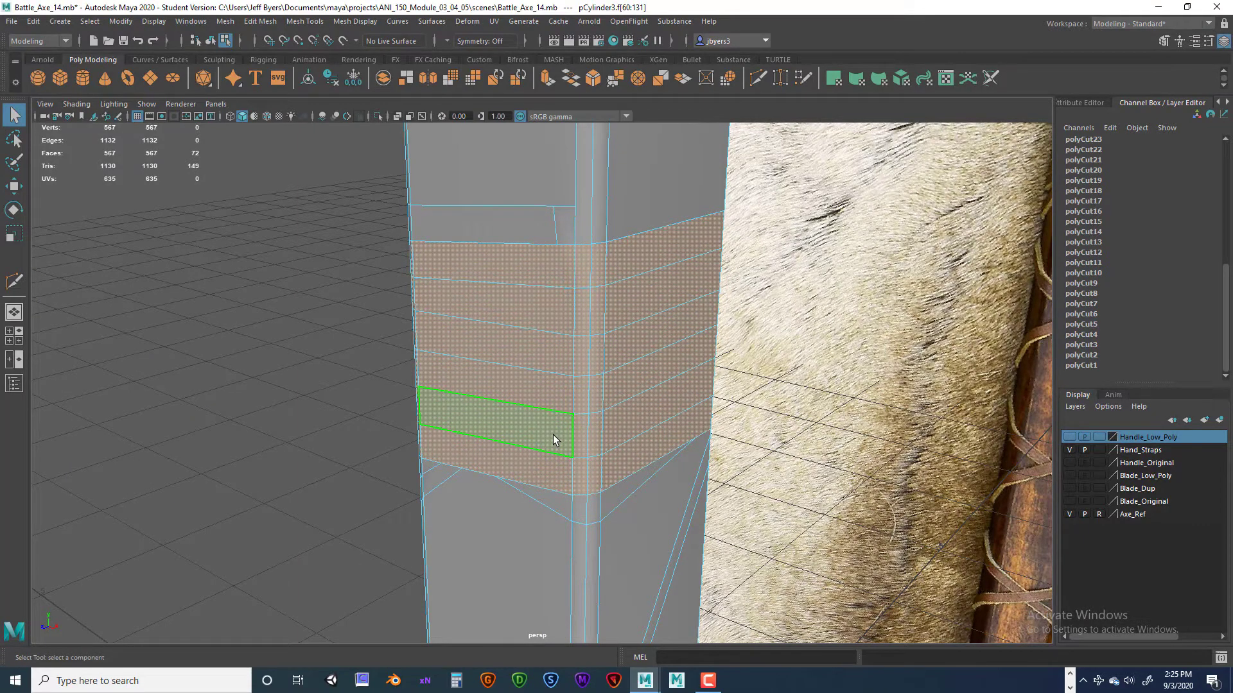
{"action": "key", "text": "ctrl+e"}
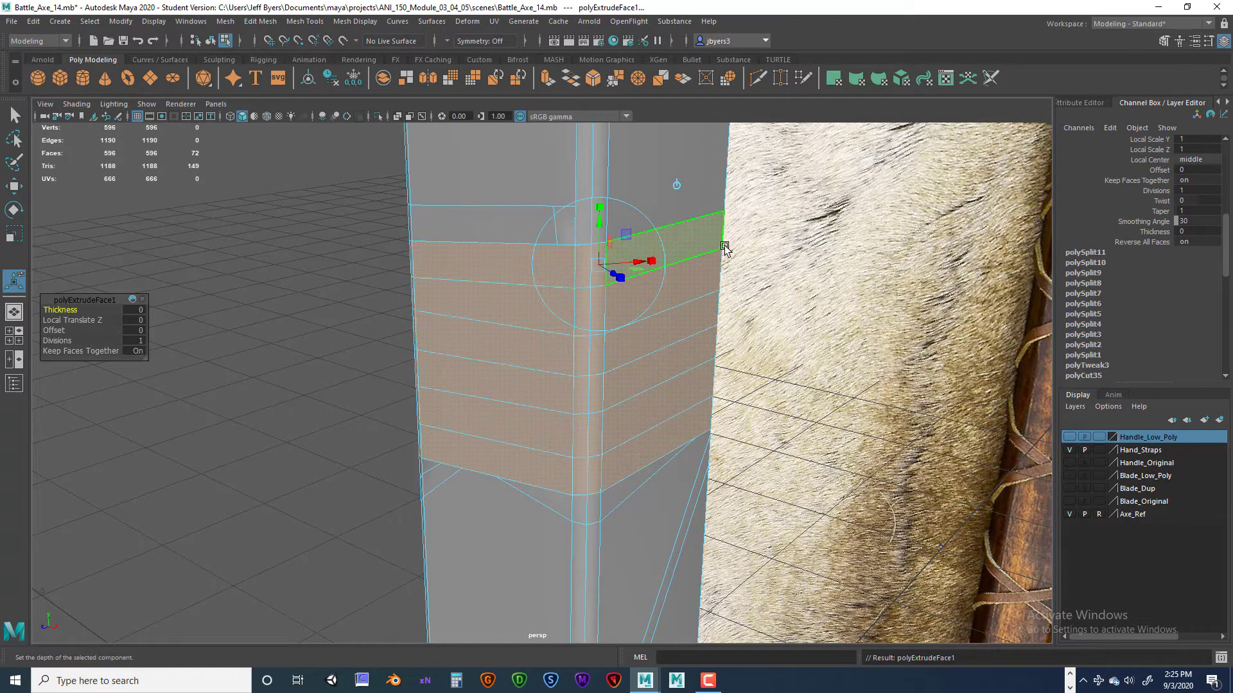
{"action": "left_click_drag", "start_coordinate": [558, 335], "coordinate": [657, 331], "text": "alt"}
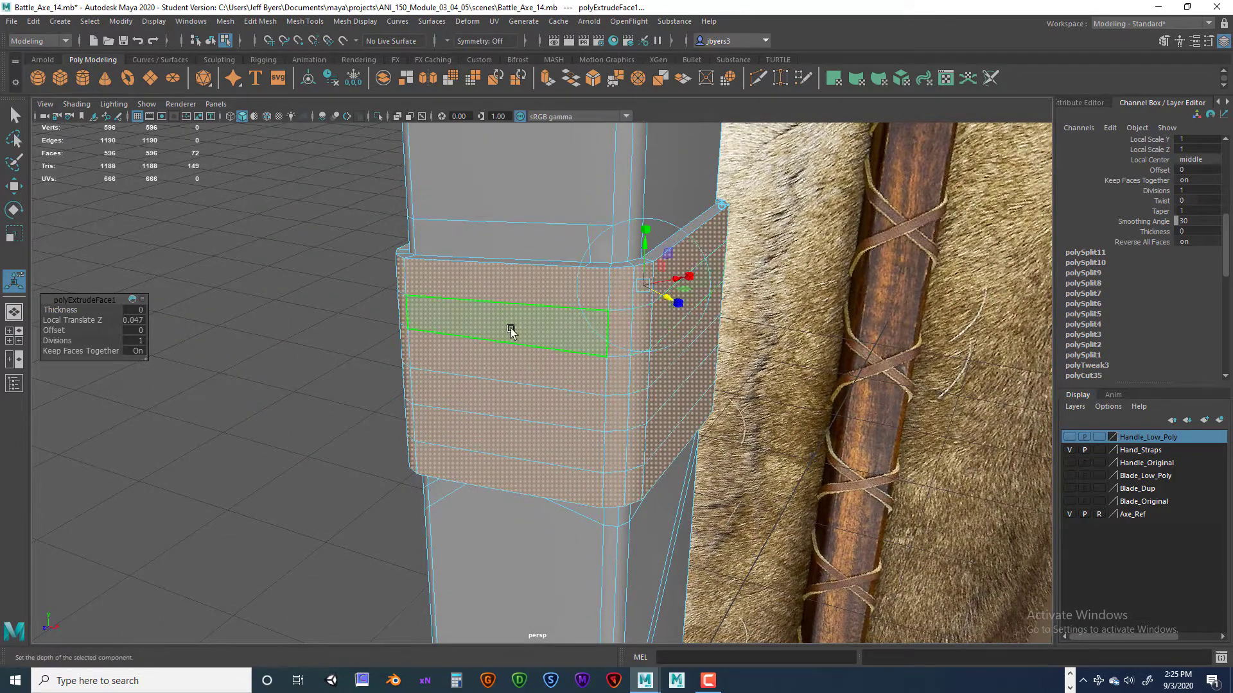
{"action": "left_click_drag", "start_coordinate": [628, 393], "coordinate": [539, 406], "text": "alt"}
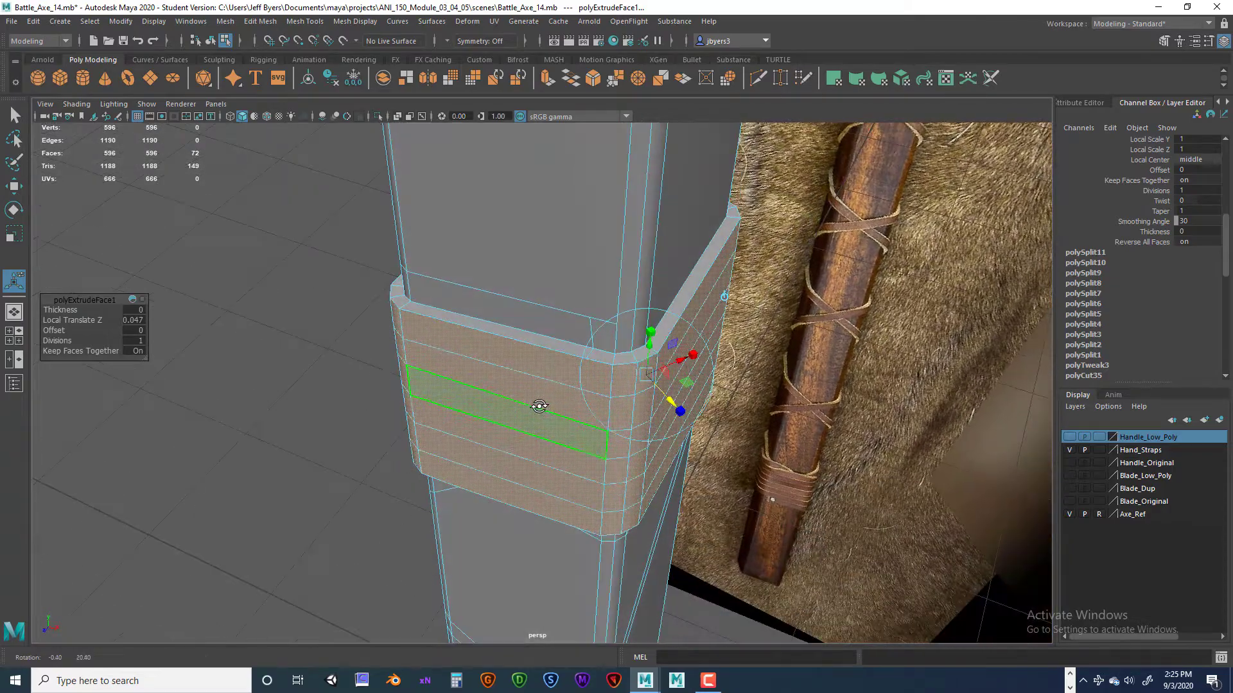
{"action": "left_click_drag", "start_coordinate": [674, 398], "coordinate": [661, 394]}
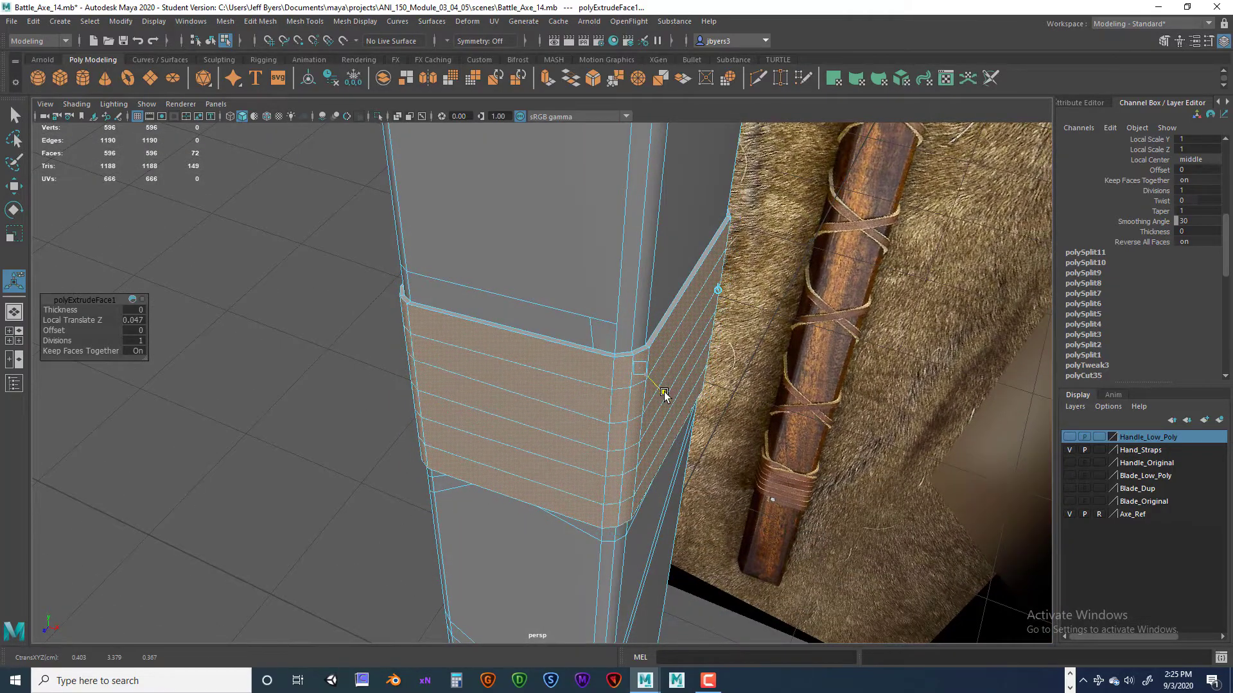
{"action": "left_click_drag", "start_coordinate": [528, 413], "coordinate": [539, 380], "text": "alt"}
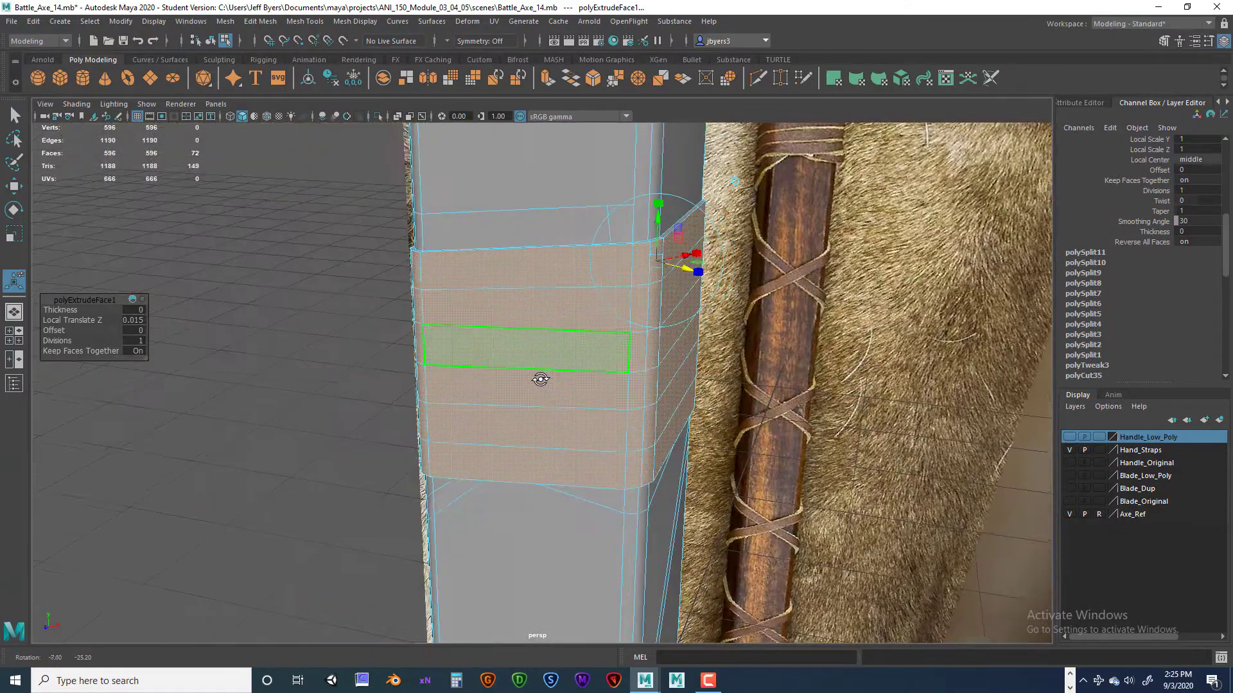
{"action": "key", "text": "ctrl+z"}
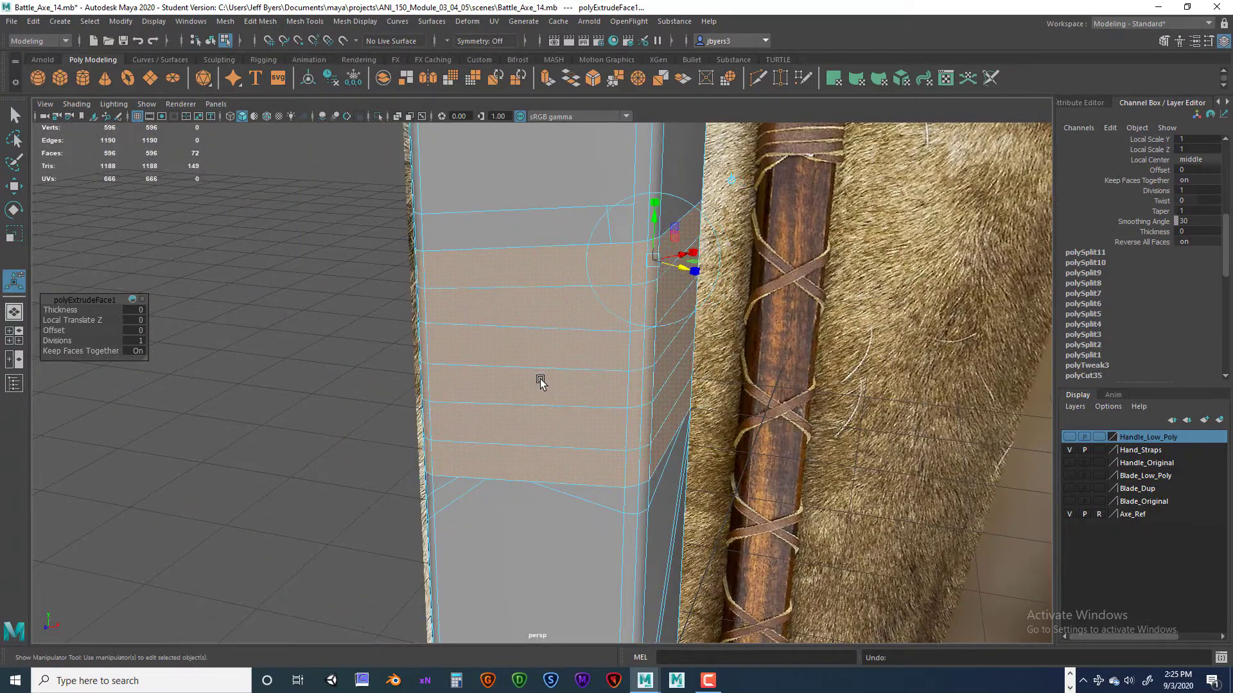
Step: Try extruding the wrap faces with Keep Faces Together off, local Z about 0.015 and local Y scale 0.806, and undo the whole extrusion
{"action": "left_click_drag", "start_coordinate": [569, 362], "coordinate": [543, 386], "text": "alt"}
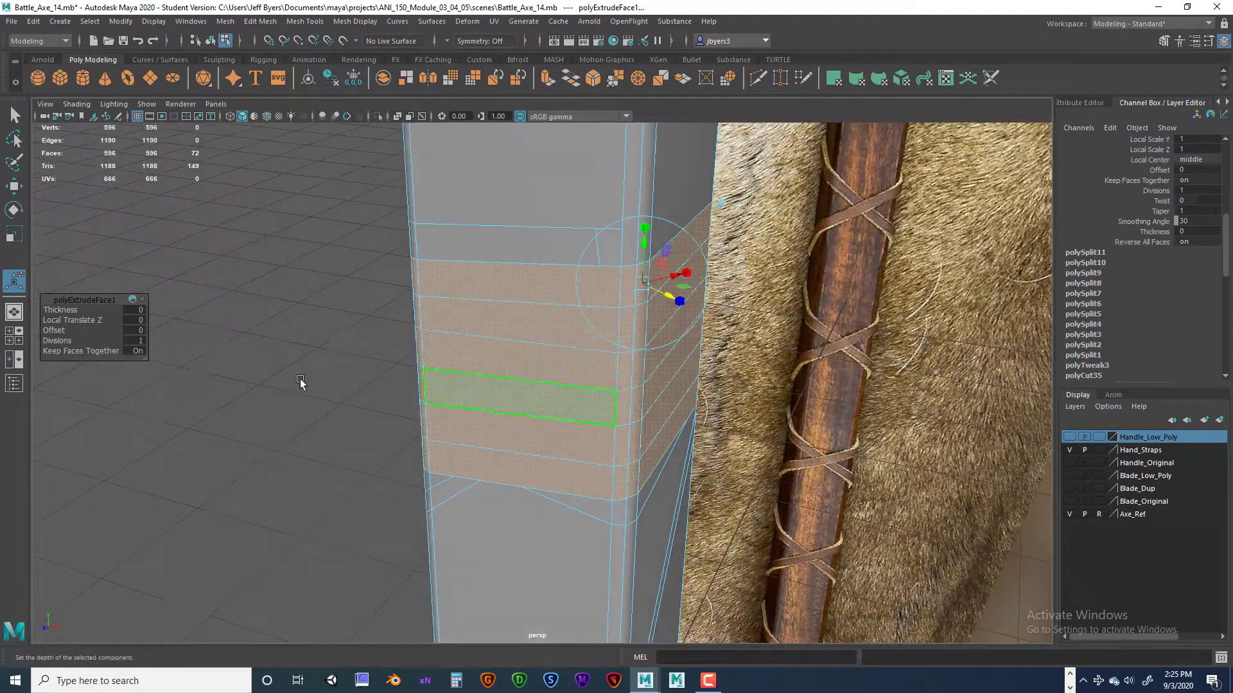
{"action": "left_click", "coordinate": [132, 352]}
{"action": "mouse_move", "coordinate": [652, 358]}
{"action": "left_mouse_down", "text": "alt"}
{"action": "mouse_move", "coordinate": [649, 379]}
{"action": "mouse_move", "coordinate": [652, 346]}
{"action": "left_mouse_up", "text": "alt"}
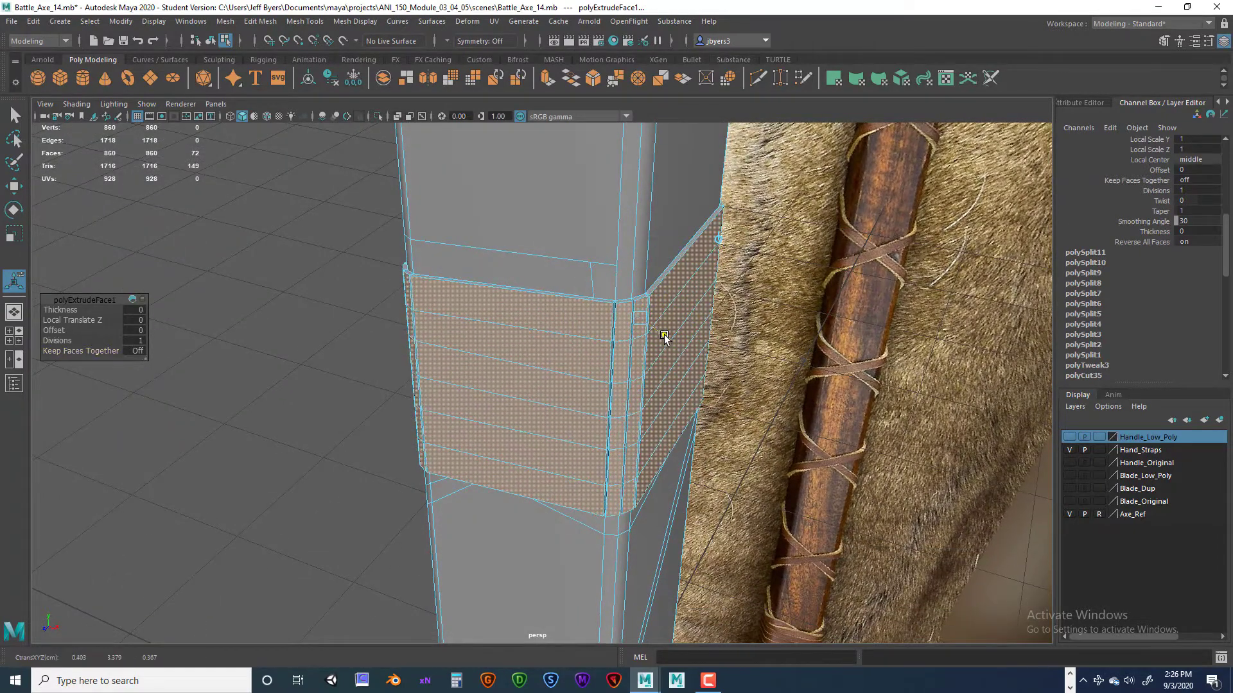
{"action": "left_click_drag", "start_coordinate": [632, 405], "coordinate": [619, 325], "text": "alt"}
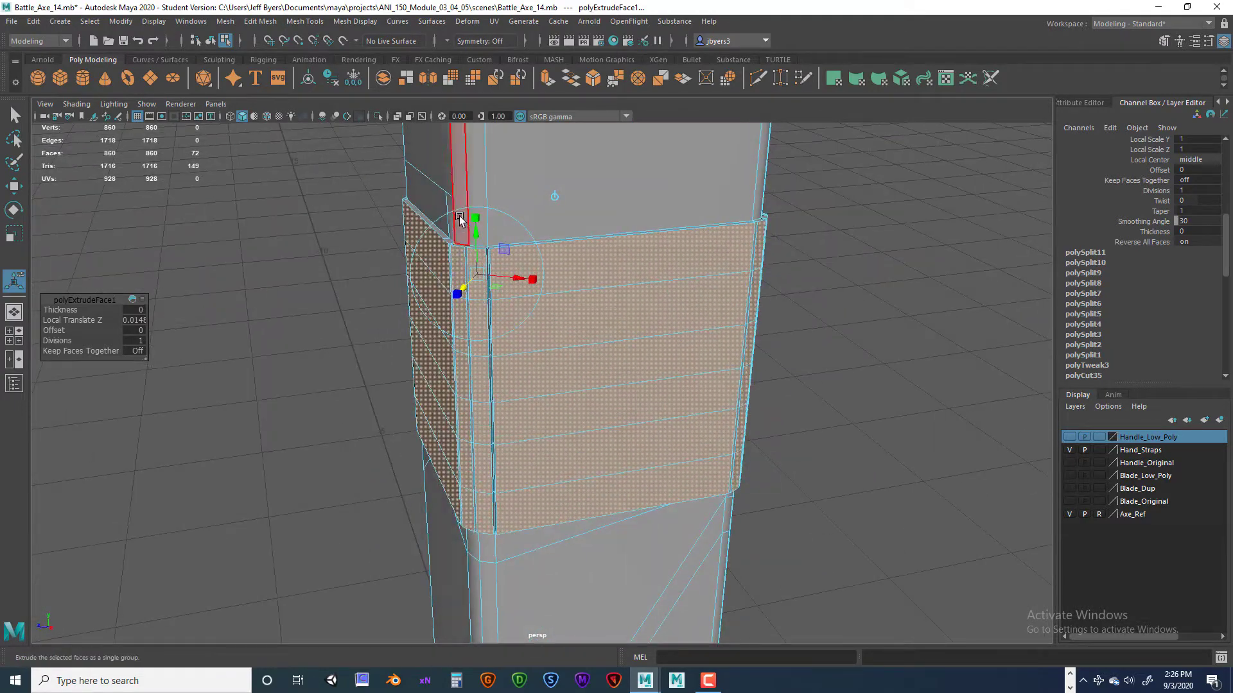
{"action": "left_click_drag", "start_coordinate": [460, 219], "coordinate": [657, 226]}
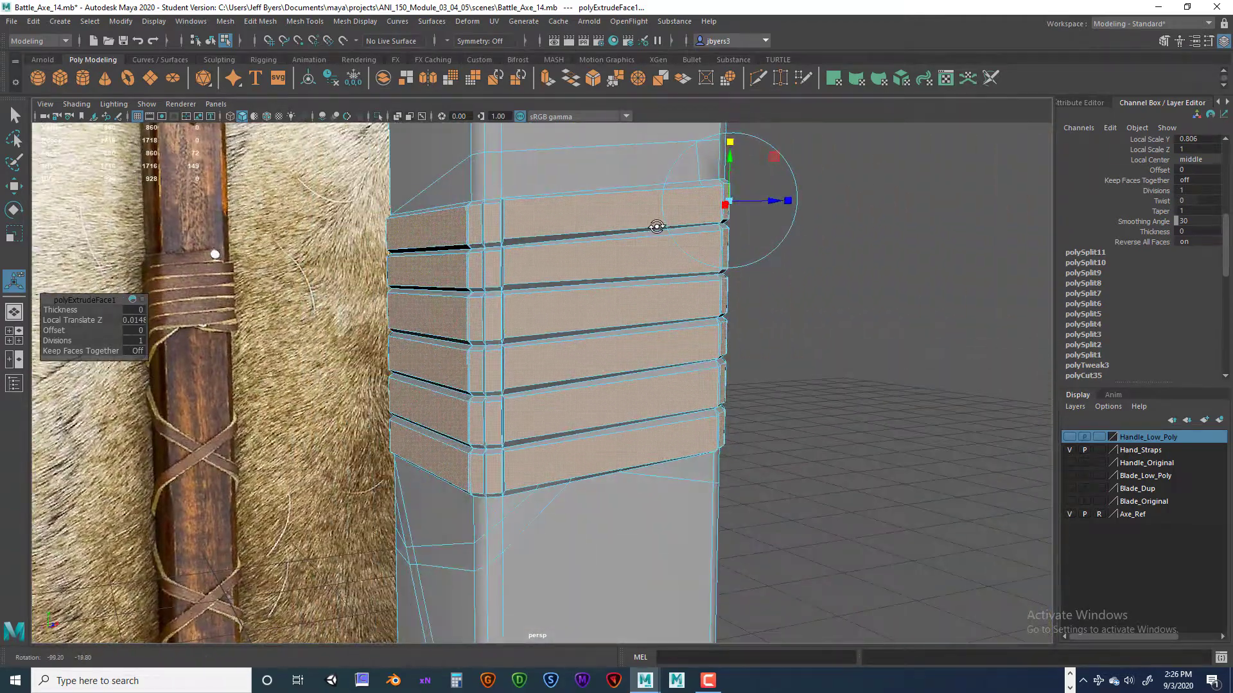
{"action": "key", "text": "ctrl+z"}
{"action": "key", "text": "ctrl+z"}
{"action": "key", "text": "ctrl+z"}
{"action": "key", "text": "ctrl+z"}
{"action": "key", "text": "ctrl+z"}
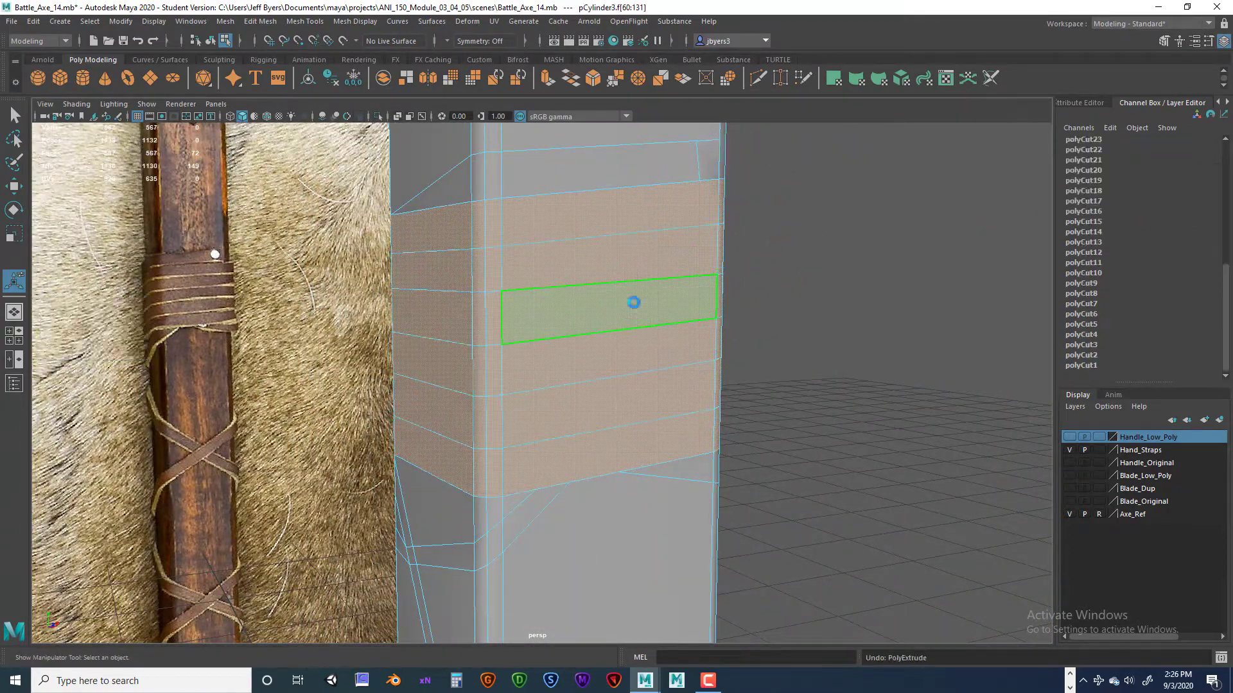
Step: Select only the faces of the upper wrap's lowest strap, all the way around the handle
{"action": "left_click", "coordinate": [672, 454]}
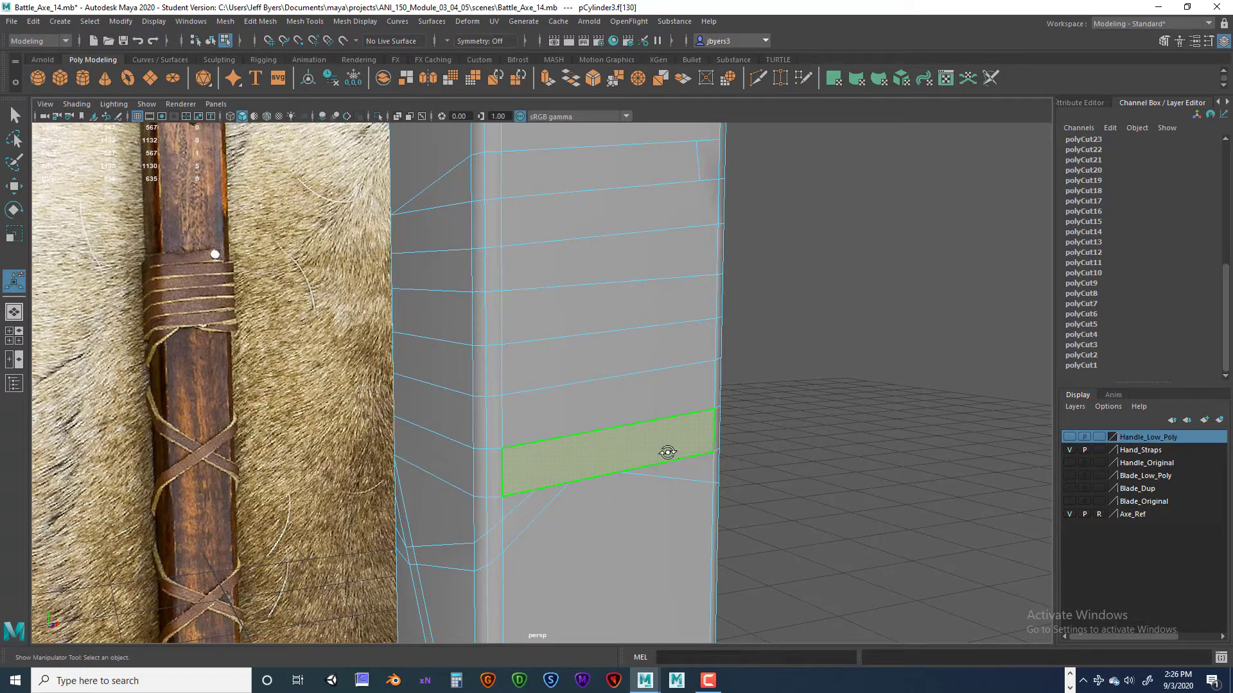
{"action": "left_click_drag", "start_coordinate": [668, 452], "coordinate": [604, 463], "text": "alt"}
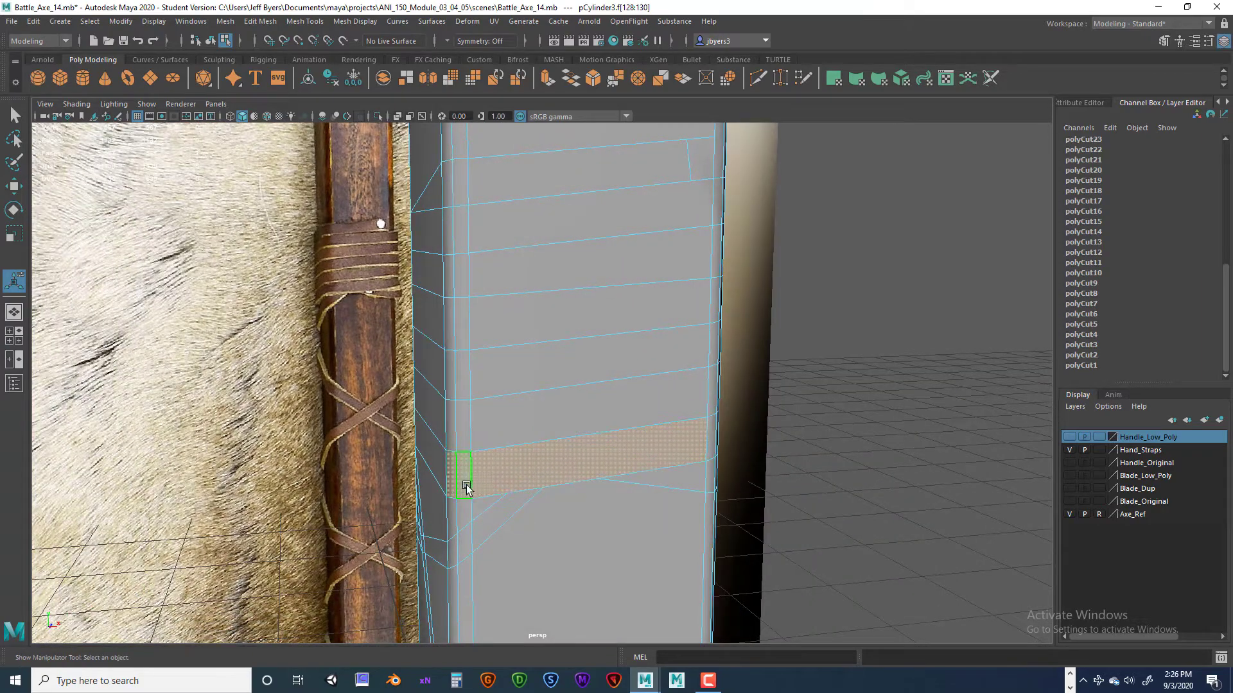
{"action": "left_click_drag", "start_coordinate": [481, 484], "coordinate": [623, 458], "text": "alt"}
{"action": "left_click", "coordinate": [526, 473], "text": "shift"}
{"action": "left_click_drag", "start_coordinate": [525, 472], "coordinate": [697, 479], "text": "alt"}
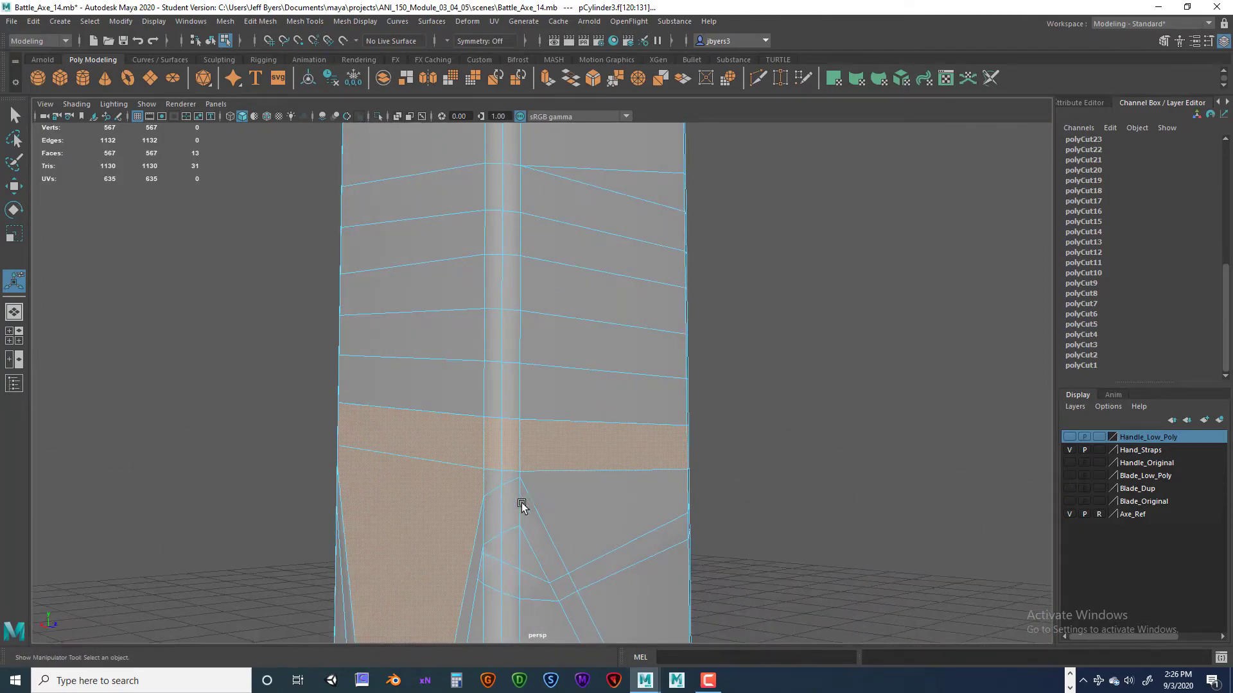
Step: Deselect the stray handle face below the lowest strap and check the strap's face ring in wireframe and shaded display
{"action": "left_click_drag", "start_coordinate": [512, 511], "coordinate": [567, 484], "text": "alt"}
{"action": "right_click_drag", "start_coordinate": [567, 484], "coordinate": [607, 485], "text": "alt"}
{"action": "left_click_drag", "start_coordinate": [607, 486], "coordinate": [533, 495], "text": "alt"}
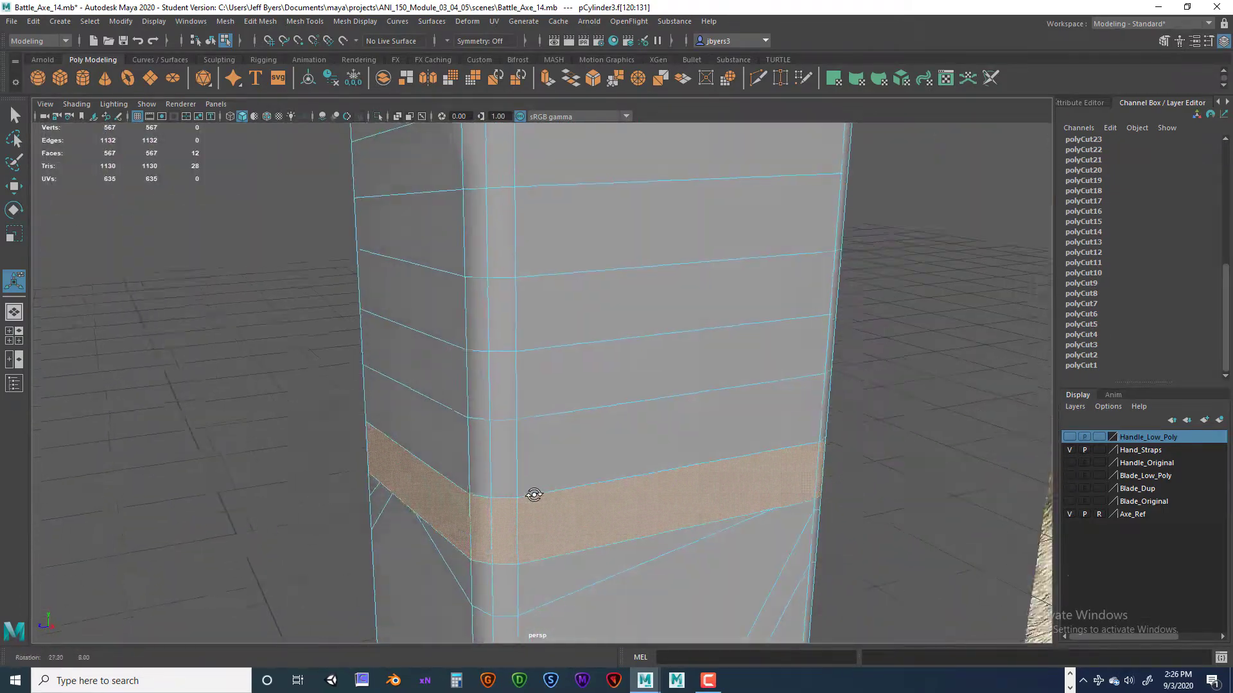
{"action": "middle_click_drag", "start_coordinate": [534, 495], "coordinate": [522, 445], "text": "alt"}
{"action": "left_click_drag", "start_coordinate": [523, 444], "coordinate": [608, 469], "text": "alt"}
{"action": "left_click", "coordinate": [610, 459], "text": "shift"}
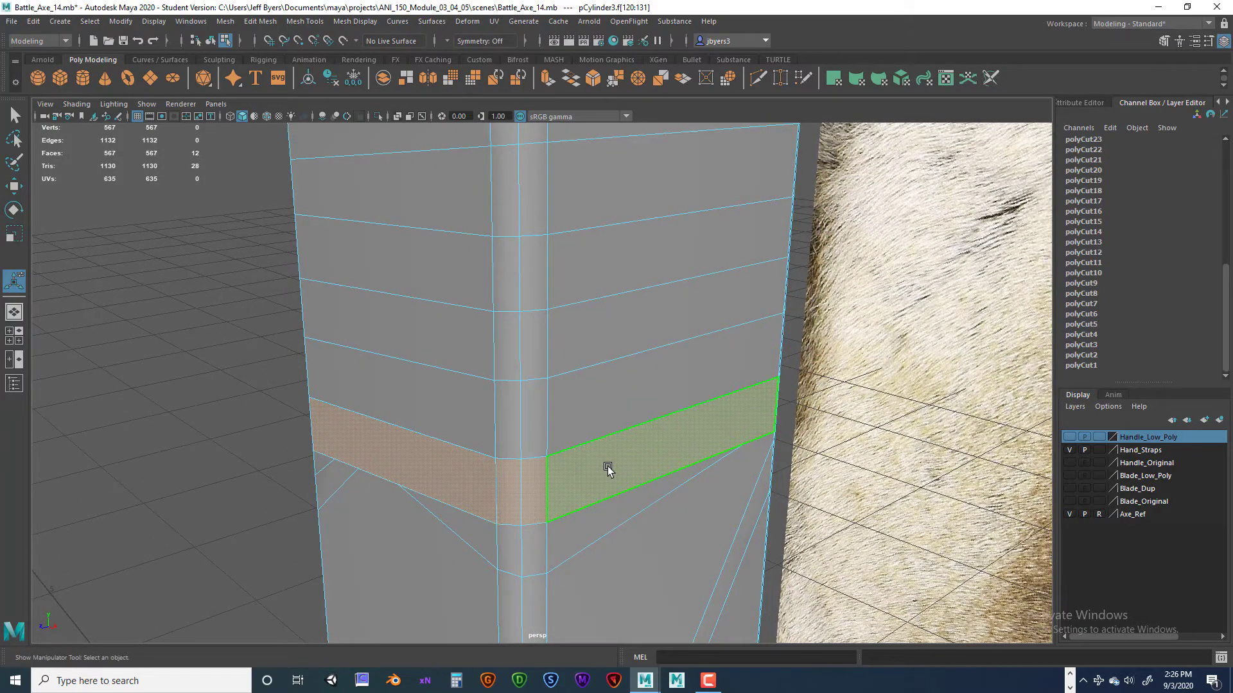
{"action": "key", "text": "4"}
{"action": "scroll", "coordinate": [607, 464], "scroll_direction": "down", "scroll_amount": 6}
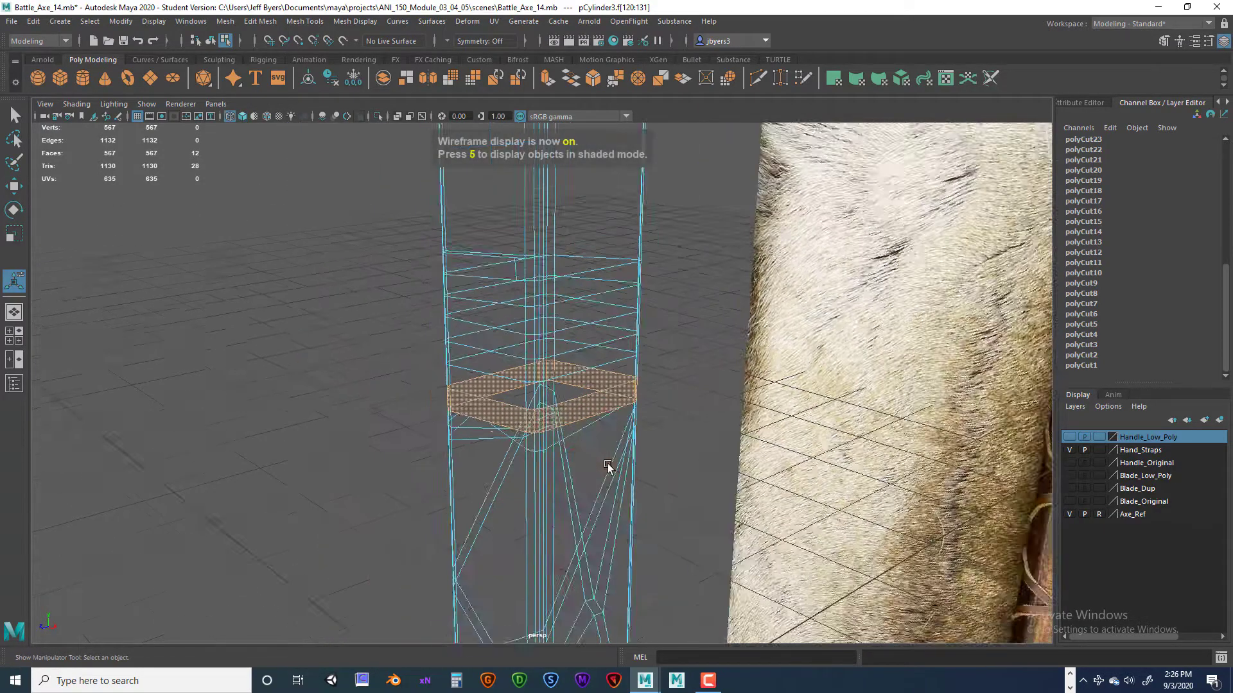
{"action": "scroll", "coordinate": [608, 467], "scroll_direction": "up", "scroll_amount": 5}
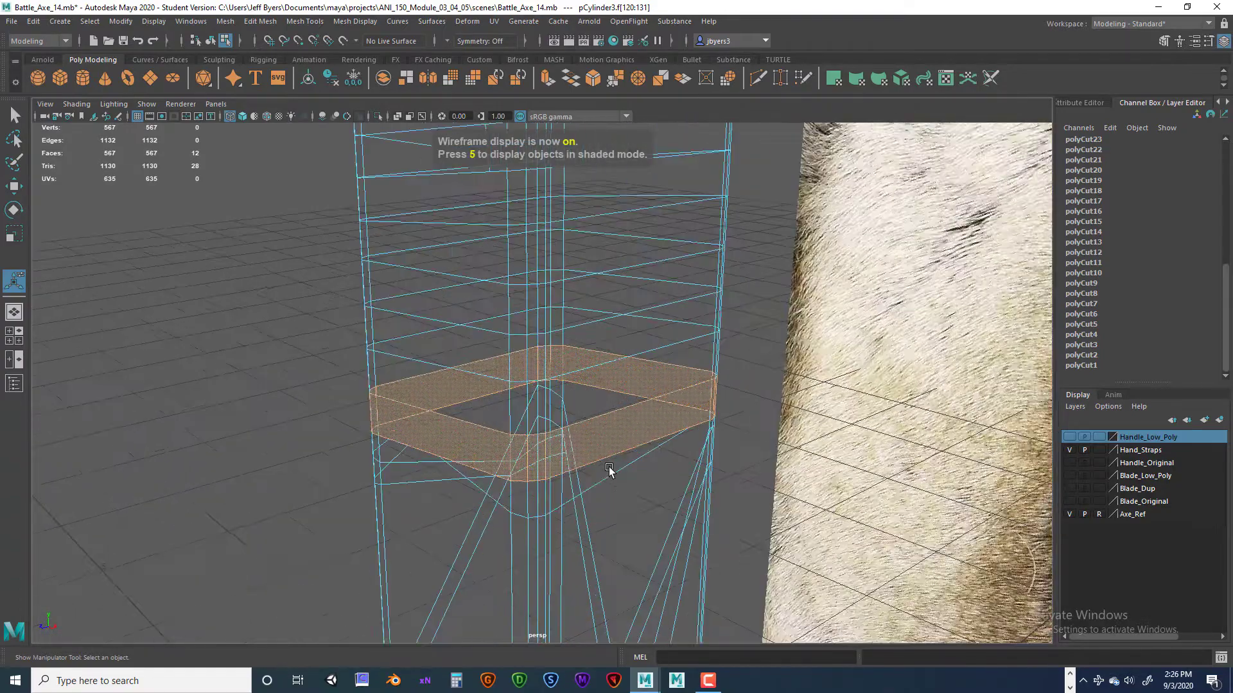
{"action": "key", "text": "5"}
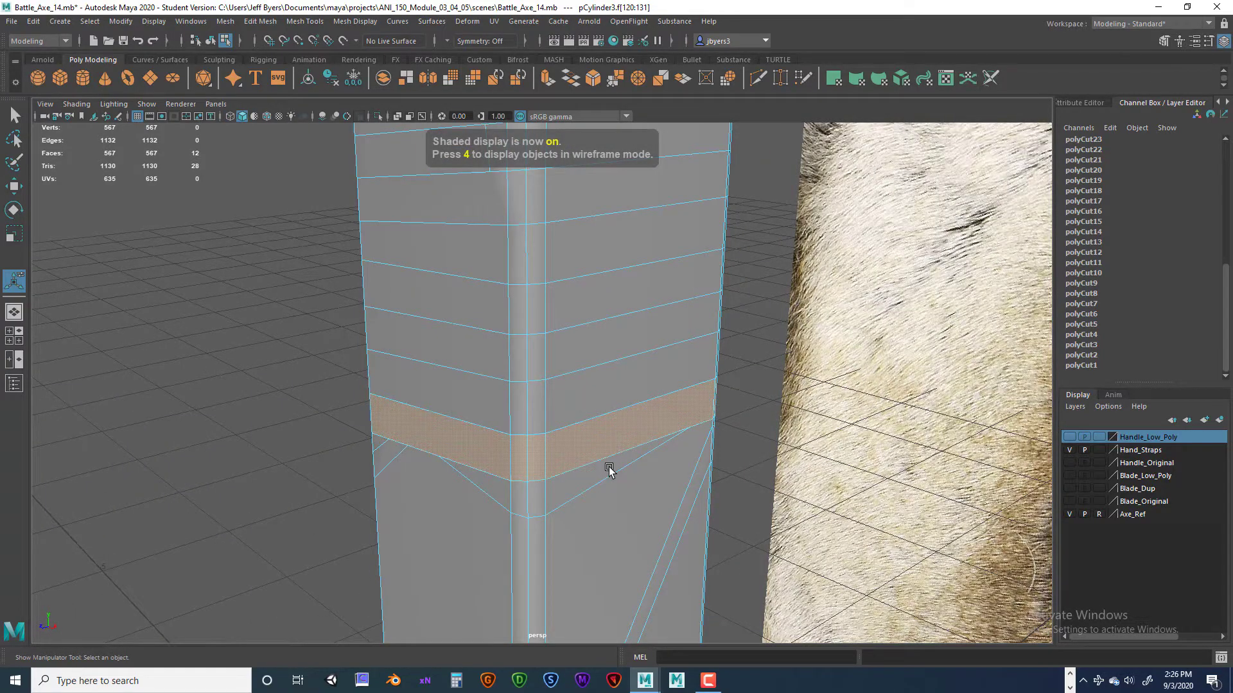
Step: Extrude the lowest strap's face ring outward with a local Z translation of about 0.033 and narrow it to a local Y scale of 0.926
{"action": "key", "text": "ctrl+e"}
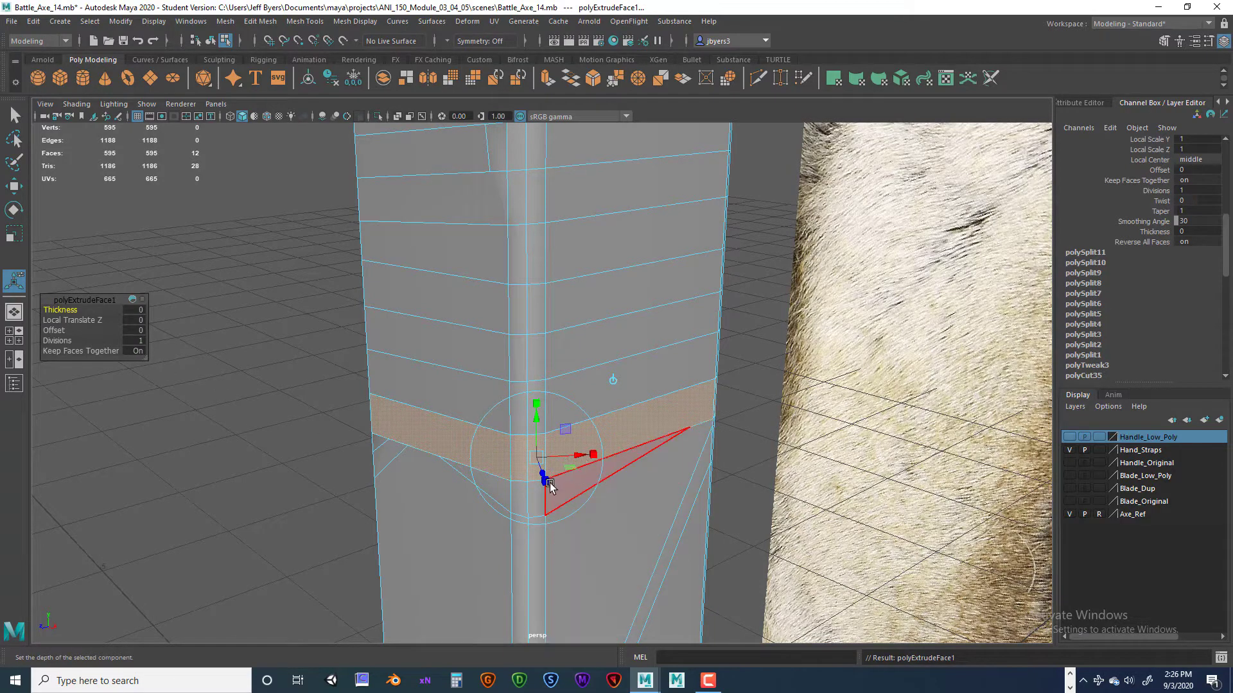
{"action": "left_click_drag", "start_coordinate": [551, 488], "coordinate": [590, 493], "text": "alt"}
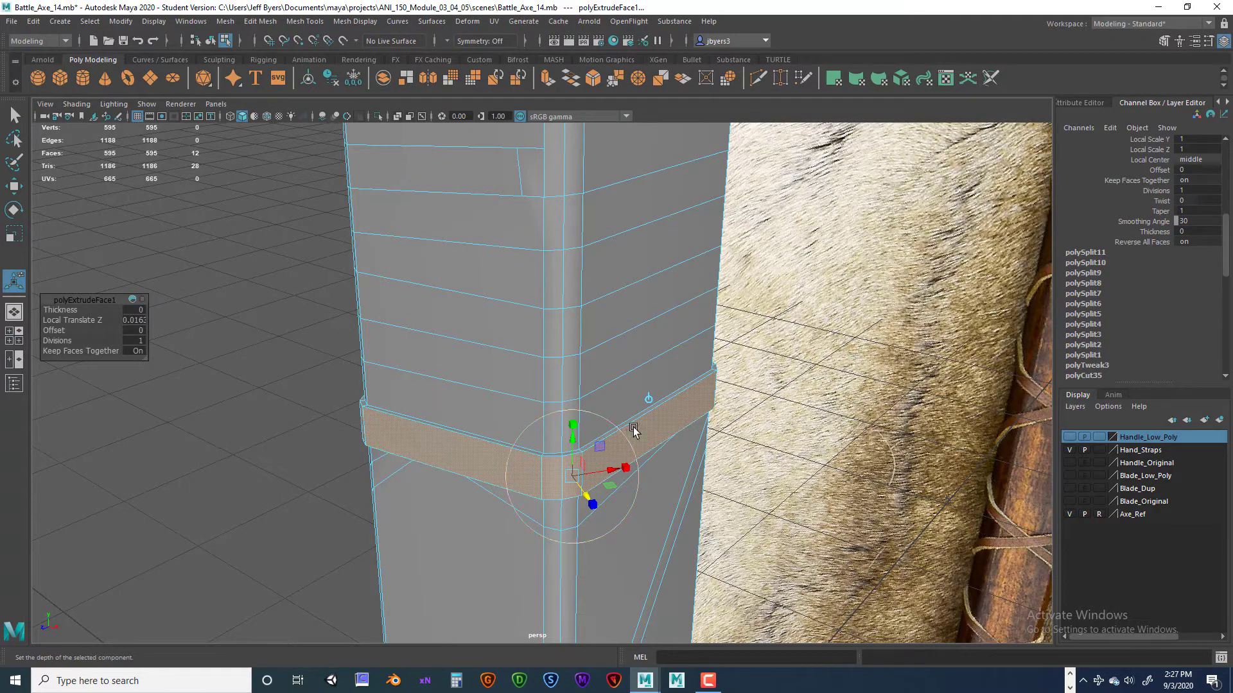
{"action": "mouse_move", "coordinate": [634, 431]}
{"action": "left_mouse_down", "text": "alt"}
{"action": "mouse_move", "coordinate": [645, 432]}
{"action": "mouse_move", "coordinate": [620, 449]}
{"action": "left_mouse_up", "text": "alt"}
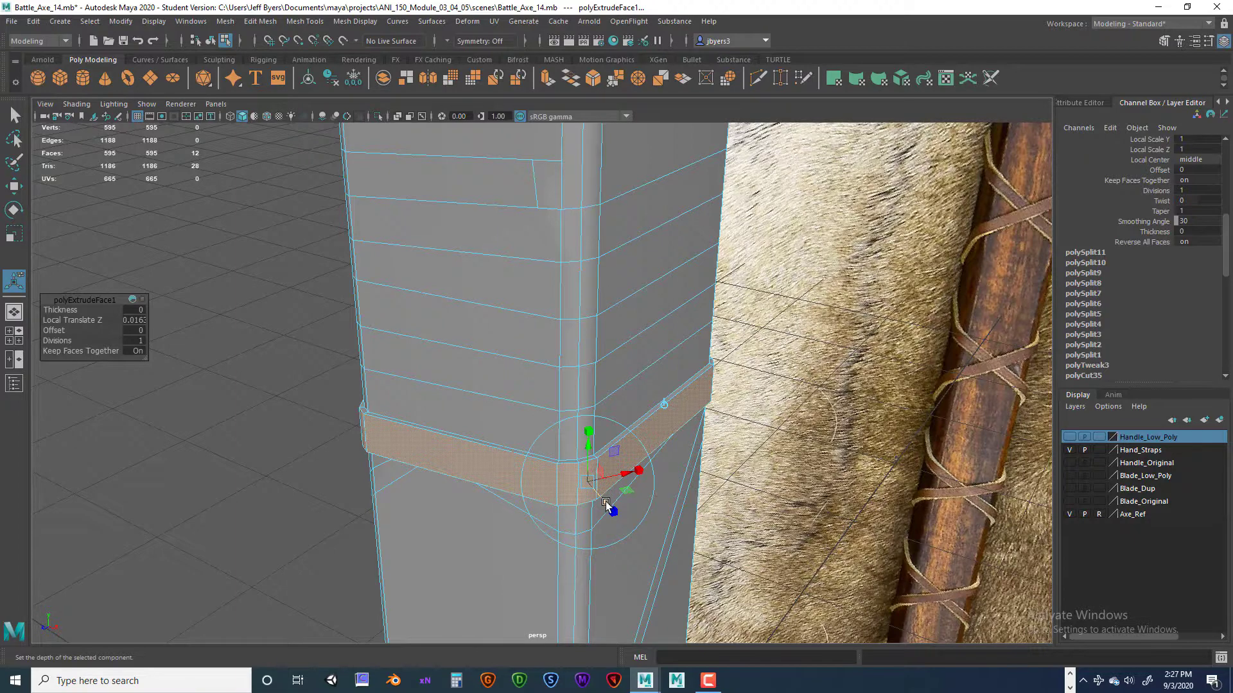
{"action": "left_click_drag", "start_coordinate": [606, 504], "coordinate": [608, 510]}
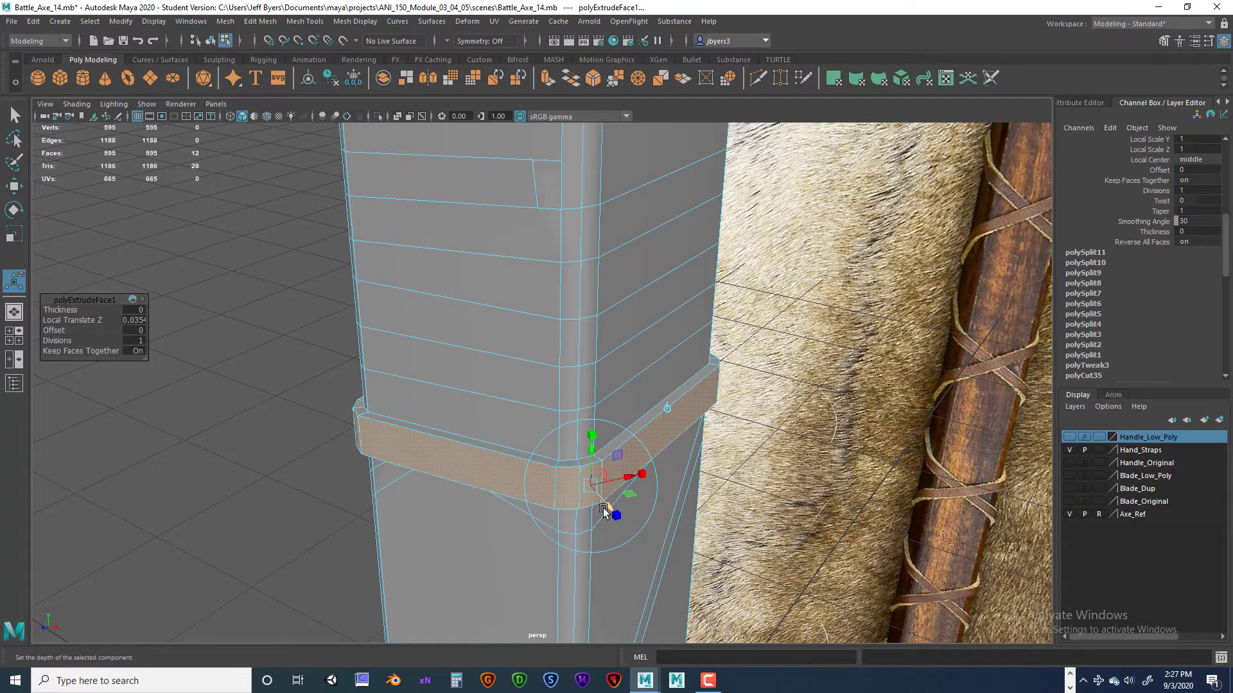
{"action": "left_click_drag", "start_coordinate": [607, 504], "coordinate": [649, 456]}
{"action": "left_click_drag", "start_coordinate": [611, 368], "coordinate": [652, 360]}
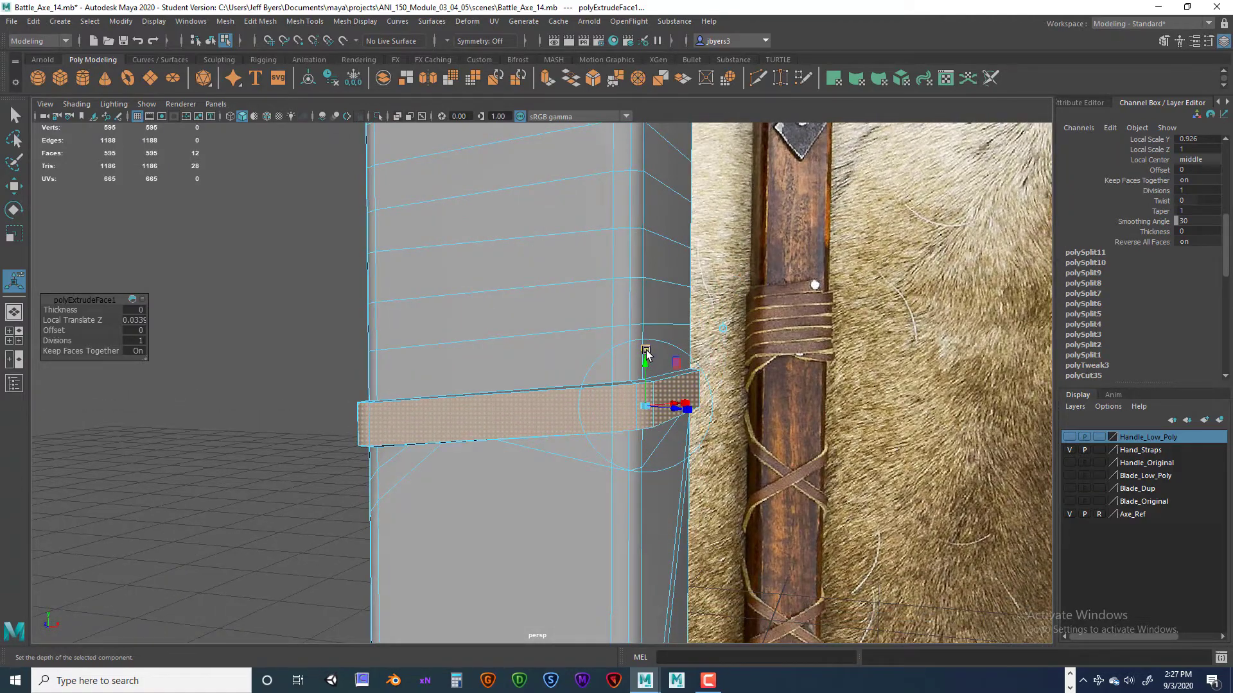
{"action": "left_click_drag", "start_coordinate": [519, 391], "coordinate": [556, 385], "text": "alt"}
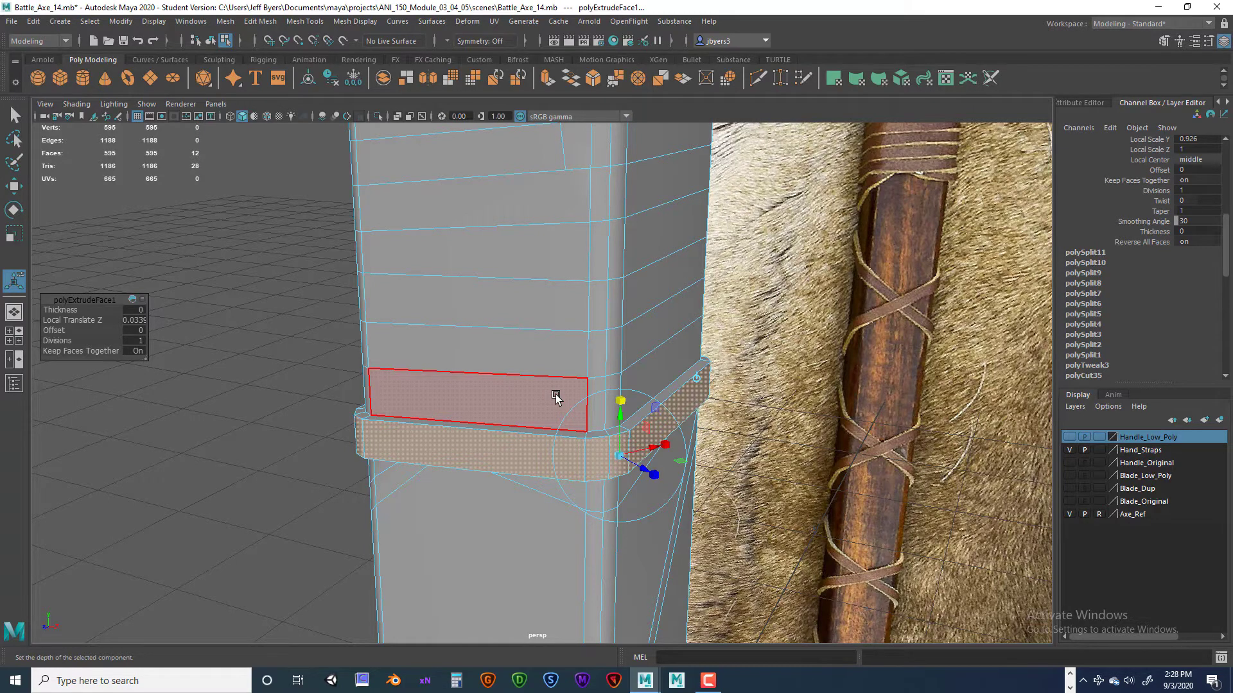
Step: Select the complete ring of strap faces directly above the extruded lowest strap
{"action": "left_click", "coordinate": [468, 407]}
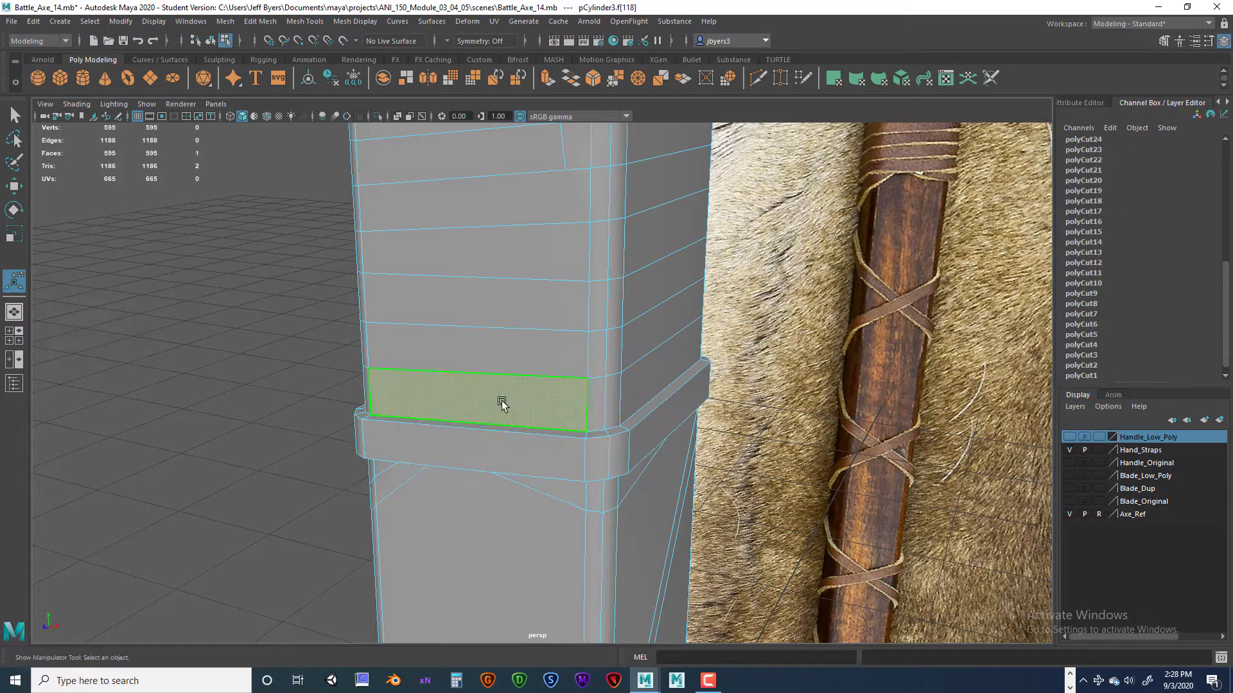
{"action": "left_click_drag", "start_coordinate": [468, 404], "coordinate": [549, 430], "text": "alt"}
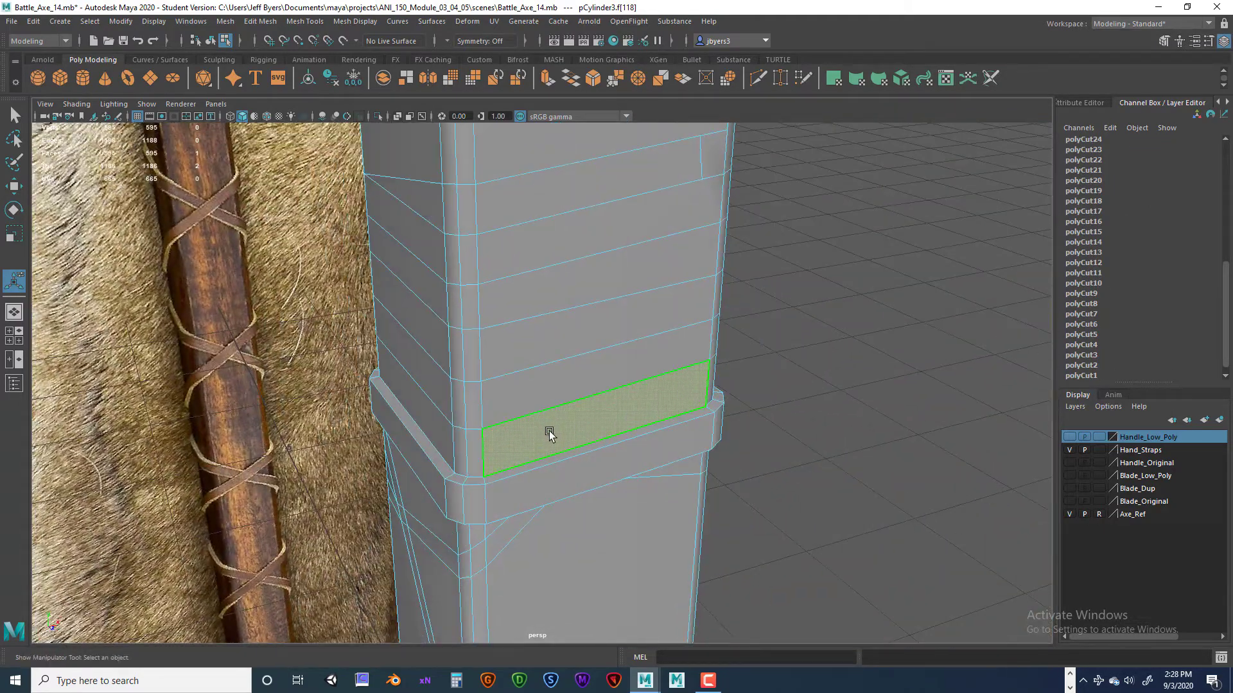
{"action": "key", "text": "q"}
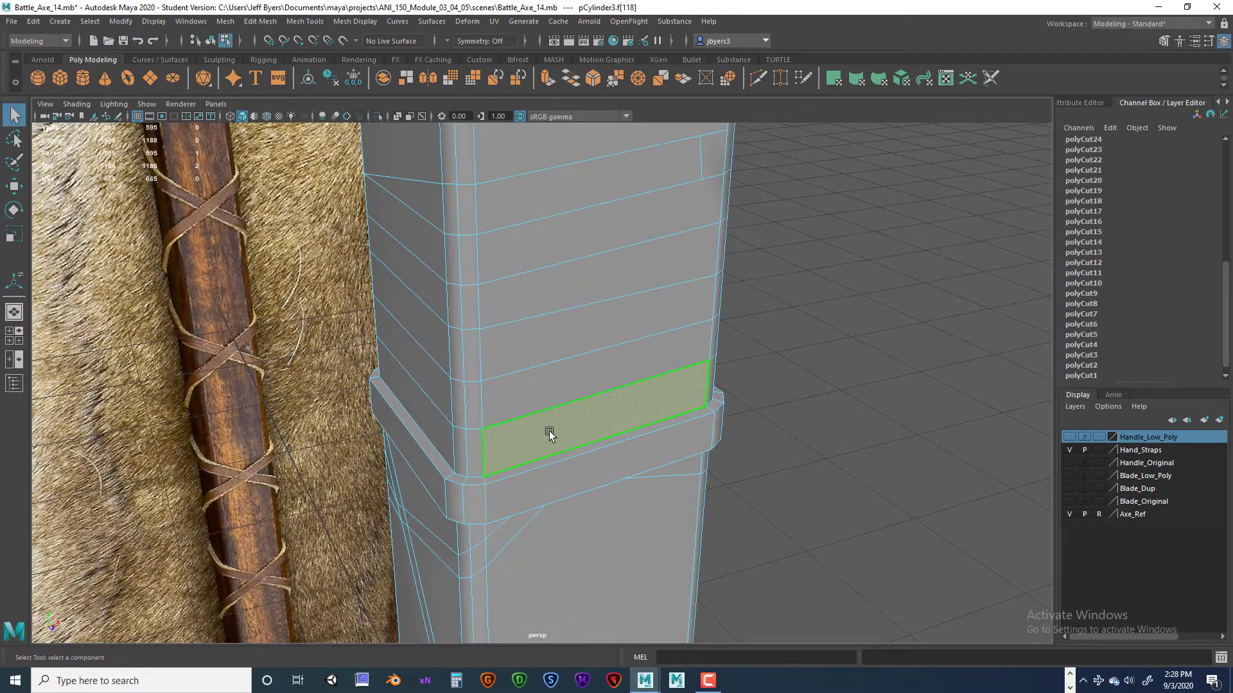
{"action": "left_click", "coordinate": [549, 430], "text": "shift"}
{"action": "double_click", "coordinate": [477, 445], "text": "shift"}
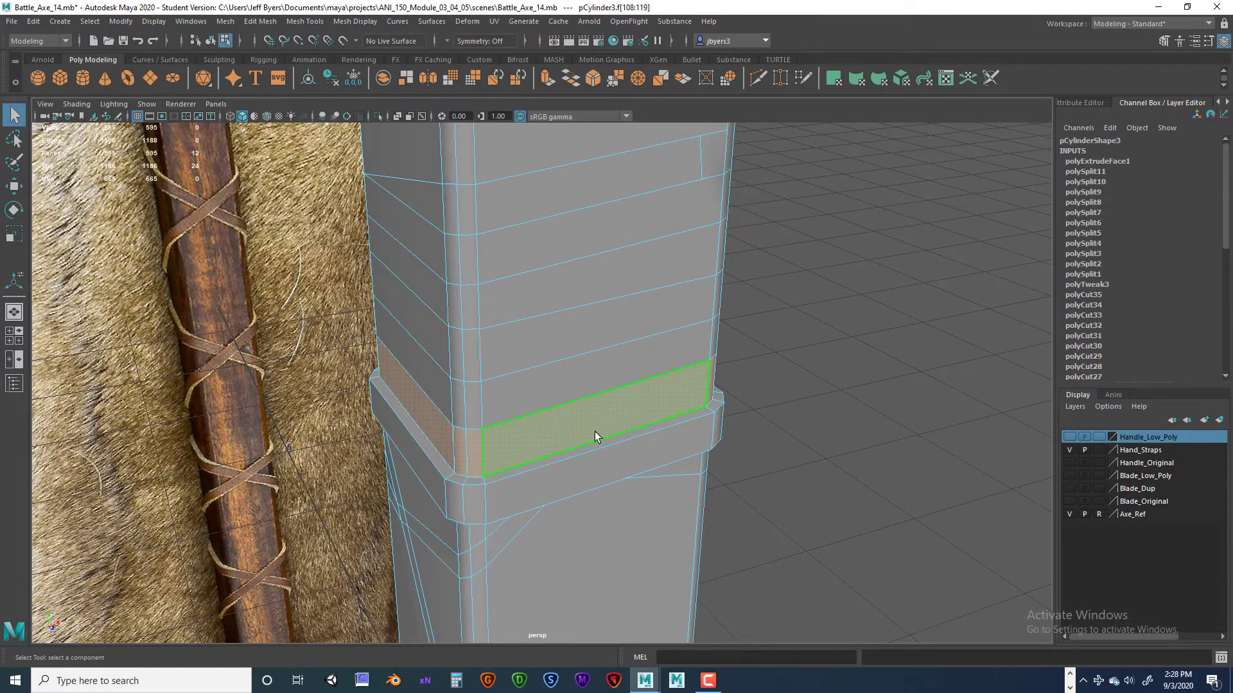
{"action": "left_click_drag", "start_coordinate": [595, 432], "coordinate": [468, 431], "text": "alt"}
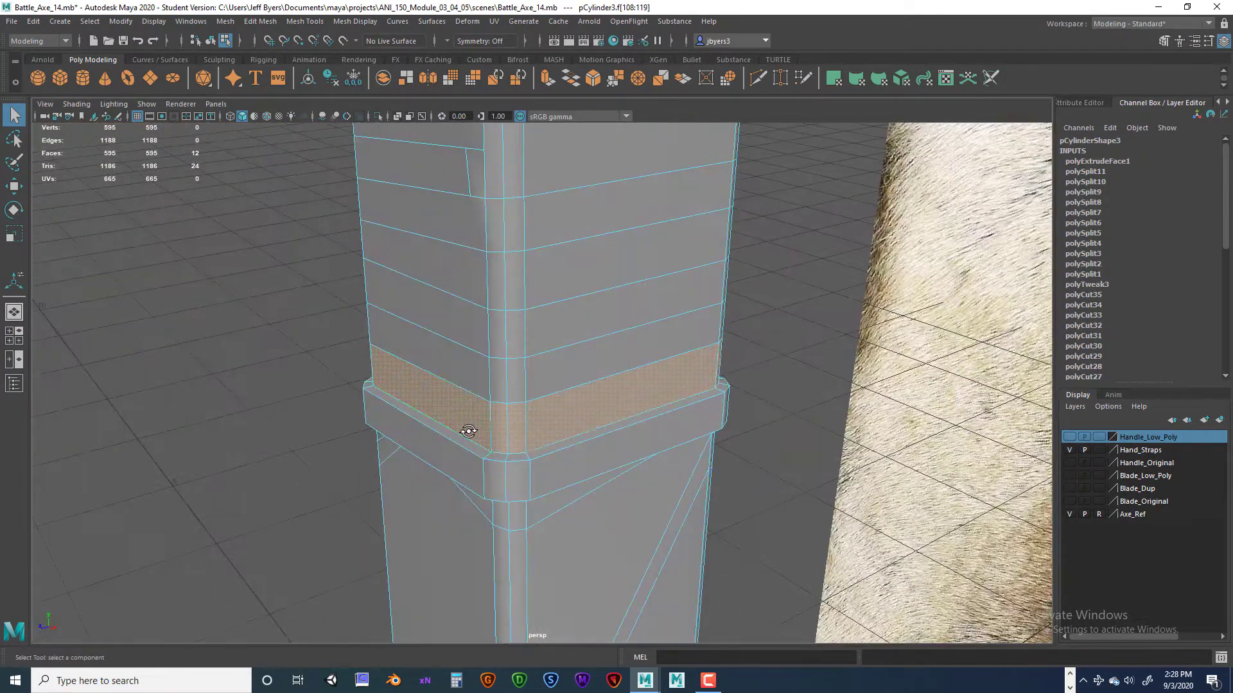
Step: Extrude the second strap's face ring with Local Translate Z 0.033 and narrow it vertically to leave a thin gap above the lowest strap
{"action": "key", "text": "ctrl+e"}
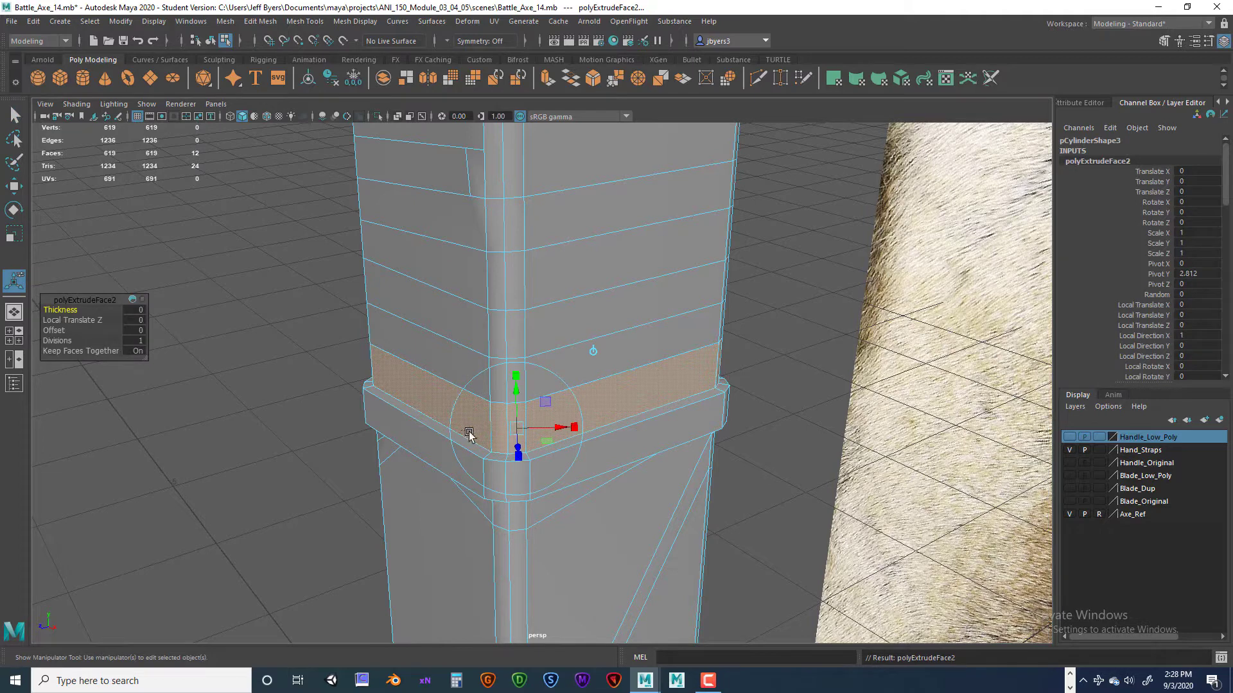
{"action": "left_click", "coordinate": [141, 320]}
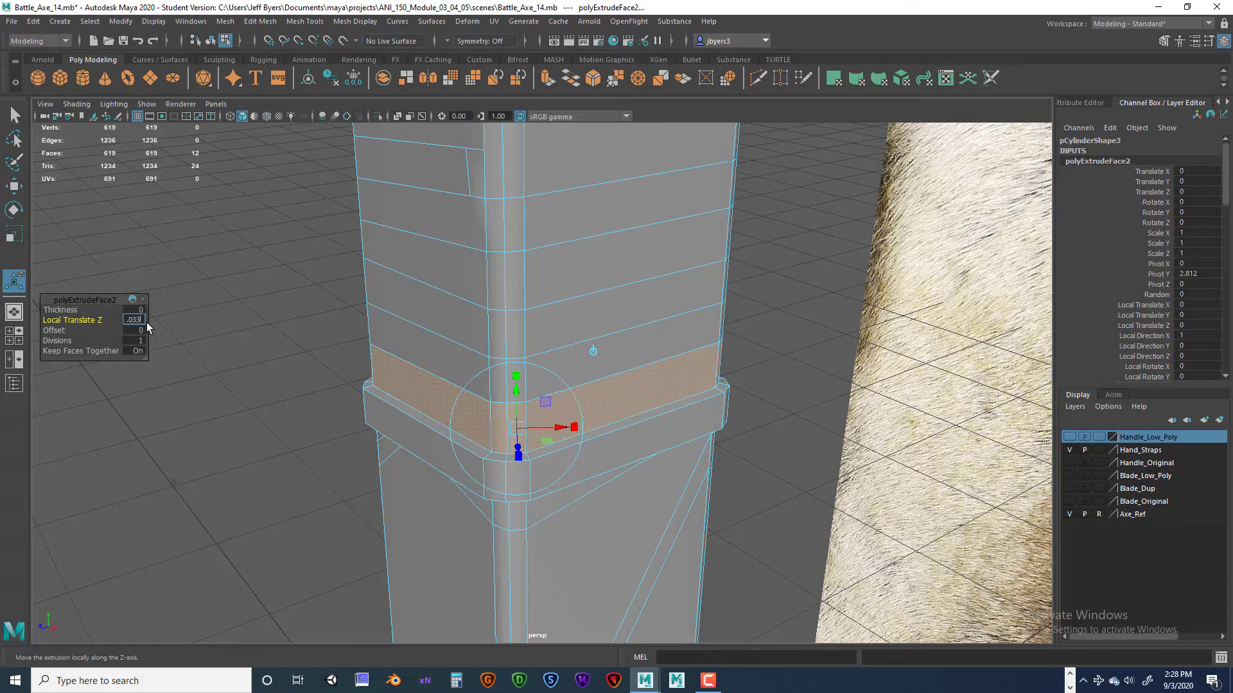
{"action": "type", "text": ".033"}
{"action": "key", "text": "Return"}
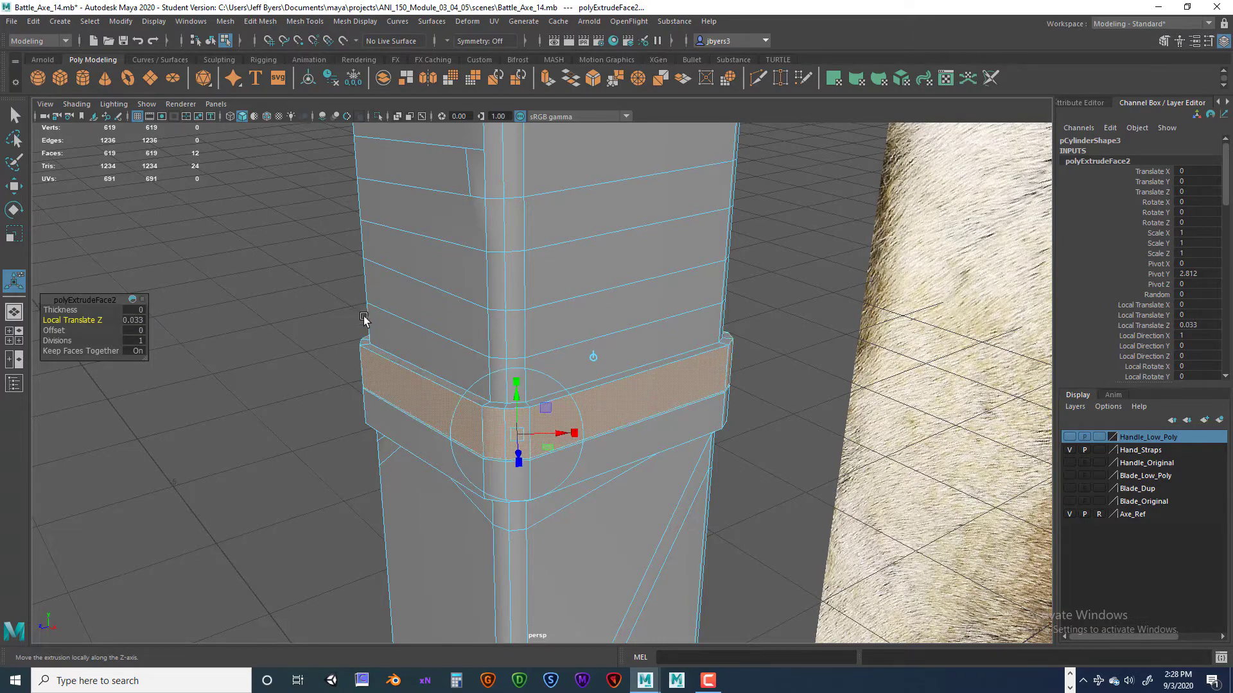
{"action": "left_click_drag", "start_coordinate": [363, 321], "coordinate": [402, 302], "text": "alt"}
{"action": "left_click_drag", "start_coordinate": [545, 321], "coordinate": [510, 385]}
{"action": "left_click_drag", "start_coordinate": [540, 302], "coordinate": [844, 344]}
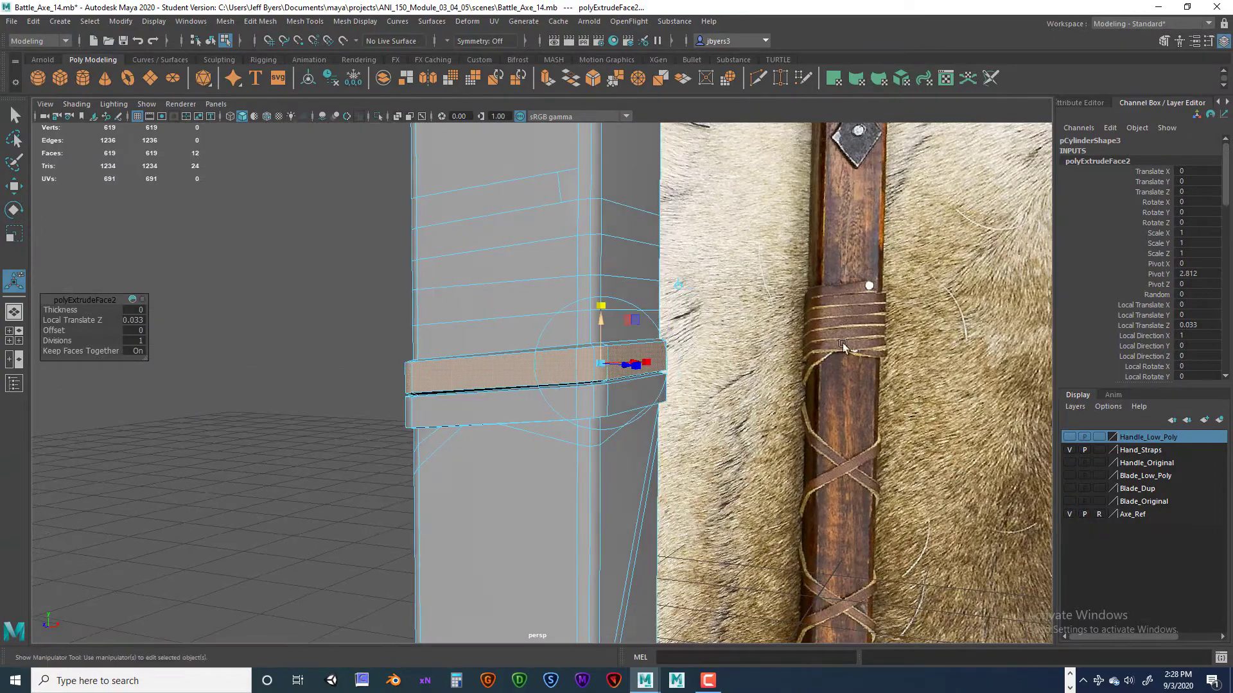
Step: Select the complete ring of faces for the third strap, directly above the two extruded straps
{"action": "left_click_drag", "start_coordinate": [762, 374], "coordinate": [517, 397], "text": "alt"}
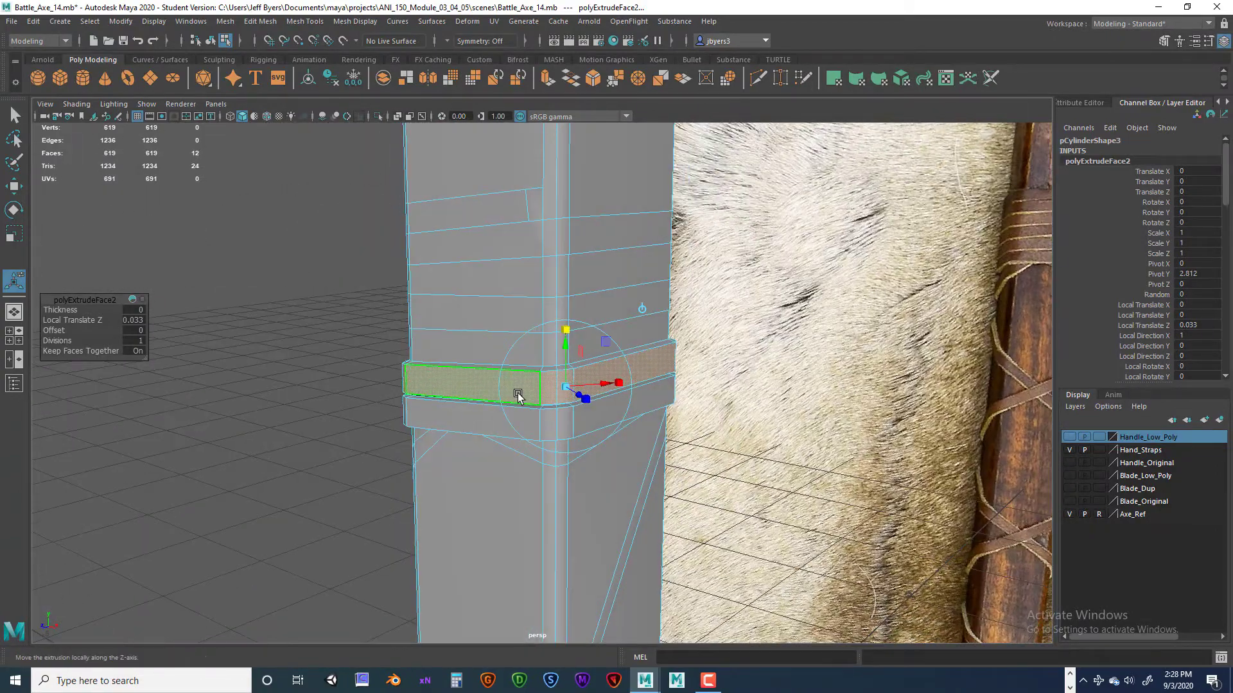
{"action": "key", "text": "q"}
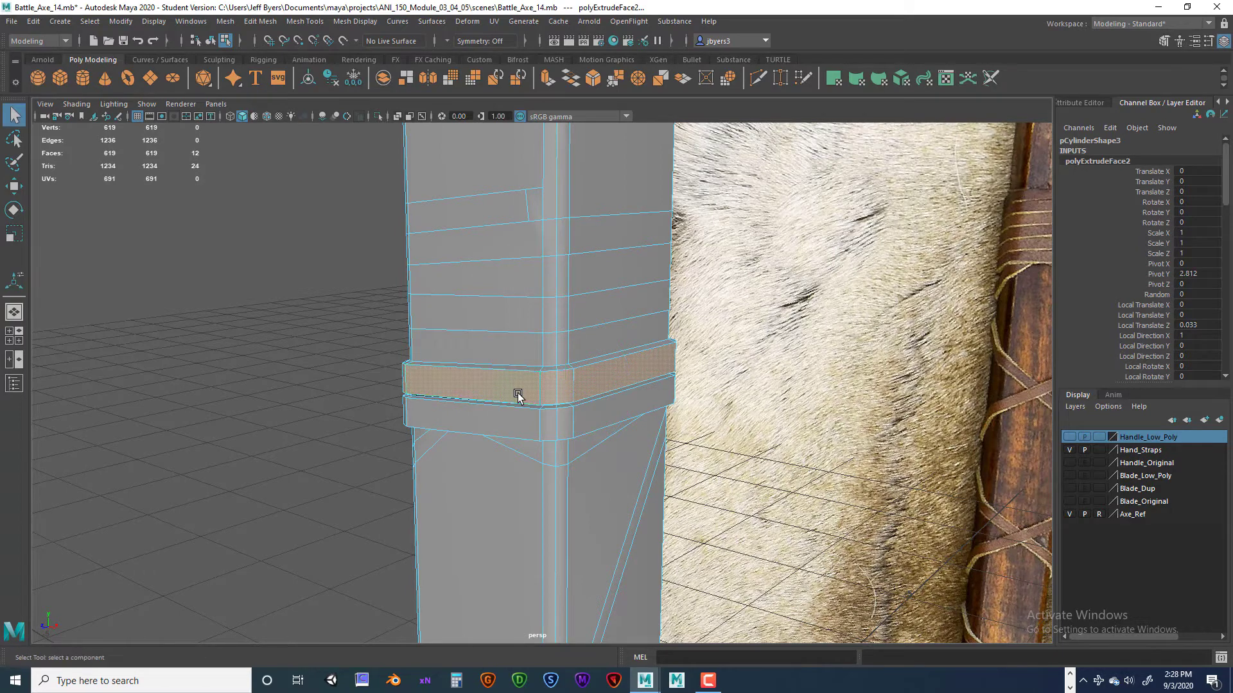
{"action": "left_click", "coordinate": [549, 350]}
{"action": "double_click", "coordinate": [549, 353]}
{"action": "left_click", "coordinate": [562, 350]}
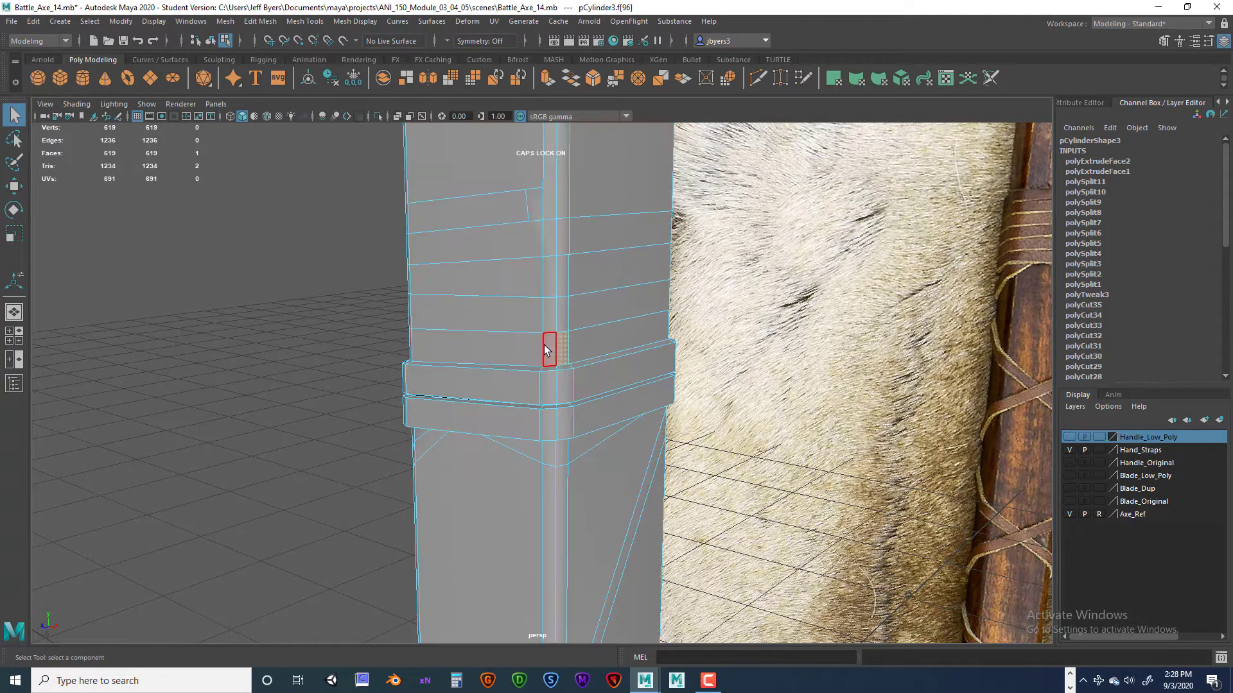
{"action": "key", "text": "Caps_Lock"}
{"action": "double_click", "coordinate": [521, 345]}
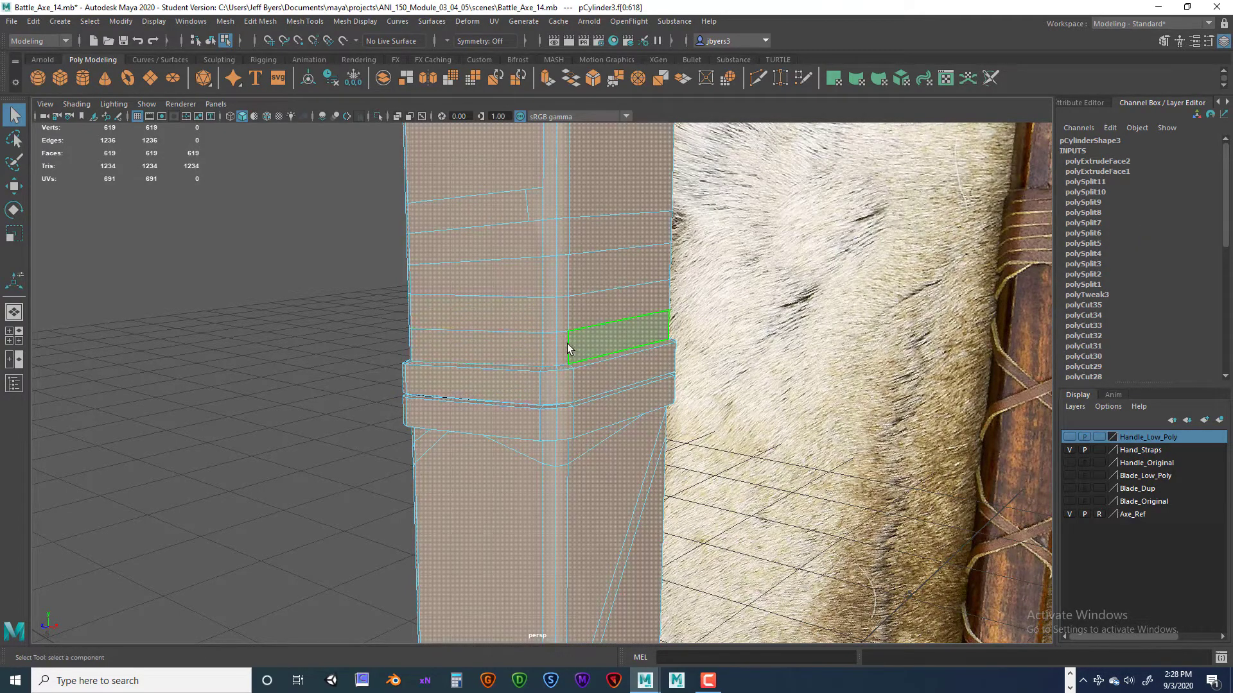
{"action": "left_click", "coordinate": [565, 347]}
{"action": "left_click", "coordinate": [547, 345], "text": "shift"}
{"action": "left_click", "coordinate": [491, 349]}
{"action": "key", "text": "Caps_Lock"}
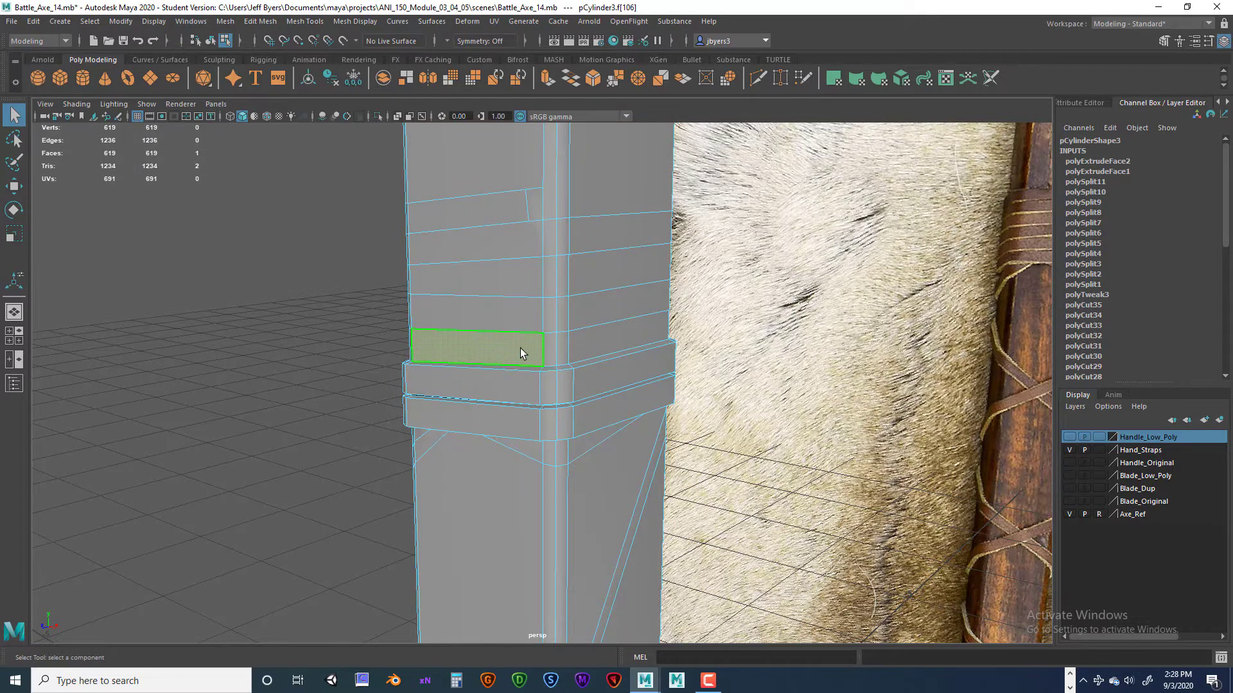
{"action": "left_click", "coordinate": [580, 344]}
{"action": "double_click", "coordinate": [565, 350]}
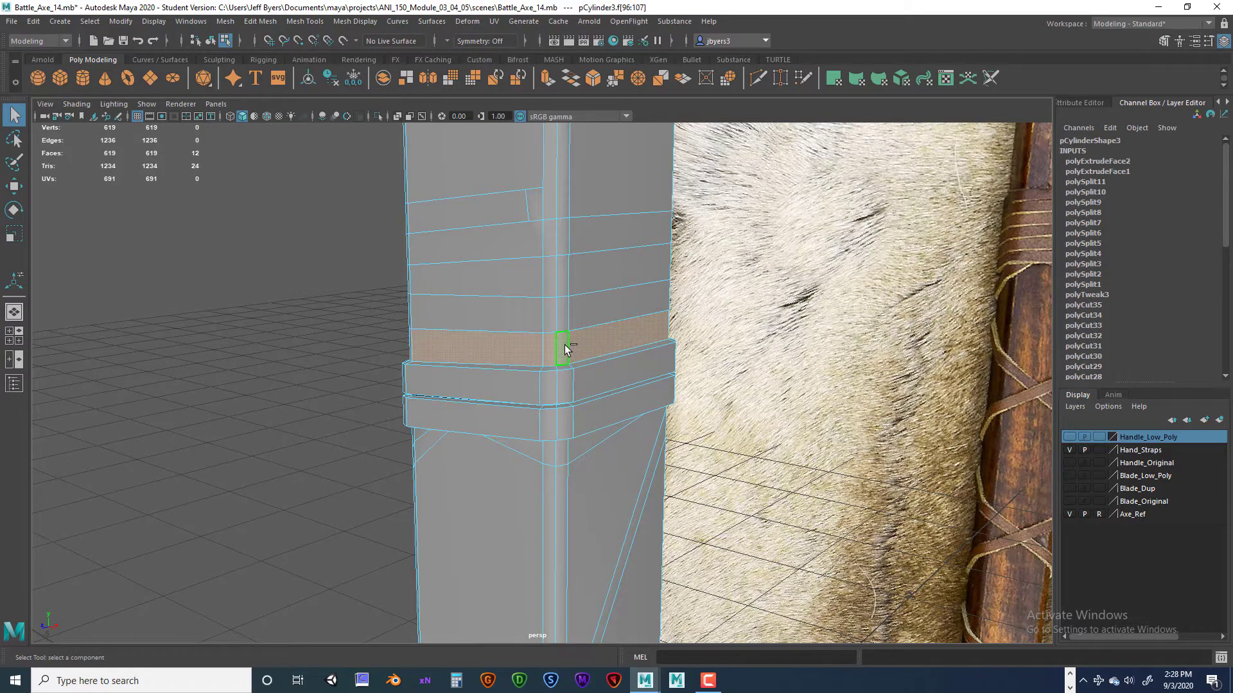
Step: Check the third strap's selected face ring in wireframe display, hide the Axe_Ref layer, and return to shaded display
{"action": "left_click_drag", "start_coordinate": [600, 349], "coordinate": [648, 343], "text": "alt"}
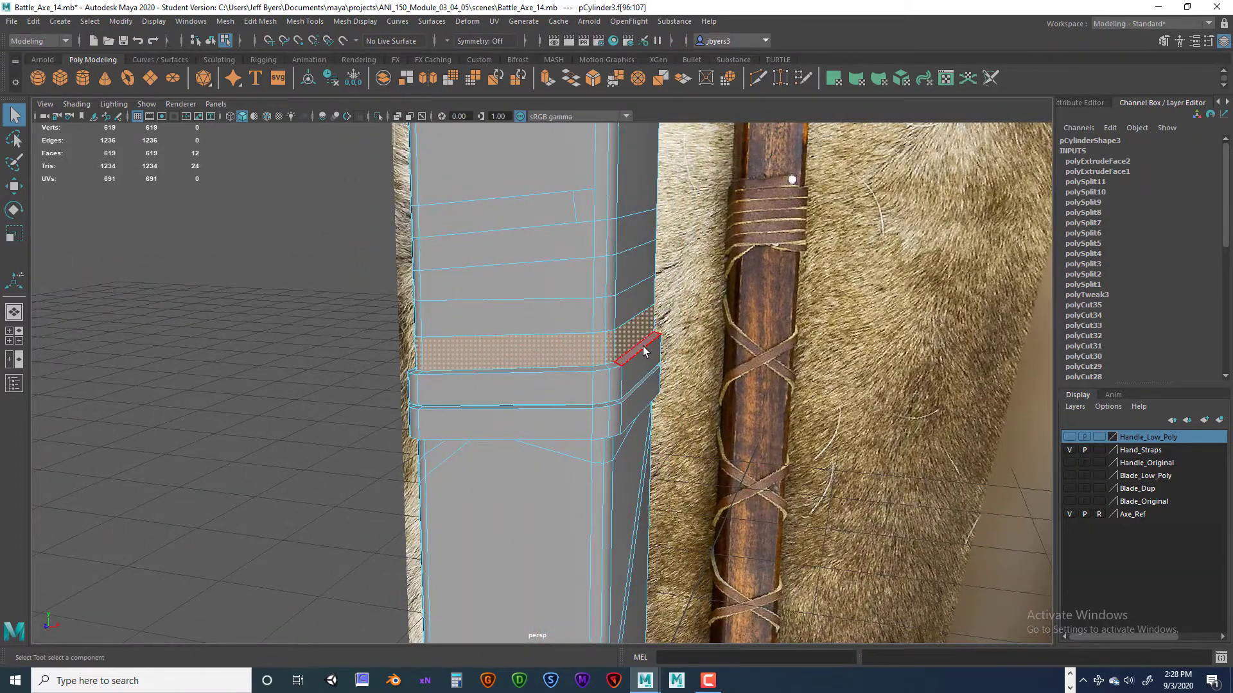
{"action": "key", "text": "4"}
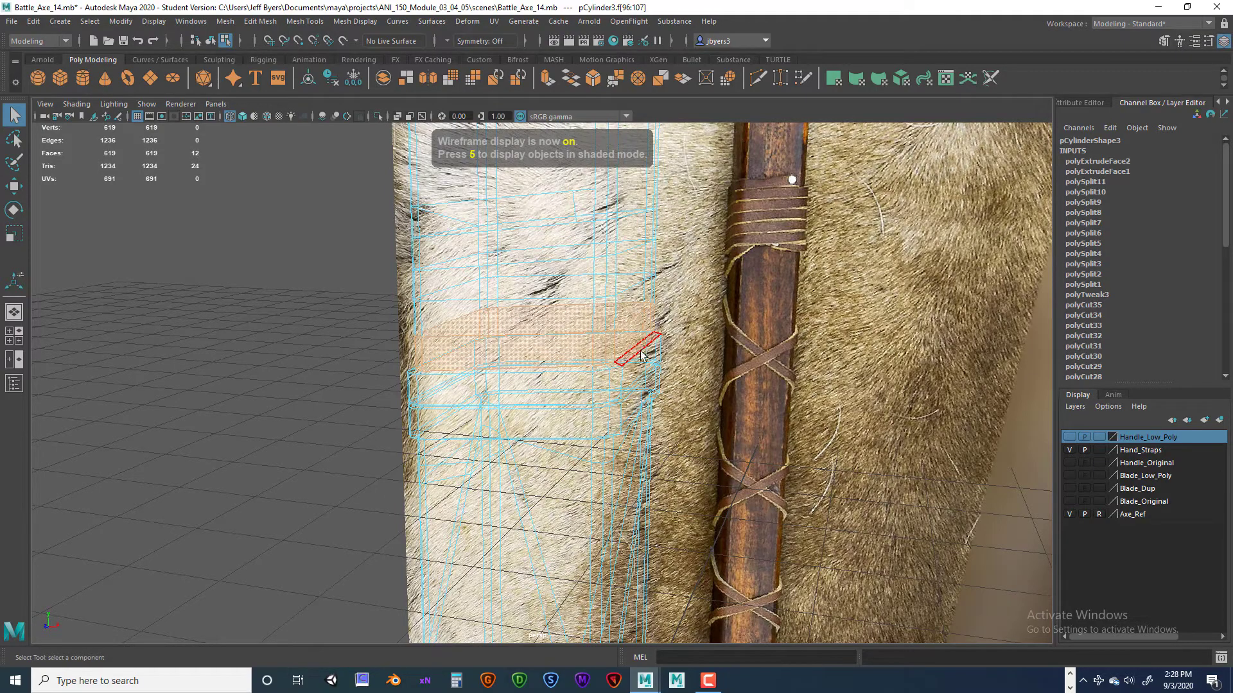
{"action": "left_click_drag", "start_coordinate": [641, 350], "coordinate": [575, 365], "text": "alt"}
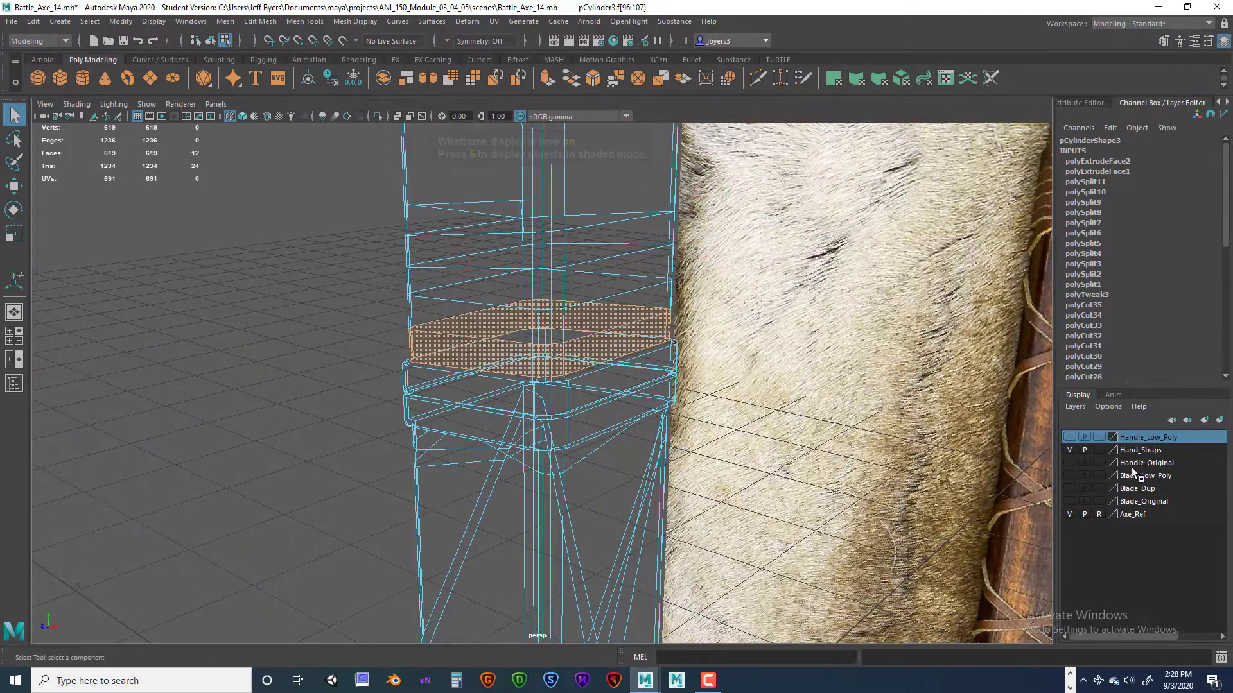
{"action": "left_click", "coordinate": [1070, 515]}
{"action": "left_click_drag", "start_coordinate": [722, 432], "coordinate": [656, 414], "text": "alt"}
{"action": "key", "text": "5"}
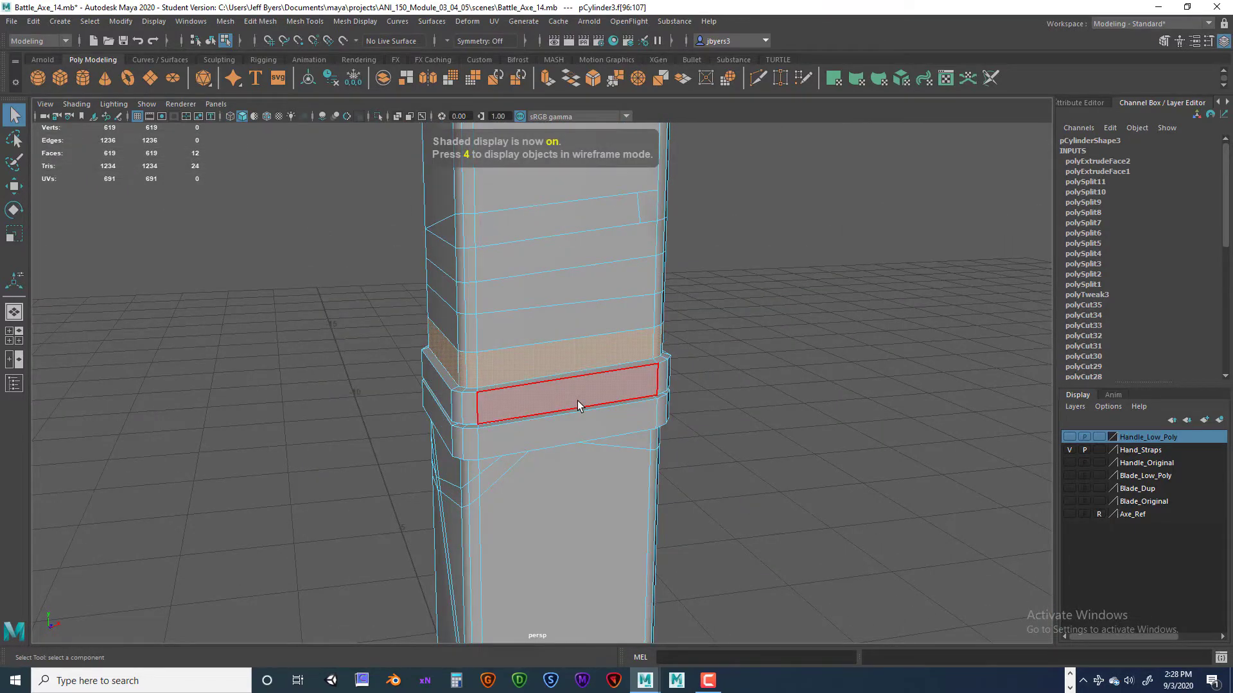
Step: Extrude the third strap's face ring with Local Translate Z 0.033 and narrow it vertically to leave a thin gap
{"action": "key", "text": "ctrl+e"}
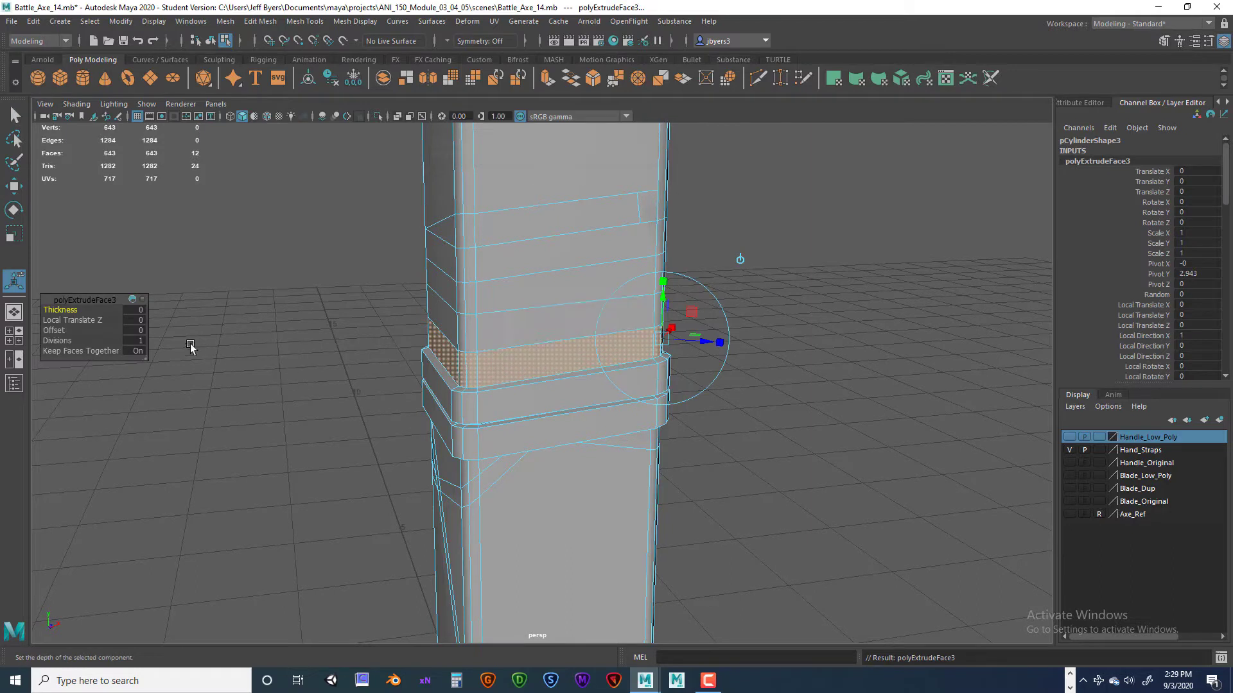
{"action": "left_click", "coordinate": [137, 320]}
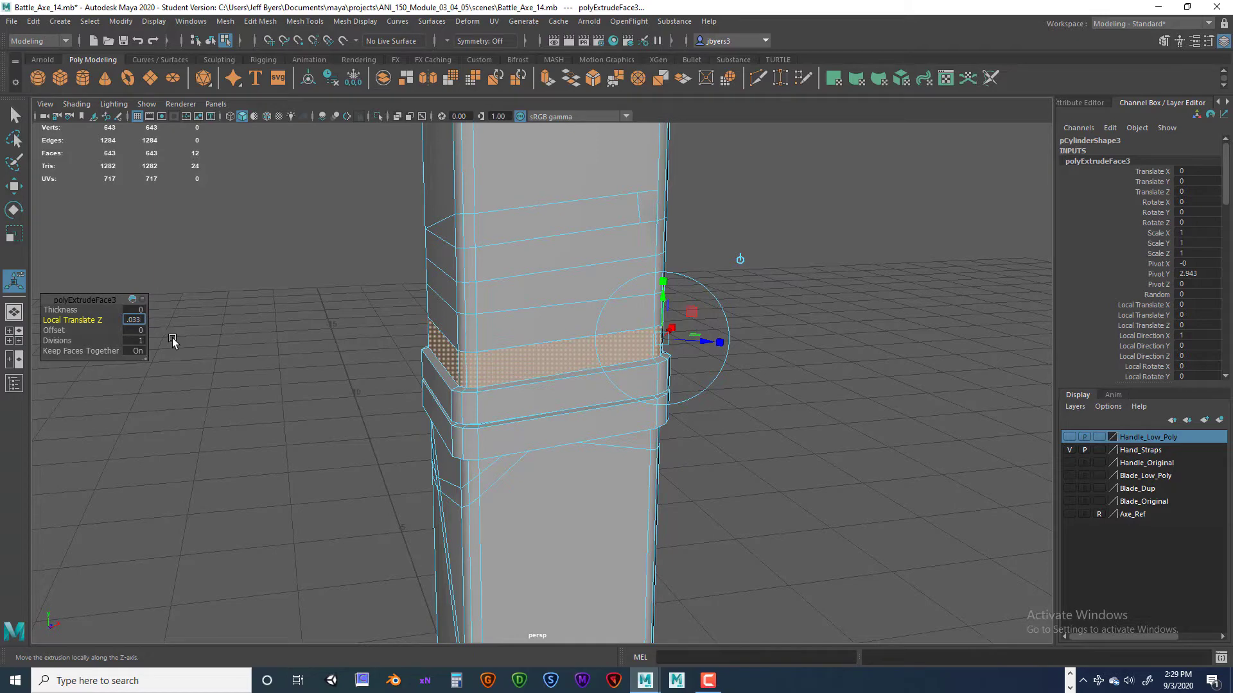
{"action": "key", "text": "Return"}
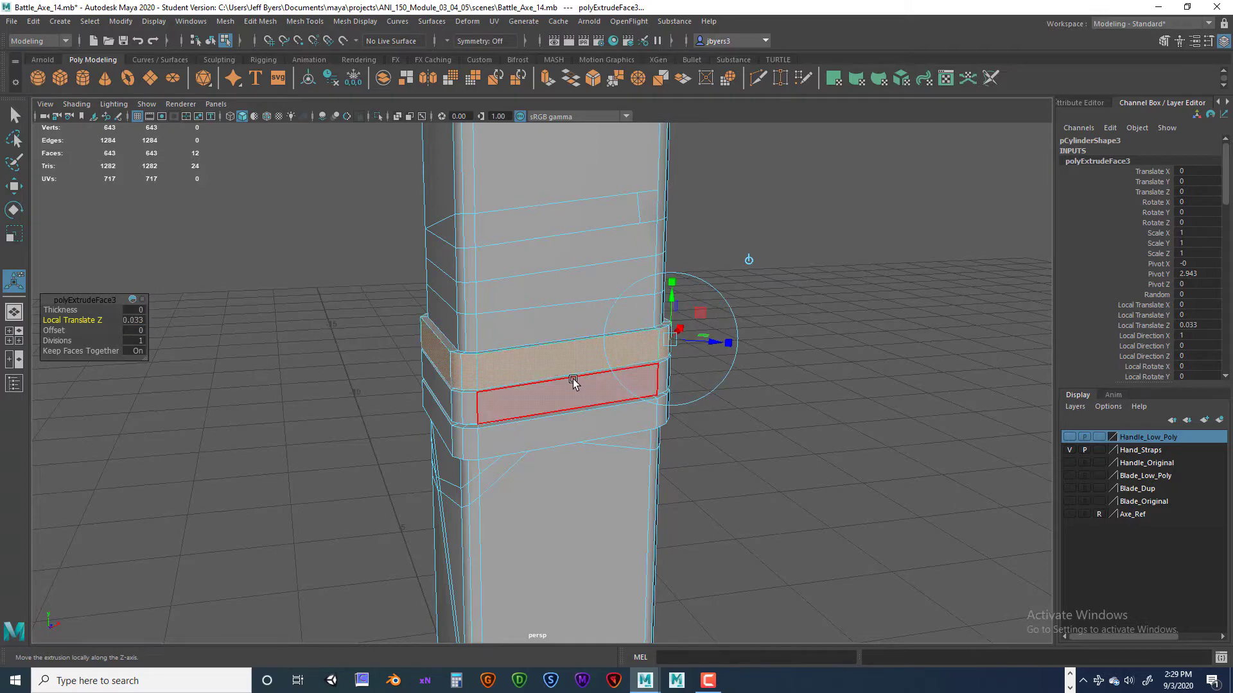
{"action": "left_click_drag", "start_coordinate": [572, 380], "coordinate": [533, 384], "text": "alt"}
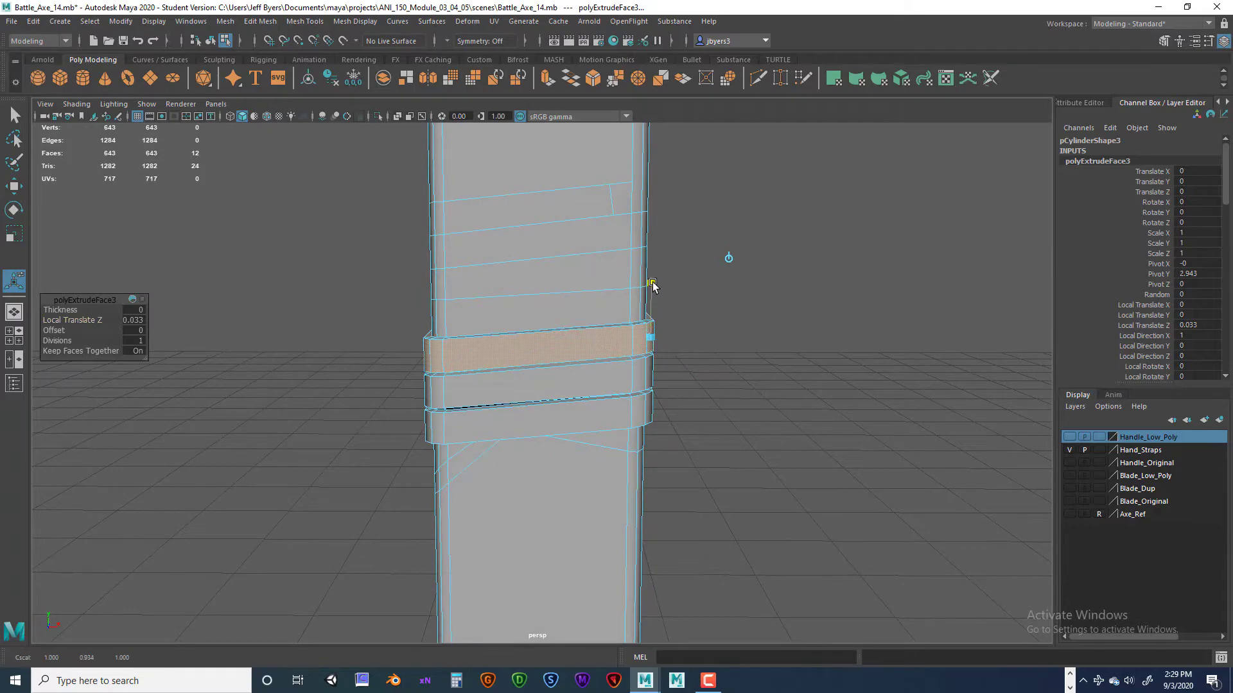
{"action": "left_click_drag", "start_coordinate": [599, 321], "coordinate": [824, 387], "text": "alt"}
Step: Select the connected faces of the tapering strap end above the topmost extruded strap, including the corner and triangular faces
{"action": "scroll", "coordinate": [569, 318], "scroll_direction": "up", "scroll_amount": 3}
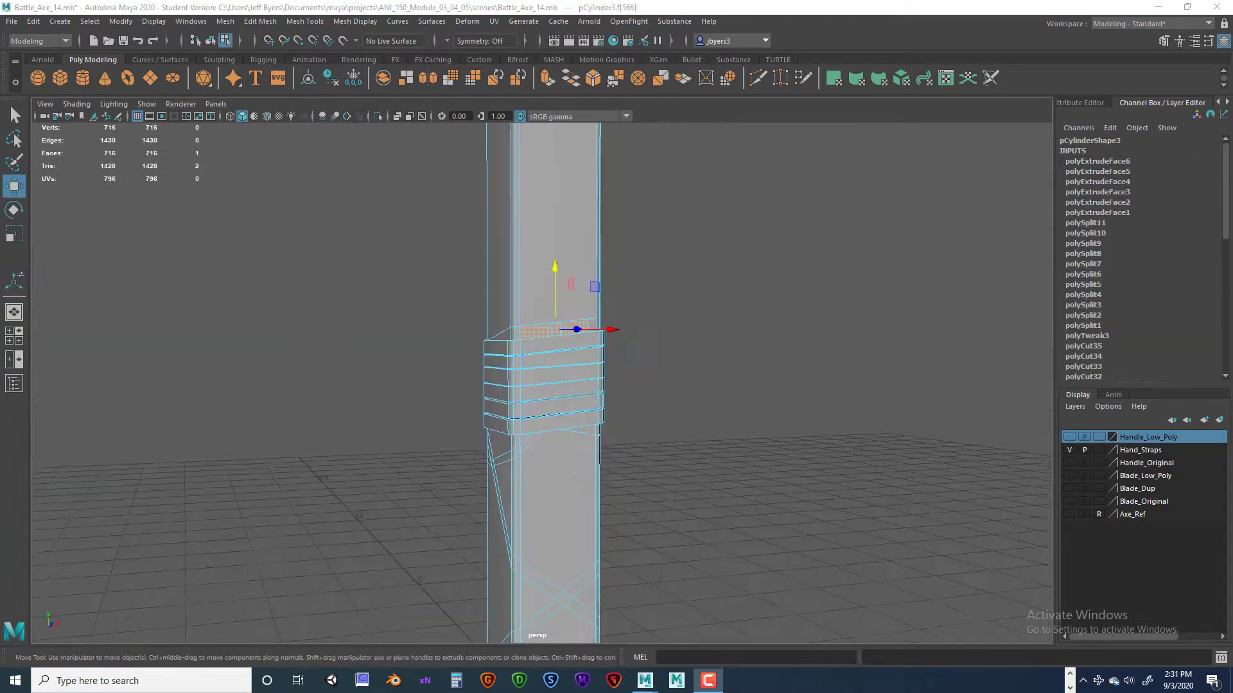
{"action": "scroll", "coordinate": [665, 501], "scroll_direction": "up", "scroll_amount": 1}
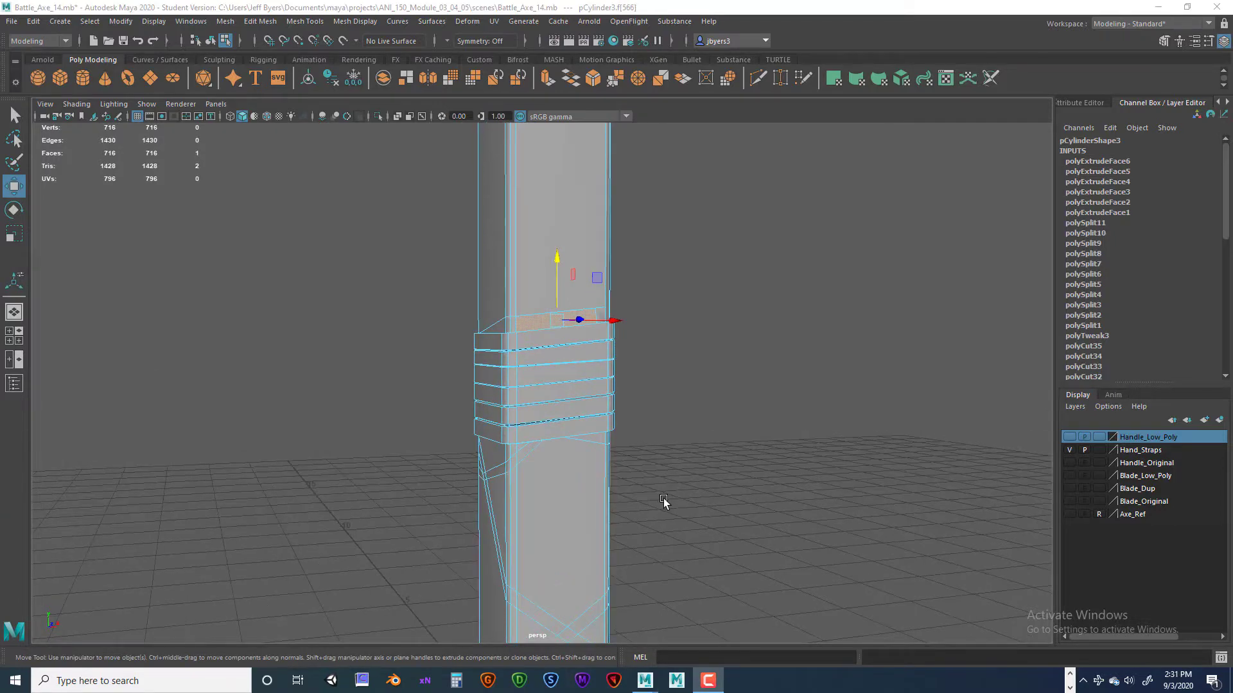
{"action": "scroll", "coordinate": [617, 488], "scroll_direction": "up", "scroll_amount": 3}
{"action": "left_click_drag", "start_coordinate": [636, 458], "coordinate": [586, 369], "text": "alt"}
{"action": "left_click_drag", "start_coordinate": [603, 280], "coordinate": [660, 319], "text": "alt"}
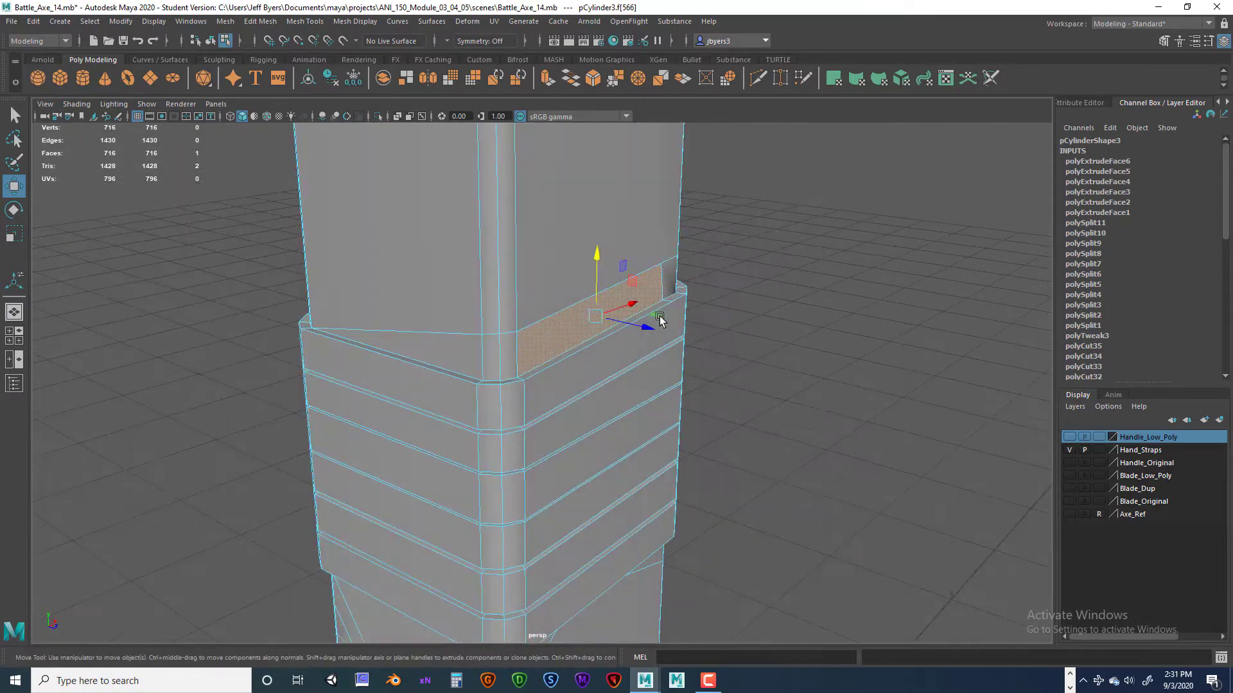
{"action": "left_click_drag", "start_coordinate": [526, 357], "coordinate": [534, 374], "text": "alt"}
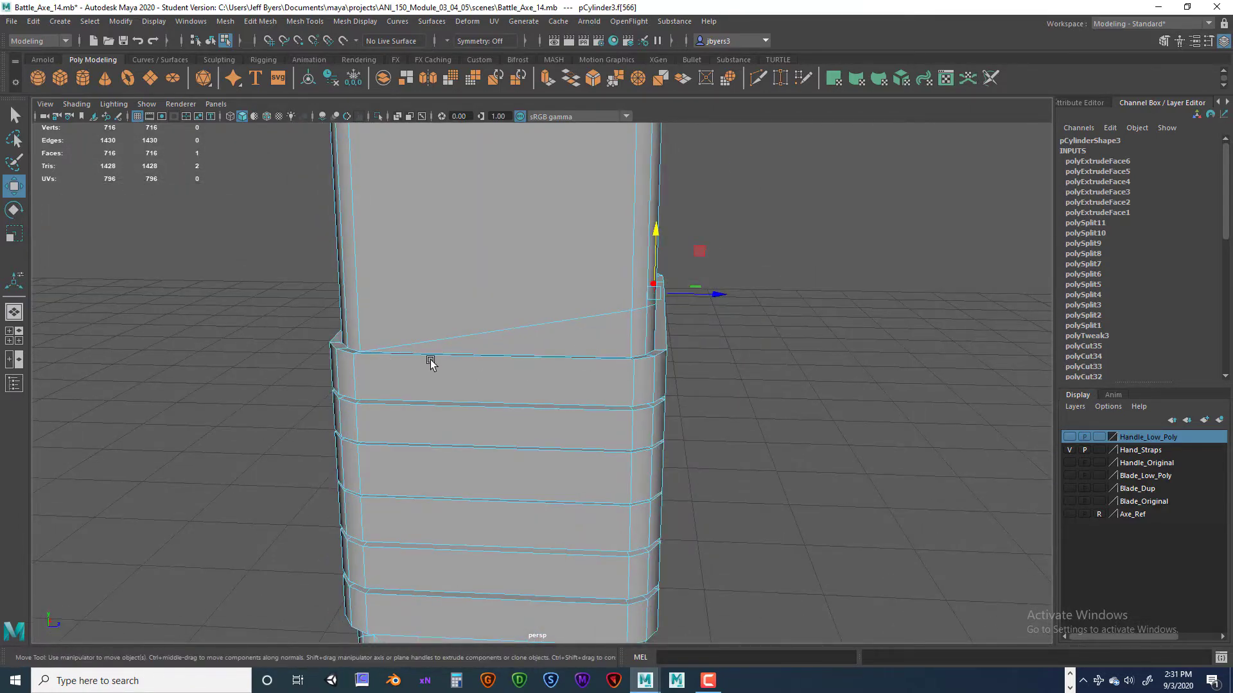
{"action": "left_click_drag", "start_coordinate": [429, 358], "coordinate": [488, 353], "text": "alt"}
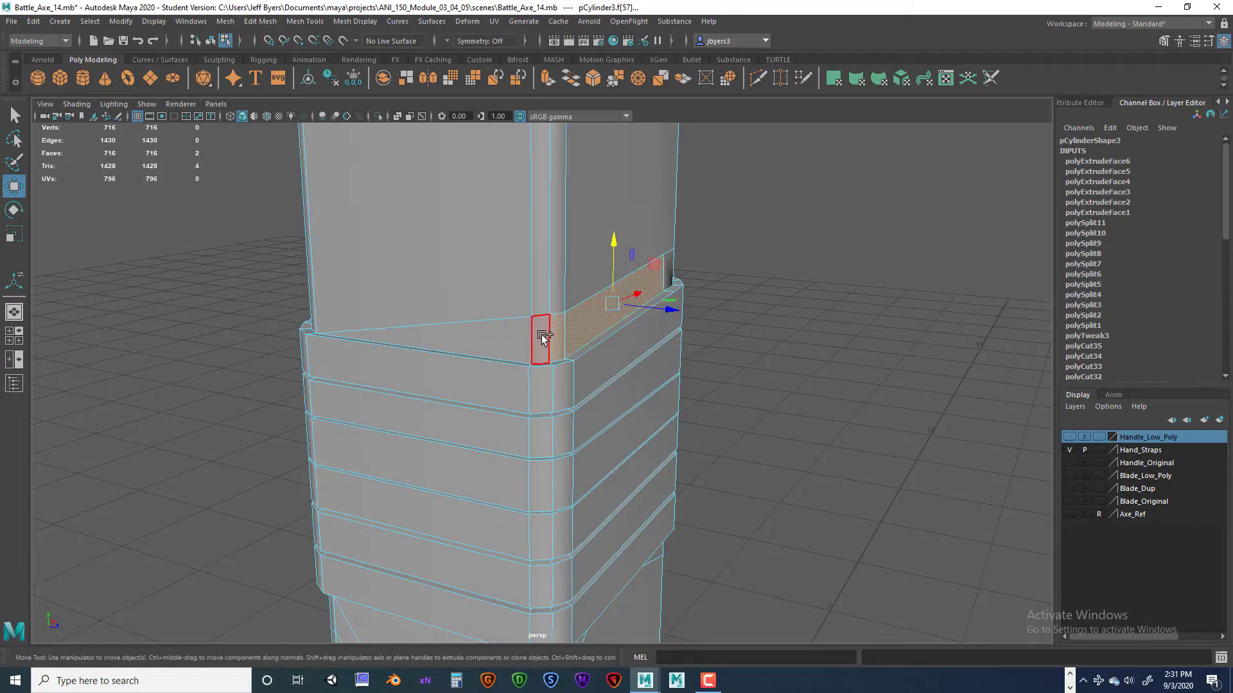
{"action": "left_click", "coordinate": [539, 335], "text": "shift"}
{"action": "left_click", "coordinate": [504, 335], "text": "shift"}
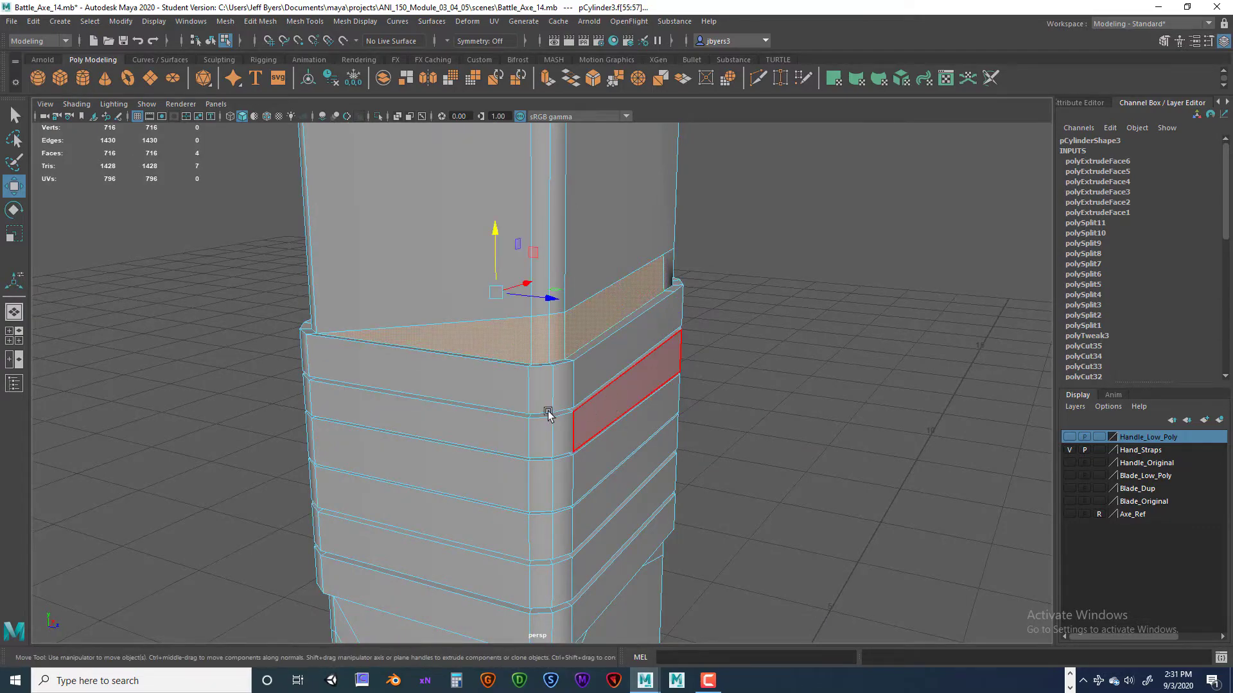
Step: Extrude the tapering strap end's faces outward with Local Translate Z 0.016
{"action": "mouse_move", "coordinate": [551, 413]}
{"action": "left_mouse_down", "text": "alt"}
{"action": "mouse_move", "coordinate": [534, 419]}
{"action": "mouse_move", "coordinate": [579, 413]}
{"action": "mouse_move", "coordinate": [538, 417]}
{"action": "left_mouse_up", "text": "alt"}
{"action": "key", "text": "ctrl+e"}
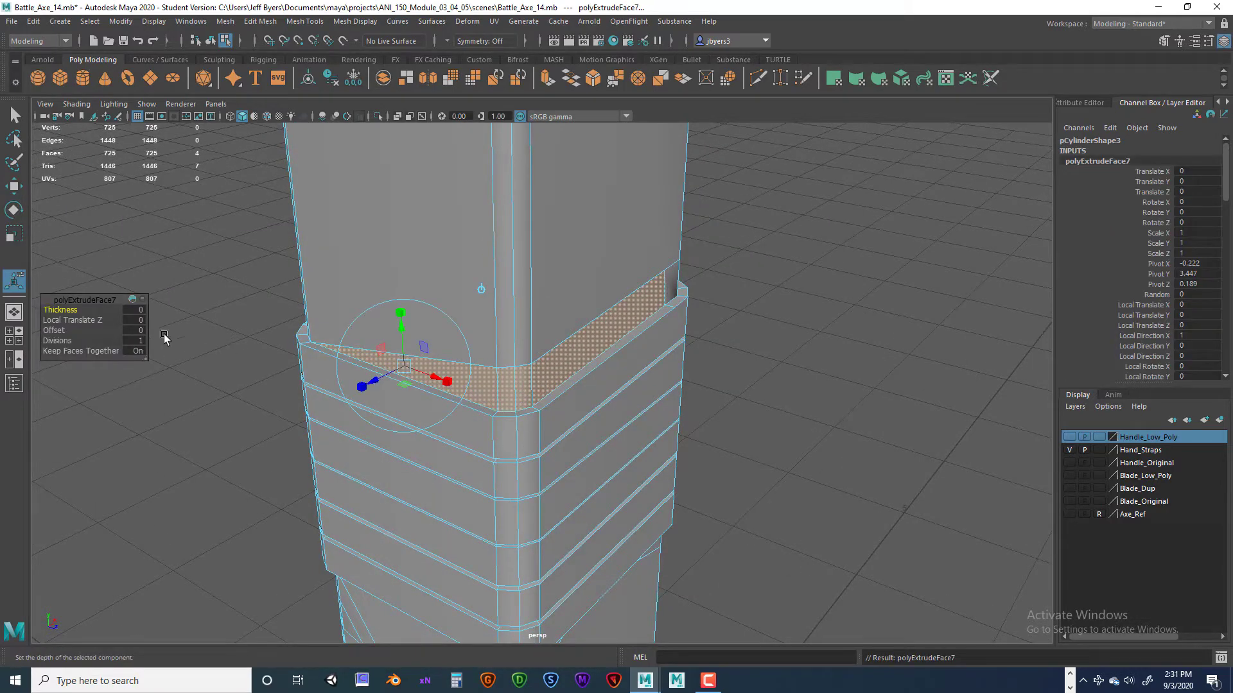
{"action": "left_click", "coordinate": [140, 320]}
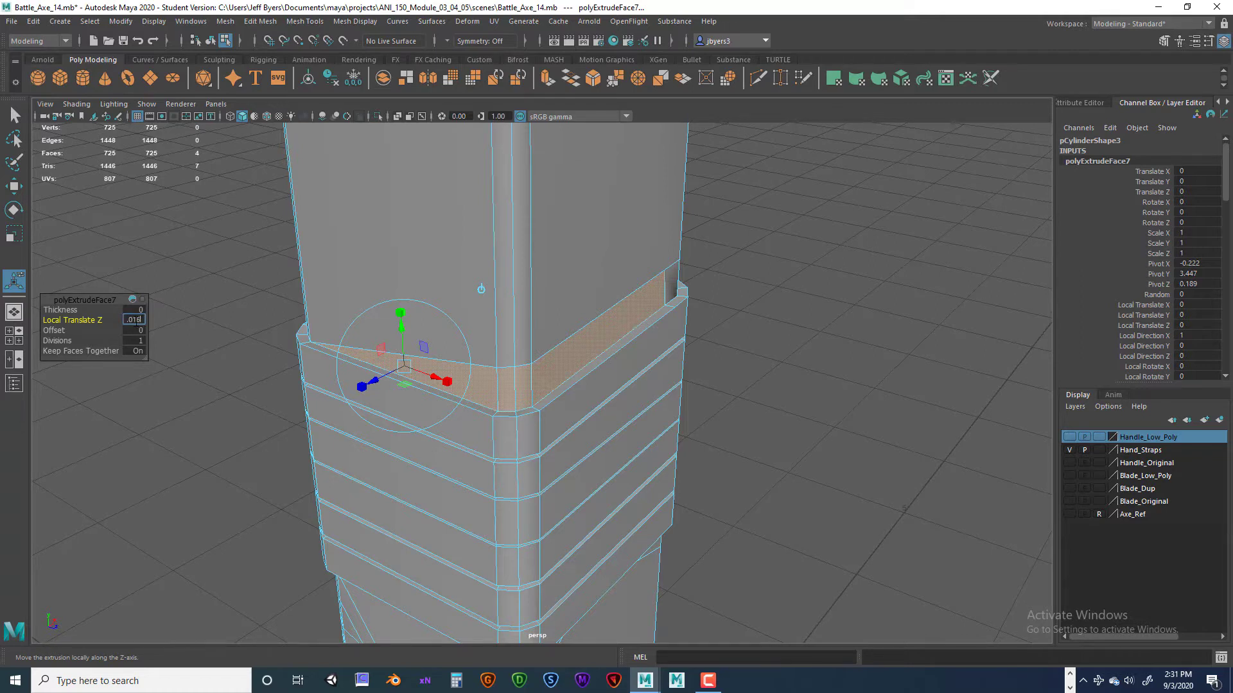
{"action": "key", "text": "Return"}
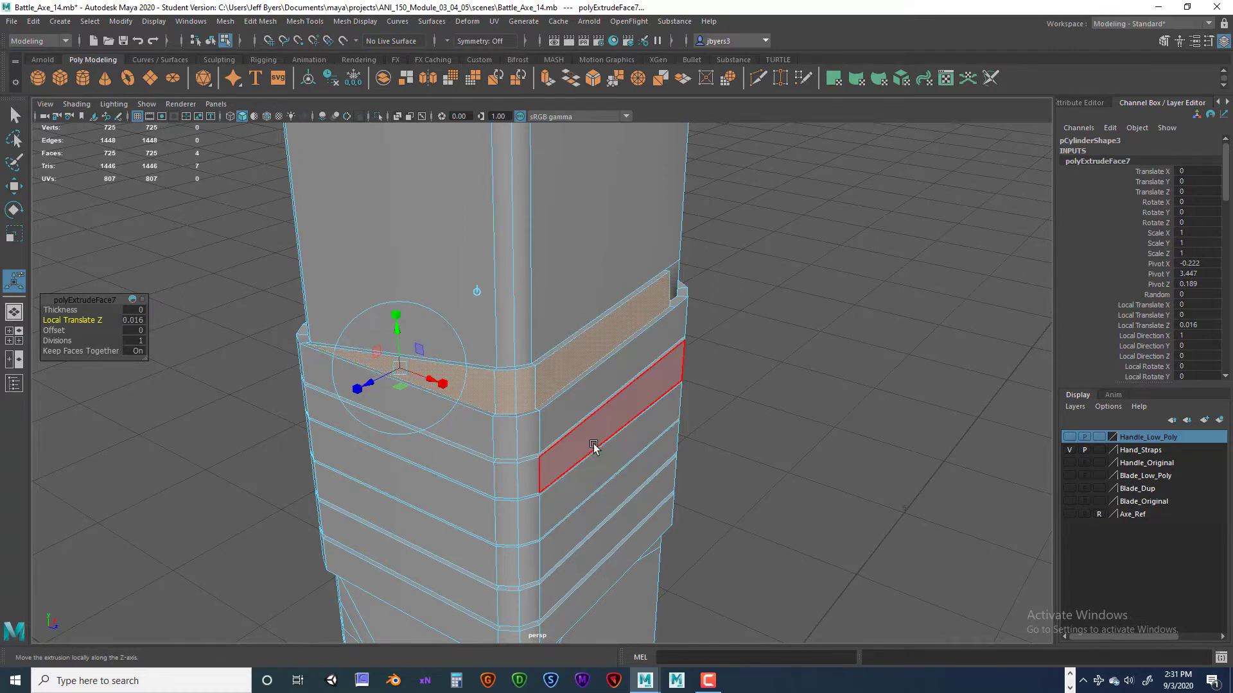
Step: Clear the selection and examine the extruded upper wrap and the gaps between its straps from all sides
{"action": "left_click_drag", "start_coordinate": [578, 407], "coordinate": [584, 317], "text": "alt"}
{"action": "right_click_drag", "start_coordinate": [583, 301], "coordinate": [647, 281]}
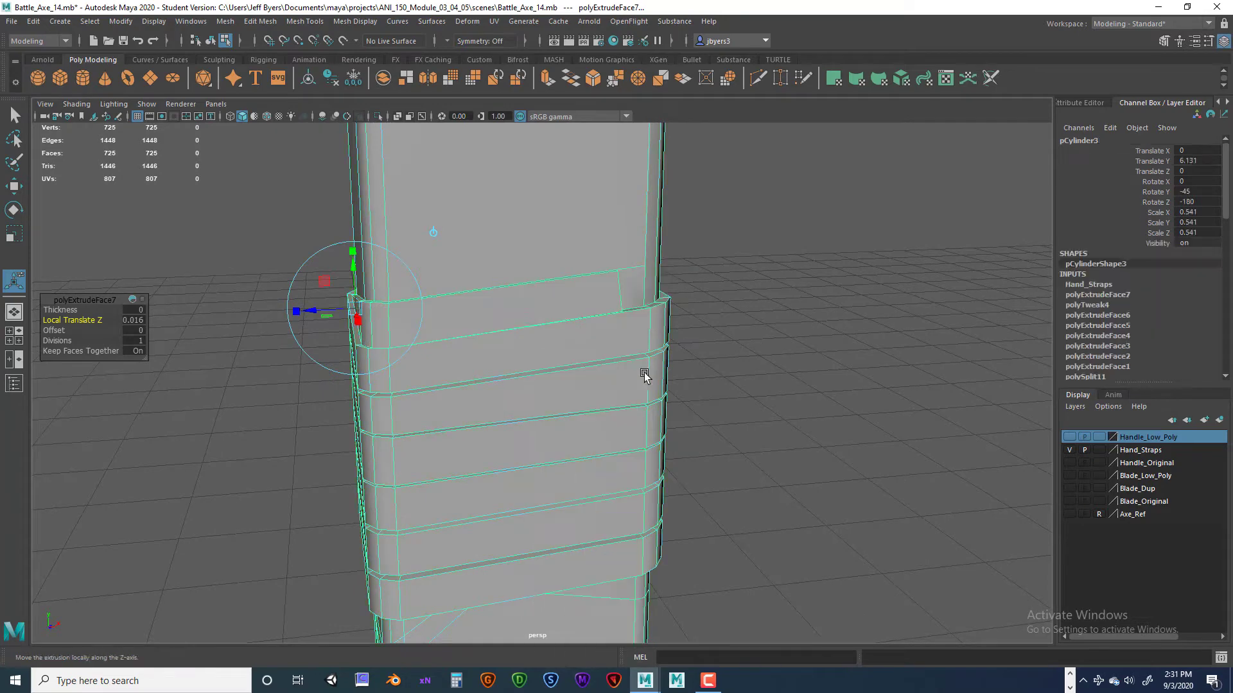
{"action": "left_click", "coordinate": [700, 374]}
{"action": "left_click_drag", "start_coordinate": [590, 377], "coordinate": [626, 369], "text": "alt"}
{"action": "scroll", "coordinate": [590, 376], "scroll_direction": "up", "scroll_amount": 3}
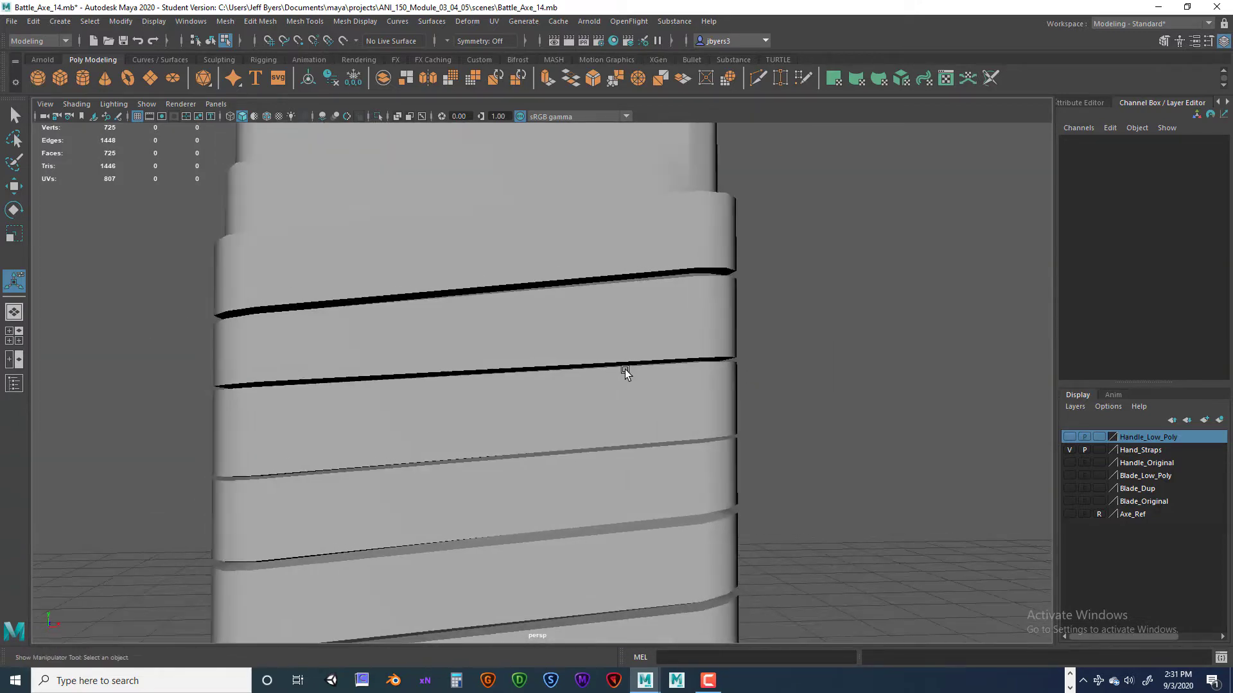
{"action": "middle_click_drag", "start_coordinate": [625, 368], "coordinate": [551, 434], "text": "alt"}
{"action": "left_click_drag", "start_coordinate": [551, 435], "coordinate": [493, 398], "text": "alt"}
{"action": "scroll", "coordinate": [578, 464], "scroll_direction": "down", "scroll_amount": 5}
{"action": "key", "text": "ctrl+z"}
{"action": "left_click_drag", "start_coordinate": [512, 328], "coordinate": [506, 359], "text": "alt"}
{"action": "left_click", "coordinate": [650, 383]}
{"action": "left_click_drag", "start_coordinate": [524, 413], "coordinate": [511, 383], "text": "alt"}
{"action": "right_click_drag", "start_coordinate": [502, 413], "coordinate": [502, 407]}
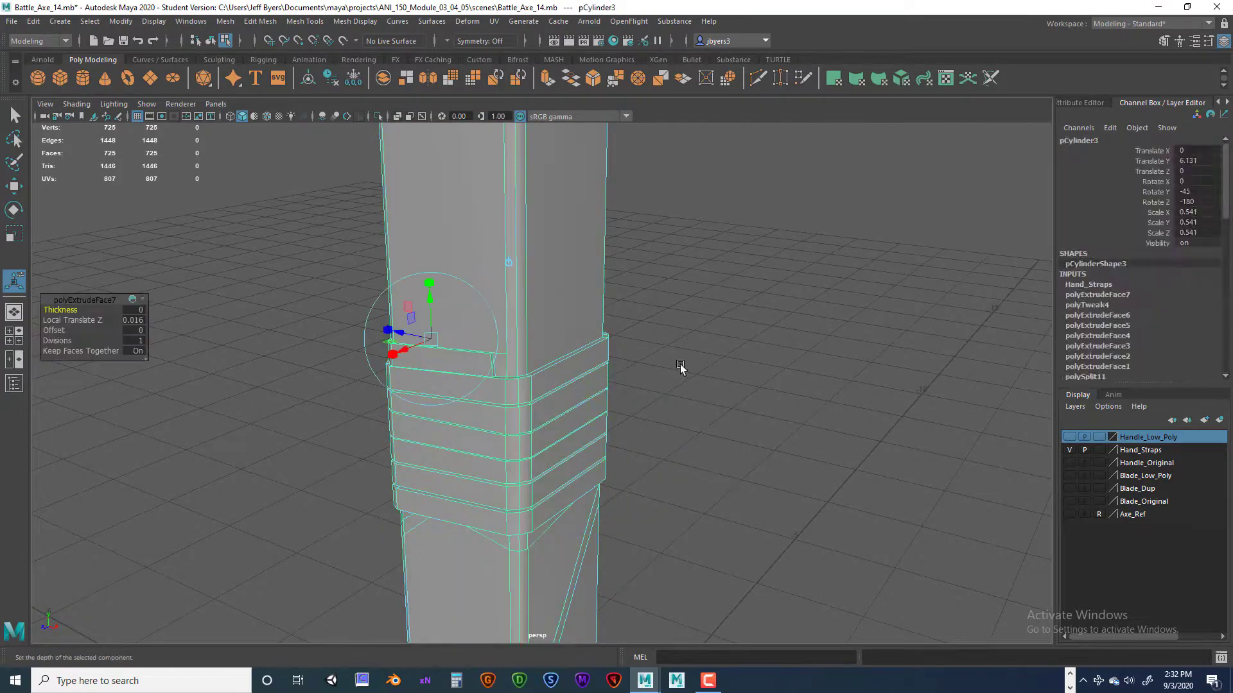
{"action": "left_click", "coordinate": [679, 364]}
{"action": "left_click_drag", "start_coordinate": [680, 364], "coordinate": [574, 276], "text": "alt"}
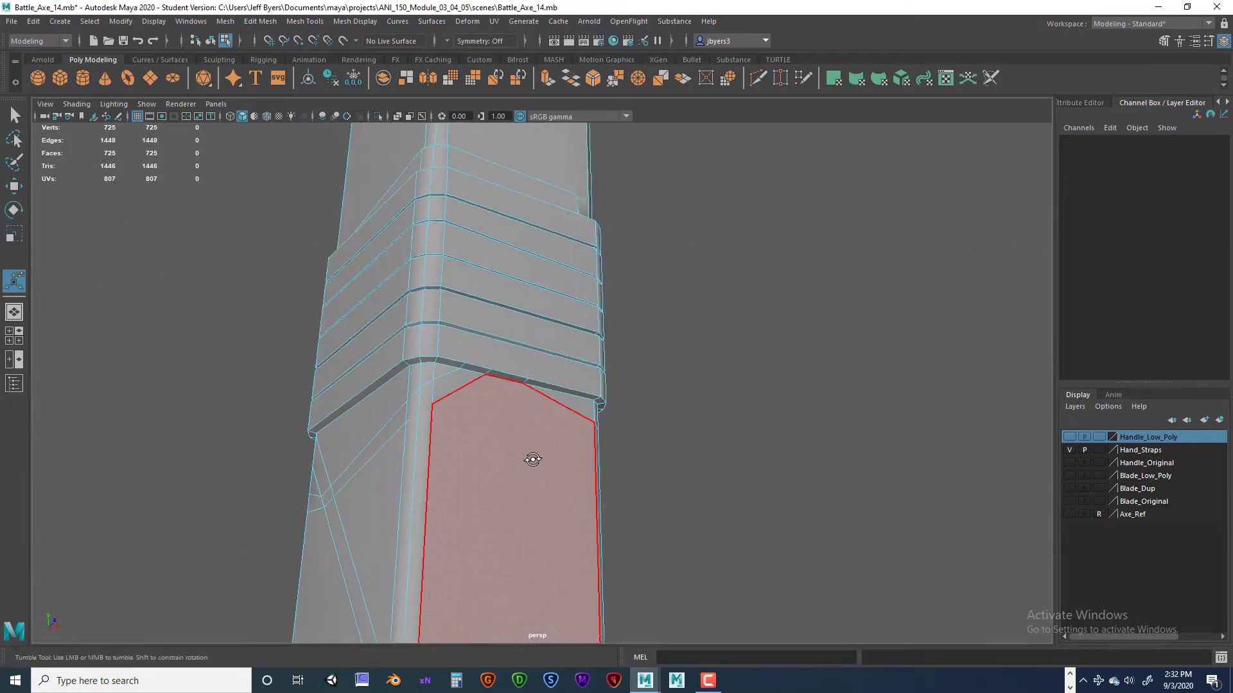
Step: Switch to face selection and select the connected faces of the thin diagonal strap around the handle below the lowest strap
{"action": "left_click_drag", "start_coordinate": [532, 460], "coordinate": [549, 420], "text": "alt"}
{"action": "right_click", "coordinate": [544, 418]}
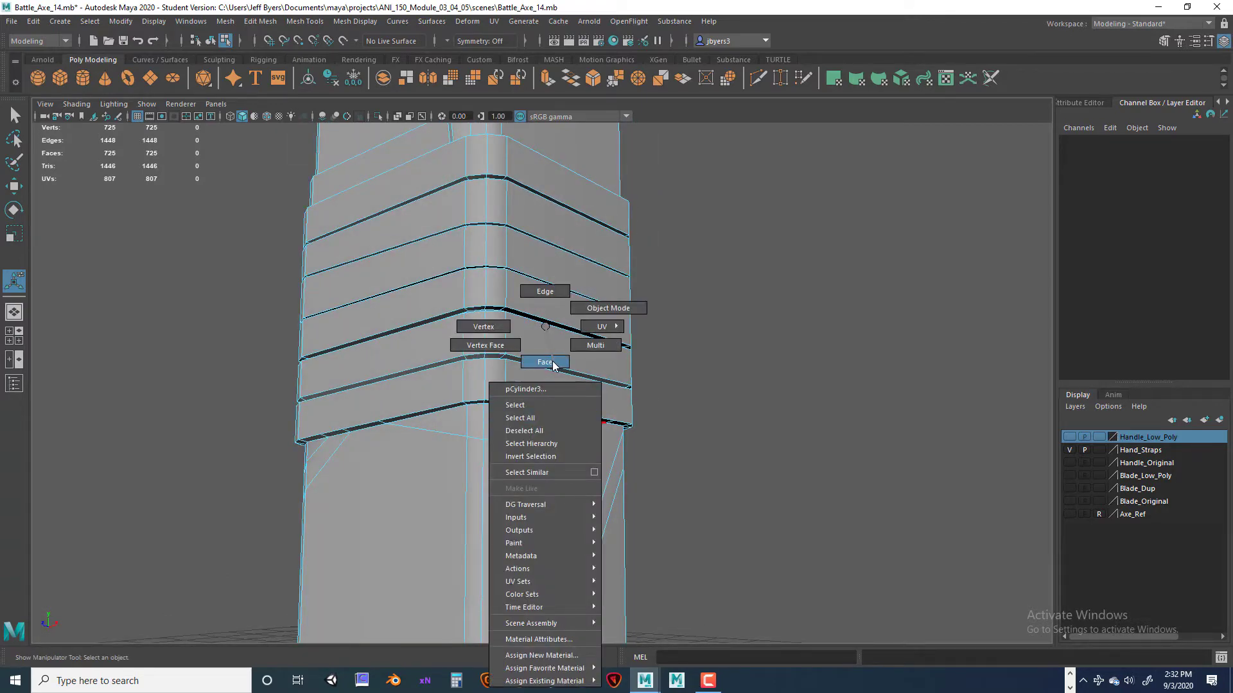
{"action": "left_click", "coordinate": [553, 363]}
{"action": "left_click", "coordinate": [549, 418]}
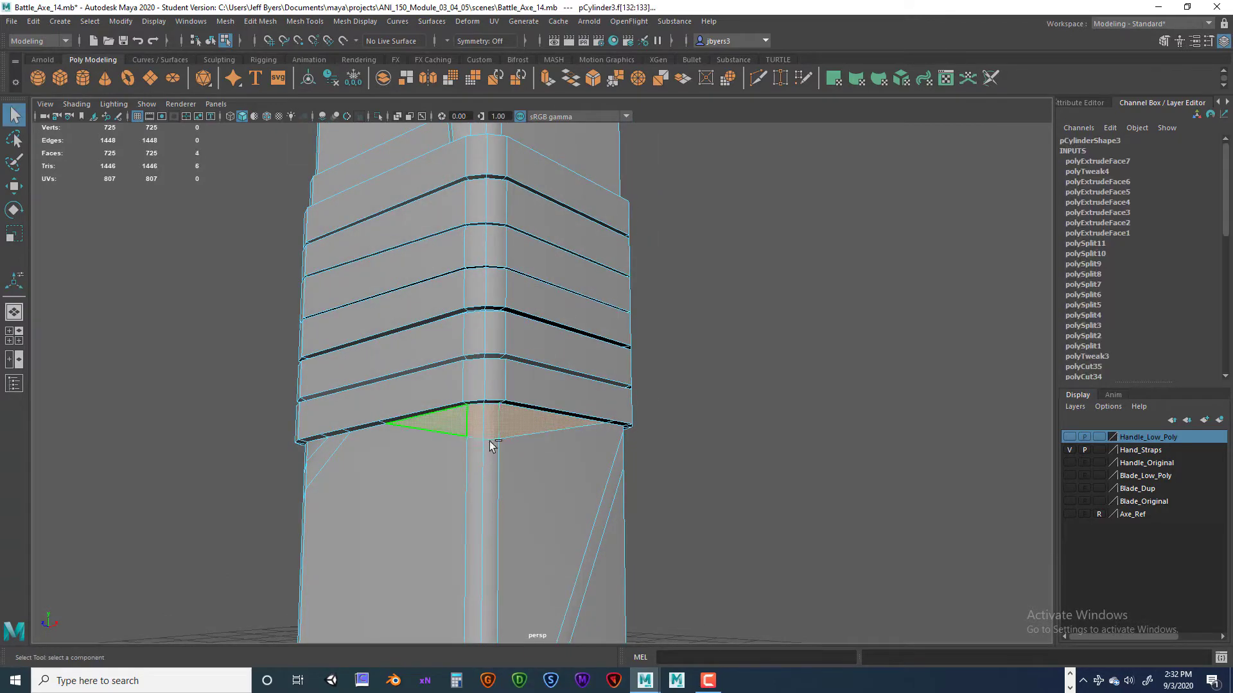
{"action": "left_click_drag", "start_coordinate": [503, 468], "coordinate": [625, 466], "text": "alt"}
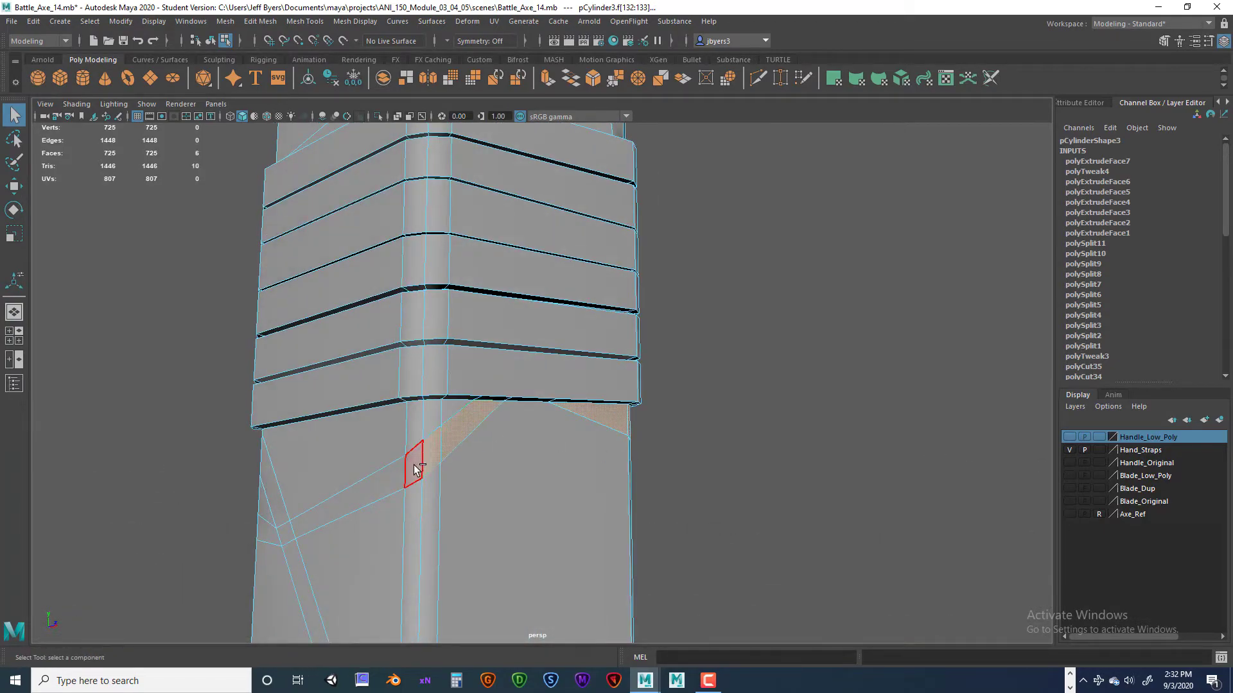
{"action": "left_click_drag", "start_coordinate": [461, 476], "coordinate": [584, 494], "text": "alt"}
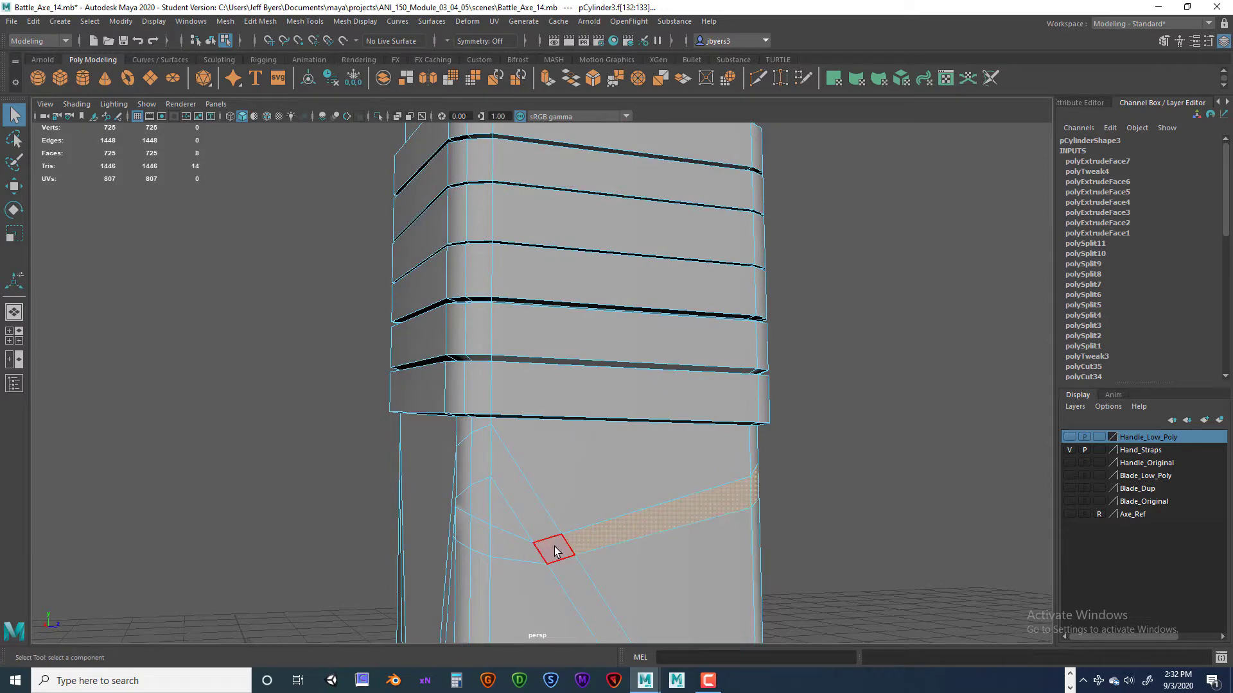
{"action": "left_click_drag", "start_coordinate": [548, 550], "coordinate": [555, 510], "text": "alt"}
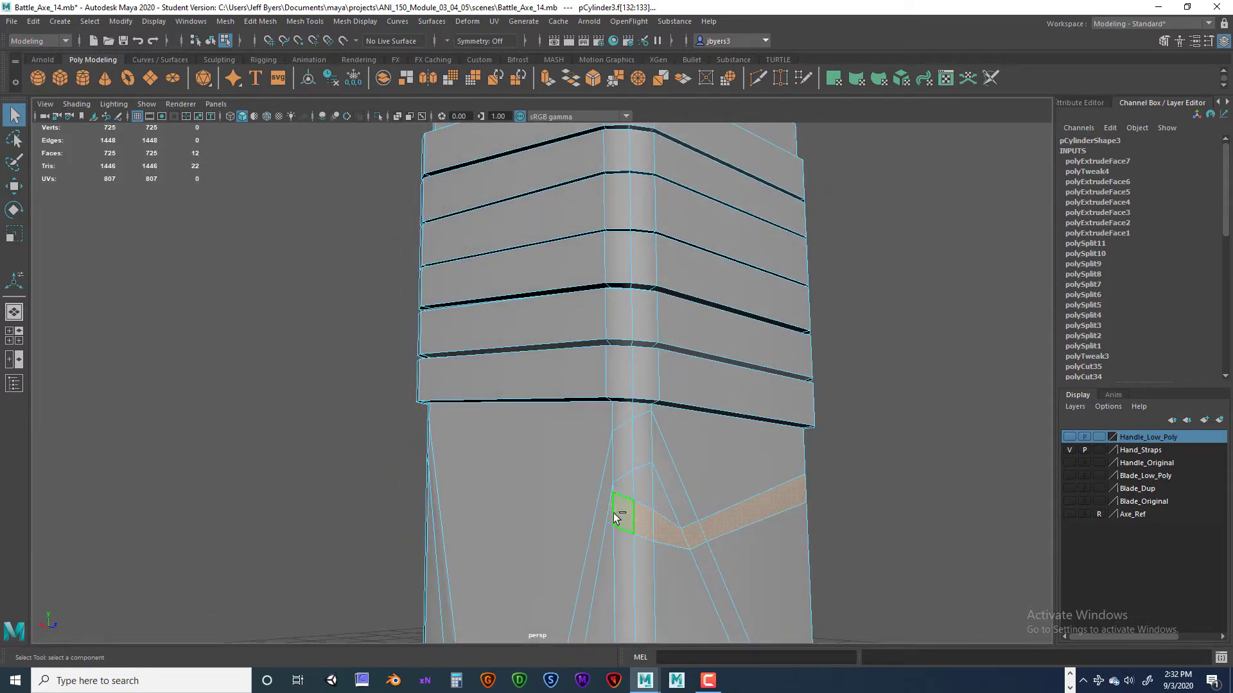
{"action": "left_click_drag", "start_coordinate": [711, 507], "coordinate": [711, 397], "text": "alt"}
{"action": "left_click_drag", "start_coordinate": [596, 337], "coordinate": [604, 286], "text": "alt"}
{"action": "left_click_drag", "start_coordinate": [486, 357], "coordinate": [572, 383], "text": "alt"}
{"action": "left_click", "coordinate": [499, 347], "text": "ctrl"}
Step: Extrude the selected thin diagonal strap faces below the lowest ring with Local Translate Z 0.016
{"action": "left_click_drag", "start_coordinate": [609, 343], "coordinate": [625, 411], "text": "alt"}
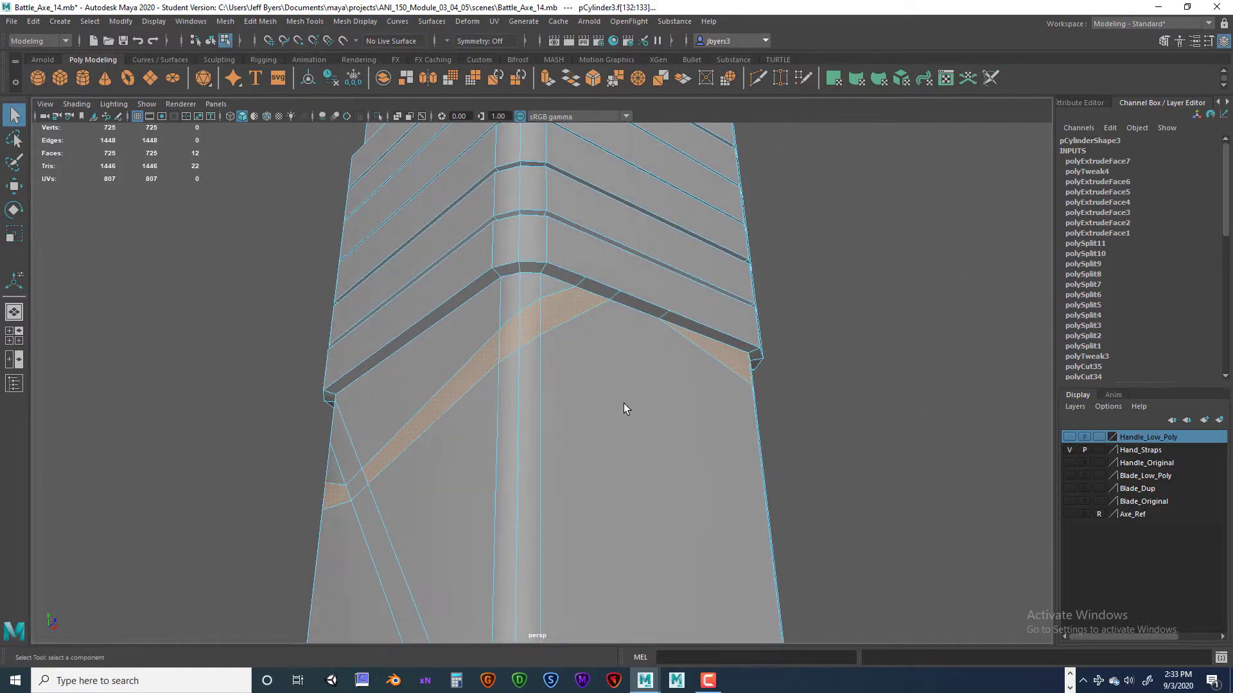
{"action": "key", "text": "ctrl+e"}
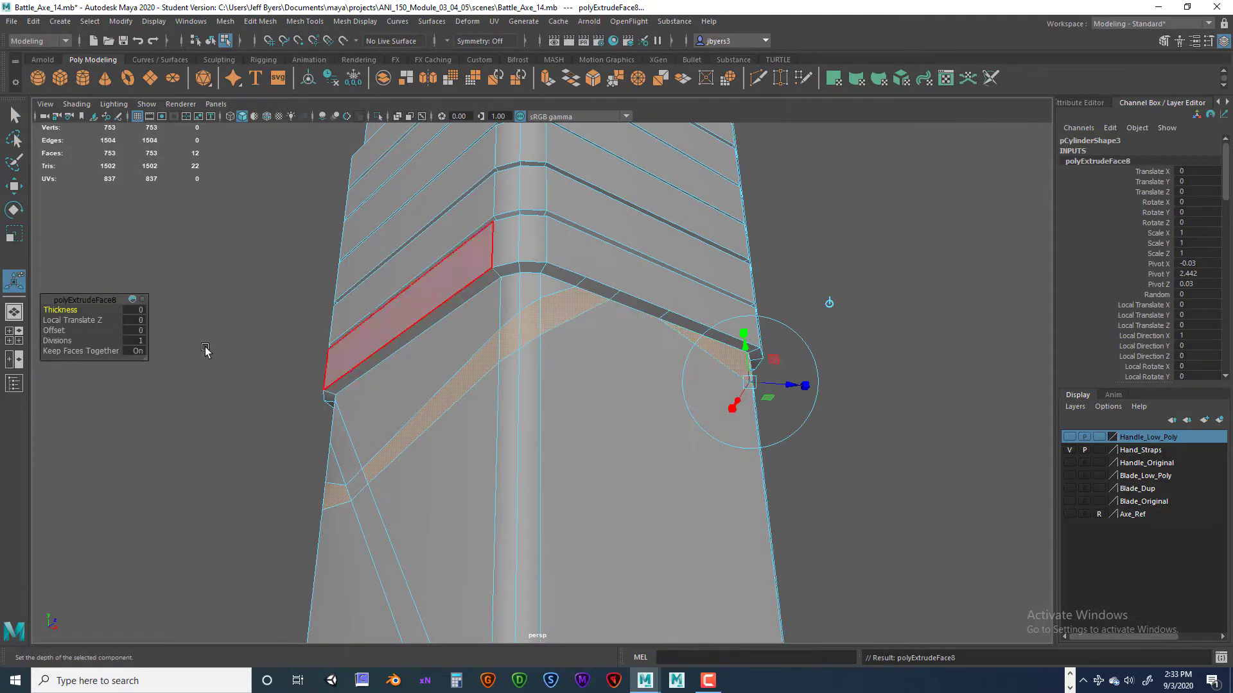
{"action": "left_click", "coordinate": [141, 320]}
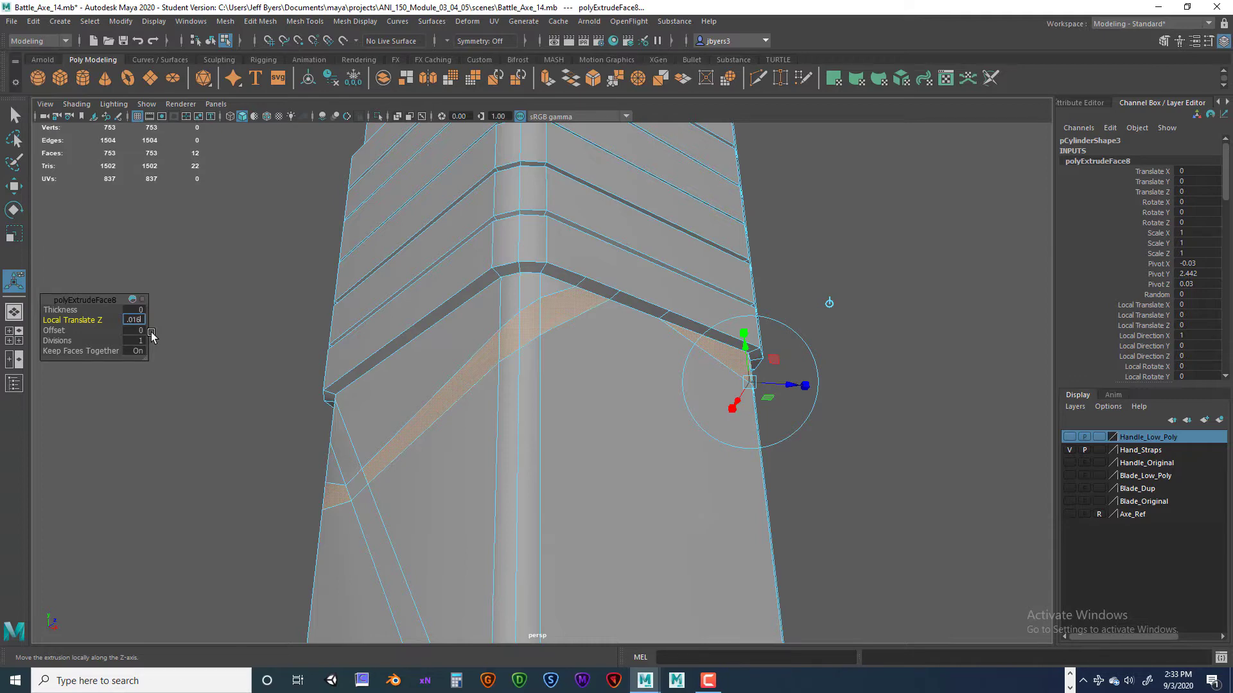
{"action": "key", "text": "Return"}
Step: Examine the extruded diagonal strap from all sides with the selection cleared, and inspect the gap where it meets the crossing strap
{"action": "left_click_drag", "start_coordinate": [290, 374], "coordinate": [393, 328], "text": "alt"}
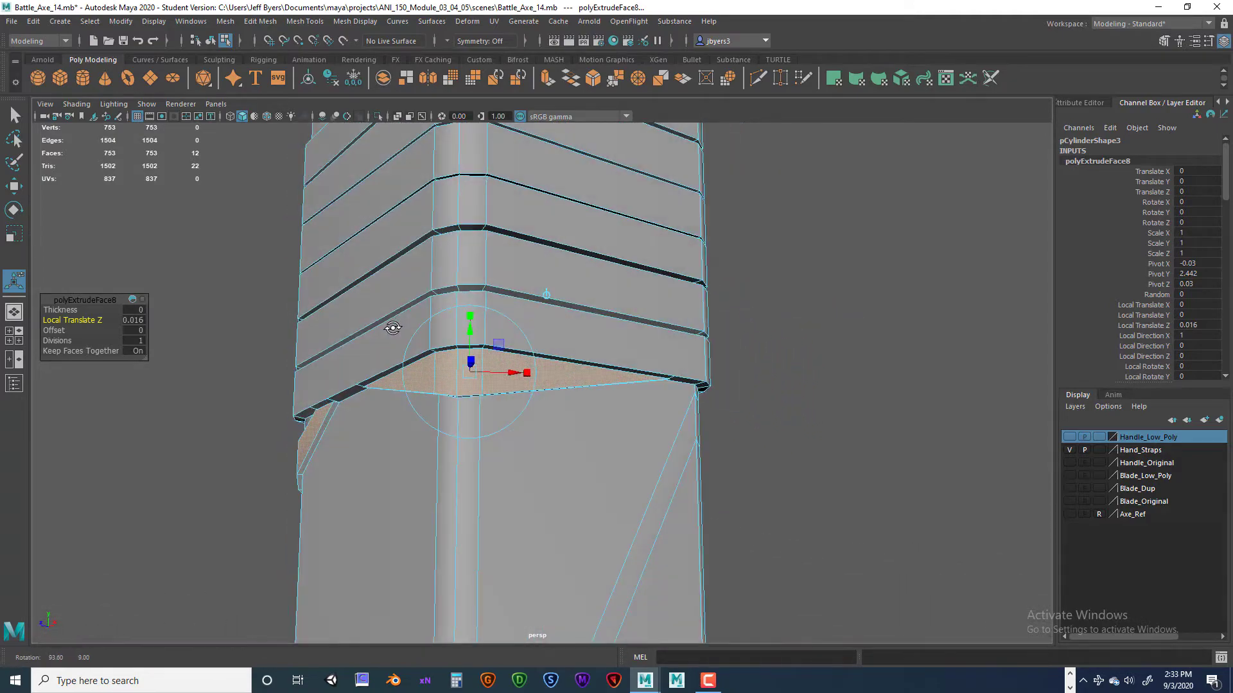
{"action": "right_click_drag", "start_coordinate": [603, 372], "coordinate": [588, 404]}
{"action": "left_click", "coordinate": [828, 369]}
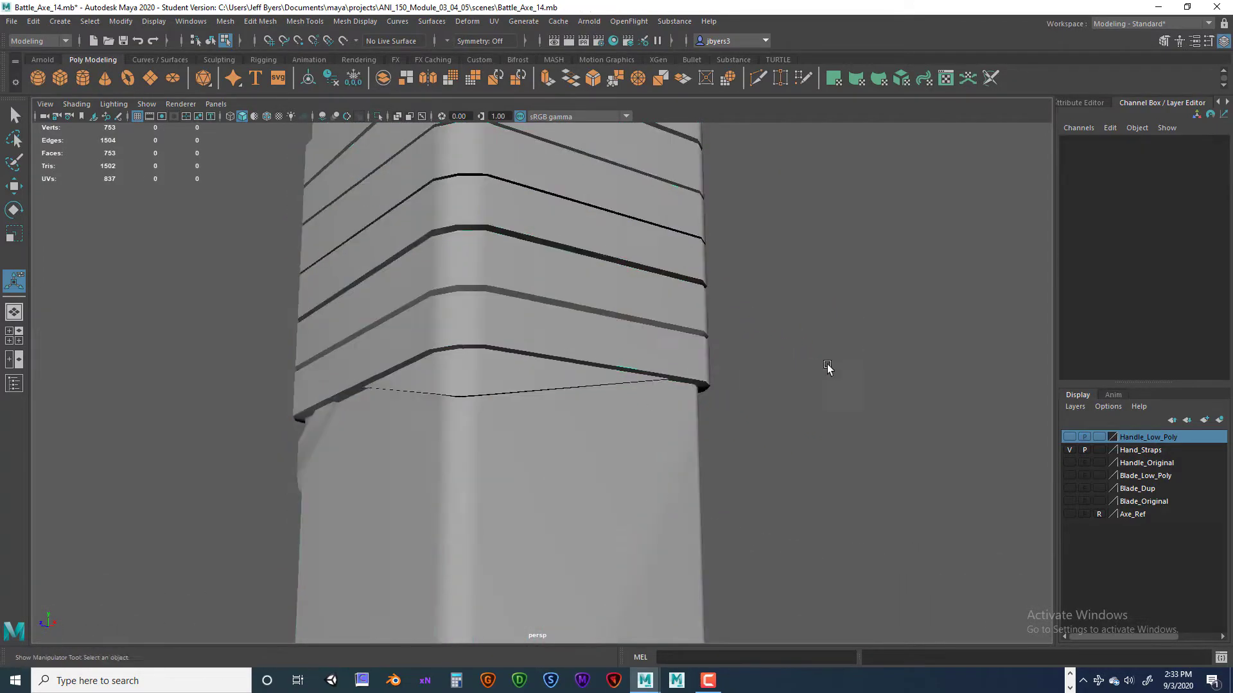
{"action": "left_click_drag", "start_coordinate": [741, 379], "coordinate": [691, 355], "text": "alt"}
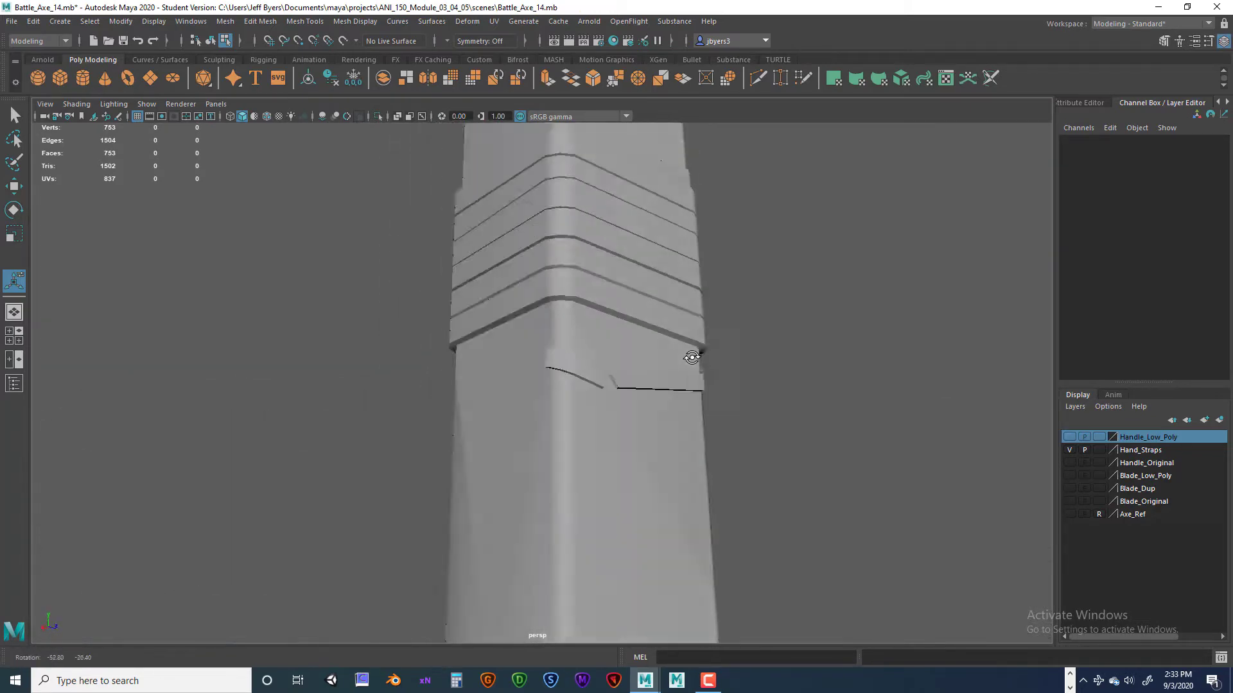
{"action": "middle_click_drag", "start_coordinate": [691, 356], "coordinate": [597, 316], "text": "alt"}
{"action": "scroll", "coordinate": [597, 364], "scroll_direction": "down", "scroll_amount": 3}
{"action": "left_click_drag", "start_coordinate": [597, 363], "coordinate": [568, 302], "text": "alt"}
{"action": "key", "text": "ctrl+z"}
{"action": "scroll", "coordinate": [535, 388], "scroll_direction": "up", "scroll_amount": 3}
{"action": "key", "text": "f"}
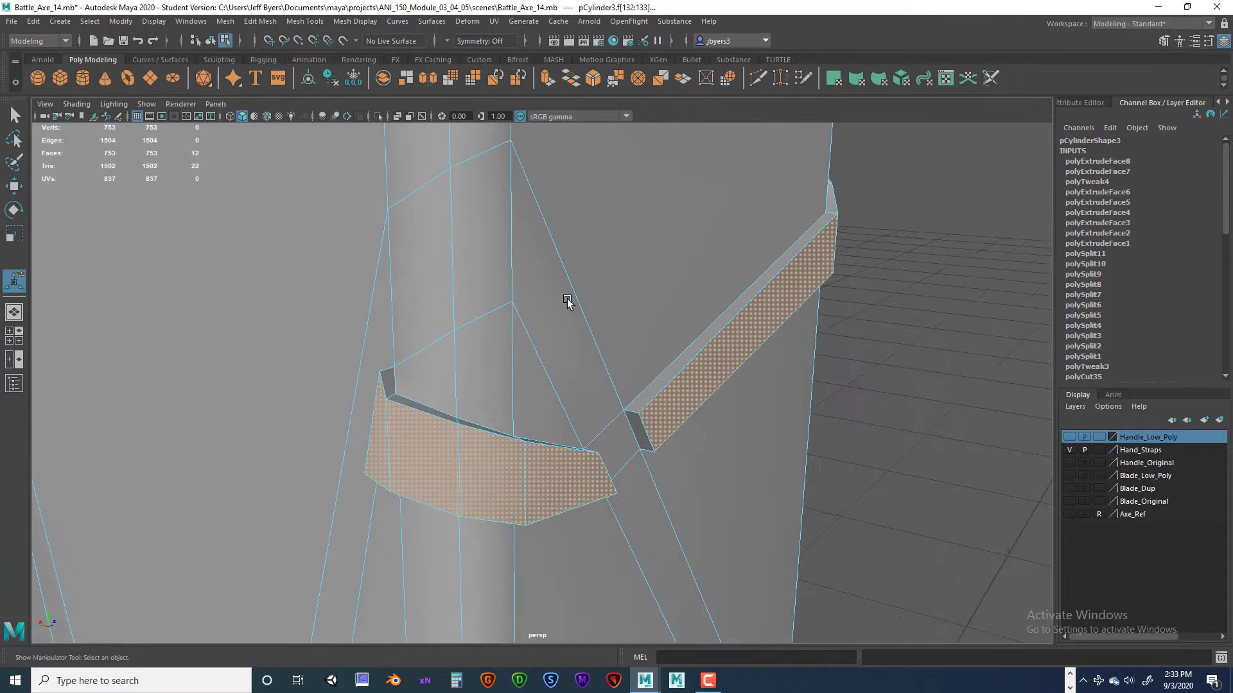
Step: Select the upper faces of the crossing diagonal strap, including its corner faces and the small face in the extruded strap's gap
{"action": "left_click", "coordinate": [495, 282]}
{"action": "left_click_drag", "start_coordinate": [568, 344], "coordinate": [476, 339], "text": "alt"}
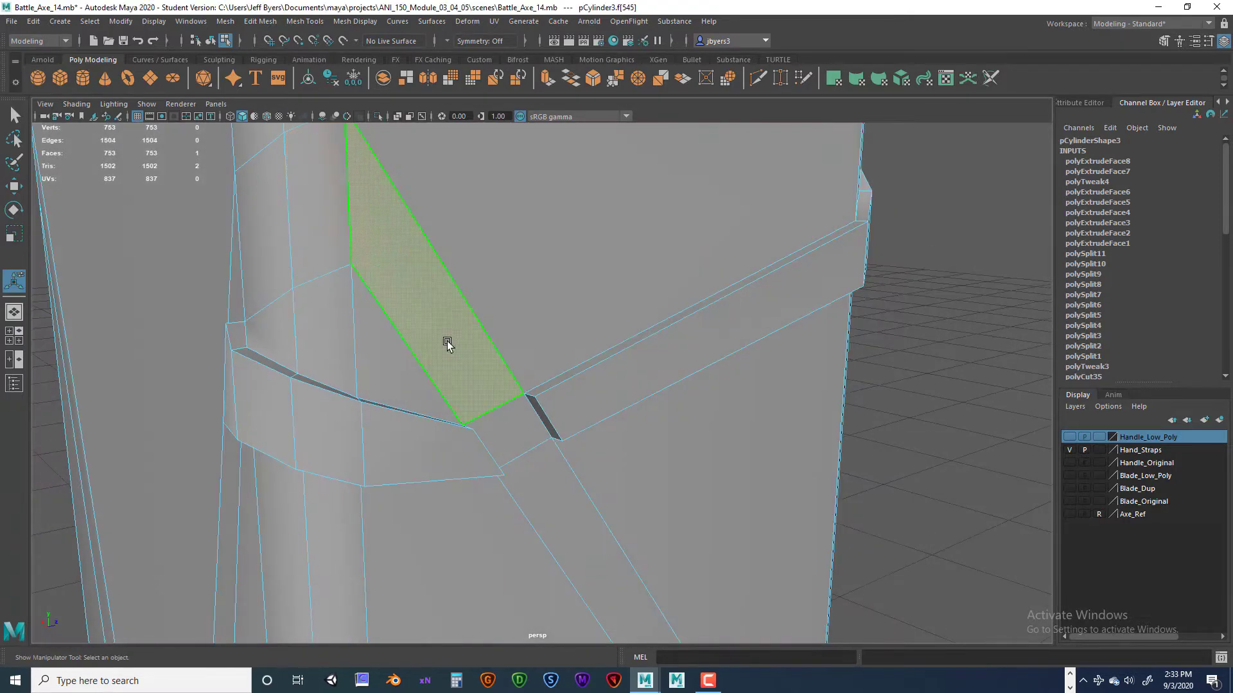
{"action": "left_click", "coordinate": [447, 341], "text": "shift"}
{"action": "left_click", "coordinate": [237, 287], "text": "shift"}
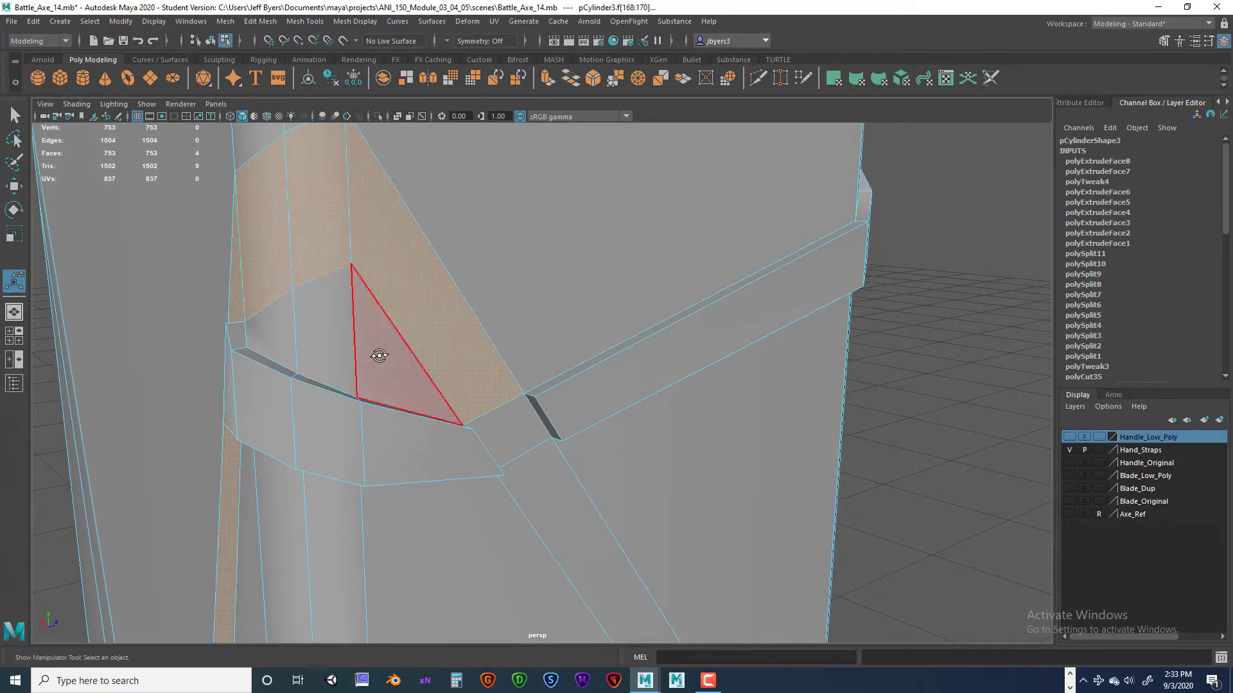
{"action": "left_click_drag", "start_coordinate": [379, 352], "coordinate": [478, 366], "text": "alt"}
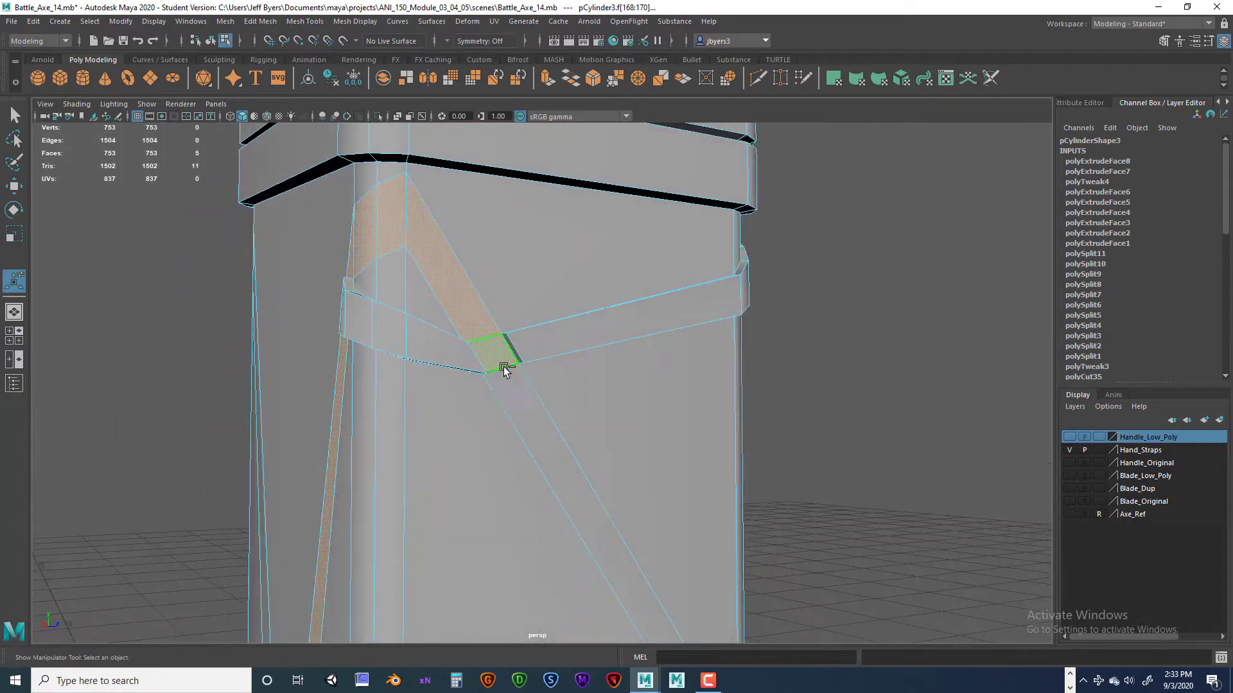
{"action": "left_click", "coordinate": [504, 370], "text": "shift"}
Step: Add the crossing strap's remaining faces around the handle to the selection, including the rounded corner faces, to close the loop
{"action": "left_click_drag", "start_coordinate": [529, 434], "coordinate": [455, 466], "text": "alt"}
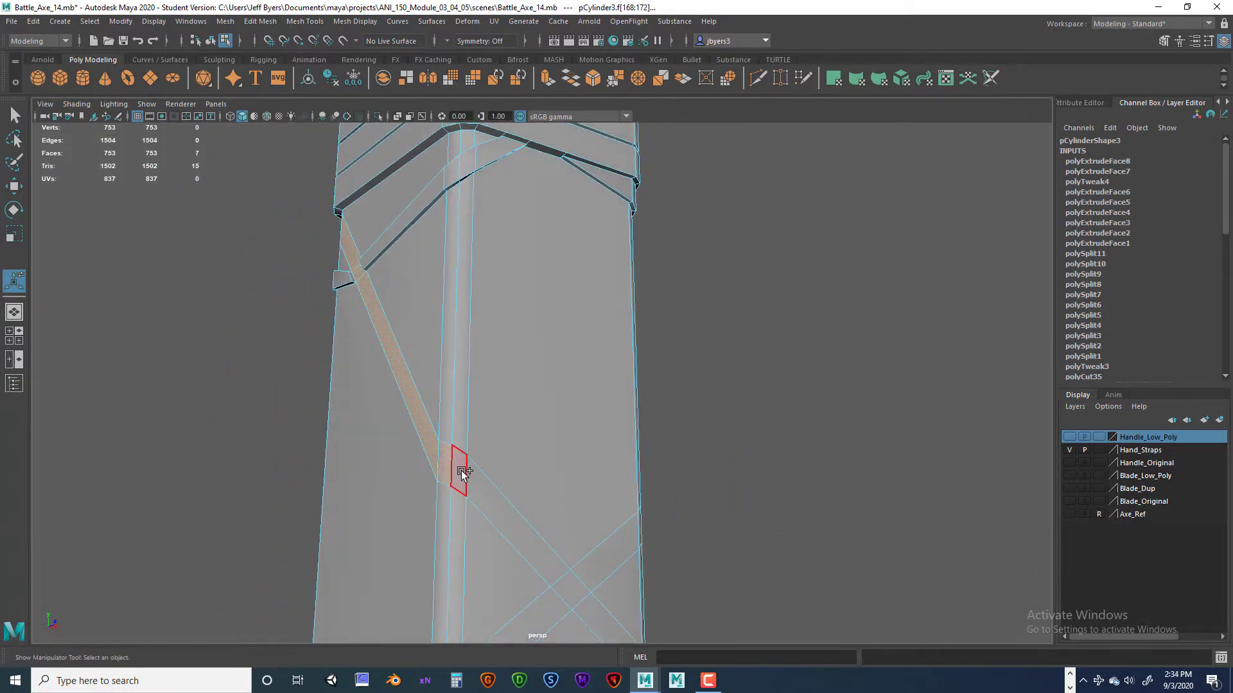
{"action": "left_click", "coordinate": [511, 514], "text": "shift"}
{"action": "left_click_drag", "start_coordinate": [511, 513], "coordinate": [491, 390], "text": "alt"}
{"action": "left_click_drag", "start_coordinate": [546, 453], "coordinate": [507, 525], "text": "alt"}
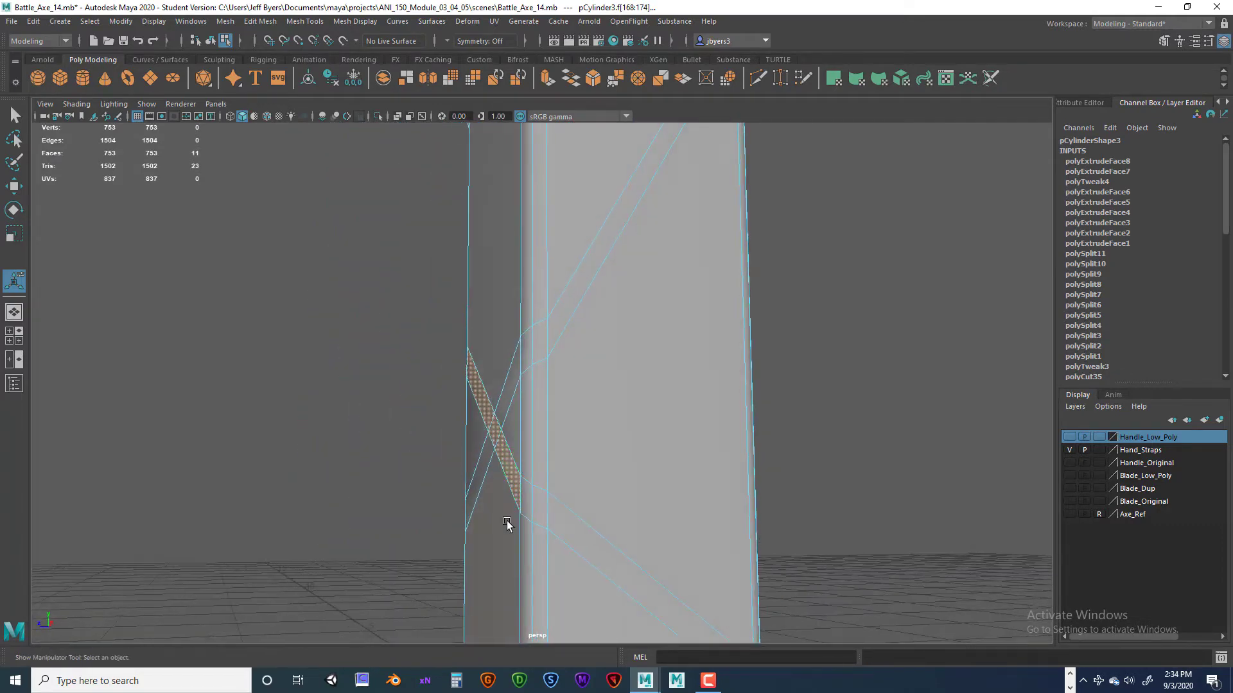
{"action": "left_click", "coordinate": [583, 538], "text": "shift"}
{"action": "left_click_drag", "start_coordinate": [633, 459], "coordinate": [466, 419], "text": "alt"}
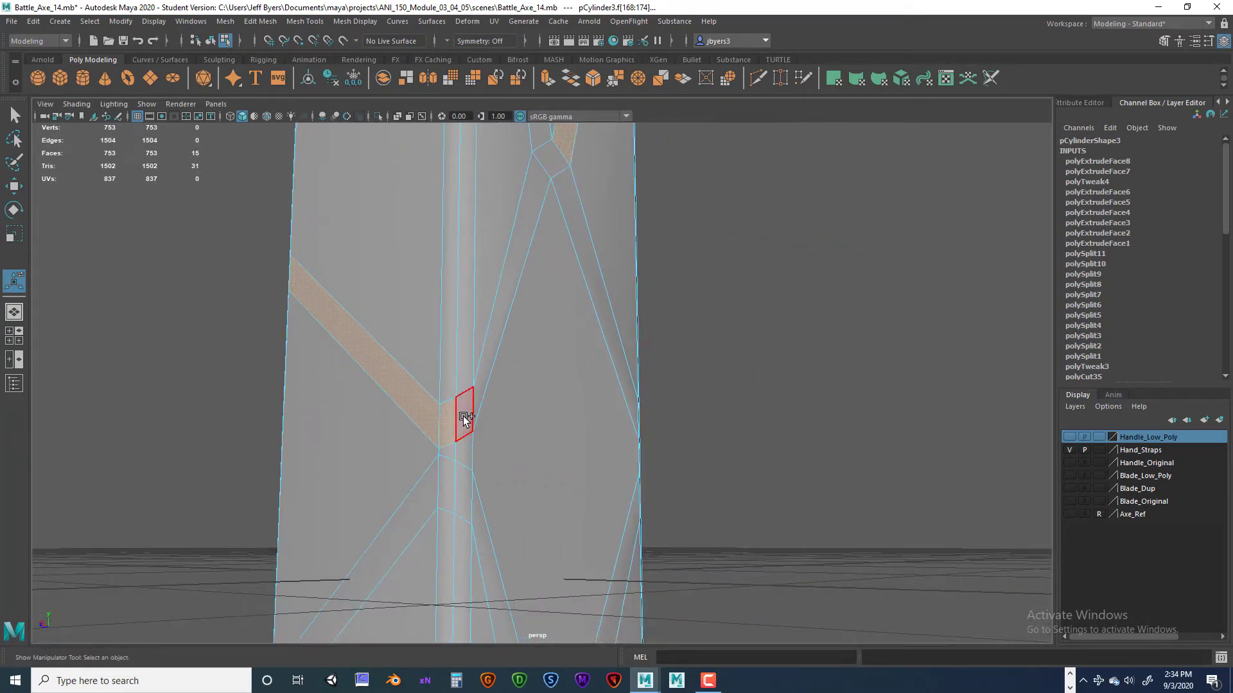
{"action": "left_click_drag", "start_coordinate": [527, 403], "coordinate": [432, 391], "text": "alt"}
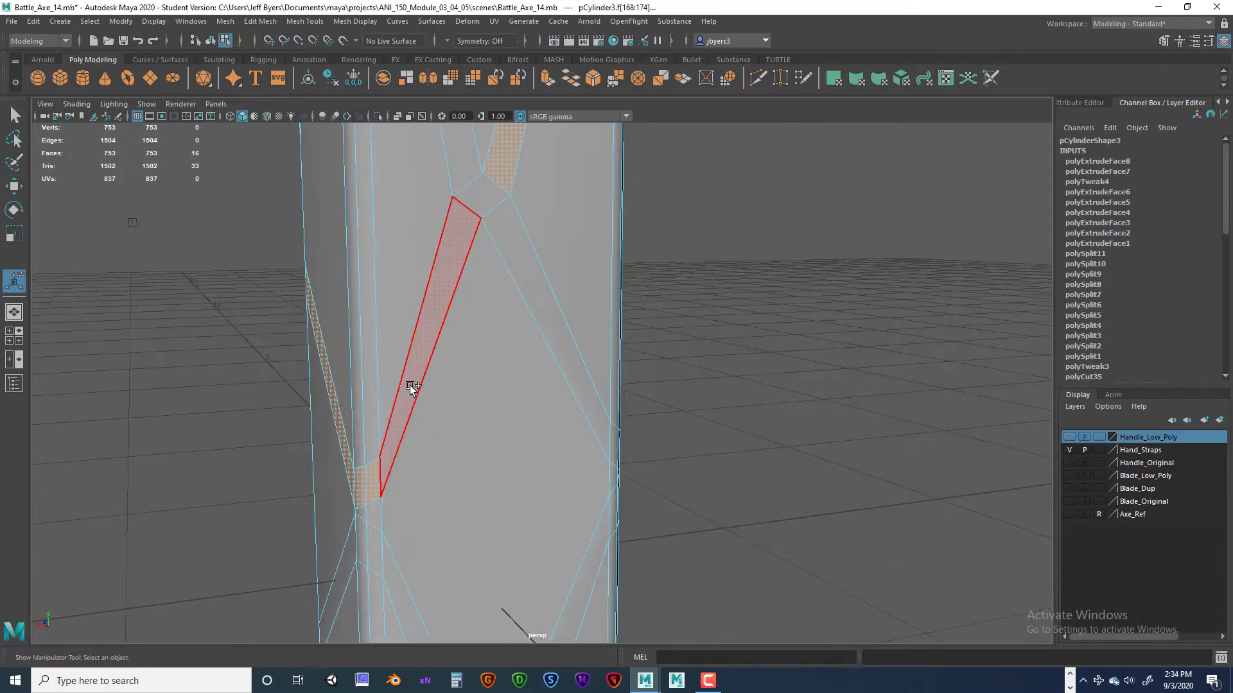
{"action": "left_click", "coordinate": [483, 198], "text": "shift"}
Step: Check the selected face loop of the crossing strap in wireframe display and return to shaded display
{"action": "scroll", "coordinate": [578, 368], "scroll_direction": "down", "scroll_amount": 4}
{"action": "left_click_drag", "start_coordinate": [608, 402], "coordinate": [375, 405], "text": "alt"}
{"action": "left_click_drag", "start_coordinate": [576, 370], "coordinate": [514, 468], "text": "alt"}
{"action": "left_click", "coordinate": [584, 480], "text": "shift"}
{"action": "right_click_drag", "start_coordinate": [514, 468], "coordinate": [572, 378], "text": "alt"}
{"action": "left_click_drag", "start_coordinate": [572, 378], "coordinate": [569, 472], "text": "alt"}
{"action": "key", "text": "4"}
{"action": "scroll", "coordinate": [620, 482], "scroll_direction": "down", "scroll_amount": 3}
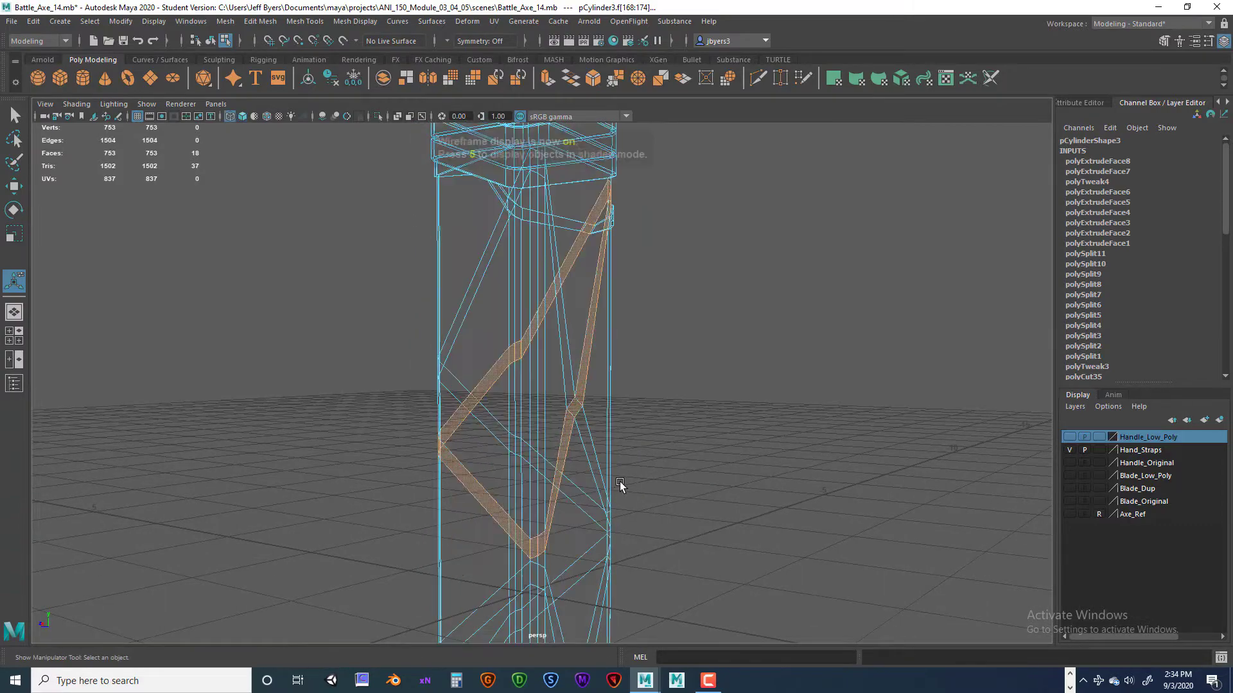
{"action": "left_click_drag", "start_coordinate": [619, 475], "coordinate": [653, 483], "text": "alt"}
{"action": "key", "text": "5"}
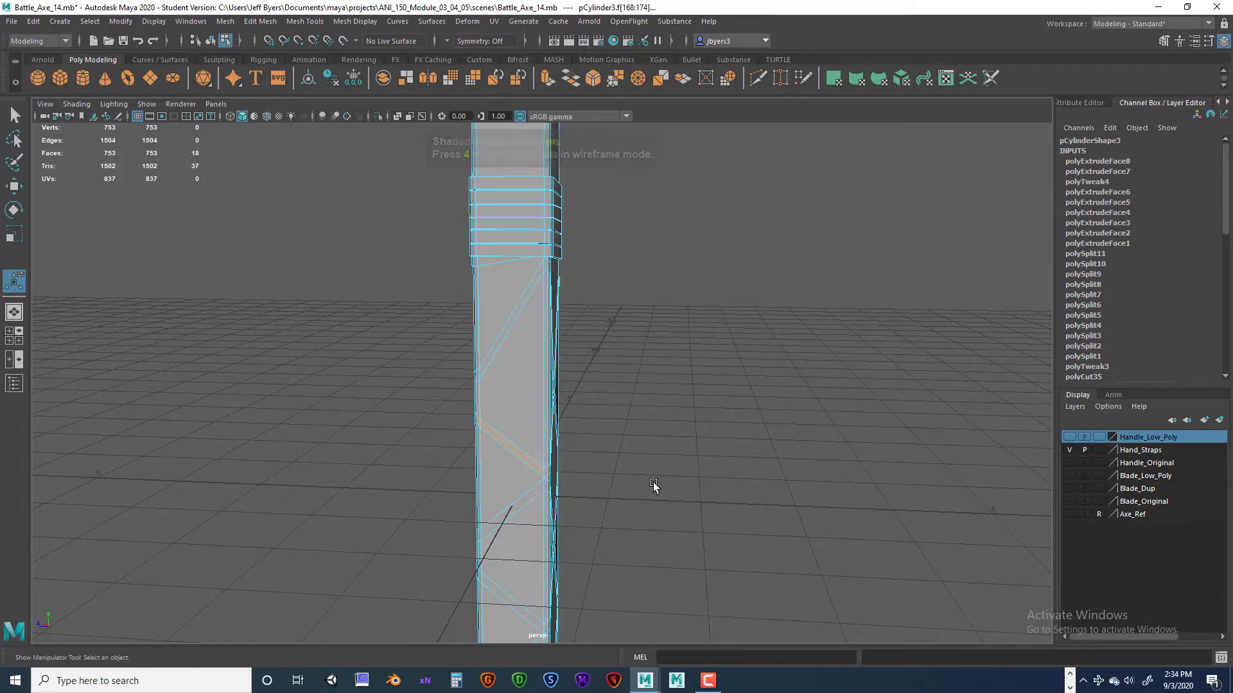
Step: Extrude the selected crossing strap faces outward with Local Translate Z 0.033
{"action": "mouse_move", "coordinate": [552, 506]}
{"action": "left_mouse_down", "text": "alt"}
{"action": "mouse_move", "coordinate": [655, 501]}
{"action": "mouse_move", "coordinate": [402, 495]}
{"action": "mouse_move", "coordinate": [588, 505]}
{"action": "mouse_move", "coordinate": [493, 492]}
{"action": "mouse_move", "coordinate": [522, 476]}
{"action": "mouse_move", "coordinate": [629, 478]}
{"action": "mouse_move", "coordinate": [542, 495]}
{"action": "mouse_move", "coordinate": [591, 528]}
{"action": "mouse_move", "coordinate": [700, 498]}
{"action": "mouse_move", "coordinate": [595, 502]}
{"action": "left_mouse_up", "text": "alt"}
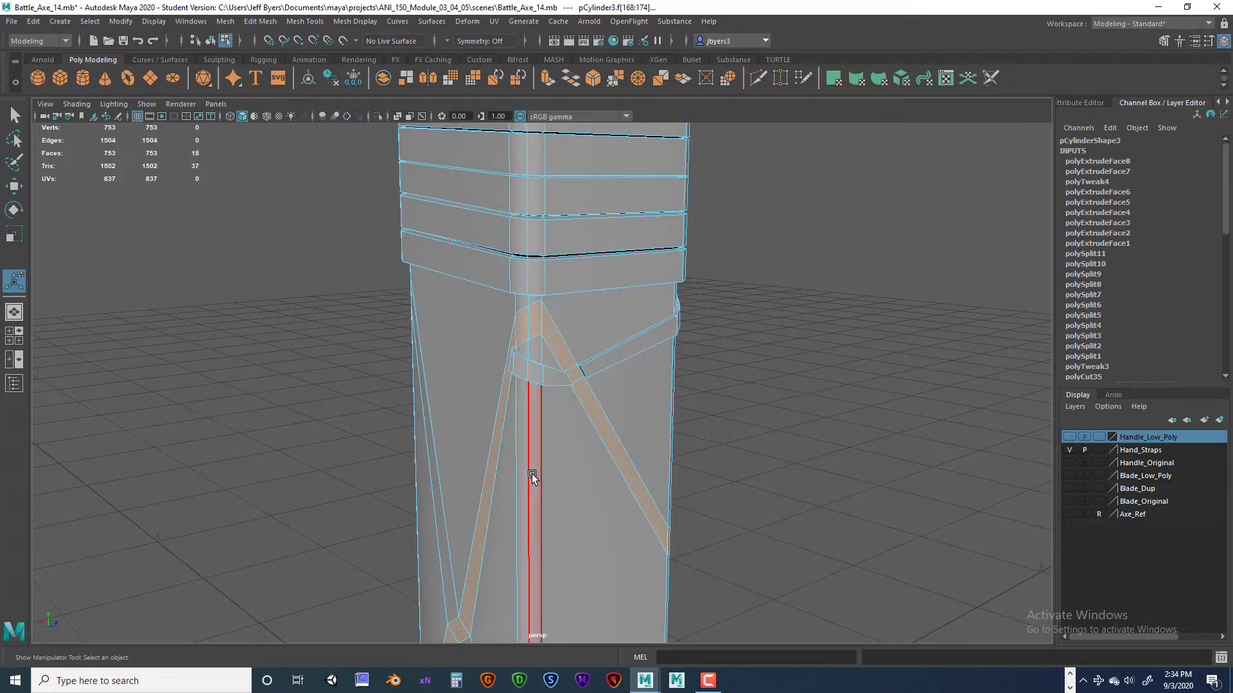
{"action": "key", "text": "ctrl+e"}
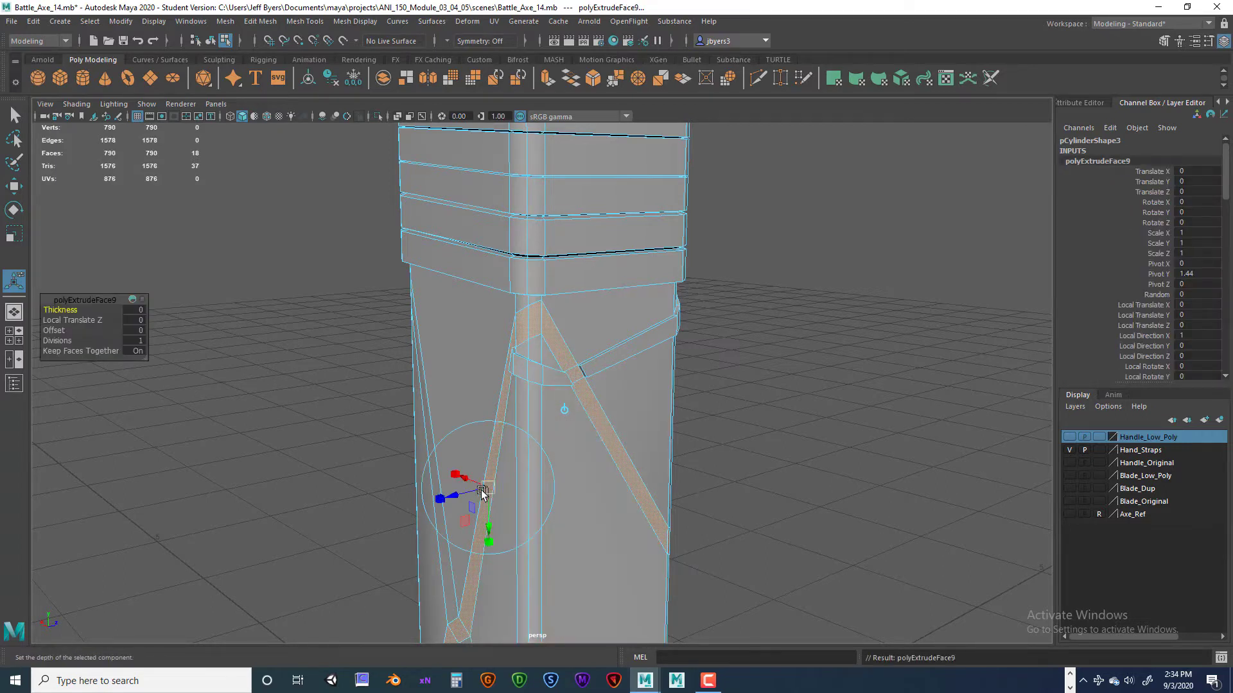
{"action": "left_click", "coordinate": [142, 319]}
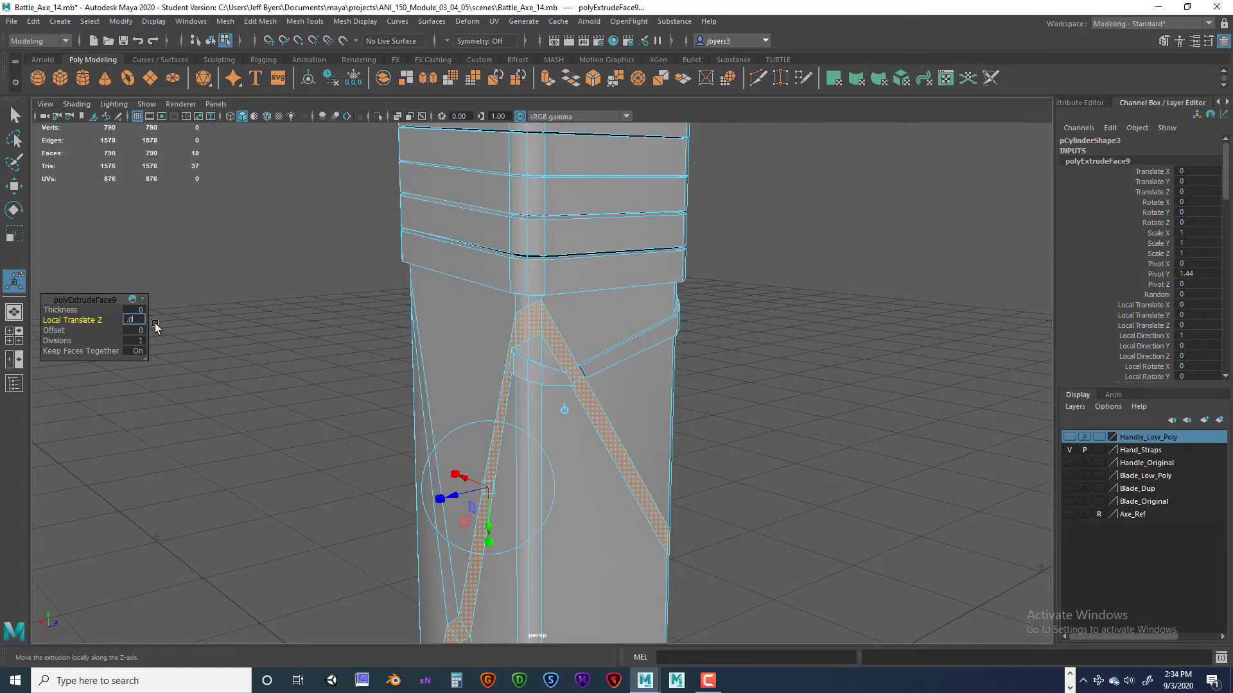
{"action": "key", "text": "Return"}
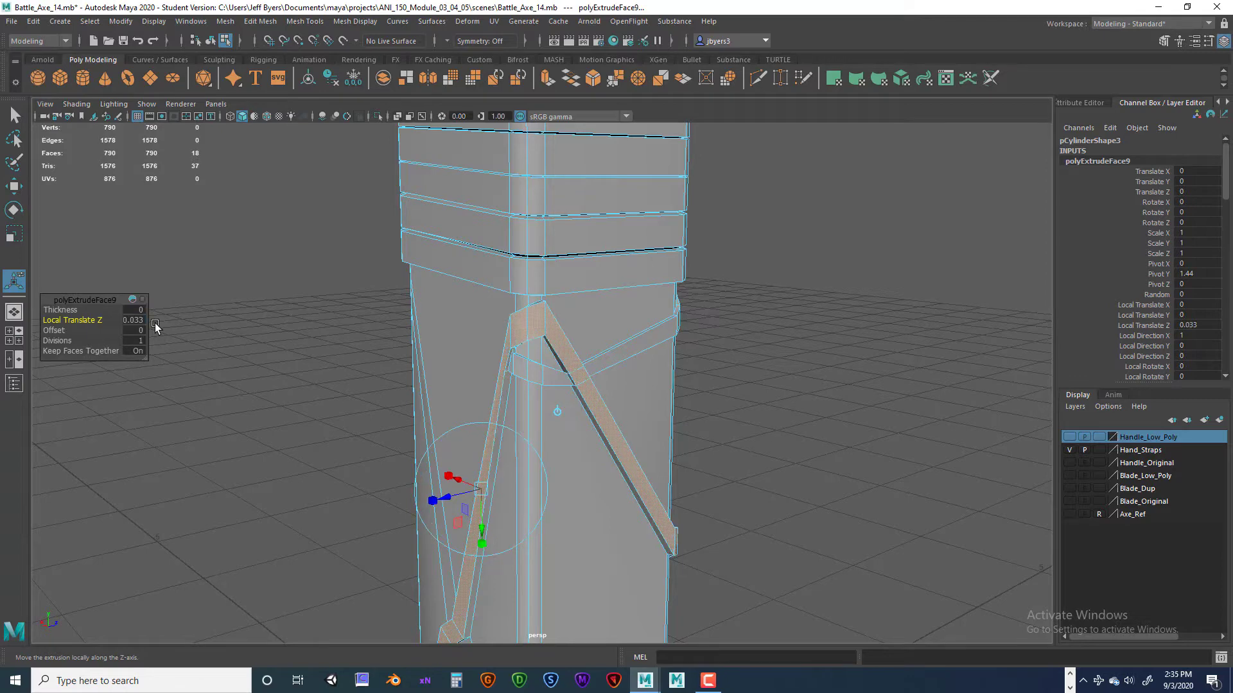
Step: Clear the selection and examine how the raised crossing strap overlaps the thinner strap around the handle
{"action": "left_click_drag", "start_coordinate": [472, 408], "coordinate": [393, 387], "text": "alt"}
{"action": "left_click", "coordinate": [729, 403]}
{"action": "left_click_drag", "start_coordinate": [729, 403], "coordinate": [403, 467], "text": "alt"}
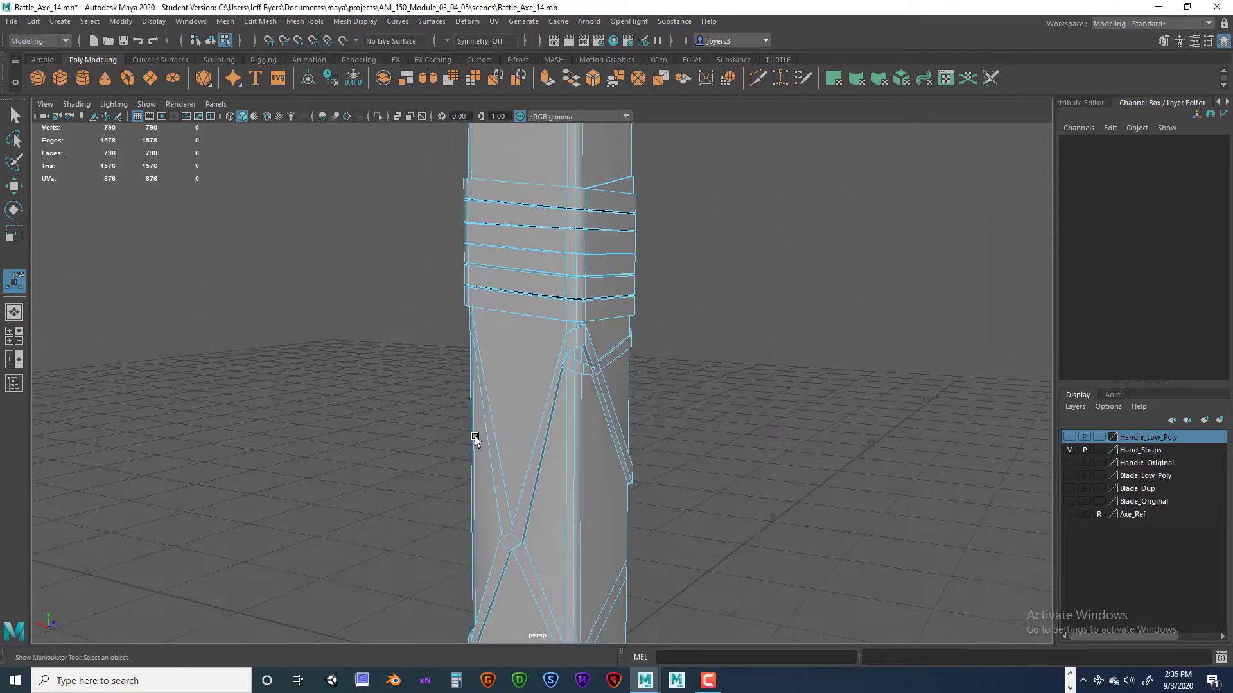
{"action": "left_click_drag", "start_coordinate": [475, 439], "coordinate": [542, 446], "text": "alt"}
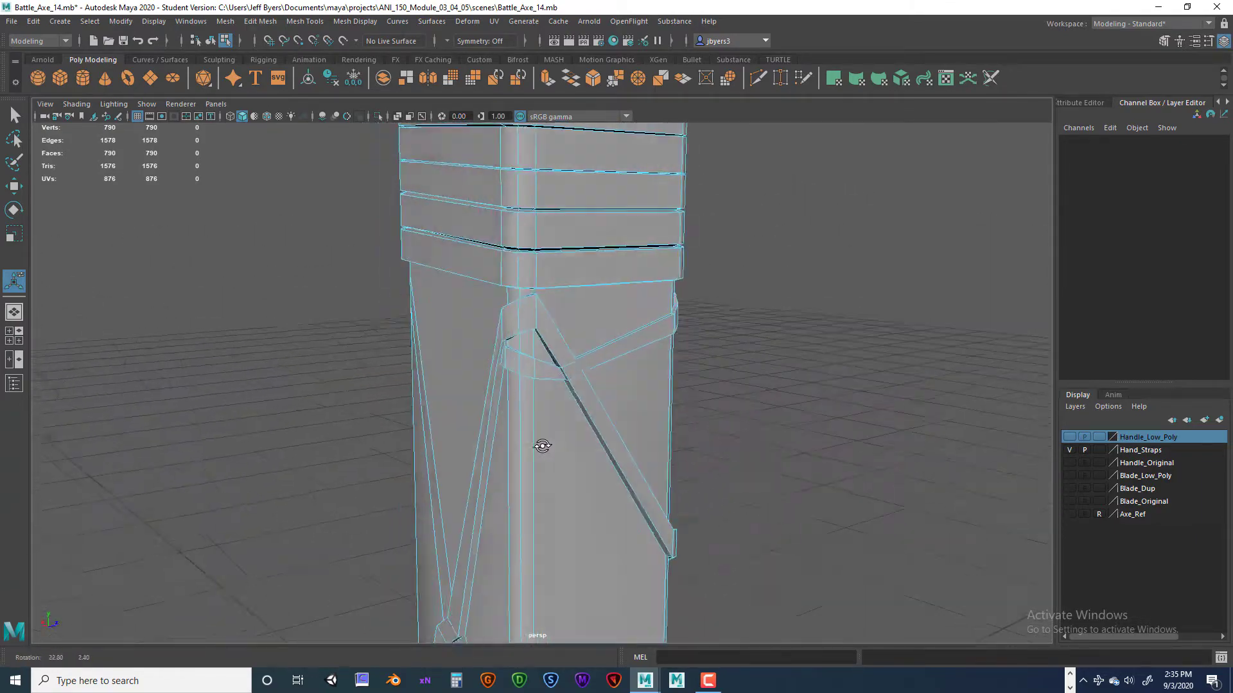
{"action": "left_click", "coordinate": [686, 450]}
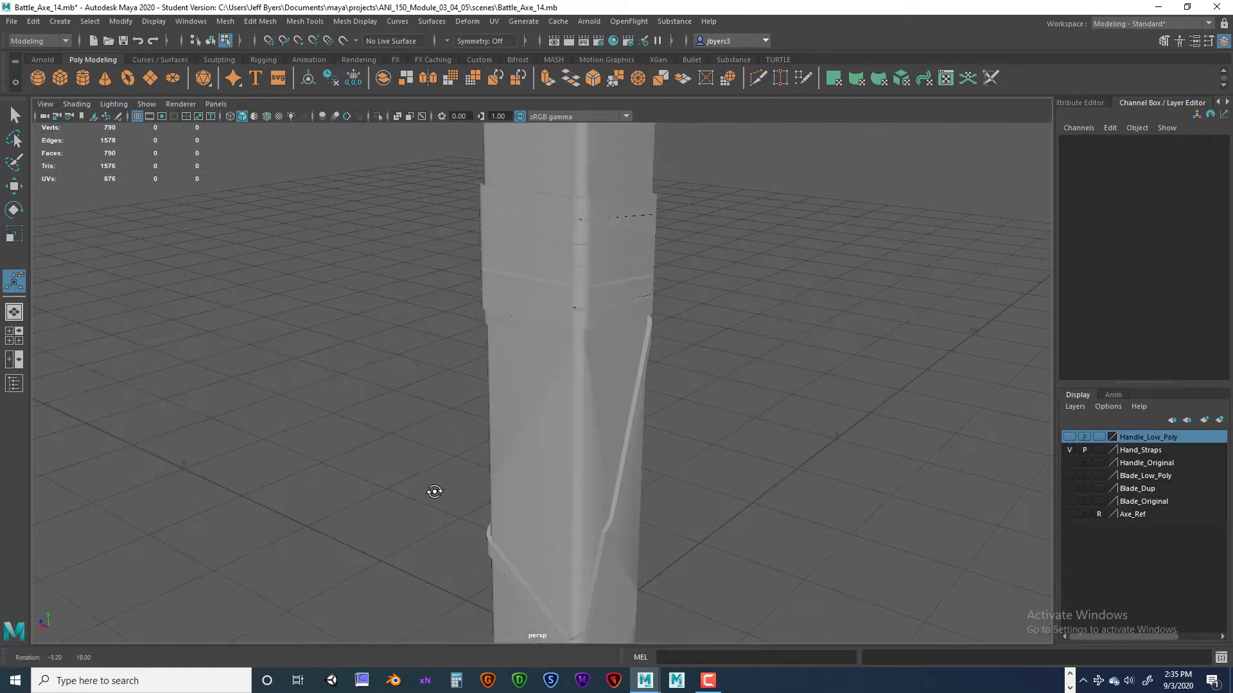
{"action": "left_click", "coordinate": [518, 513]}
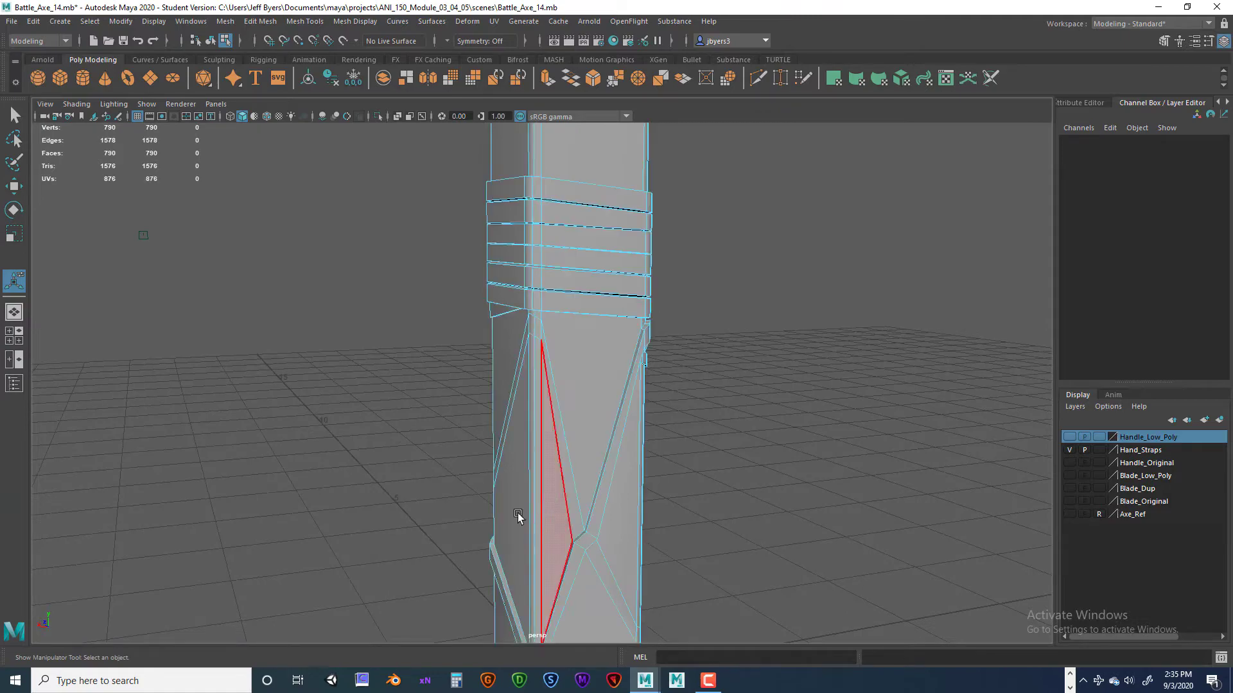
Step: Select the flat faces of the opposite diagonal strap from the corner below the wrap down through its crossing point
{"action": "left_click_drag", "start_coordinate": [518, 514], "coordinate": [490, 475], "text": "alt"}
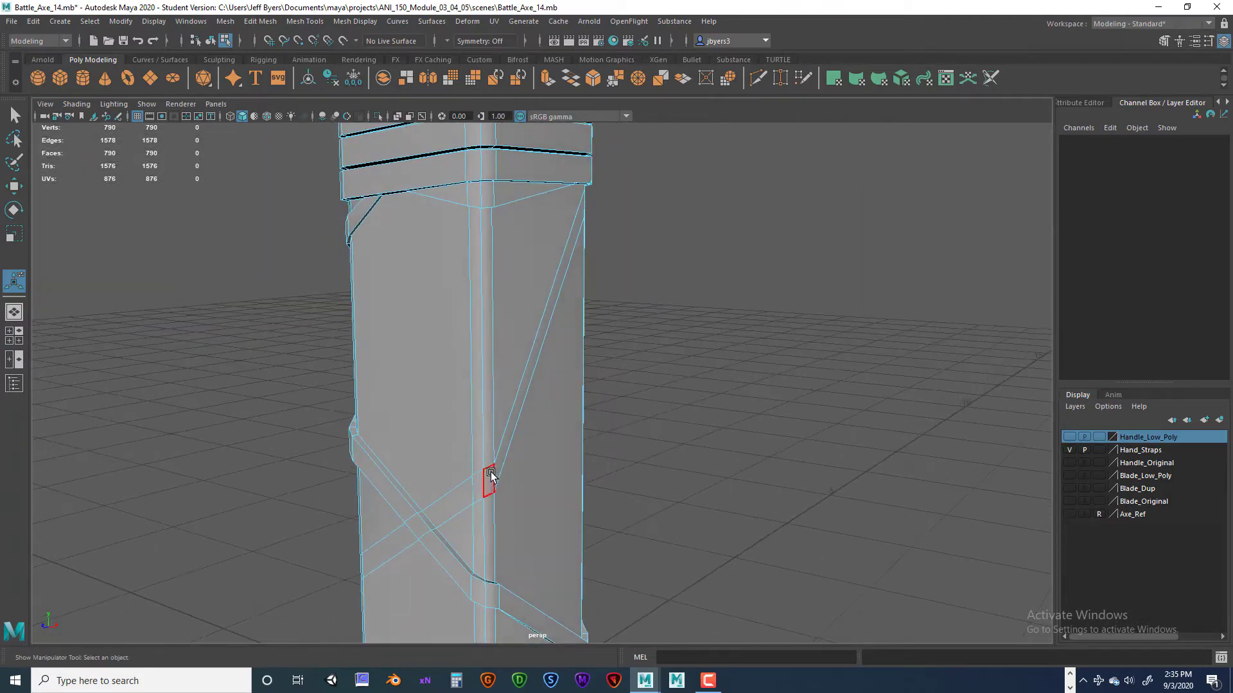
{"action": "right_click_drag", "start_coordinate": [488, 480], "coordinate": [483, 364]}
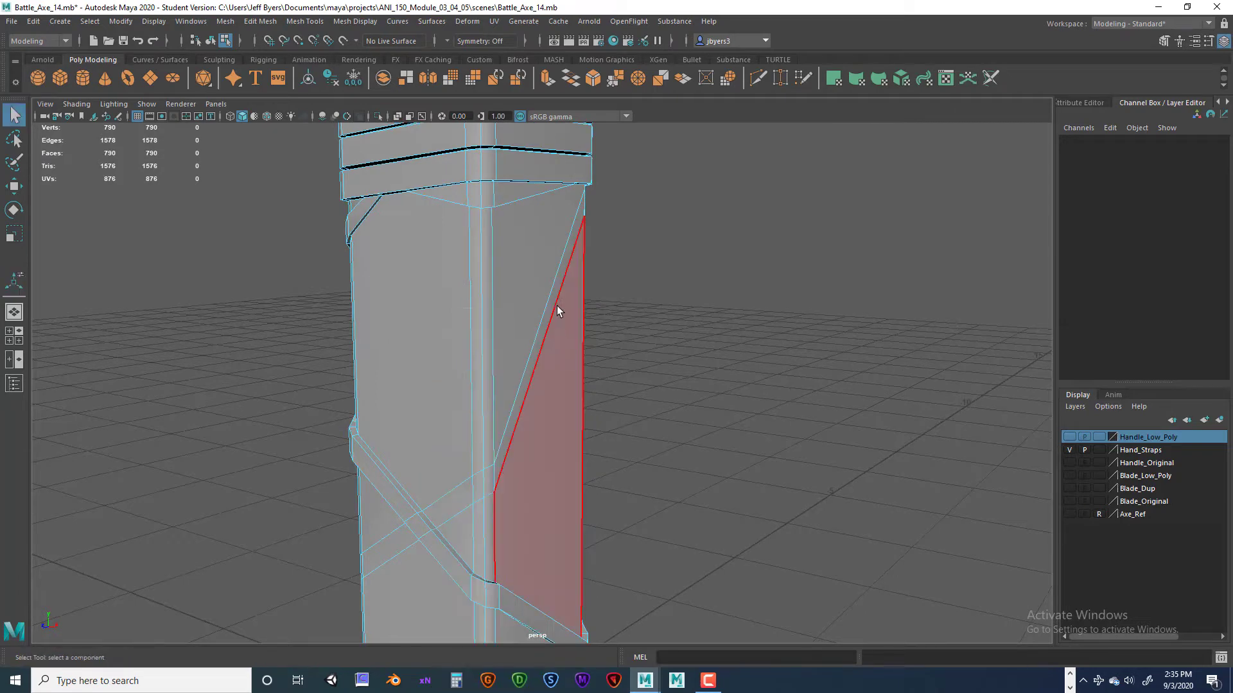
{"action": "left_click_drag", "start_coordinate": [561, 363], "coordinate": [499, 385], "text": "alt"}
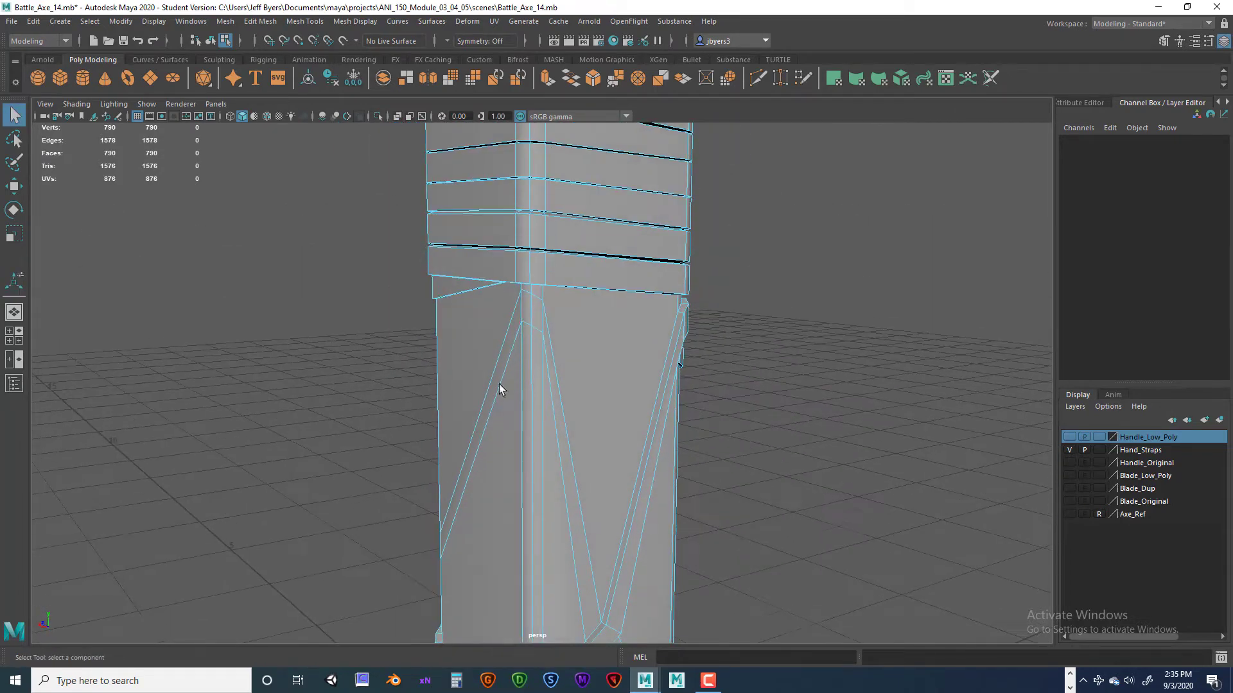
{"action": "left_click", "coordinate": [538, 315]}
{"action": "left_click", "coordinate": [526, 307], "text": "shift"}
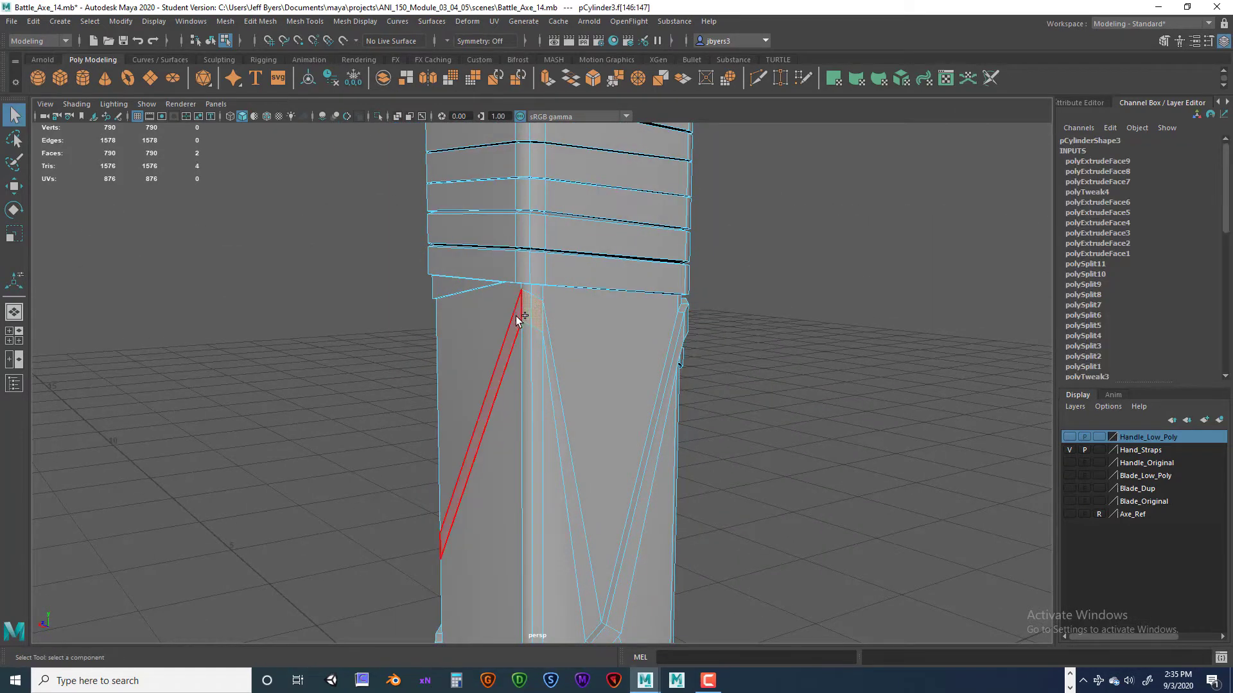
{"action": "left_click", "coordinate": [518, 319], "text": "shift"}
{"action": "left_click_drag", "start_coordinate": [528, 448], "coordinate": [514, 437], "text": "alt"}
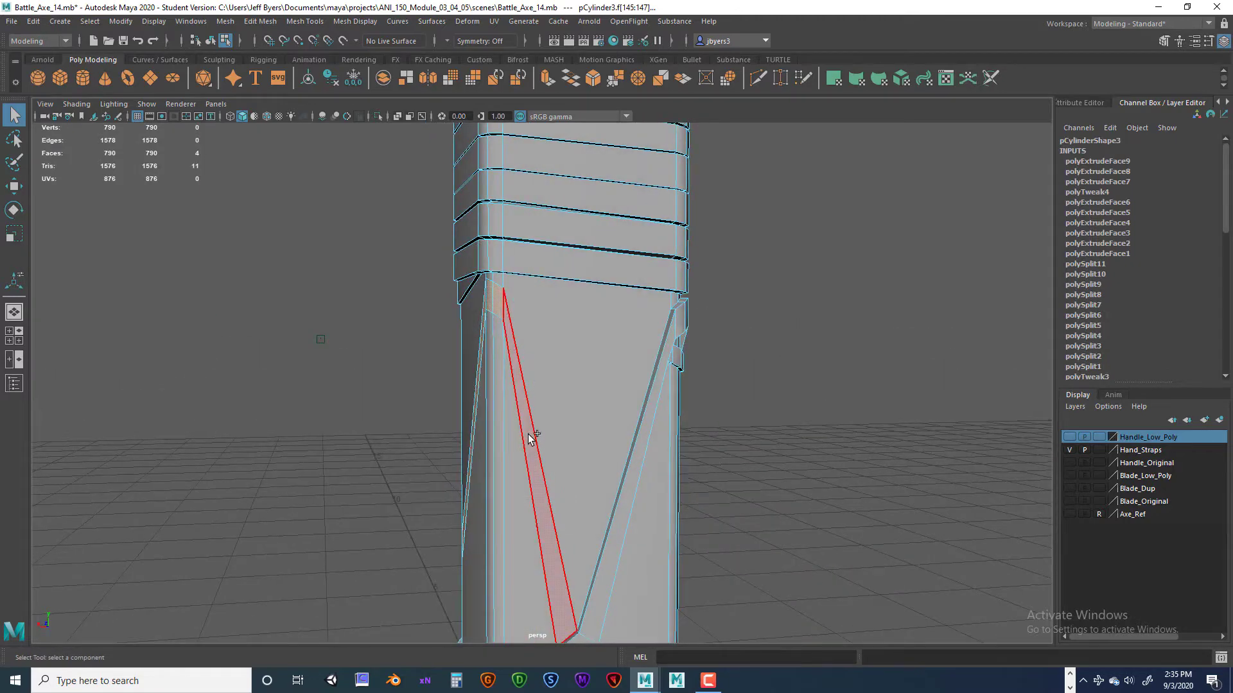
{"action": "left_click", "coordinate": [561, 490], "text": "shift"}
{"action": "mouse_move", "coordinate": [561, 490]}
{"action": "left_mouse_down", "text": "alt"}
{"action": "mouse_move", "coordinate": [537, 432]}
{"action": "mouse_move", "coordinate": [548, 383]}
{"action": "mouse_move", "coordinate": [553, 492]}
{"action": "left_mouse_up", "text": "alt"}
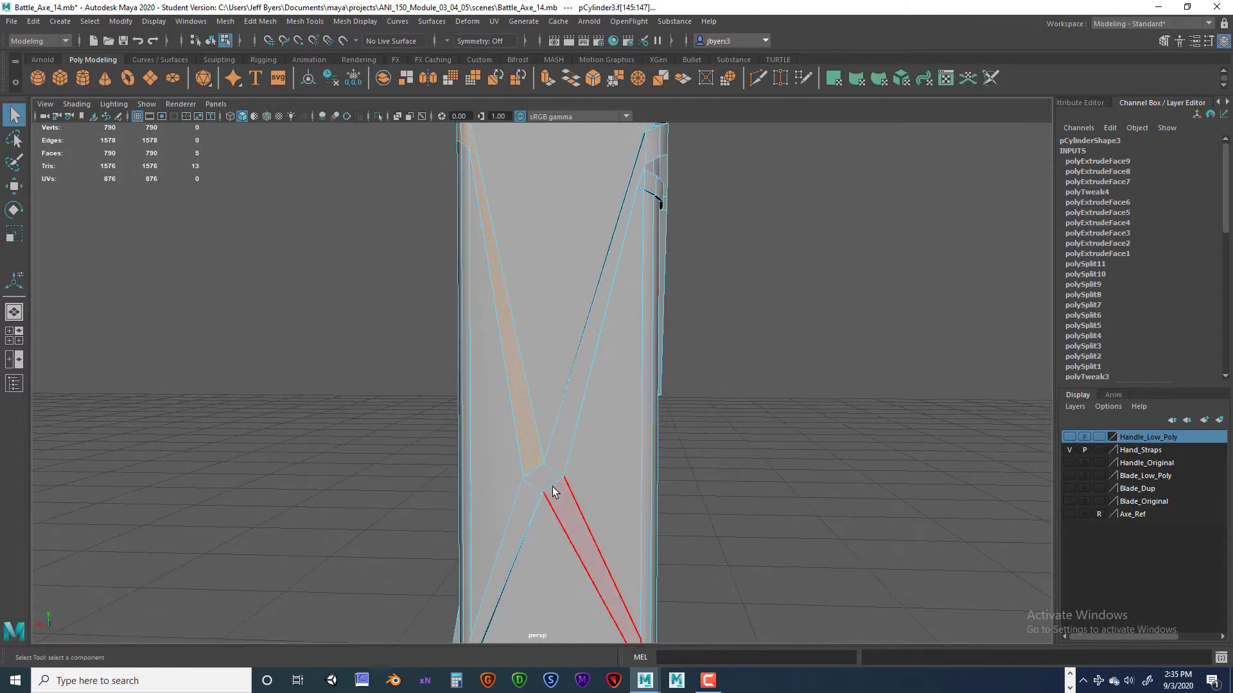
{"action": "left_click", "coordinate": [554, 492], "text": "shift"}
{"action": "left_click", "coordinate": [617, 522], "text": "shift"}
Step: Add the rest of the opposite diagonal strap's faces to the selection, including the corner faces and the pieces beyond the raised strap
{"action": "left_click_drag", "start_coordinate": [617, 522], "coordinate": [517, 492], "text": "alt"}
{"action": "left_click", "coordinate": [579, 525], "text": "shift"}
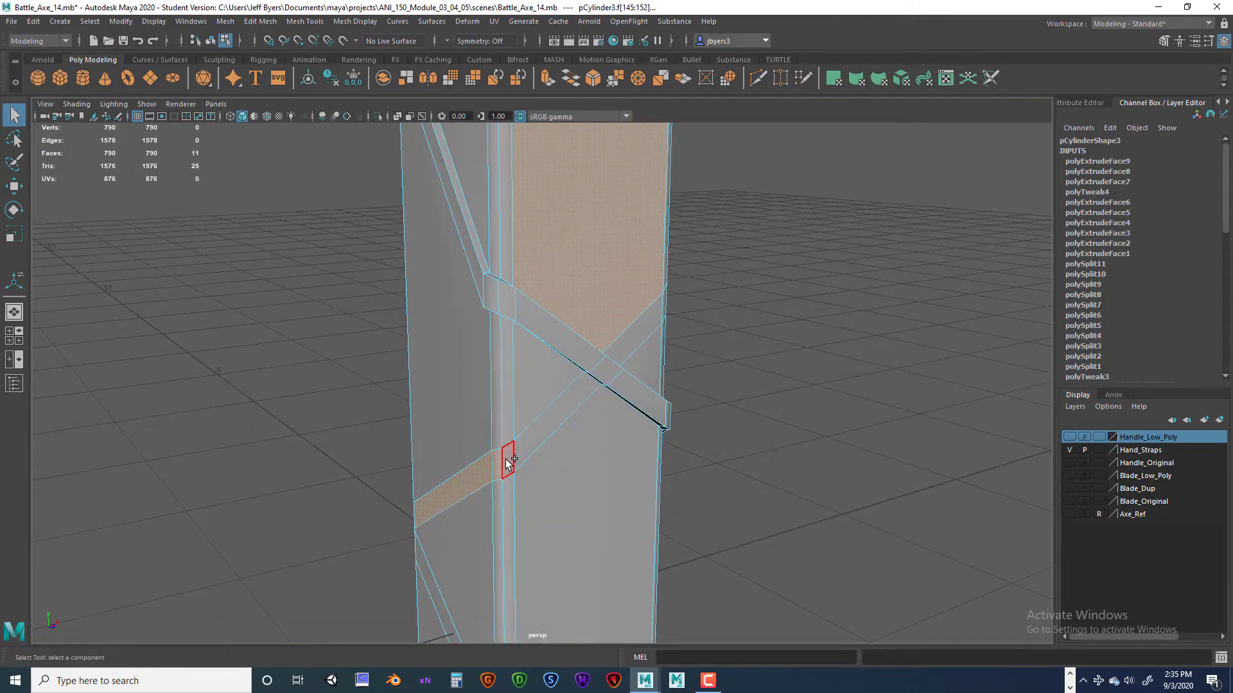
{"action": "left_click", "coordinate": [507, 463], "text": "shift"}
{"action": "left_click", "coordinate": [551, 422], "text": "shift"}
{"action": "left_click_drag", "start_coordinate": [648, 416], "coordinate": [525, 405], "text": "alt"}
{"action": "left_click", "coordinate": [522, 393], "text": "shift"}
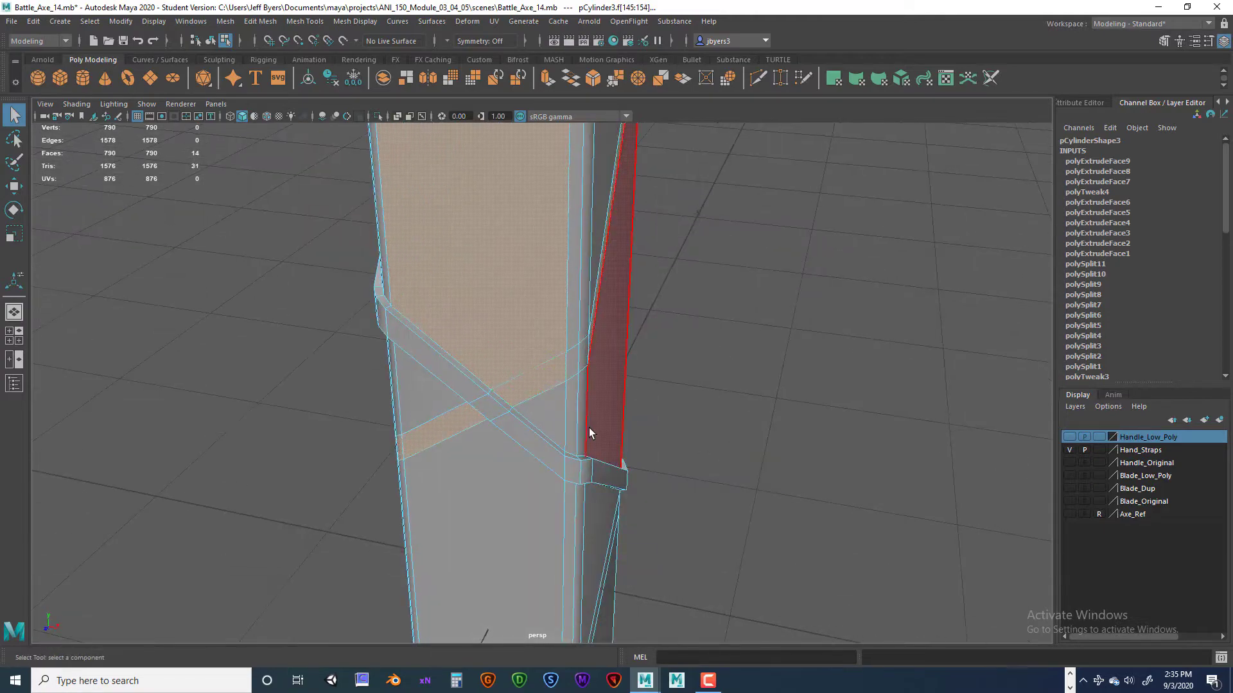
{"action": "left_click_drag", "start_coordinate": [589, 431], "coordinate": [512, 372], "text": "alt"}
{"action": "left_click", "coordinate": [523, 364], "text": "shift"}
{"action": "left_click_drag", "start_coordinate": [567, 402], "coordinate": [638, 444], "text": "alt"}
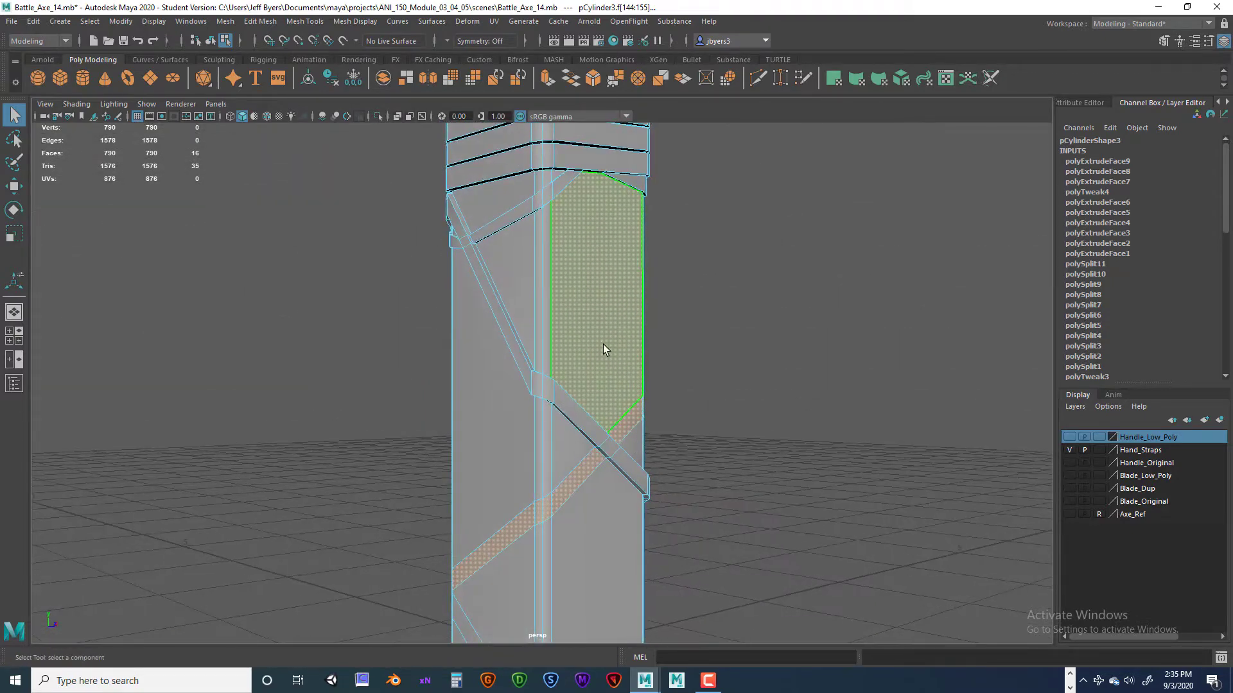
Step: Remove the large handle panel face above the strap from the selection and check the strap's face loop in wireframe display
{"action": "left_click", "coordinate": [586, 323], "text": "ctrl"}
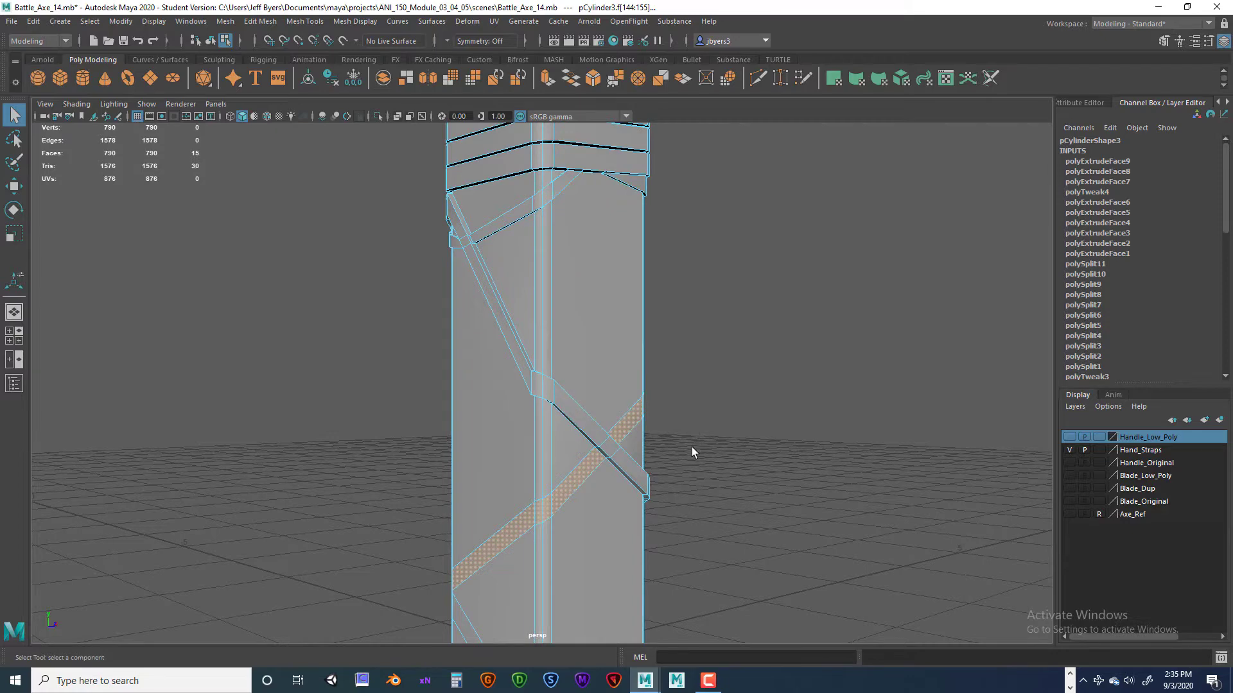
{"action": "key", "text": "4"}
{"action": "scroll", "coordinate": [692, 450], "scroll_direction": "down", "scroll_amount": 5}
{"action": "scroll", "coordinate": [692, 457], "scroll_direction": "up", "scroll_amount": 4}
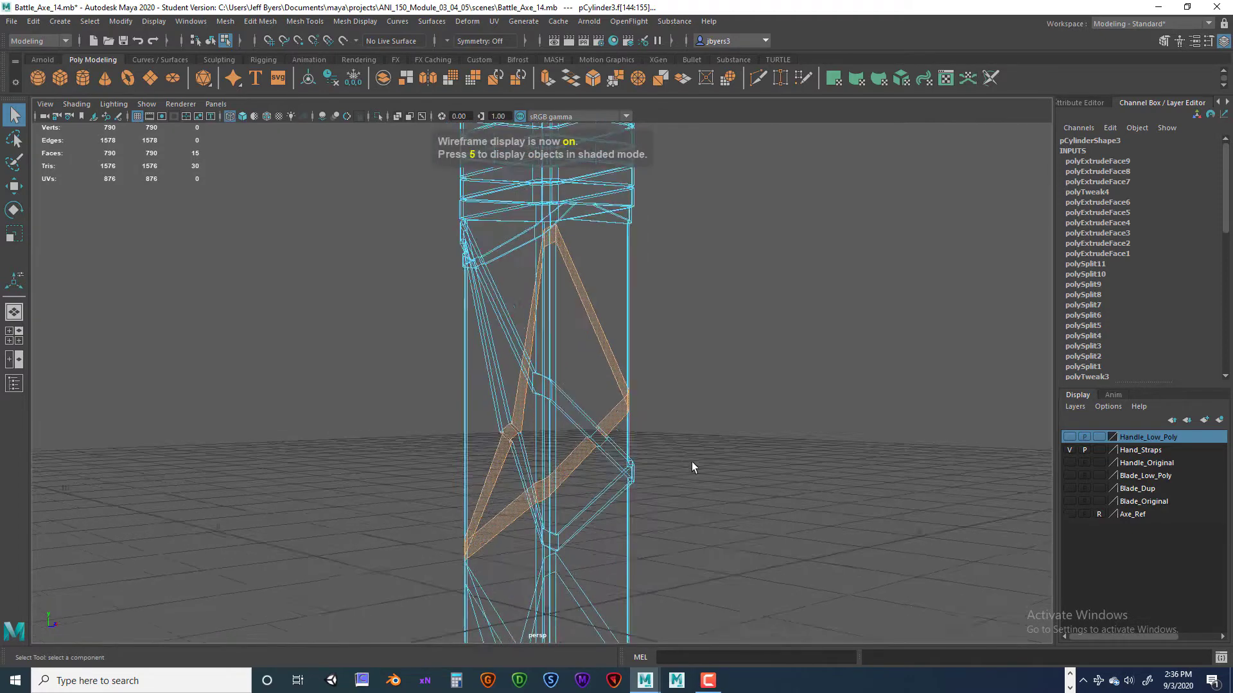
Step: Remove the diamond-shaped crossing face from the diagonal strap's selection in shaded display, keeping the faces on both sides of it selected
{"action": "scroll", "coordinate": [692, 462], "scroll_direction": "up", "scroll_amount": 2}
{"action": "key", "text": "5"}
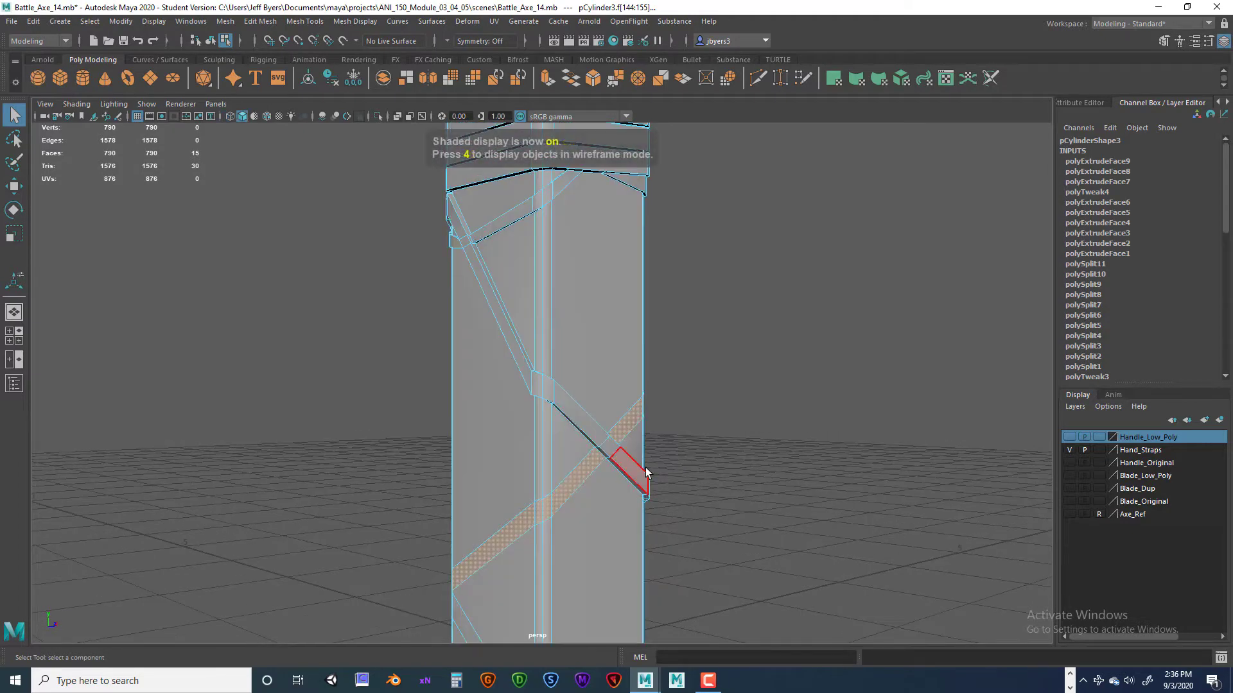
{"action": "left_click_drag", "start_coordinate": [620, 467], "coordinate": [435, 506], "text": "alt"}
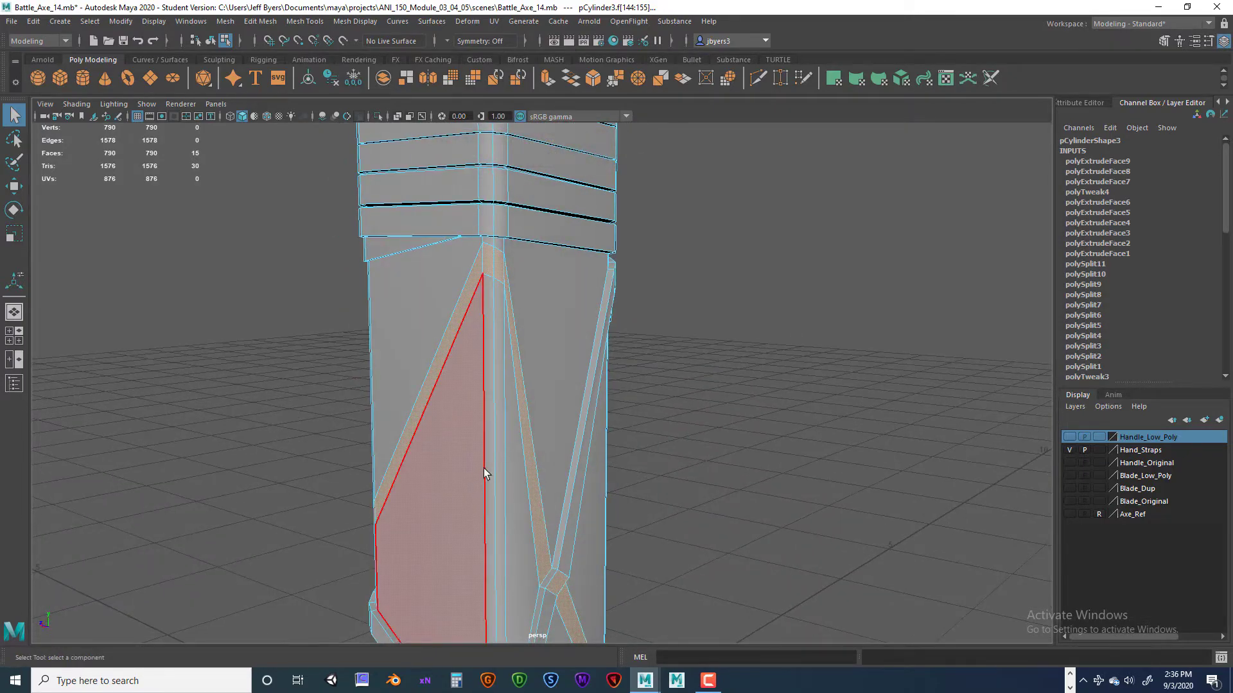
{"action": "left_click_drag", "start_coordinate": [606, 523], "coordinate": [565, 484], "text": "alt"}
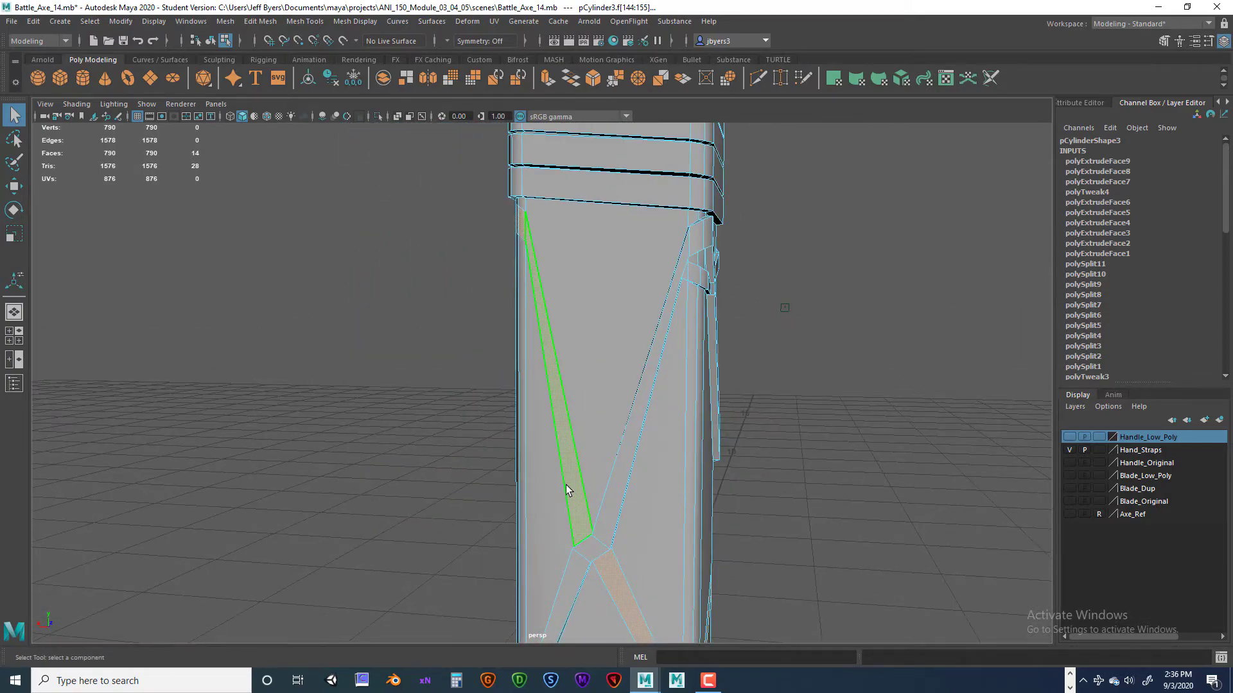
{"action": "left_click", "coordinate": [565, 485], "text": "shift"}
Step: Extrude the selected diagonal strap faces with a Local Translate Z of 0.016 and check the raised strap around the handle
{"action": "key", "text": "ctrl+e"}
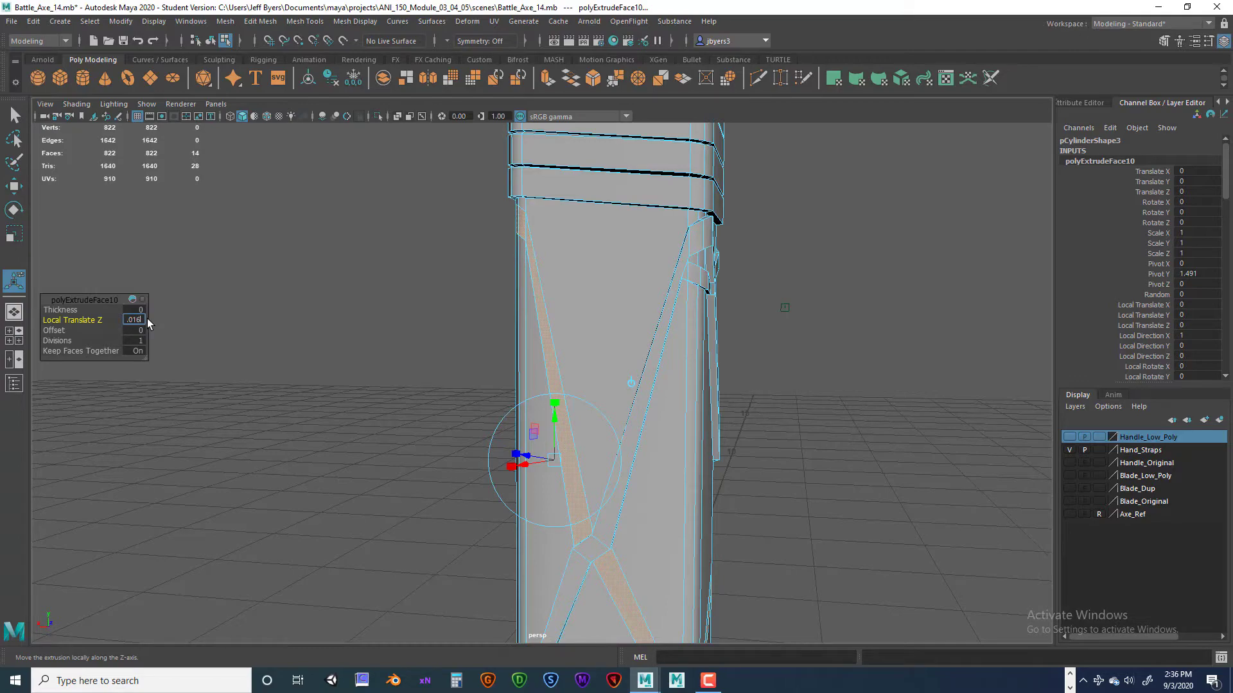
{"action": "key", "text": "Return"}
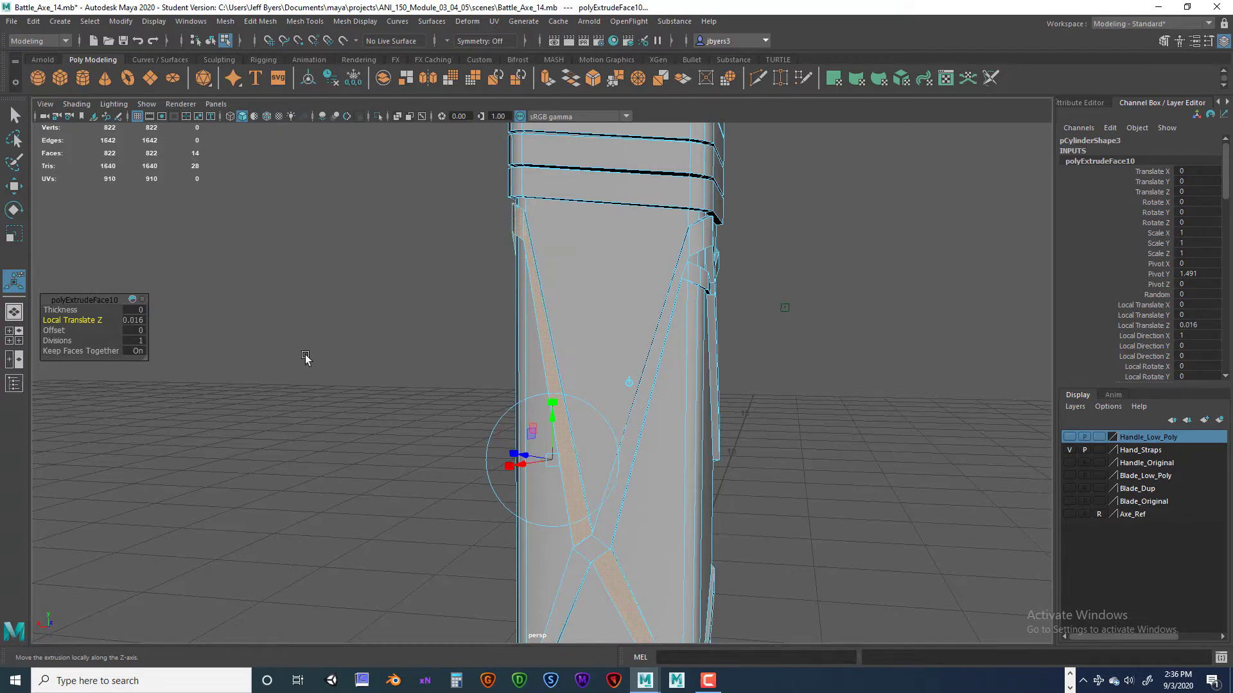
{"action": "left_click_drag", "start_coordinate": [307, 360], "coordinate": [518, 441], "text": "alt"}
{"action": "right_click", "coordinate": [460, 495]}
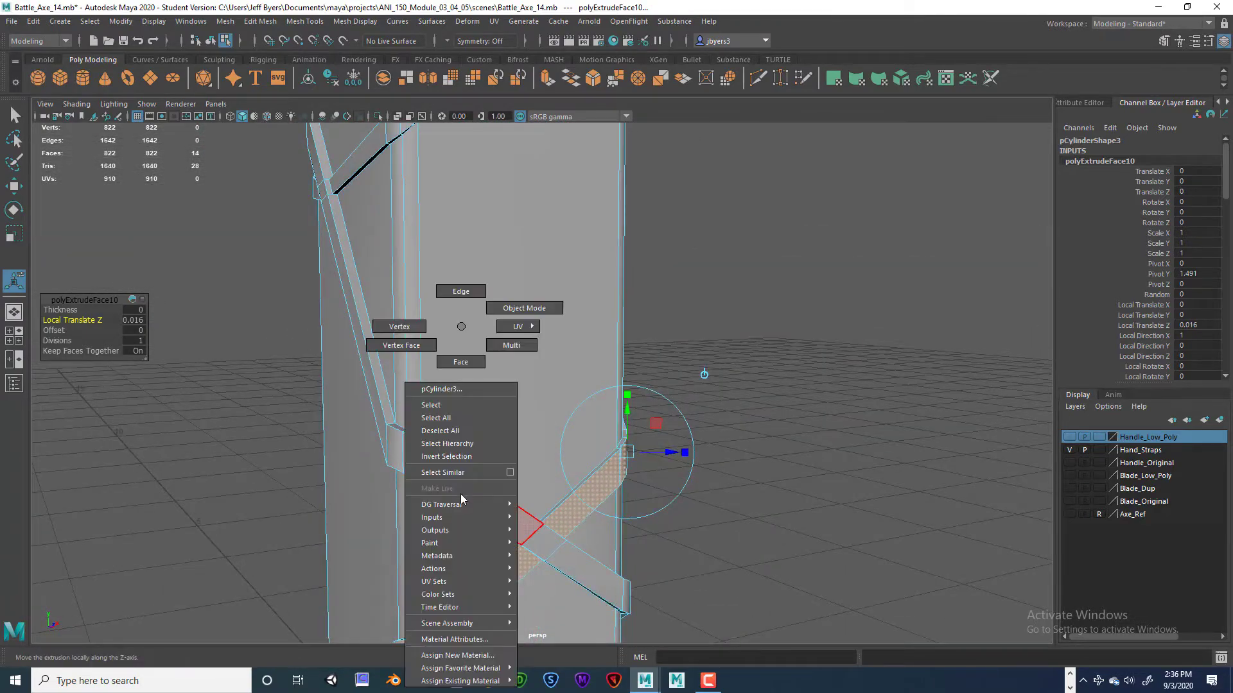
{"action": "left_click", "coordinate": [431, 405]}
{"action": "left_click_drag", "start_coordinate": [647, 460], "coordinate": [578, 401], "text": "alt"}
{"action": "left_click", "coordinate": [681, 462]}
{"action": "scroll", "coordinate": [727, 467], "scroll_direction": "down", "scroll_amount": 3}
{"action": "key", "text": "ctrl+z"}
Step: Select three consecutive faces of the next diagonal strap lower on the handle, through its crossing point to the corner
{"action": "left_click_drag", "start_coordinate": [668, 332], "coordinate": [578, 551], "text": "alt"}
{"action": "left_click", "coordinate": [597, 319]}
{"action": "left_click", "coordinate": [518, 520]}
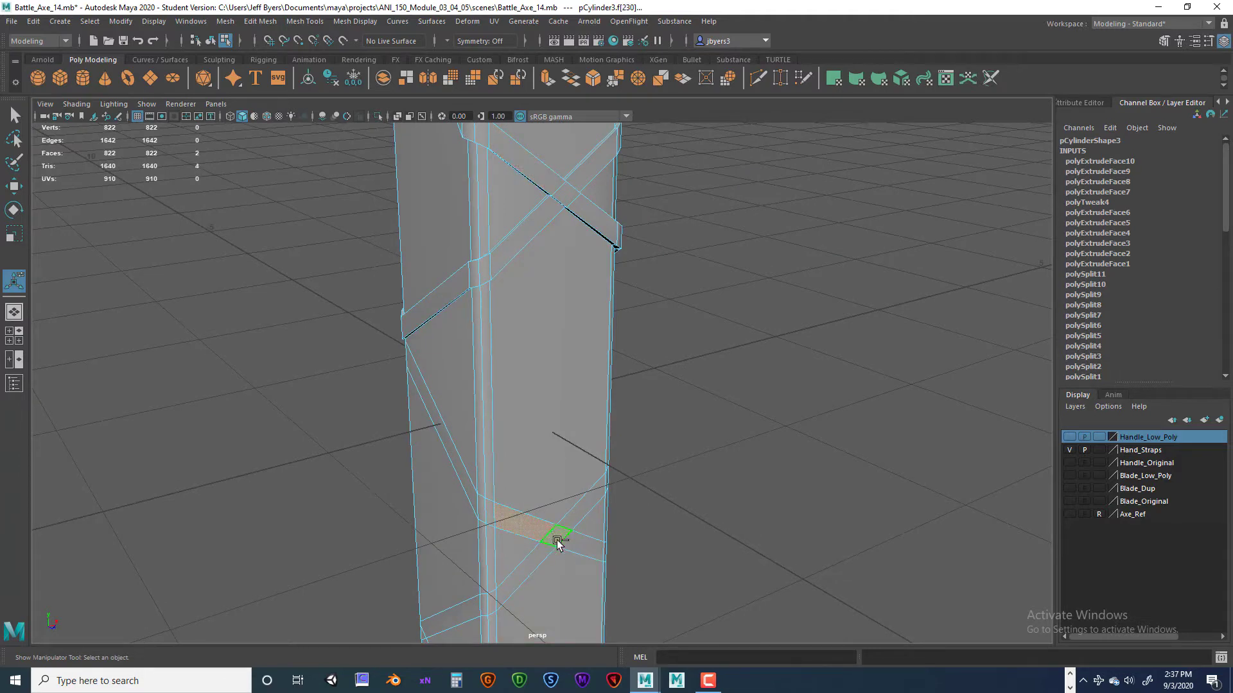
{"action": "left_click", "coordinate": [586, 547], "text": "shift"}
{"action": "left_click_drag", "start_coordinate": [580, 511], "coordinate": [617, 496], "text": "alt"}
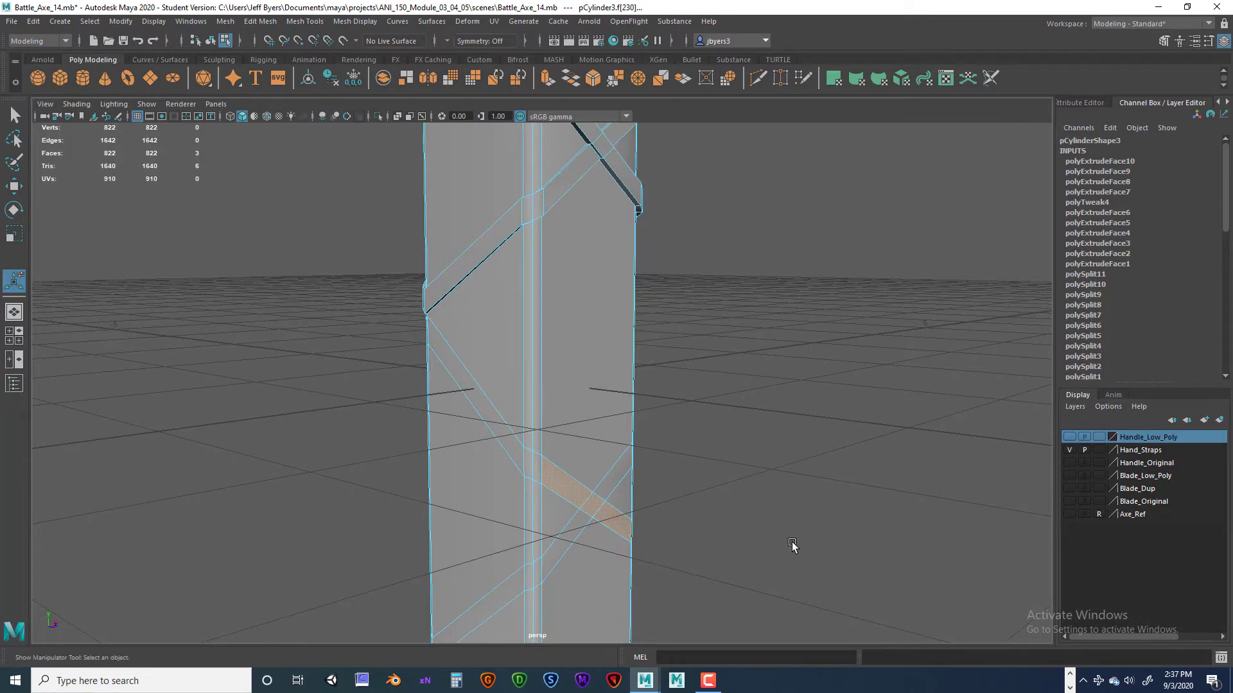
Step: Select the whole handle object, delete its construction history and freeze its transformations
{"action": "scroll", "coordinate": [549, 359], "scroll_direction": "down", "scroll_amount": 3}
{"action": "middle_click_drag", "start_coordinate": [542, 351], "coordinate": [538, 457], "text": "alt"}
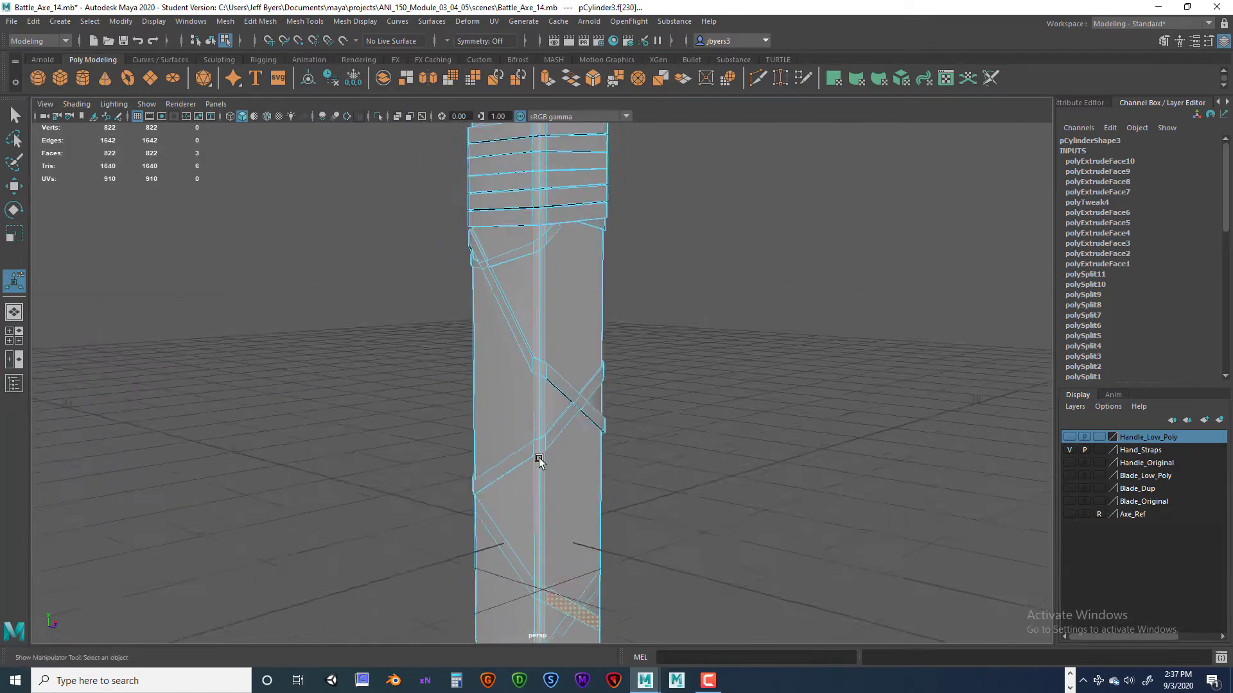
{"action": "left_click_drag", "start_coordinate": [538, 458], "coordinate": [531, 418], "text": "alt"}
{"action": "right_click", "coordinate": [532, 407]}
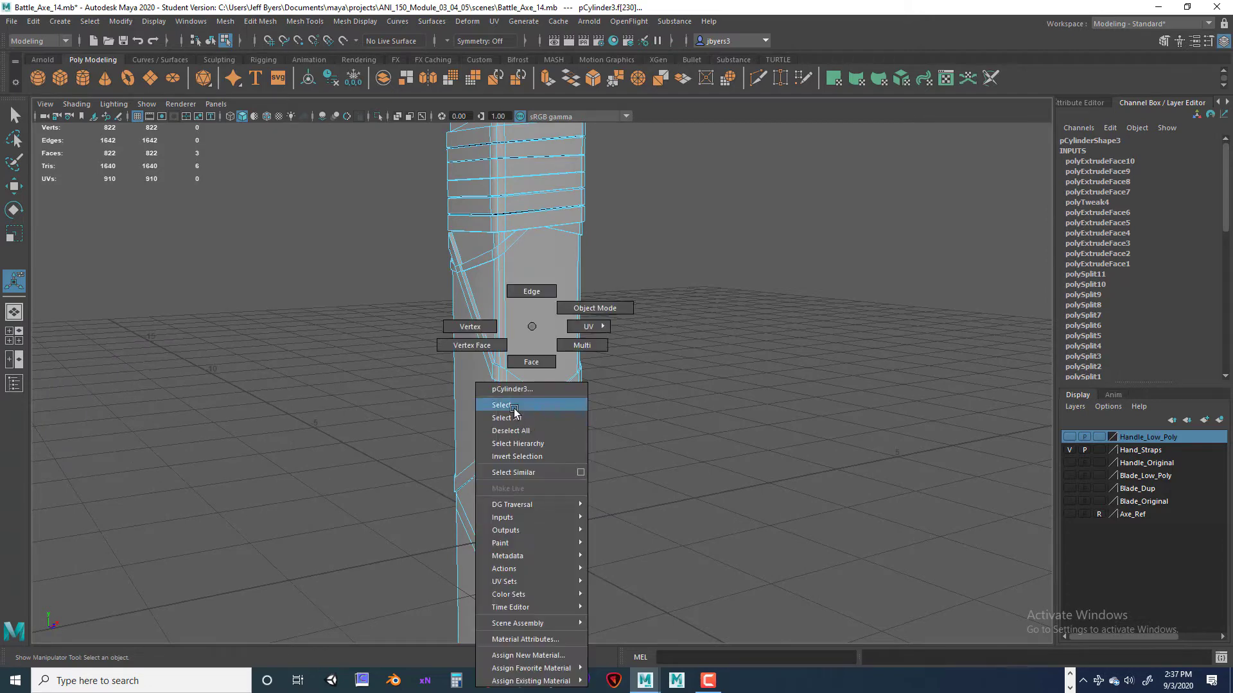
{"action": "left_click", "coordinate": [514, 409]}
{"action": "scroll", "coordinate": [600, 445], "scroll_direction": "down", "scroll_amount": 4}
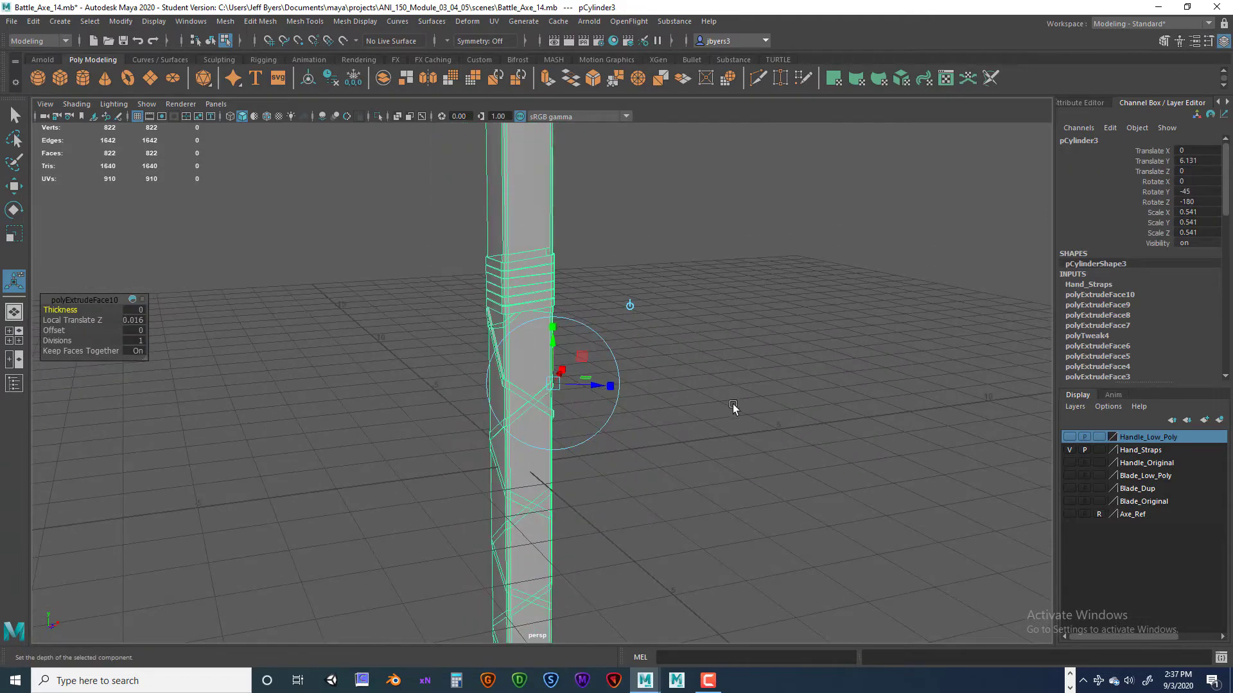
{"action": "scroll", "coordinate": [733, 407], "scroll_direction": "down", "scroll_amount": 5}
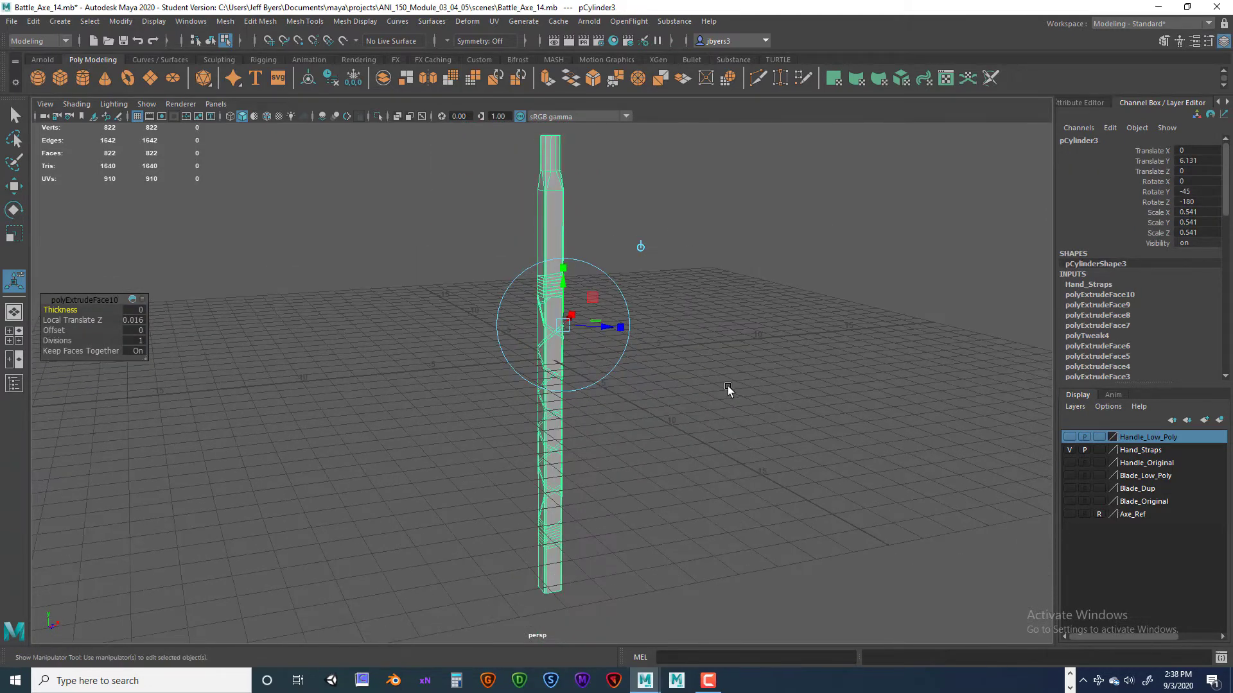
{"action": "left_click", "coordinate": [328, 77]}
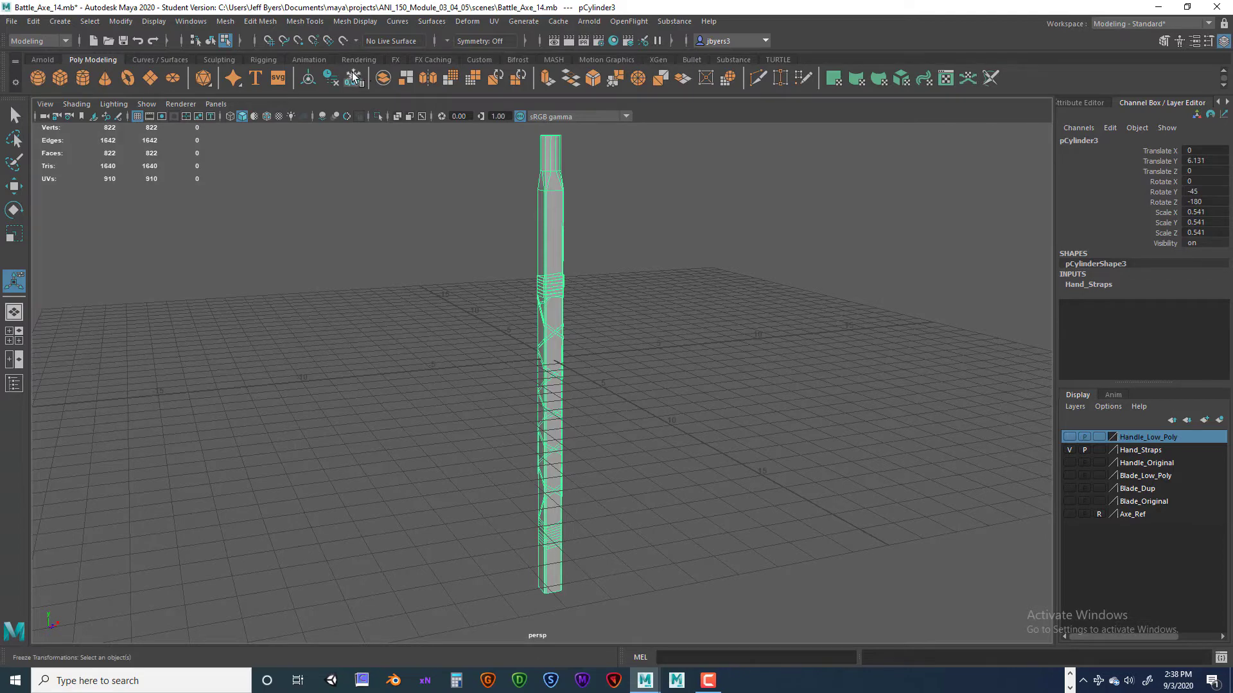
{"action": "left_click", "coordinate": [353, 77]}
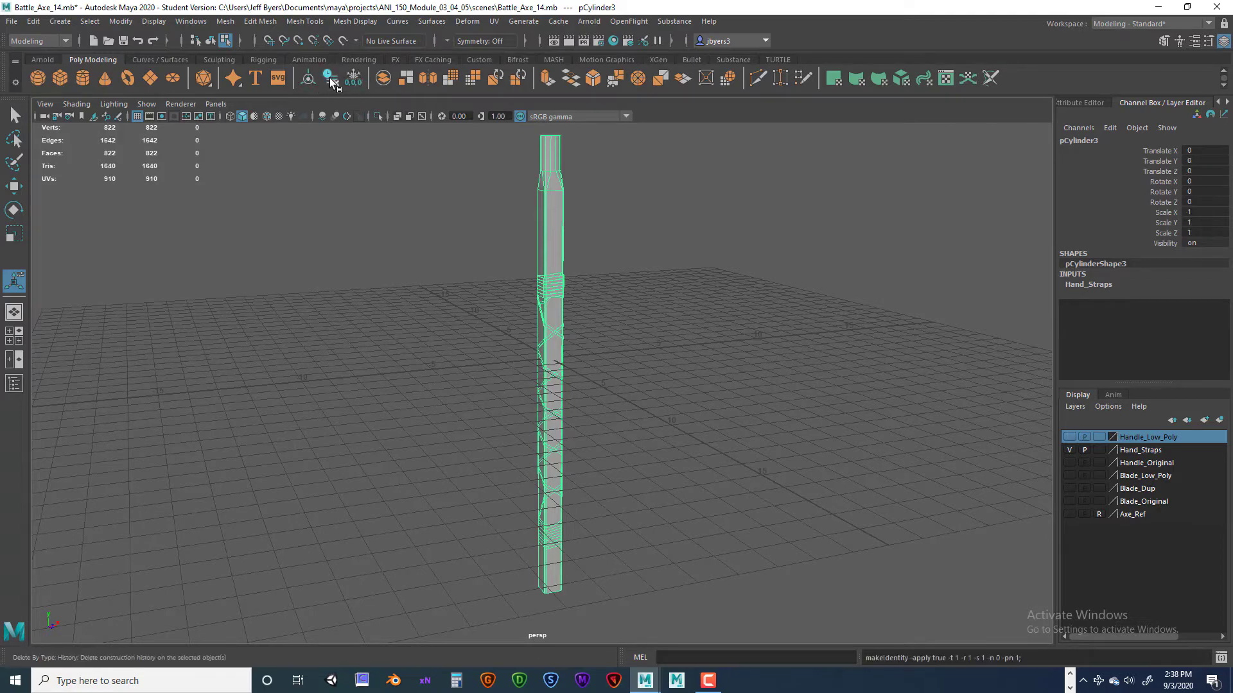
Step: Save the scene under the new name Battle_Axe_15
{"action": "left_click", "coordinate": [14, 23]}
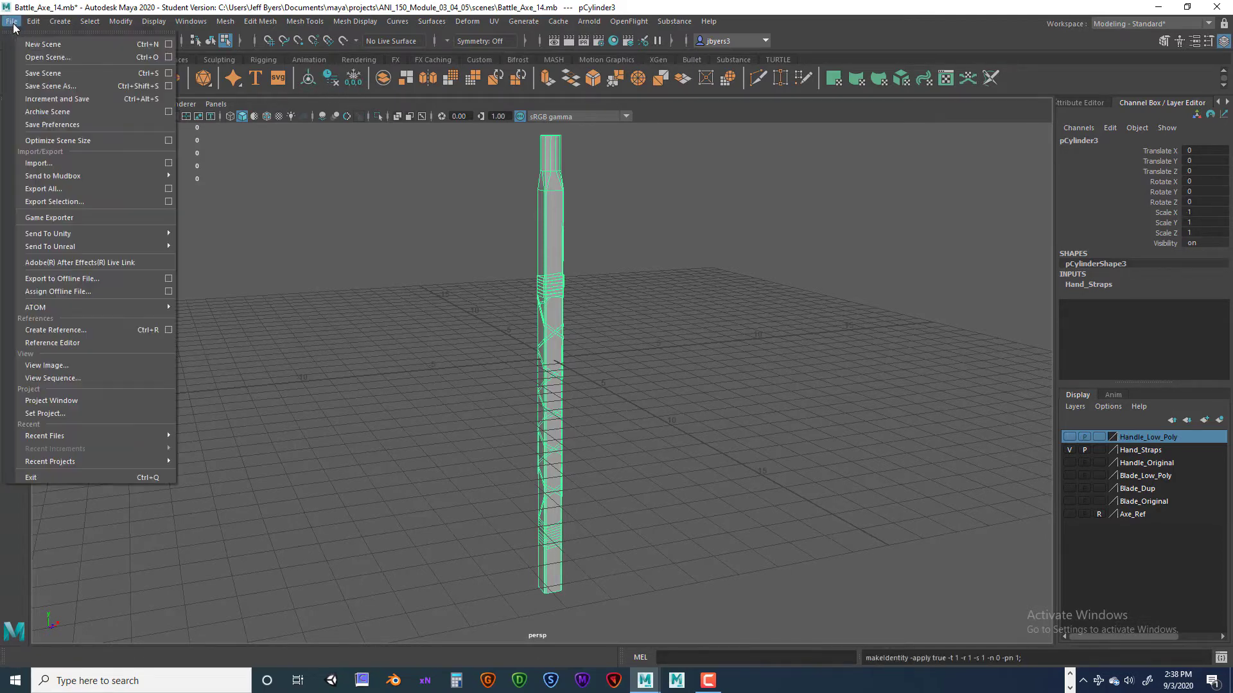
{"action": "left_click", "coordinate": [57, 87]}
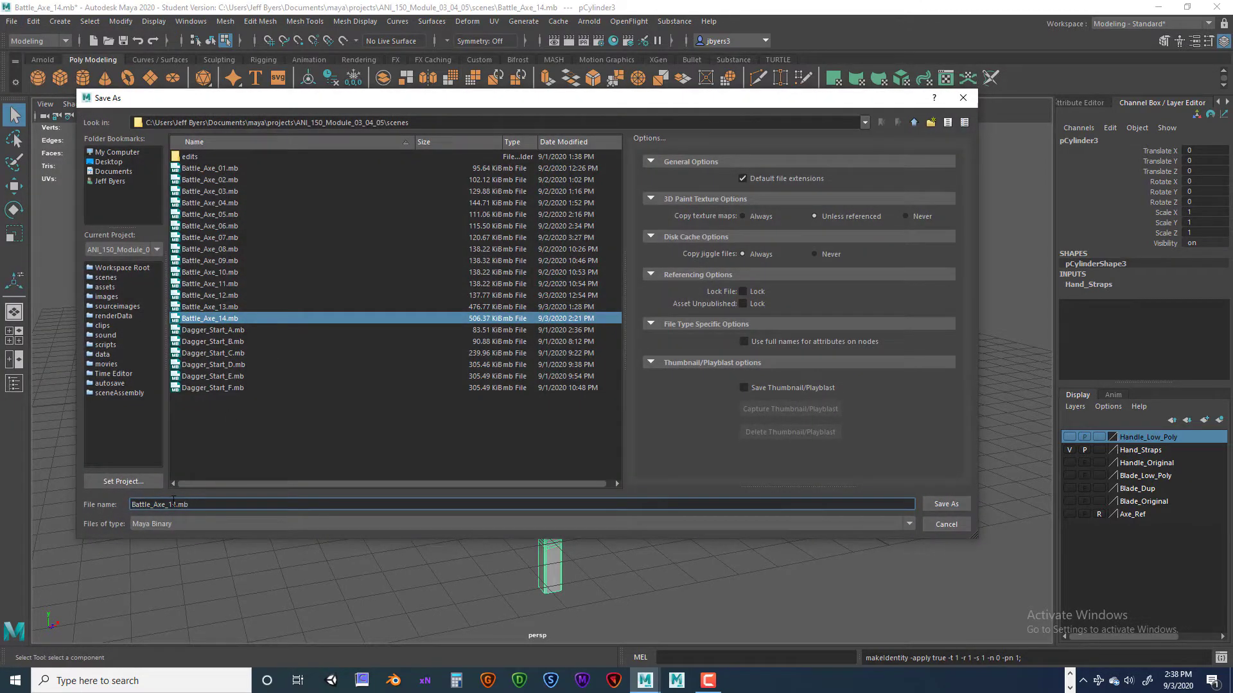
{"action": "type", "text": "5"}
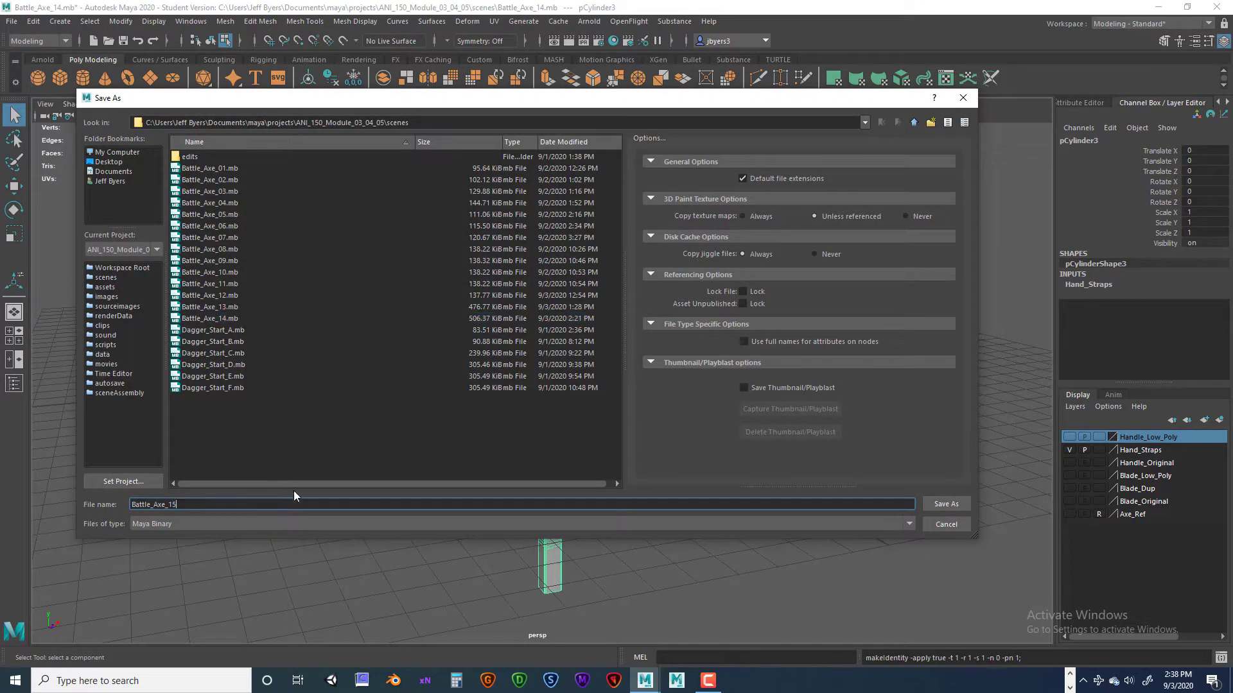
{"action": "left_click", "coordinate": [945, 505]}
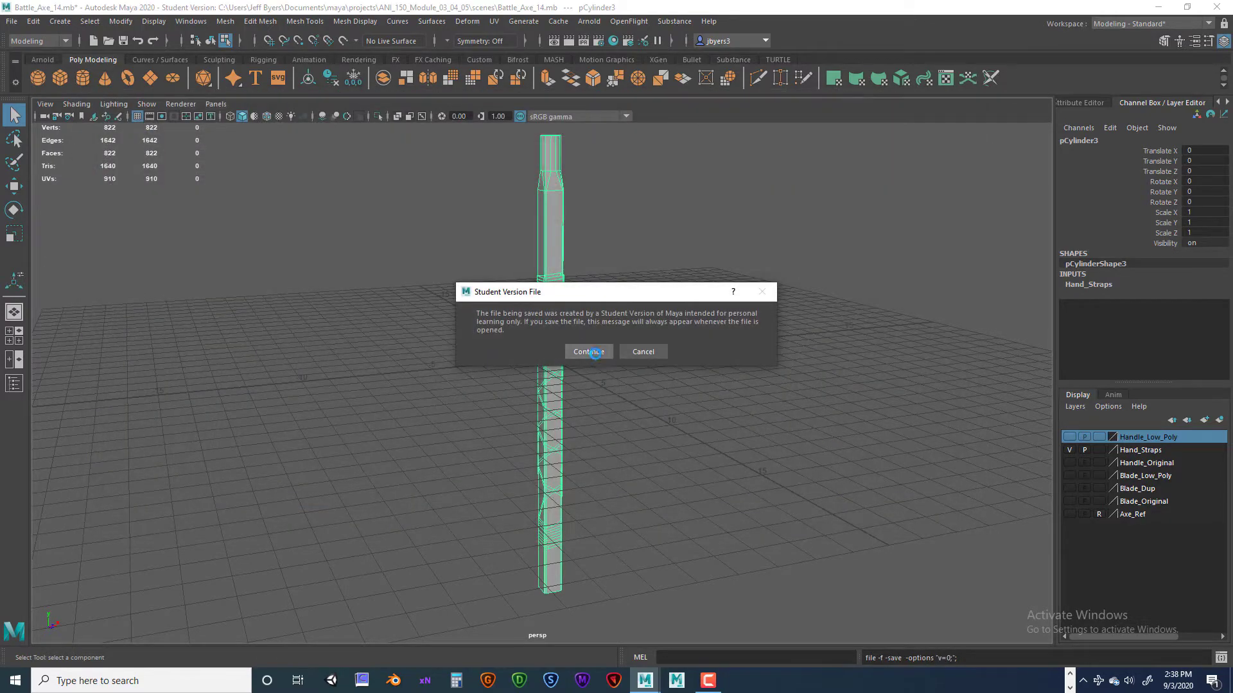
{"action": "left_click", "coordinate": [586, 352]}
Step: Turn on wireframe on shaded display for the strapped handle
{"action": "left_click_drag", "start_coordinate": [728, 496], "coordinate": [610, 400], "text": "alt"}
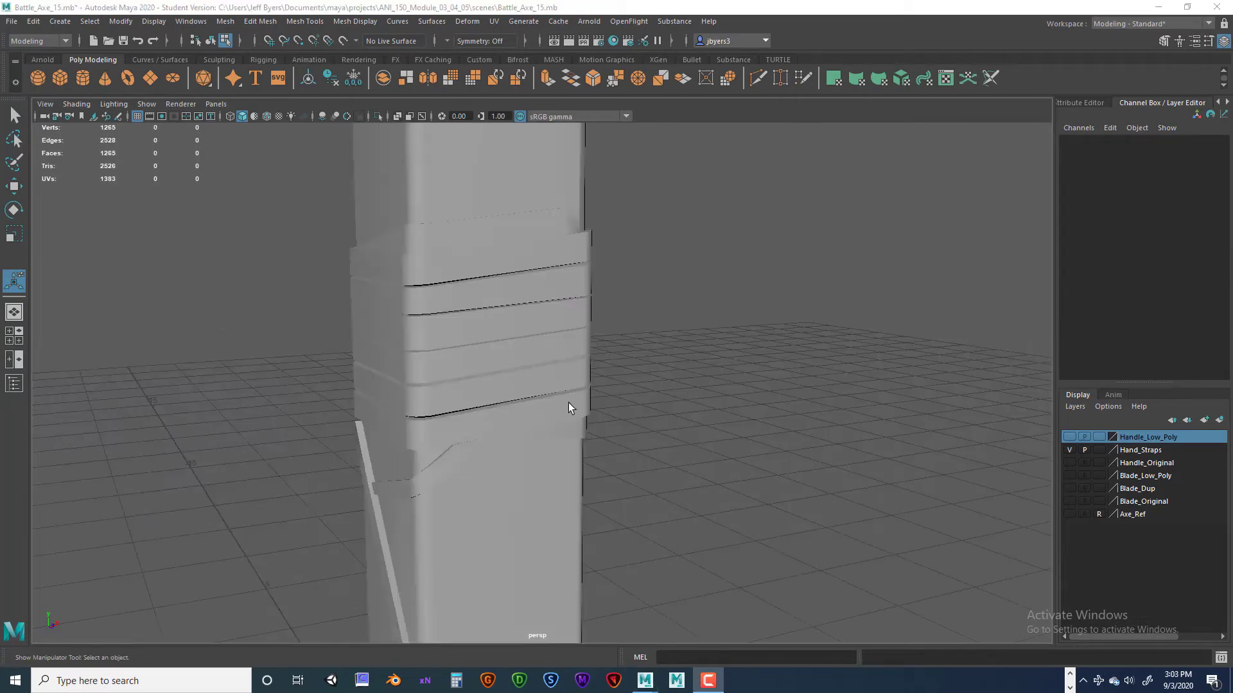
{"action": "left_click_drag", "start_coordinate": [569, 407], "coordinate": [429, 285], "text": "alt"}
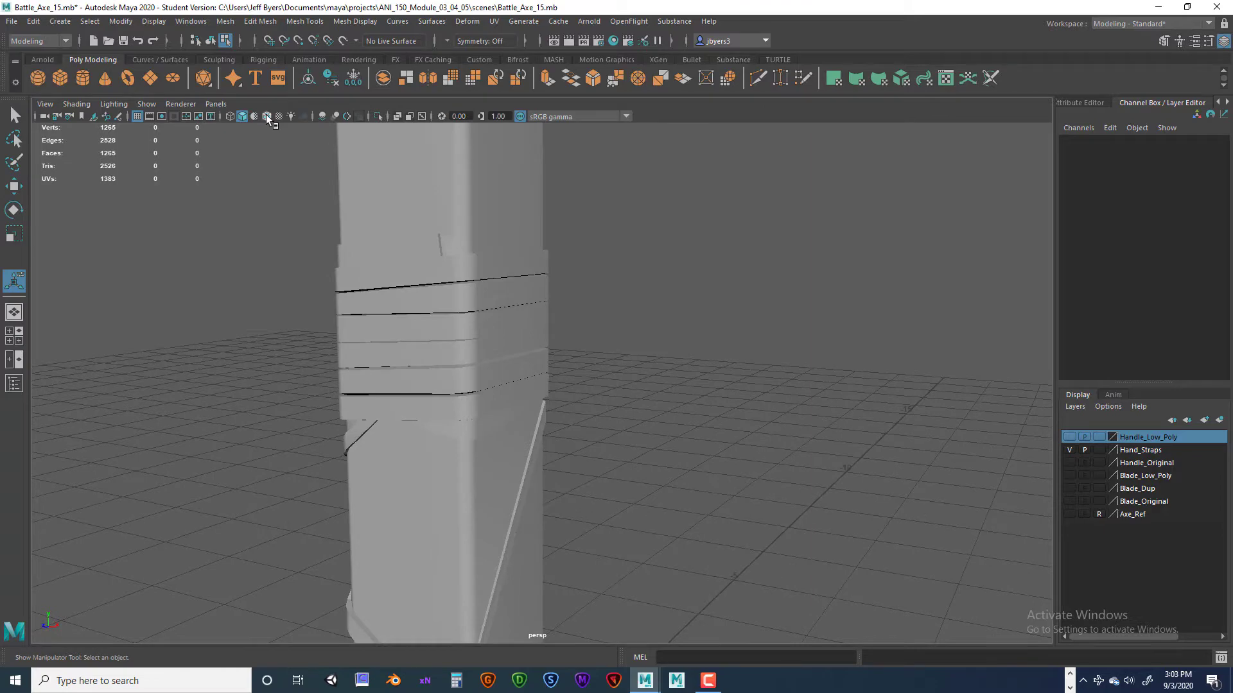
{"action": "left_click_drag", "start_coordinate": [534, 322], "coordinate": [464, 263], "text": "alt"}
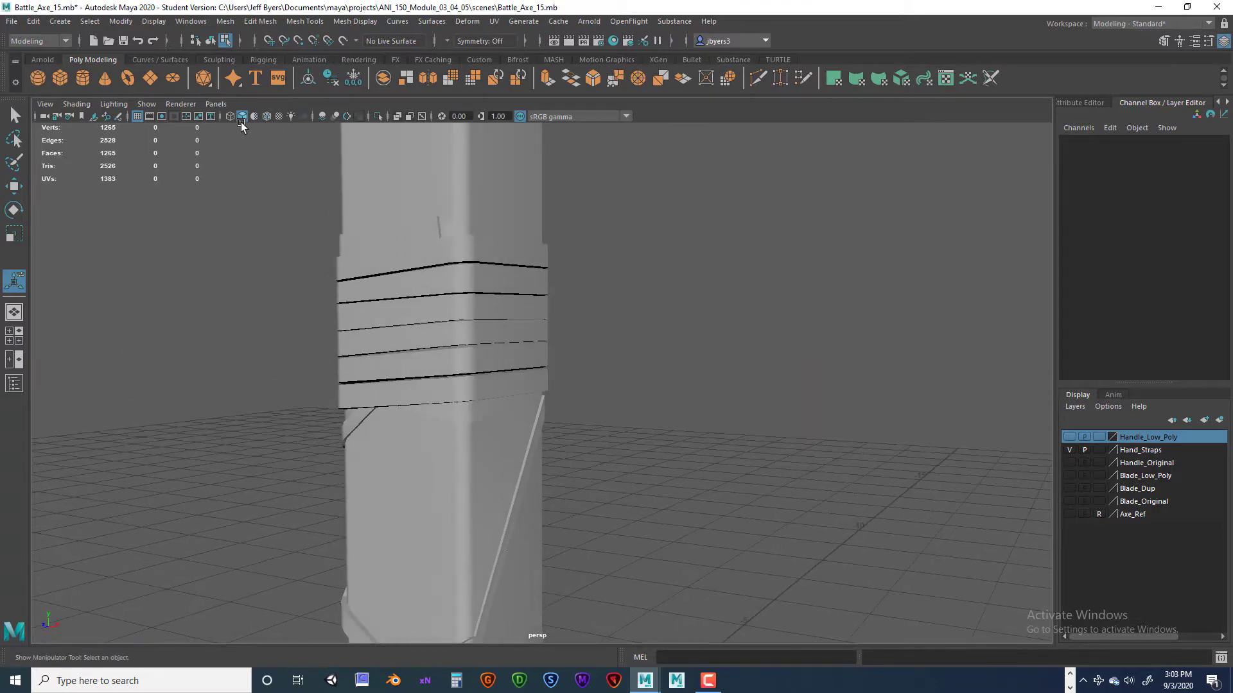
{"action": "left_click", "coordinate": [265, 119]}
{"action": "mouse_move", "coordinate": [537, 386]}
{"action": "left_mouse_down", "text": "alt"}
{"action": "mouse_move", "coordinate": [578, 426]}
{"action": "mouse_move", "coordinate": [614, 432]}
{"action": "mouse_move", "coordinate": [615, 329]}
{"action": "mouse_move", "coordinate": [490, 278]}
{"action": "mouse_move", "coordinate": [591, 317]}
{"action": "mouse_move", "coordinate": [572, 292]}
{"action": "mouse_move", "coordinate": [605, 295]}
{"action": "mouse_move", "coordinate": [619, 380]}
{"action": "mouse_move", "coordinate": [655, 395]}
{"action": "mouse_move", "coordinate": [603, 295]}
{"action": "mouse_move", "coordinate": [608, 314]}
{"action": "mouse_move", "coordinate": [622, 252]}
{"action": "mouse_move", "coordinate": [633, 322]}
{"action": "mouse_move", "coordinate": [728, 342]}
{"action": "mouse_move", "coordinate": [700, 337]}
{"action": "left_mouse_up", "text": "alt"}
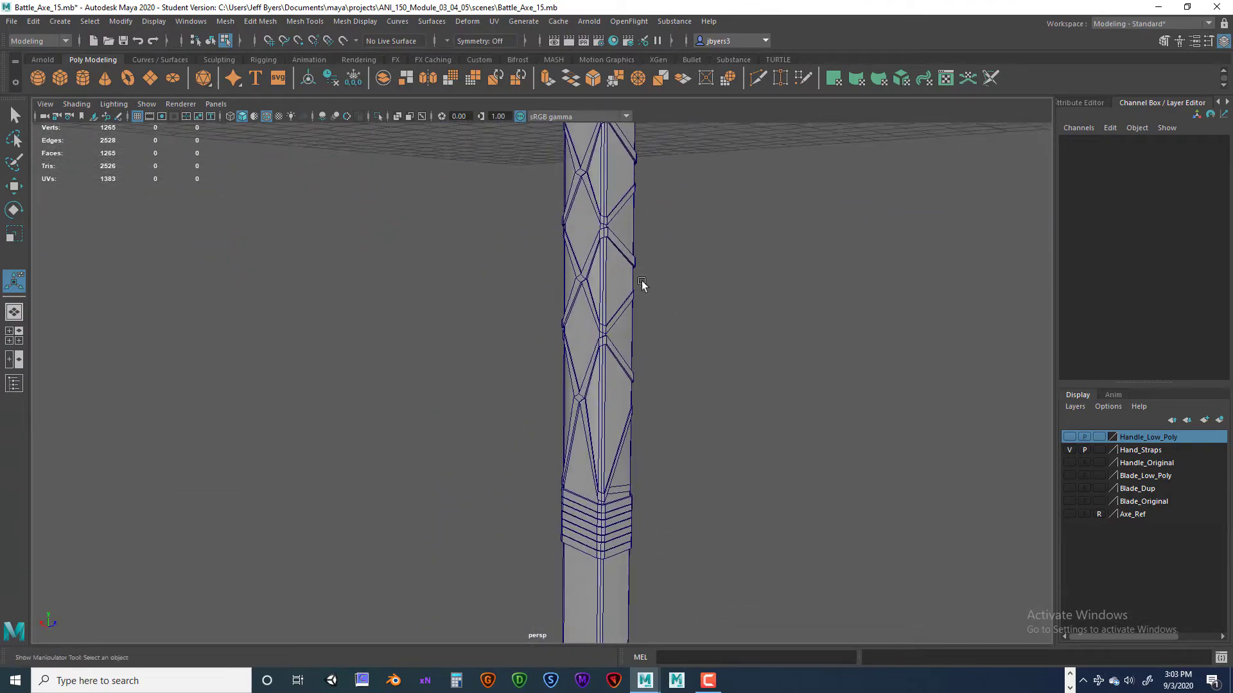
Step: Examine the extruded straps along the handle and look closely at one of the diamond-shaped crossings
{"action": "middle_click_drag", "start_coordinate": [641, 280], "coordinate": [611, 419], "text": "alt"}
{"action": "scroll", "coordinate": [611, 418], "scroll_direction": "up", "scroll_amount": 5}
{"action": "mouse_move", "coordinate": [599, 388]}
{"action": "left_mouse_down", "text": "alt"}
{"action": "mouse_move", "coordinate": [627, 383]}
{"action": "mouse_move", "coordinate": [594, 482]}
{"action": "mouse_move", "coordinate": [619, 393]}
{"action": "left_mouse_up", "text": "alt"}
{"action": "scroll", "coordinate": [634, 406], "scroll_direction": "down", "scroll_amount": 4}
{"action": "middle_click_drag", "start_coordinate": [633, 405], "coordinate": [641, 548], "text": "alt"}
{"action": "scroll", "coordinate": [647, 468], "scroll_direction": "up", "scroll_amount": 7}
{"action": "middle_click_drag", "start_coordinate": [646, 468], "coordinate": [465, 153], "text": "alt"}
{"action": "middle_click_drag", "start_coordinate": [579, 379], "coordinate": [587, 450], "text": "alt"}
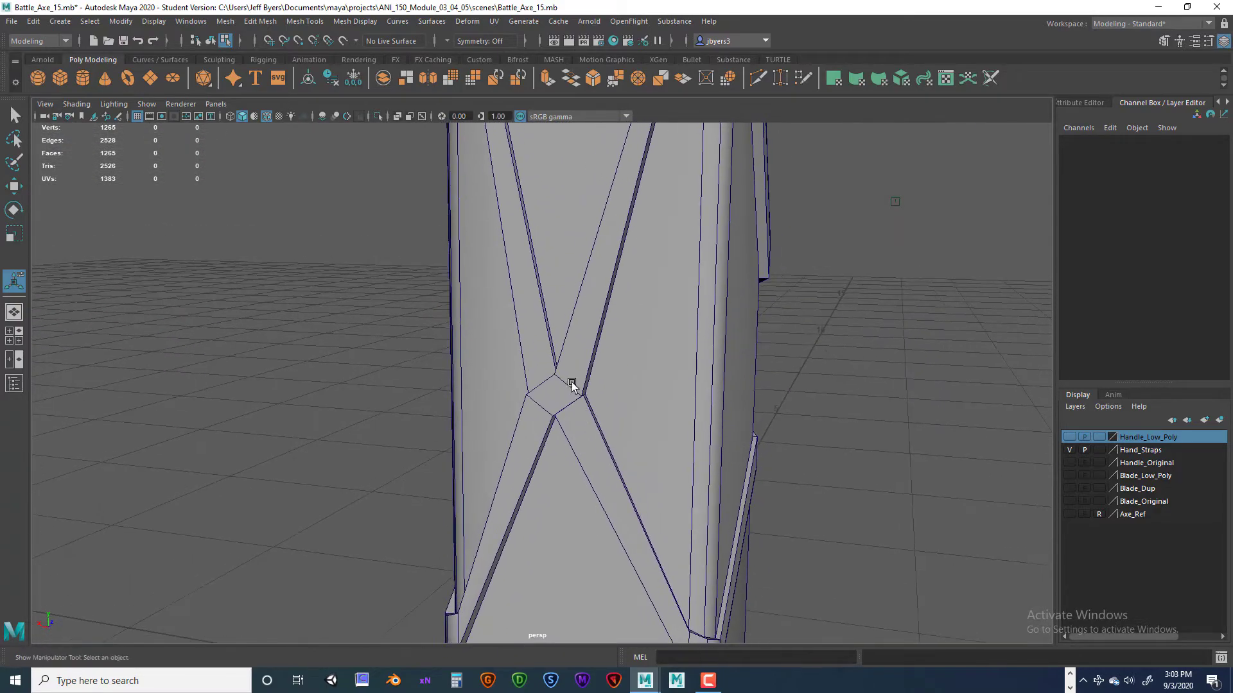
Step: Switch the handle to vertex editing and select the vertices around one diamond-shaped strap crossing in wireframe display
{"action": "right_click_drag", "start_coordinate": [564, 372], "coordinate": [565, 292]}
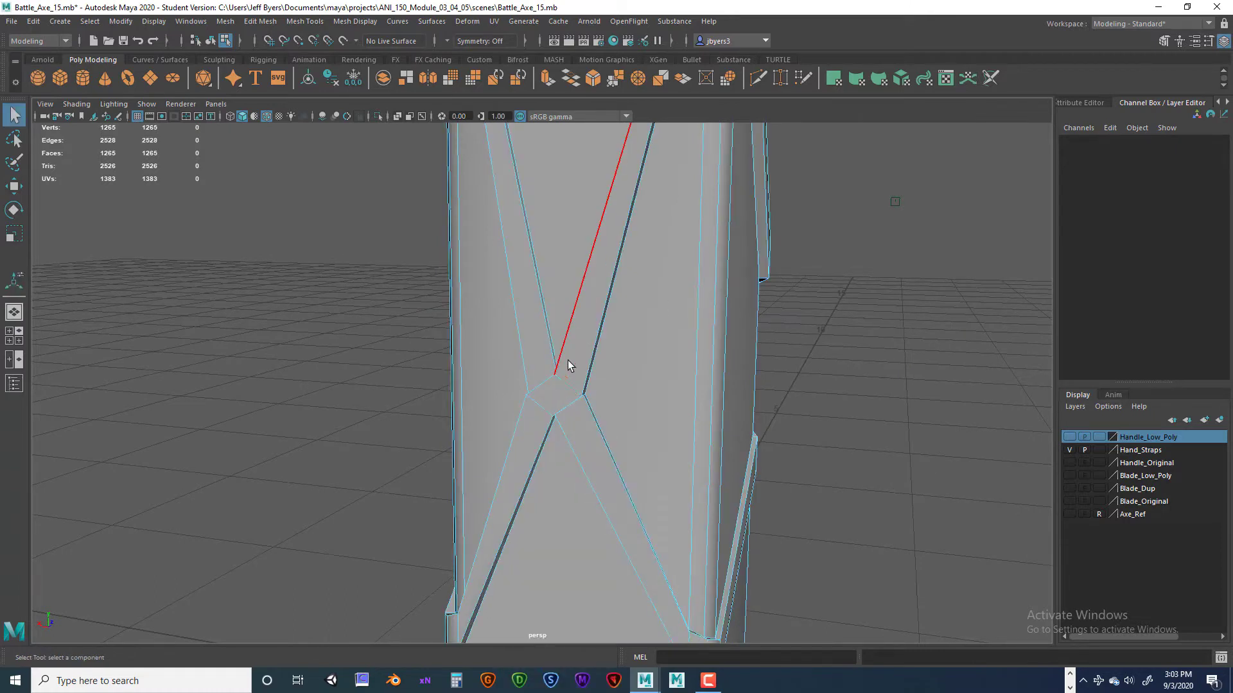
{"action": "right_click_drag", "start_coordinate": [567, 360], "coordinate": [544, 345]}
{"action": "key", "text": "4"}
{"action": "mouse_move", "coordinate": [618, 397]}
{"action": "left_mouse_down", "text": "alt"}
{"action": "mouse_move", "coordinate": [609, 402]}
{"action": "mouse_move", "coordinate": [622, 385]}
{"action": "mouse_move", "coordinate": [607, 379]}
{"action": "left_mouse_up", "text": "alt"}
{"action": "left_click_drag", "start_coordinate": [364, 307], "coordinate": [451, 379]}
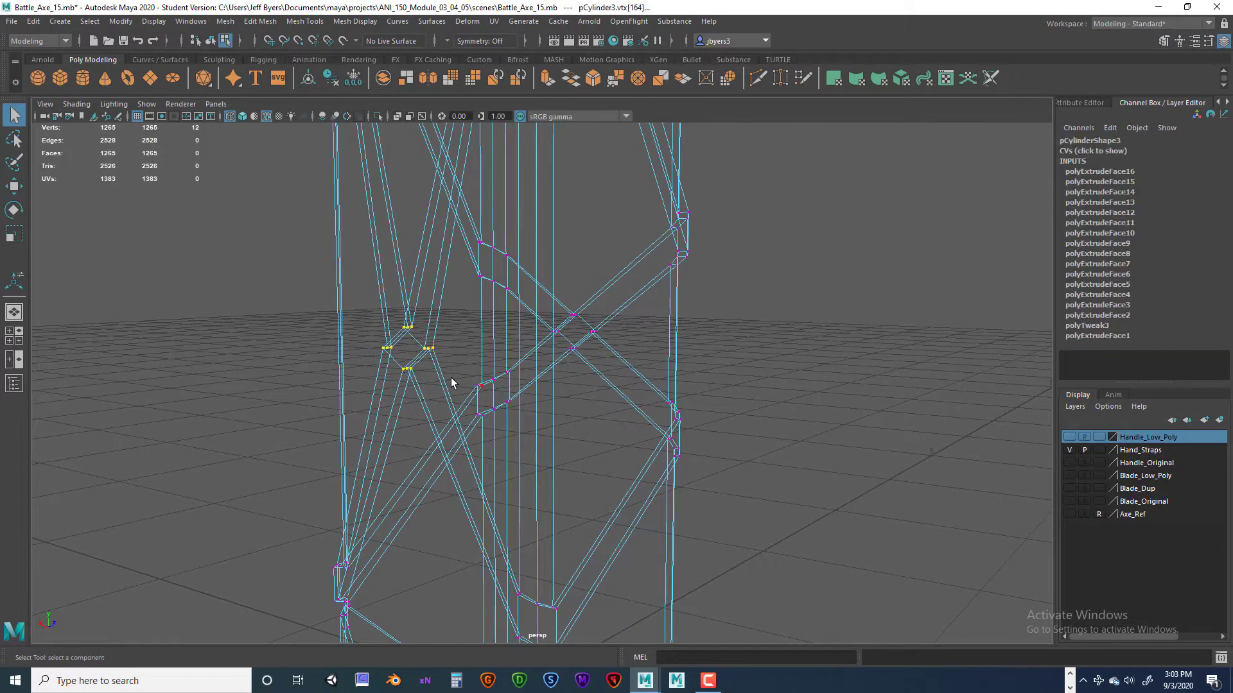
{"action": "key", "text": "f"}
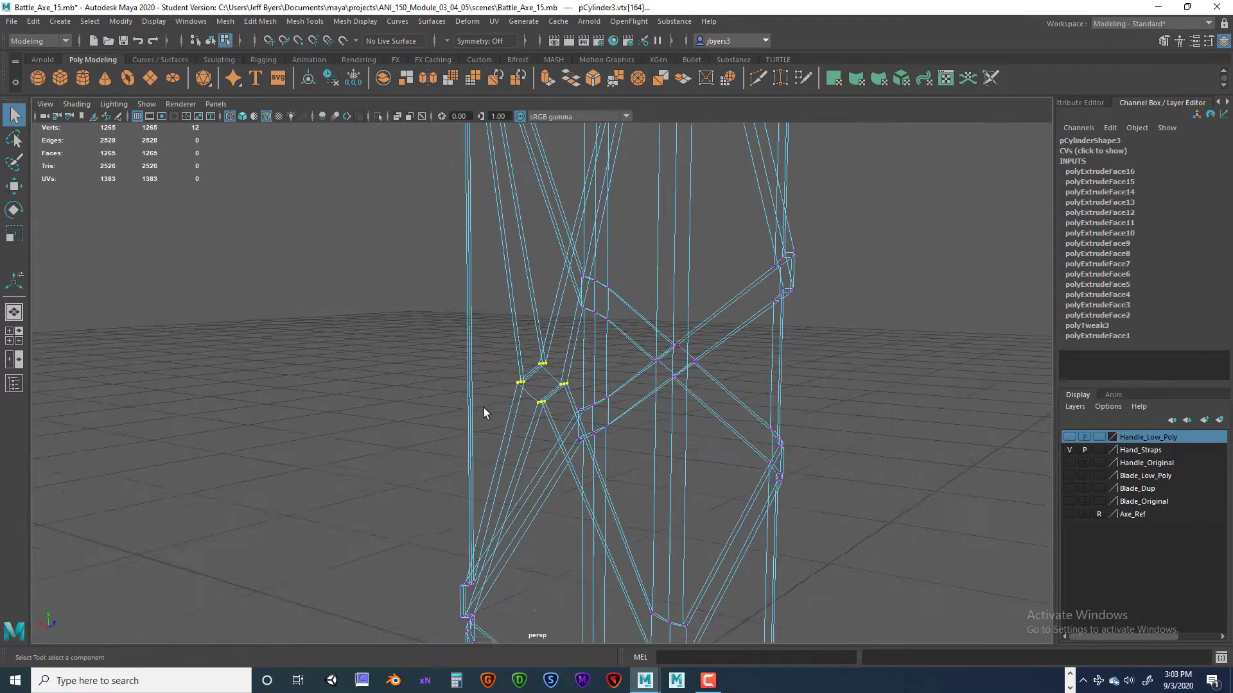
{"action": "mouse_move", "coordinate": [592, 424]}
{"action": "left_mouse_down", "text": "alt"}
{"action": "mouse_move", "coordinate": [553, 422]}
{"action": "mouse_move", "coordinate": [613, 418]}
{"action": "mouse_move", "coordinate": [526, 421]}
{"action": "mouse_move", "coordinate": [622, 416]}
{"action": "mouse_move", "coordinate": [553, 424]}
{"action": "mouse_move", "coordinate": [614, 425]}
{"action": "left_mouse_up", "text": "alt"}
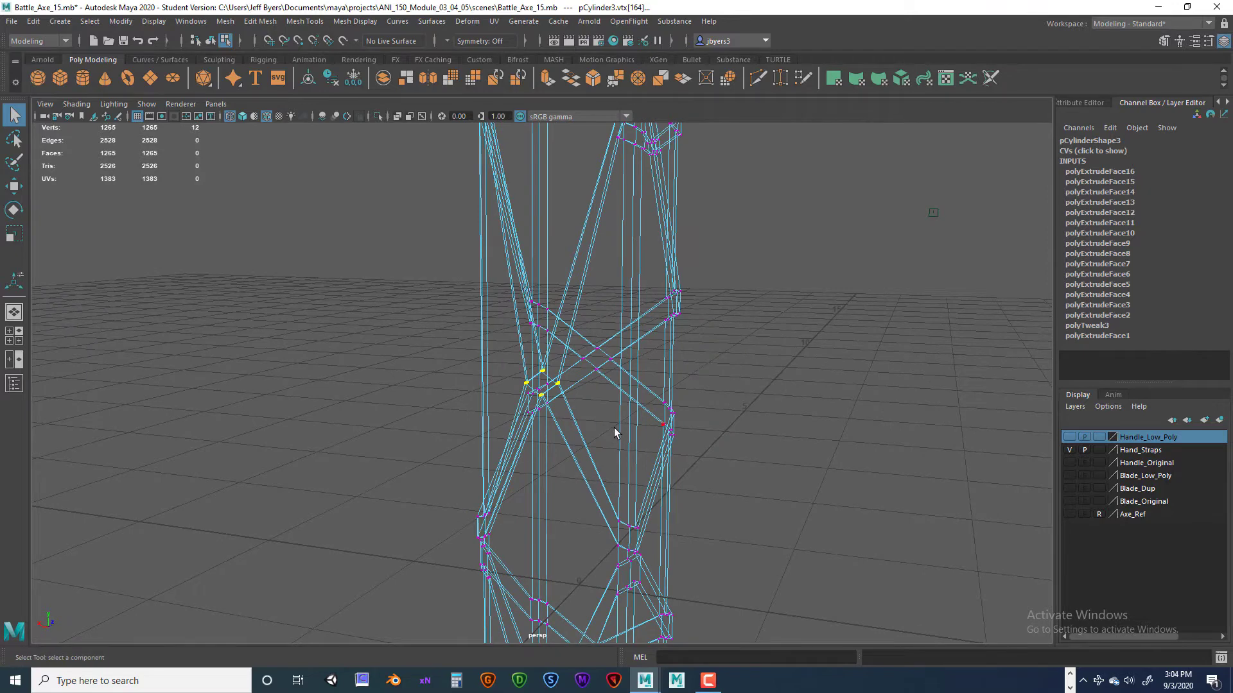
Step: Clear the vertex selection and reselect the same crossing's vertices with a selection box in shaded display
{"action": "key", "text": "5"}
{"action": "left_click", "coordinate": [726, 356]}
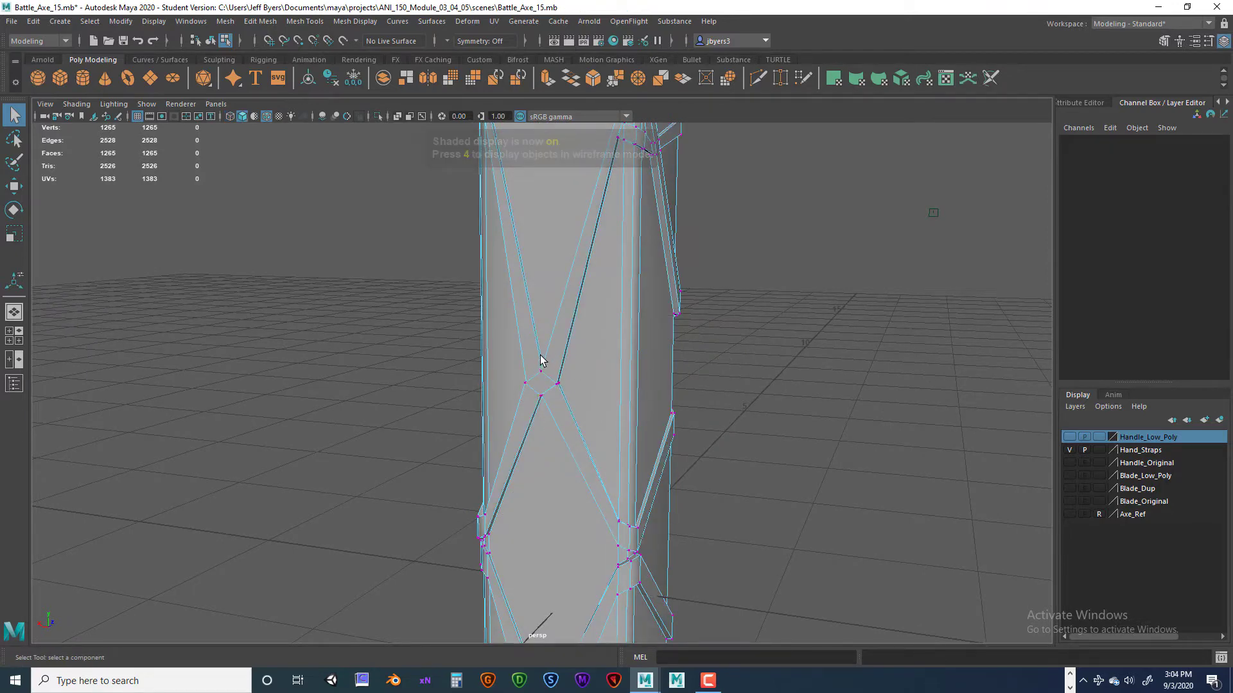
{"action": "left_click_drag", "start_coordinate": [506, 343], "coordinate": [583, 423]}
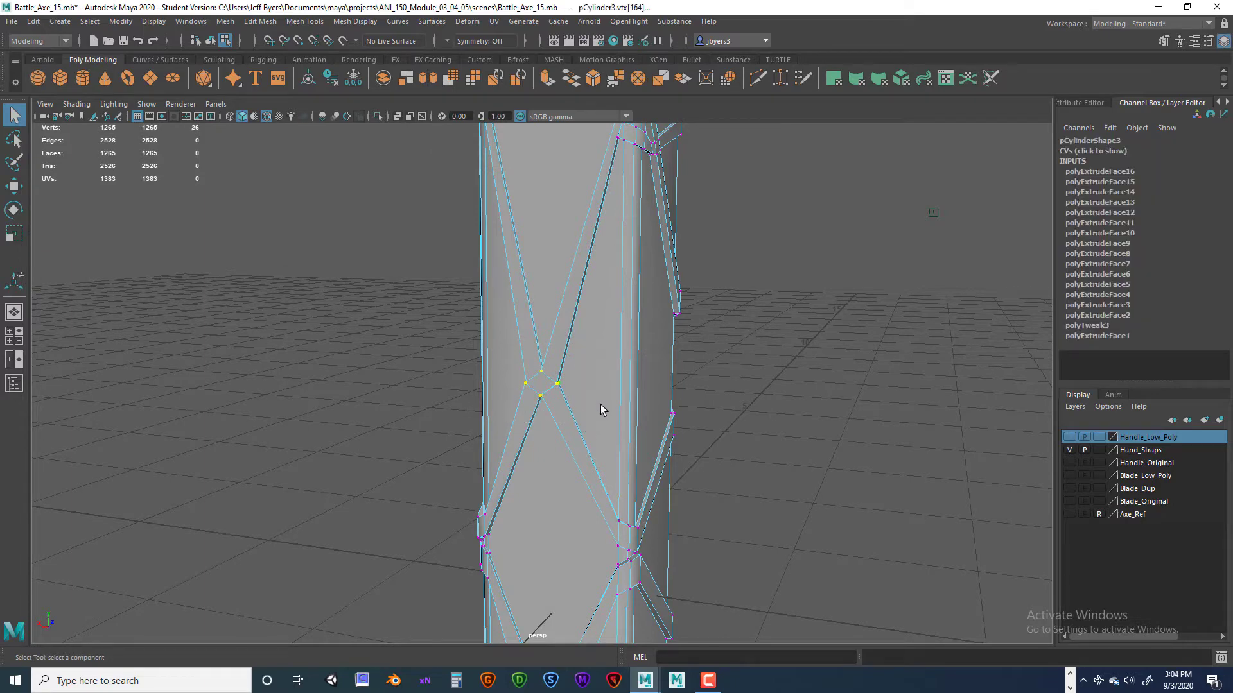
Step: Compare the selected vertices in wireframe and shaded display to check whether hidden vertices behind the crossing are included
{"action": "key", "text": "4"}
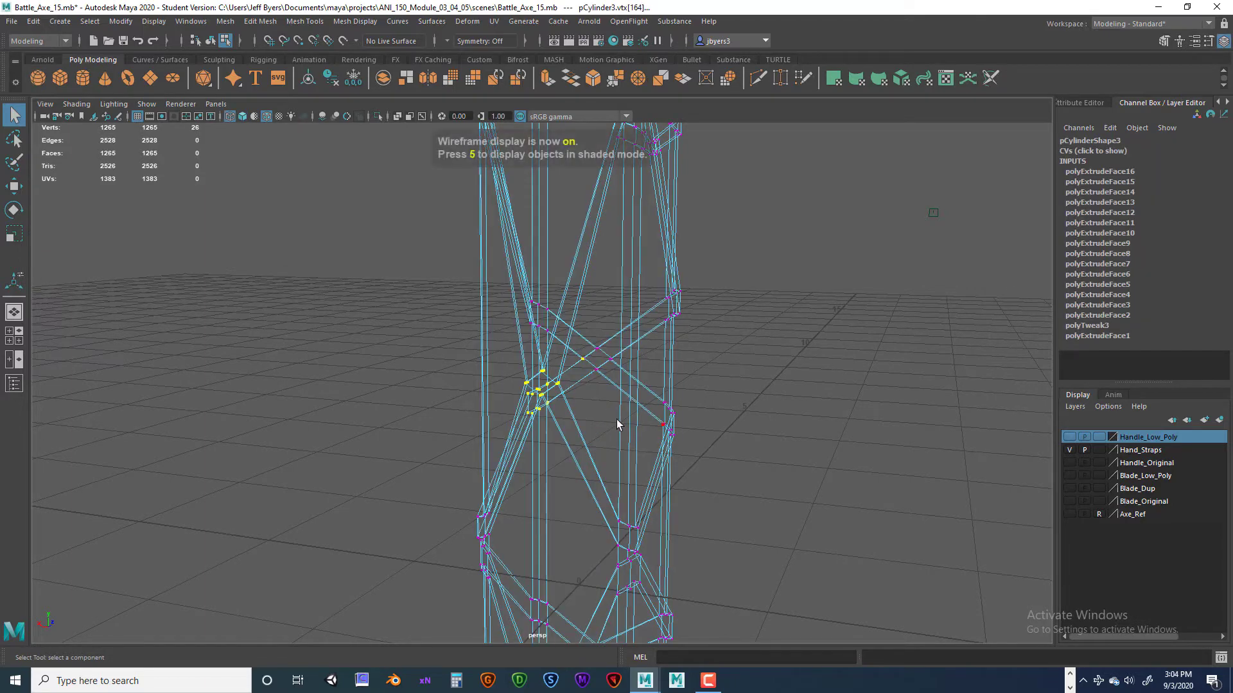
{"action": "left_click_drag", "start_coordinate": [610, 415], "coordinate": [650, 381], "text": "alt"}
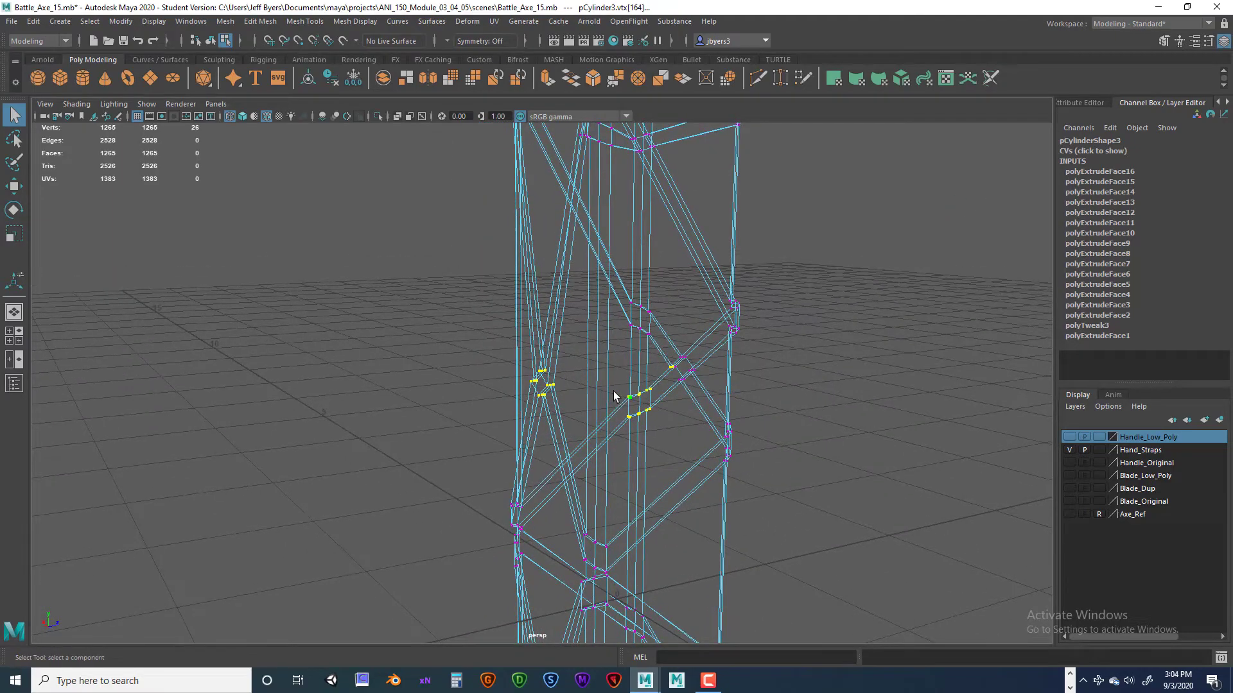
{"action": "key", "text": "5"}
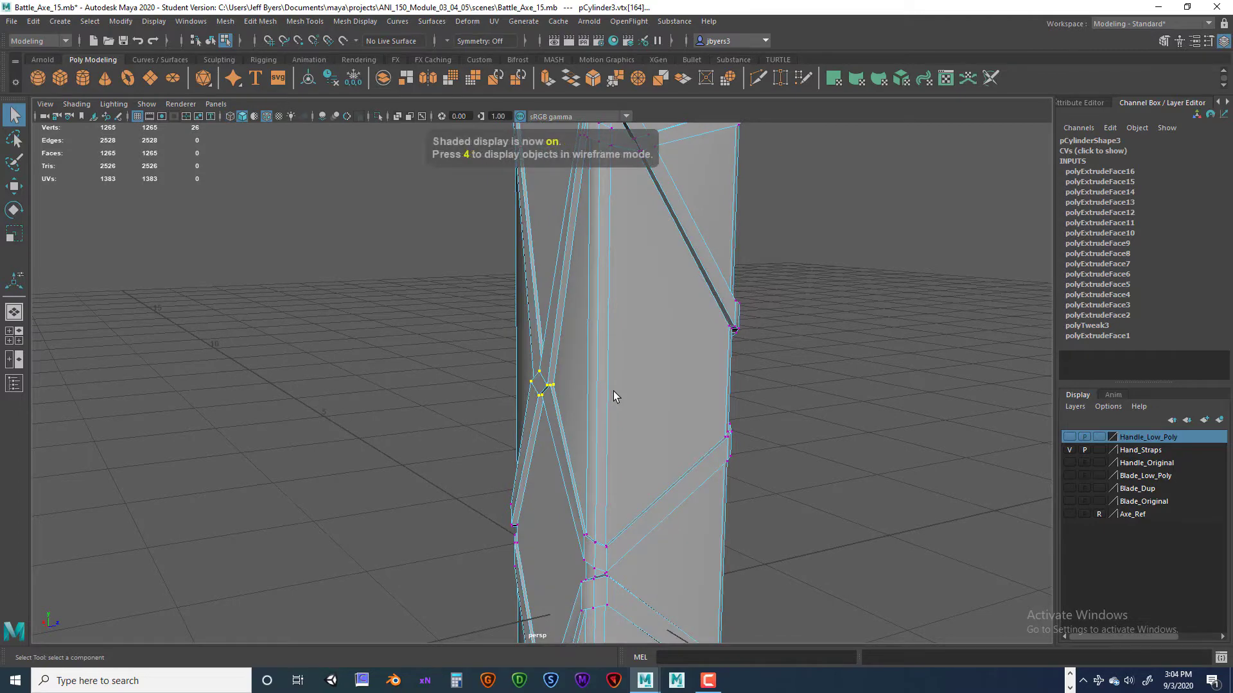
{"action": "key", "text": "4"}
{"action": "key", "text": "5"}
{"action": "key", "text": "4"}
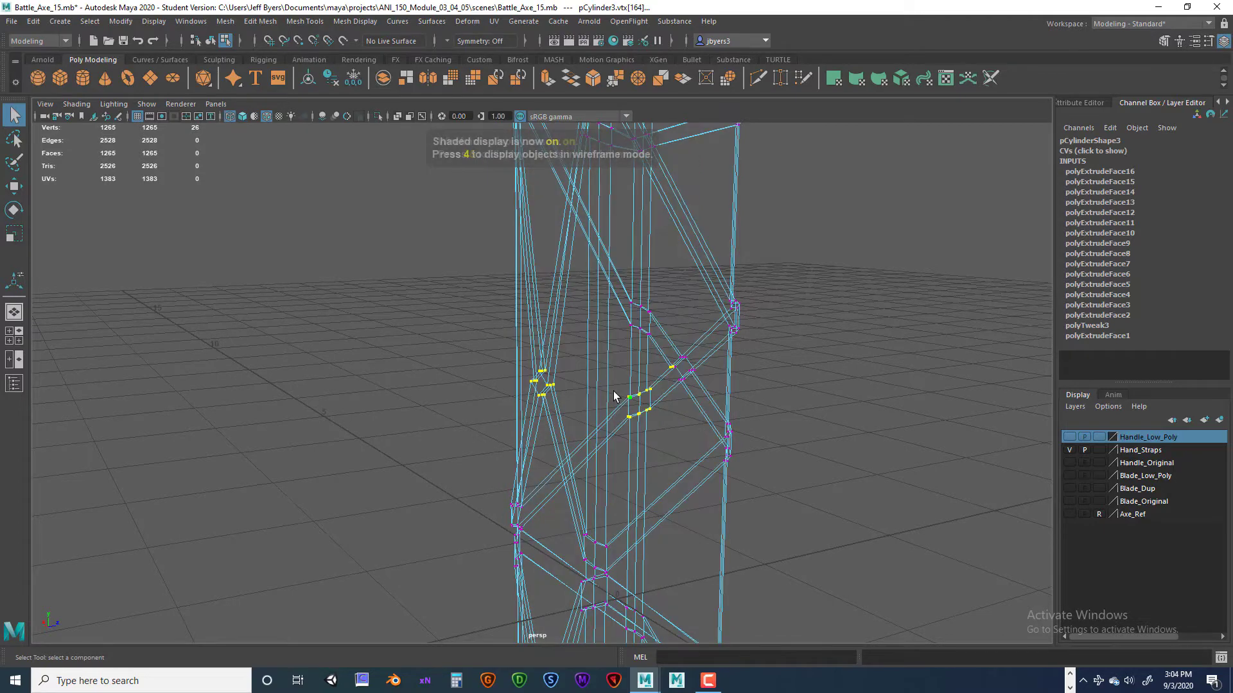
{"action": "key", "text": "5"}
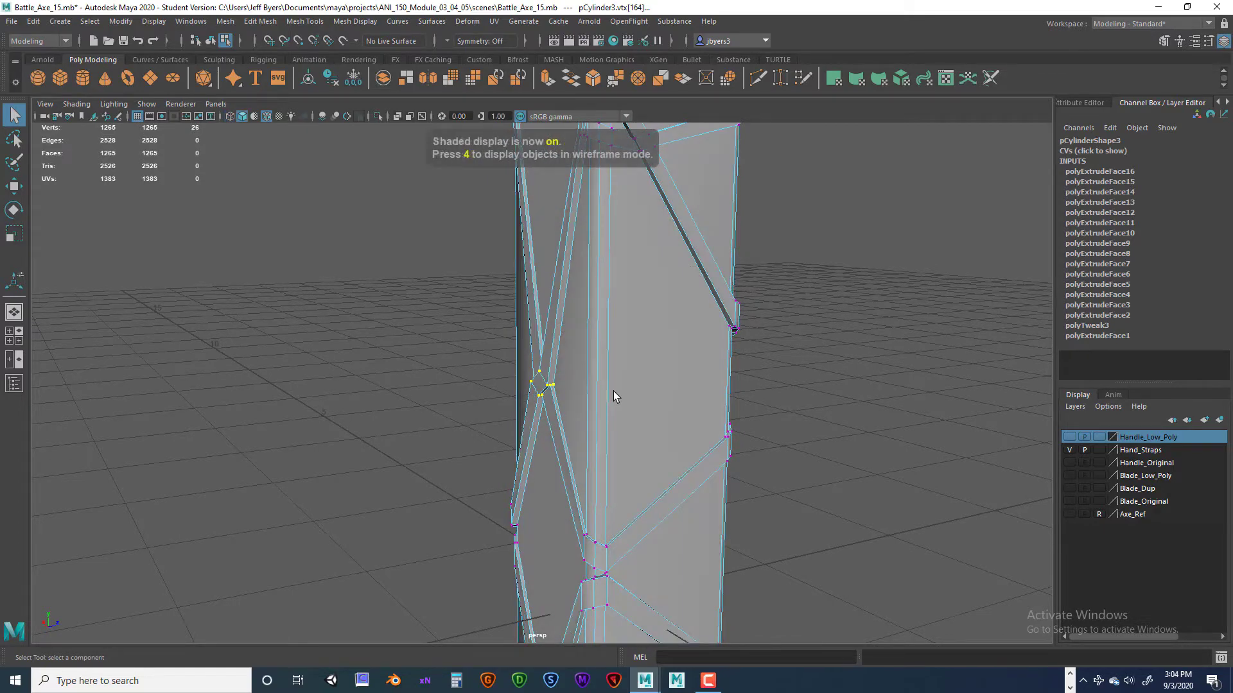
{"action": "key", "text": "4"}
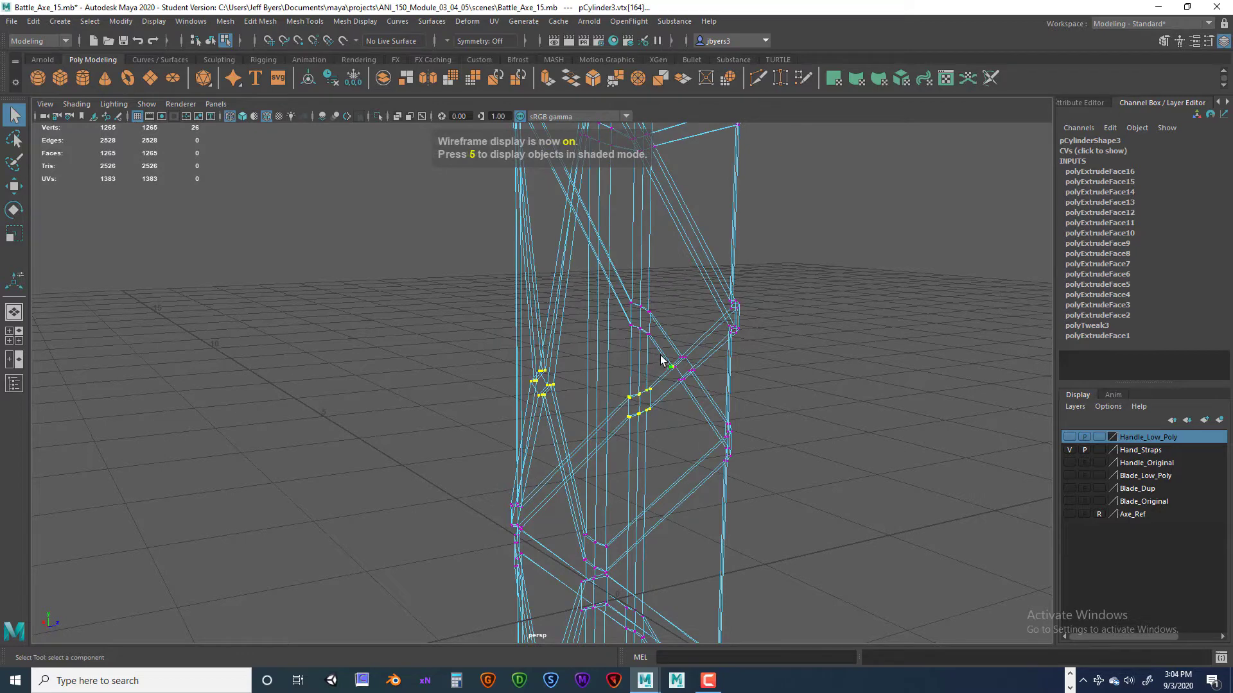
Step: Remove the hidden vertices behind the diamond crossing from the selection and return the view to shaded display
{"action": "left_click_drag", "start_coordinate": [653, 364], "coordinate": [696, 458], "text": "ctrl"}
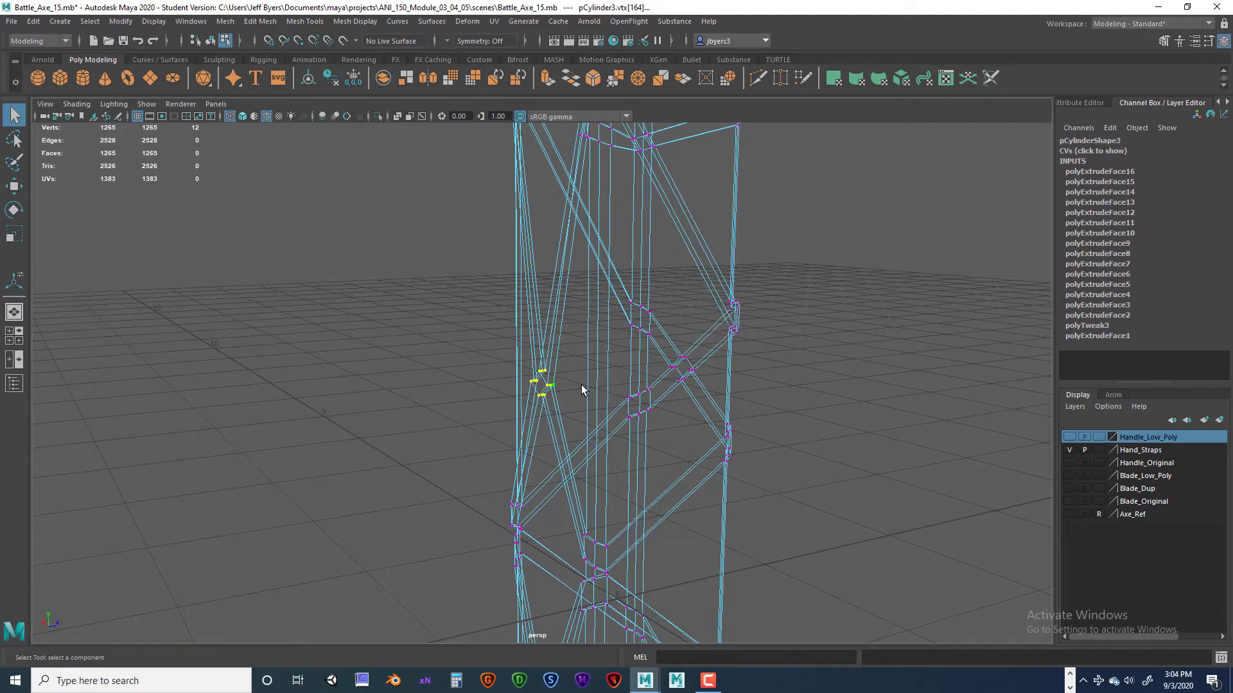
{"action": "left_click_drag", "start_coordinate": [640, 367], "coordinate": [638, 390], "text": "alt"}
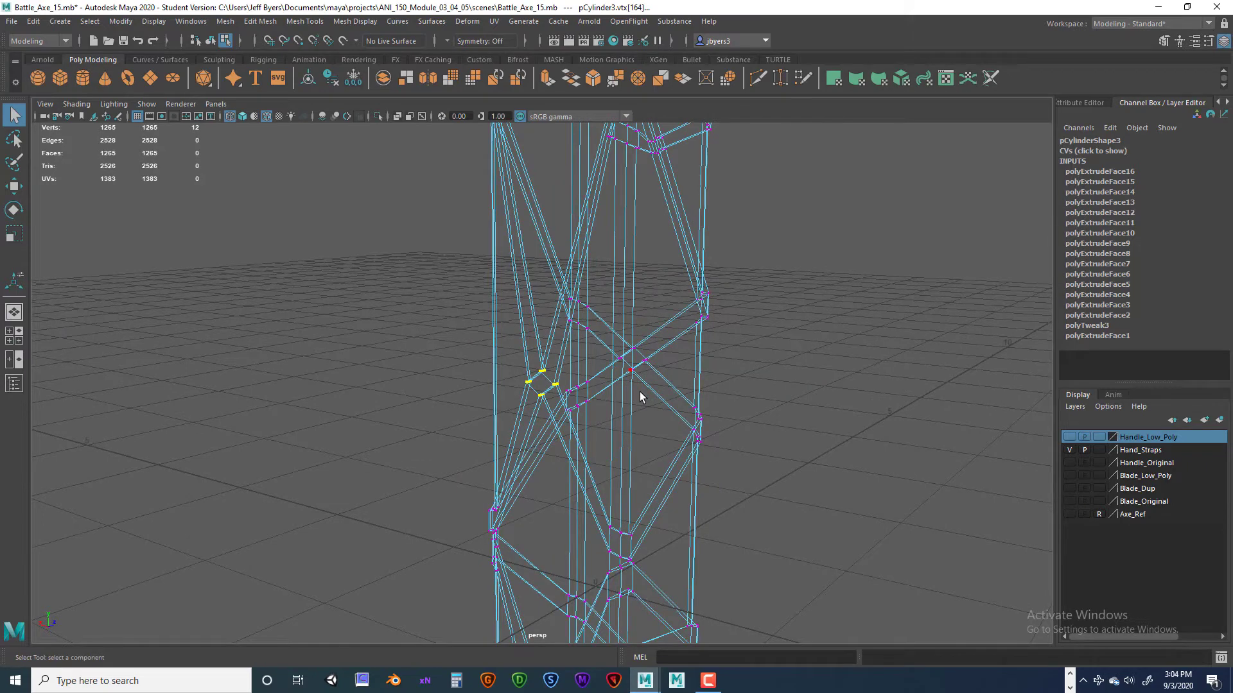
{"action": "key", "text": "5"}
{"action": "left_click_drag", "start_coordinate": [627, 405], "coordinate": [602, 425], "text": "alt"}
Step: Try rotating the selected crossing vertices 45 degrees with the Rotate tool
{"action": "key", "text": "e"}
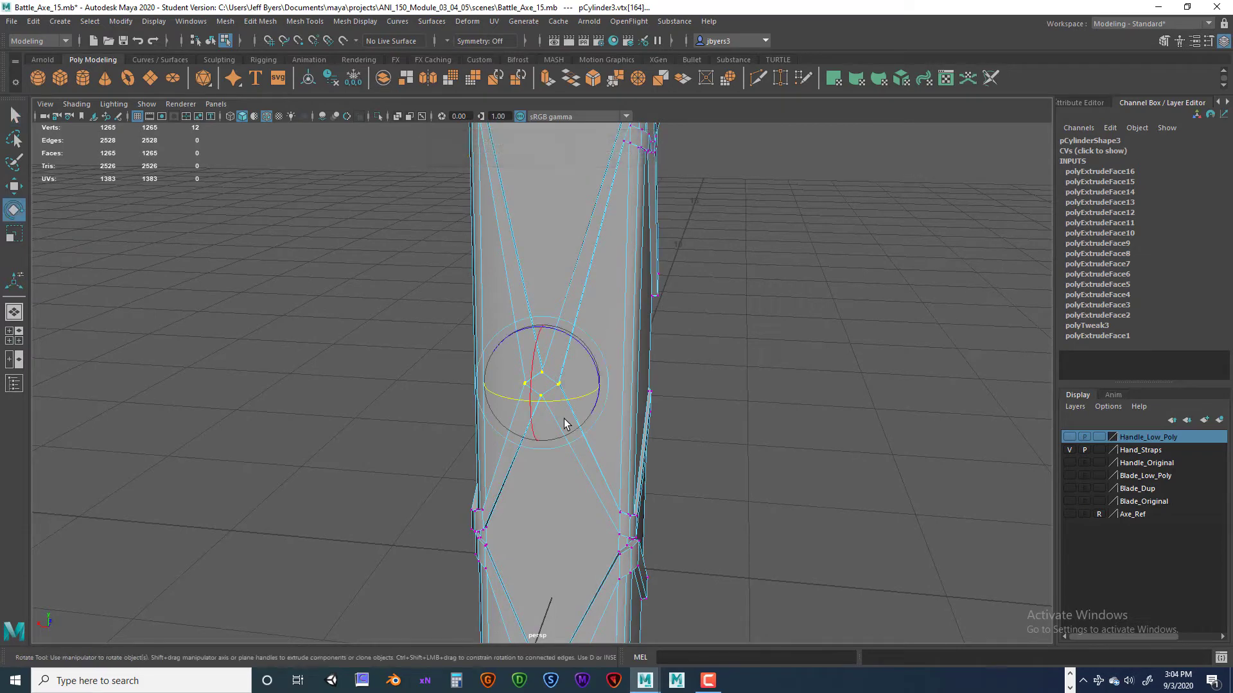
{"action": "left_click_drag", "start_coordinate": [598, 366], "coordinate": [579, 343]}
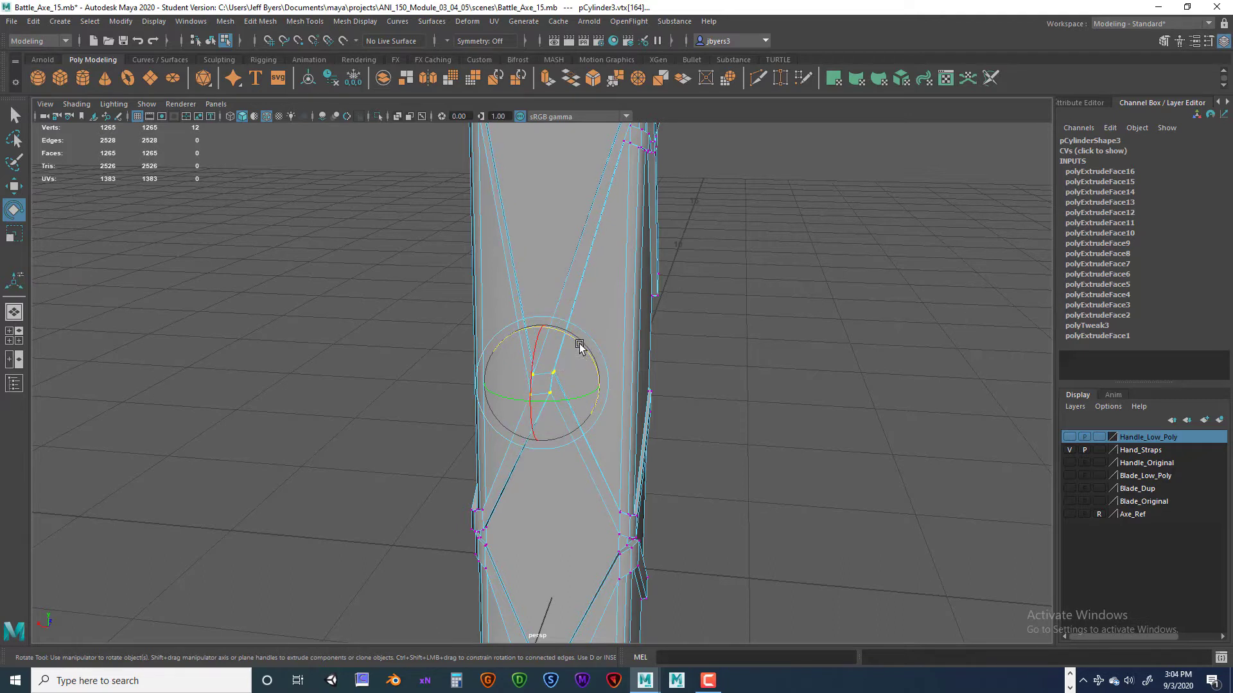
{"action": "key", "text": "ctrl+z"}
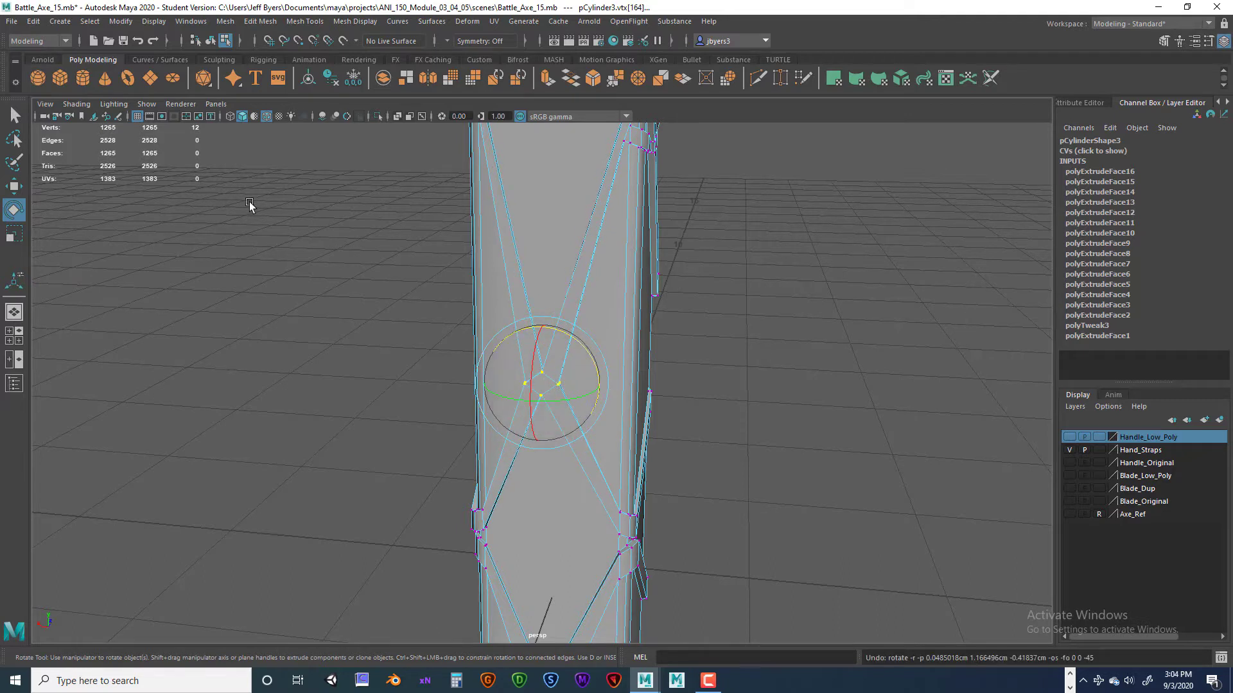
Step: Turn off the Rotate tool's step snapping and try rotating the crossing vertices freely
{"action": "double_click", "coordinate": [14, 209]}
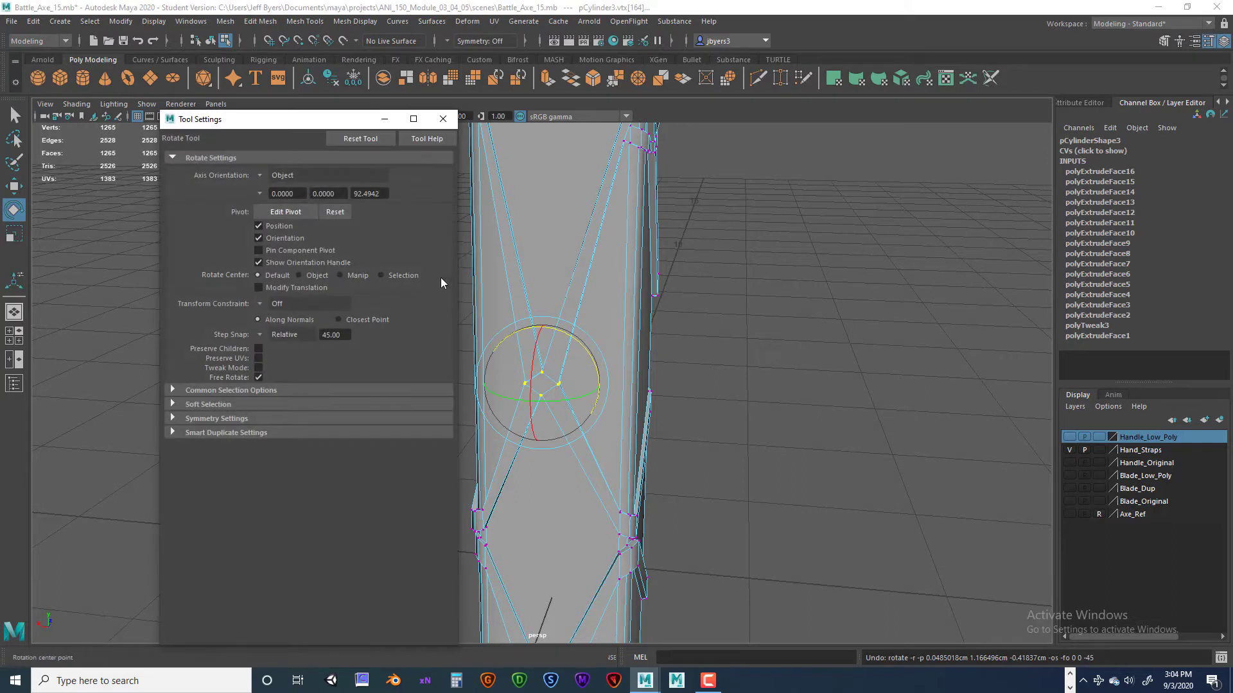
{"action": "left_click", "coordinate": [264, 331]}
{"action": "left_click", "coordinate": [297, 336]}
{"action": "left_click", "coordinate": [443, 120]}
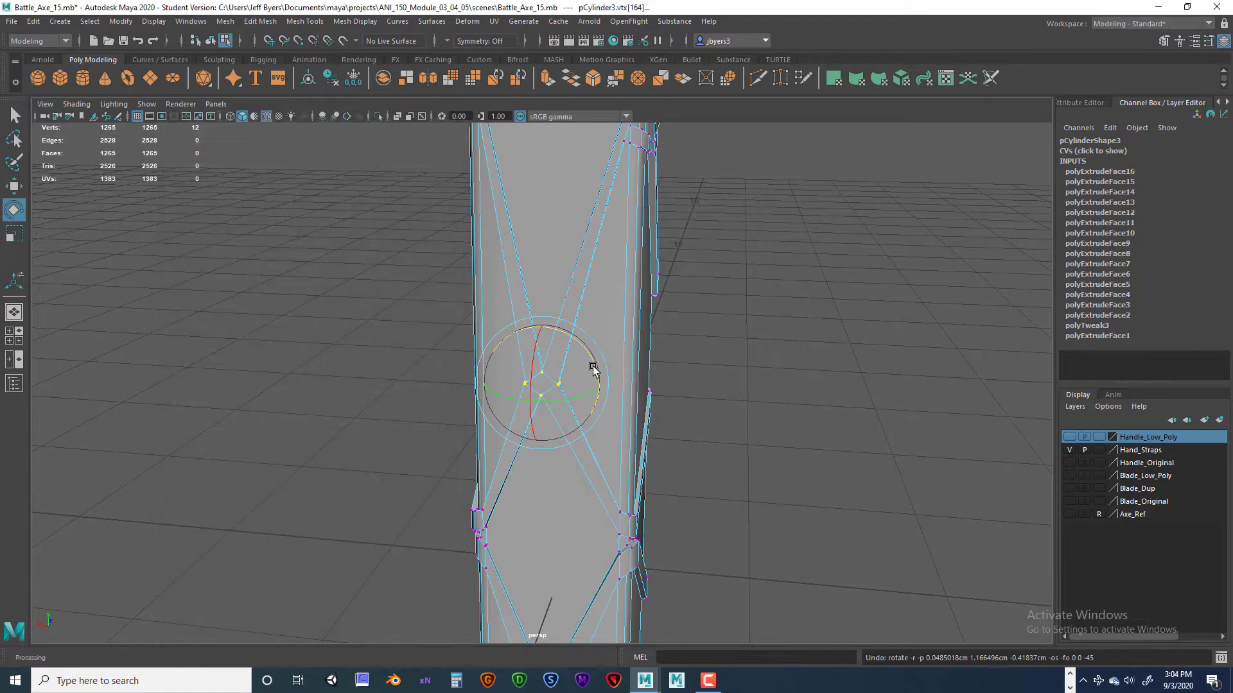
{"action": "left_click_drag", "start_coordinate": [592, 370], "coordinate": [589, 361]}
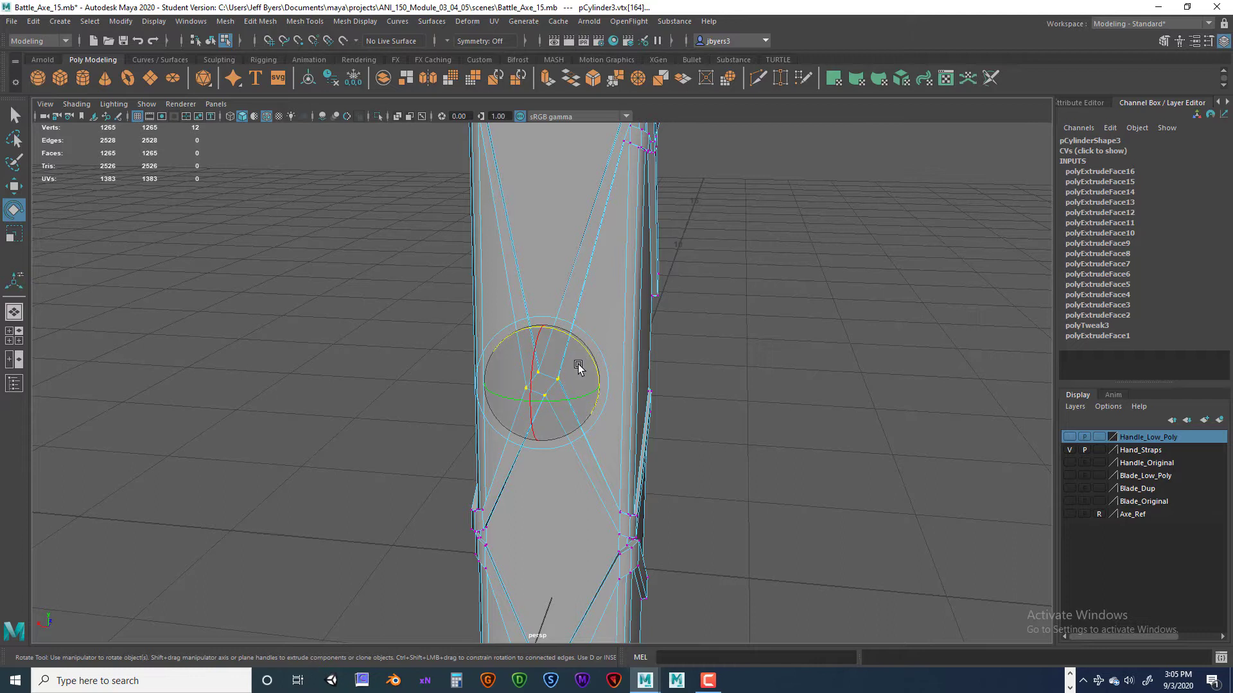
{"action": "key", "text": "ctrl+z"}
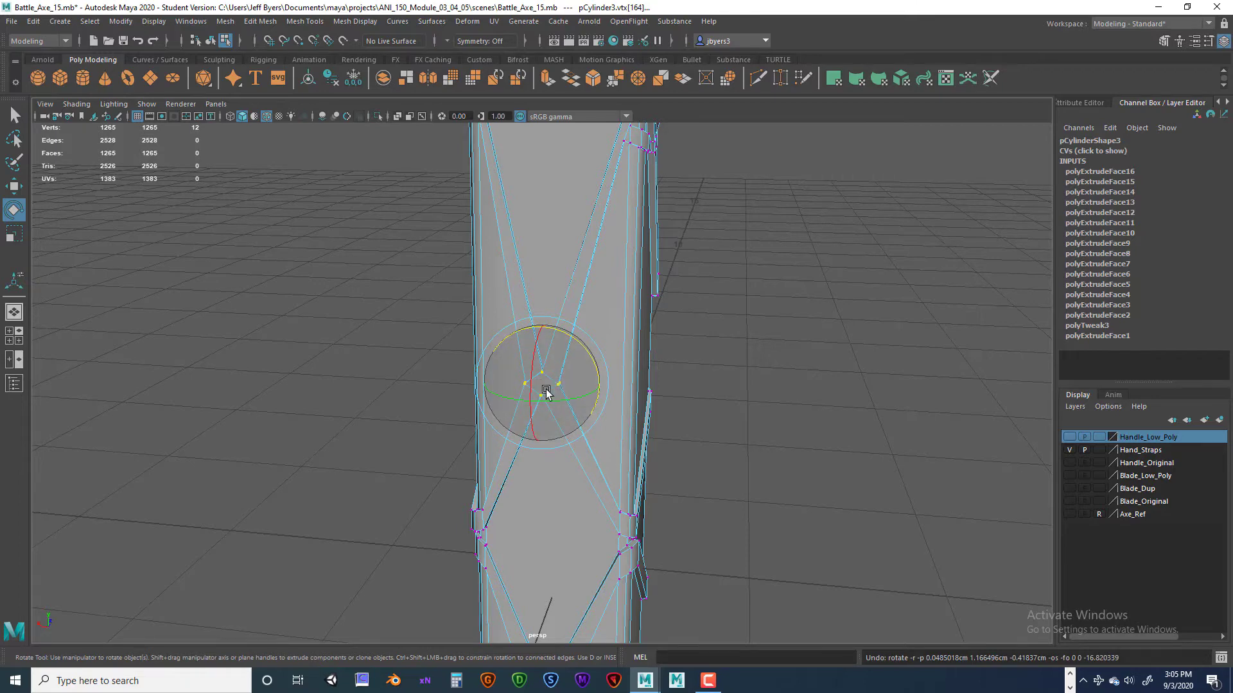
Step: Clear the crossing selection and select only the stacked vertices at one side corner of the diamond
{"action": "left_click_drag", "start_coordinate": [562, 408], "coordinate": [722, 373], "text": "alt"}
{"action": "scroll", "coordinate": [572, 434], "scroll_direction": "up", "scroll_amount": 6}
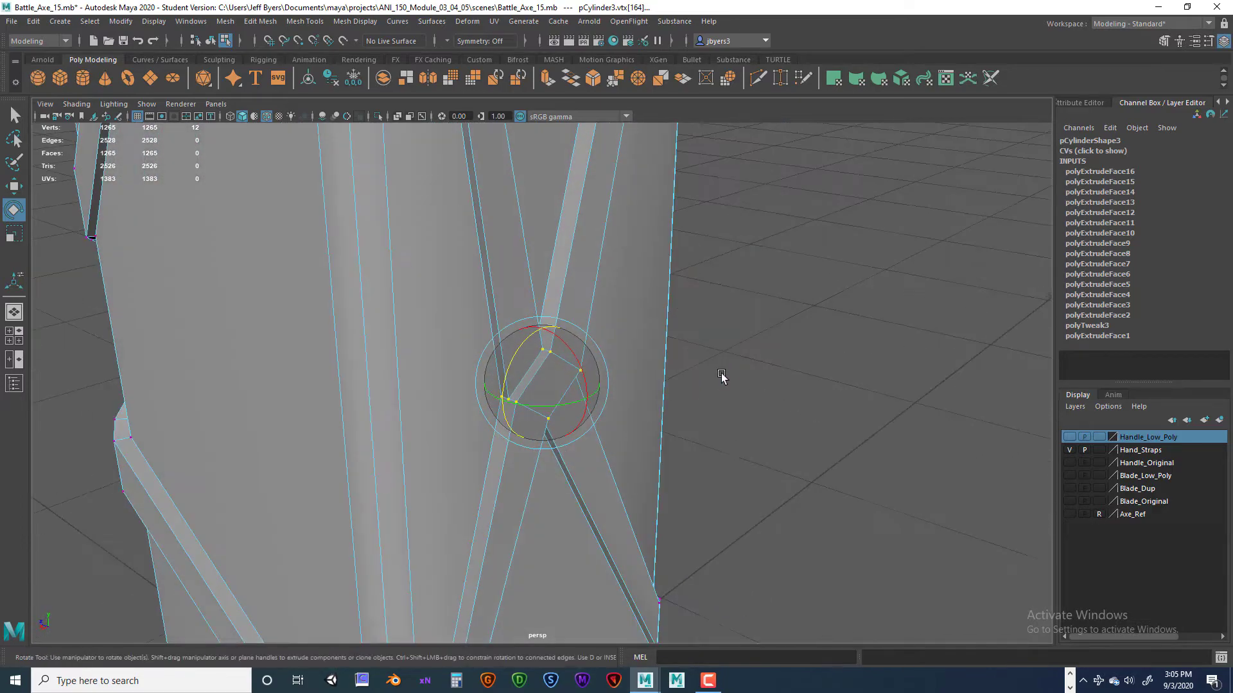
{"action": "left_click", "coordinate": [722, 373]}
{"action": "left_click", "coordinate": [518, 403]}
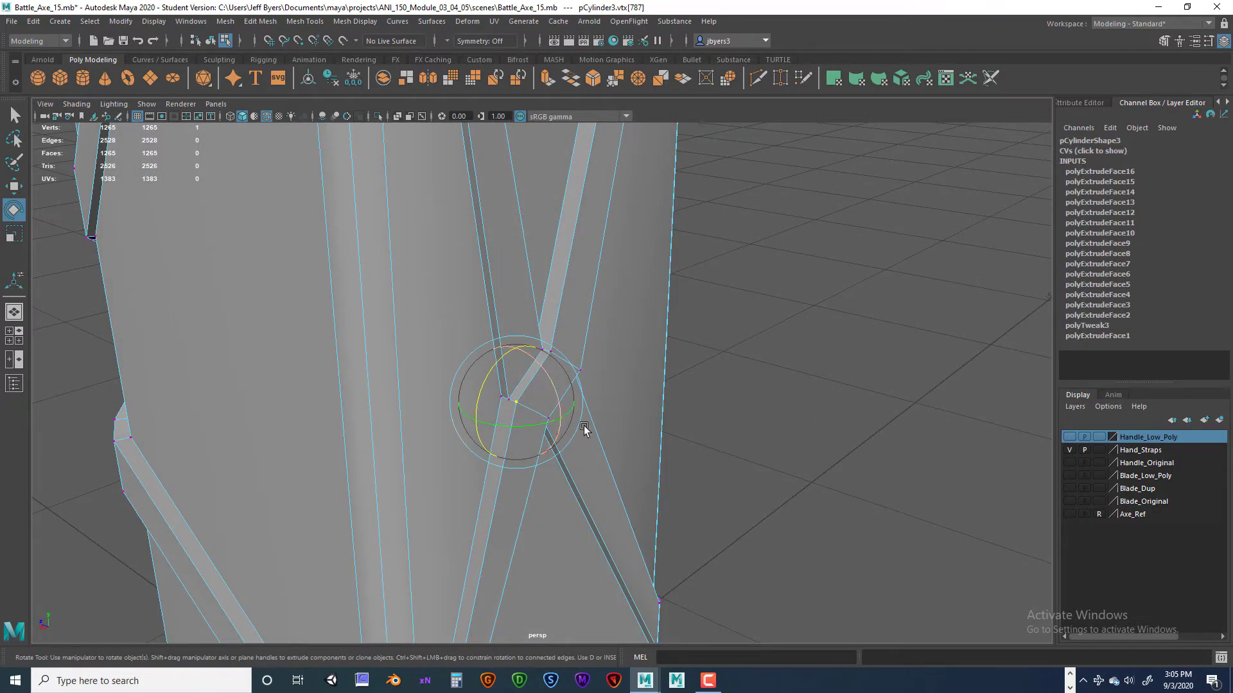
{"action": "left_click_drag", "start_coordinate": [583, 421], "coordinate": [496, 416], "text": "alt"}
{"action": "key", "text": "super"}
{"action": "key", "text": "super"}
{"action": "key", "text": "super"}
{"action": "key", "text": "super"}
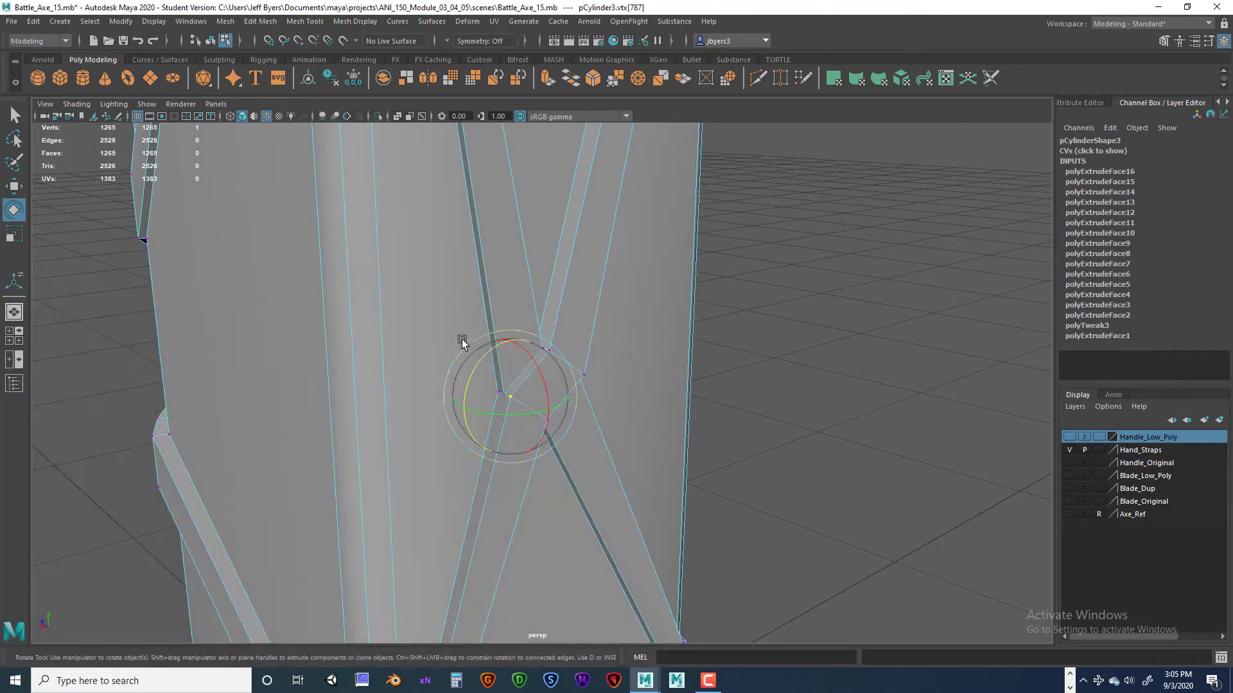
{"action": "key", "text": "q"}
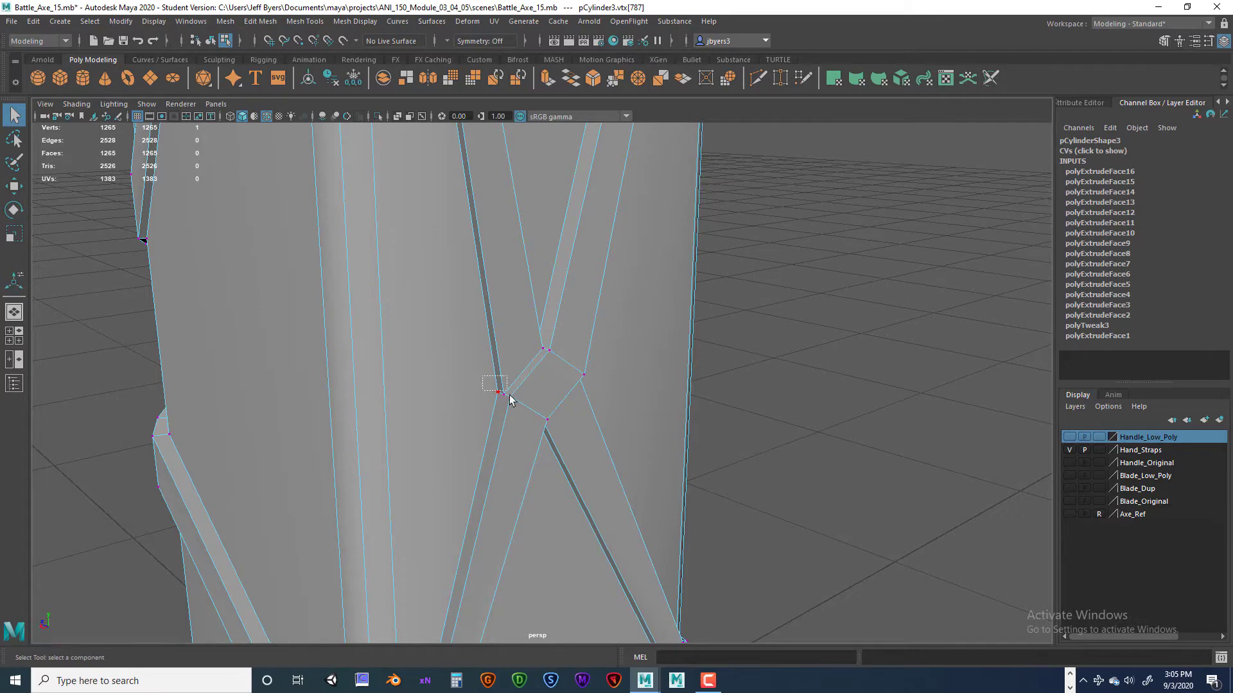
Step: Preview the smoothed mesh and deselect the stray vertex behind the diamond corner in wireframe display
{"action": "key", "text": "3"}
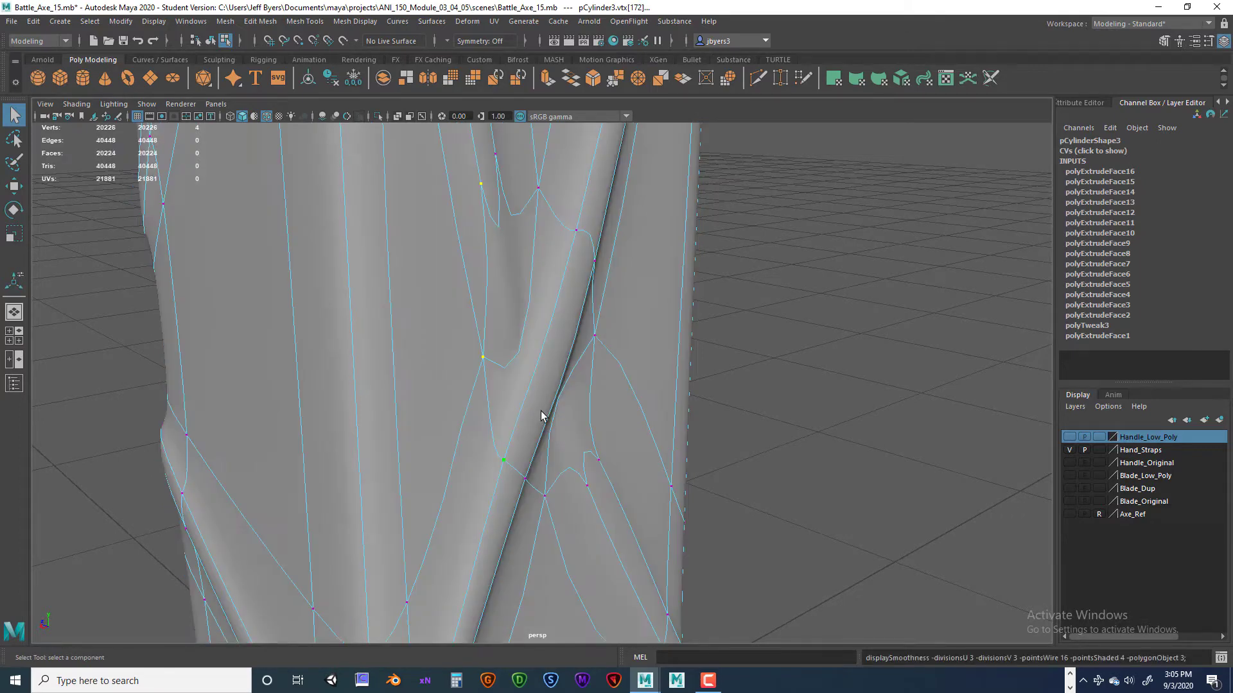
{"action": "key", "text": "1"}
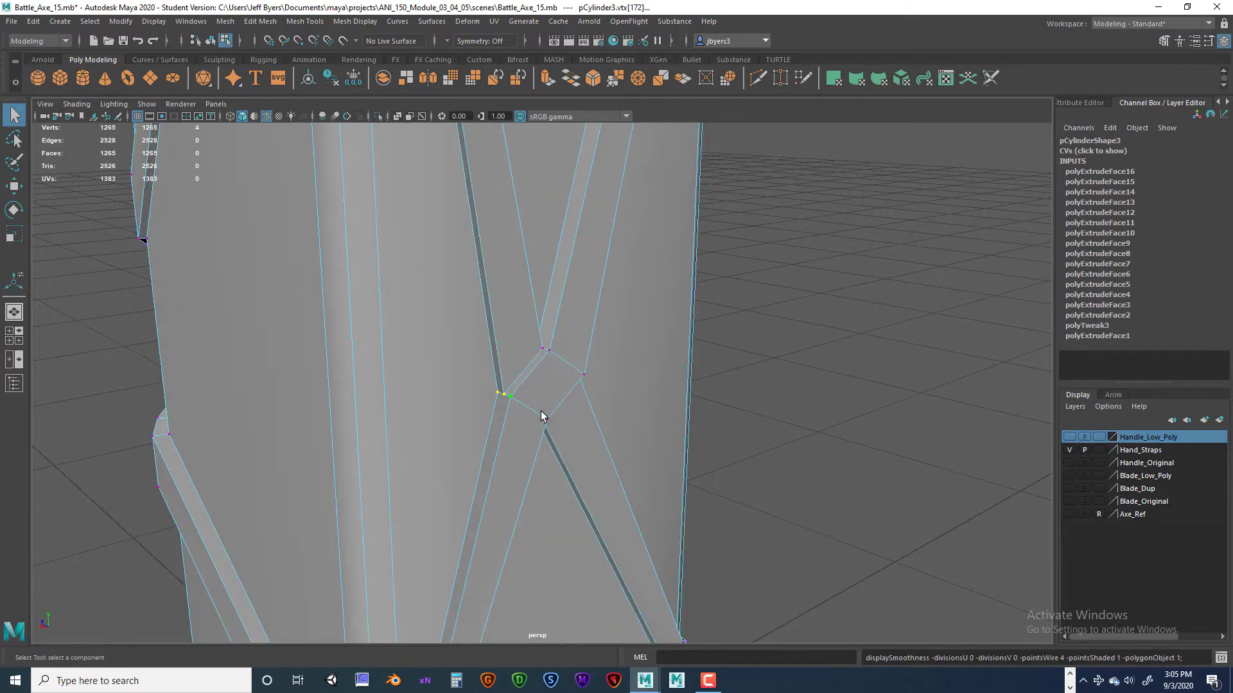
{"action": "key", "text": "4"}
{"action": "left_click_drag", "start_coordinate": [550, 411], "coordinate": [597, 425], "text": "alt"}
{"action": "left_click_drag", "start_coordinate": [390, 281], "coordinate": [426, 313], "text": "ctrl"}
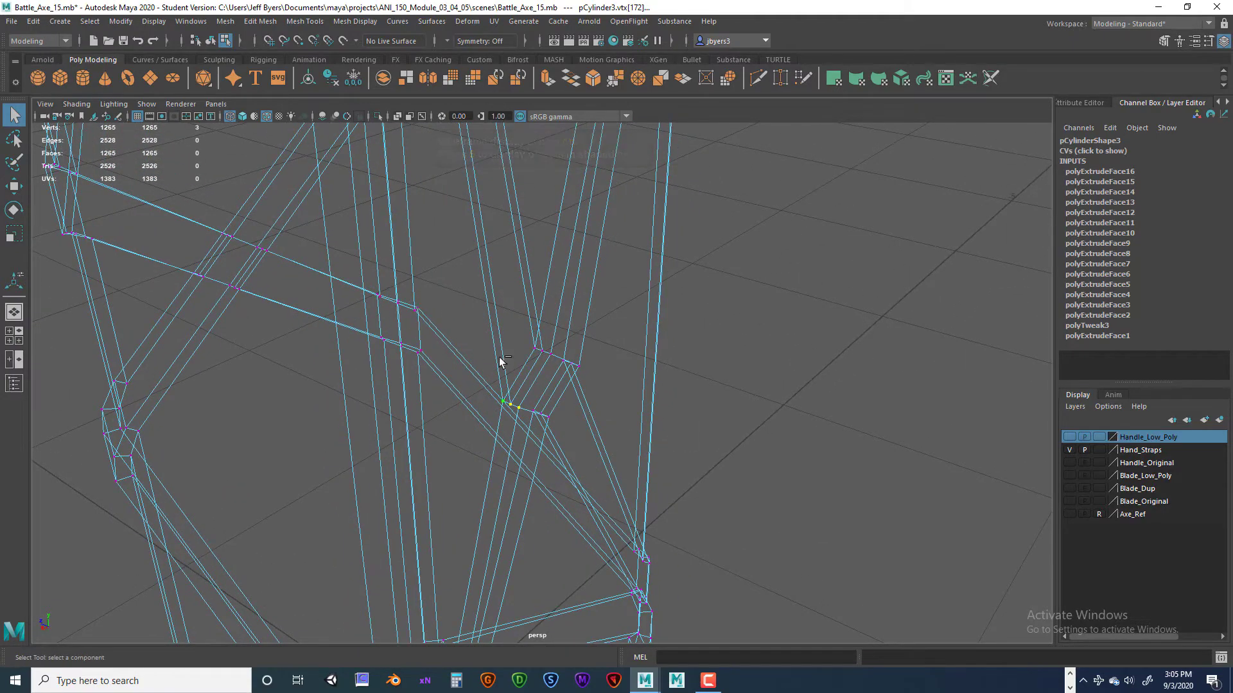
{"action": "mouse_move", "coordinate": [630, 393]}
{"action": "left_mouse_down", "text": "alt"}
{"action": "mouse_move", "coordinate": [635, 401]}
{"action": "mouse_move", "coordinate": [604, 394]}
{"action": "mouse_move", "coordinate": [613, 398]}
{"action": "left_mouse_up", "text": "alt"}
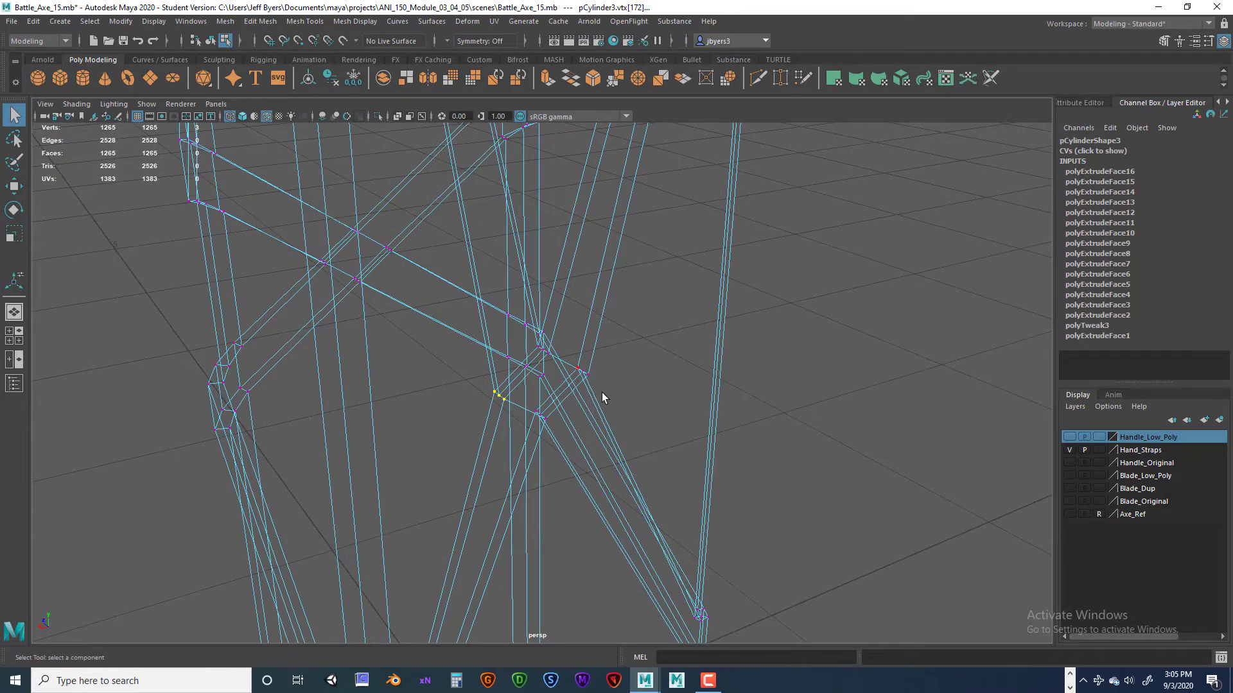
{"action": "key", "text": "5"}
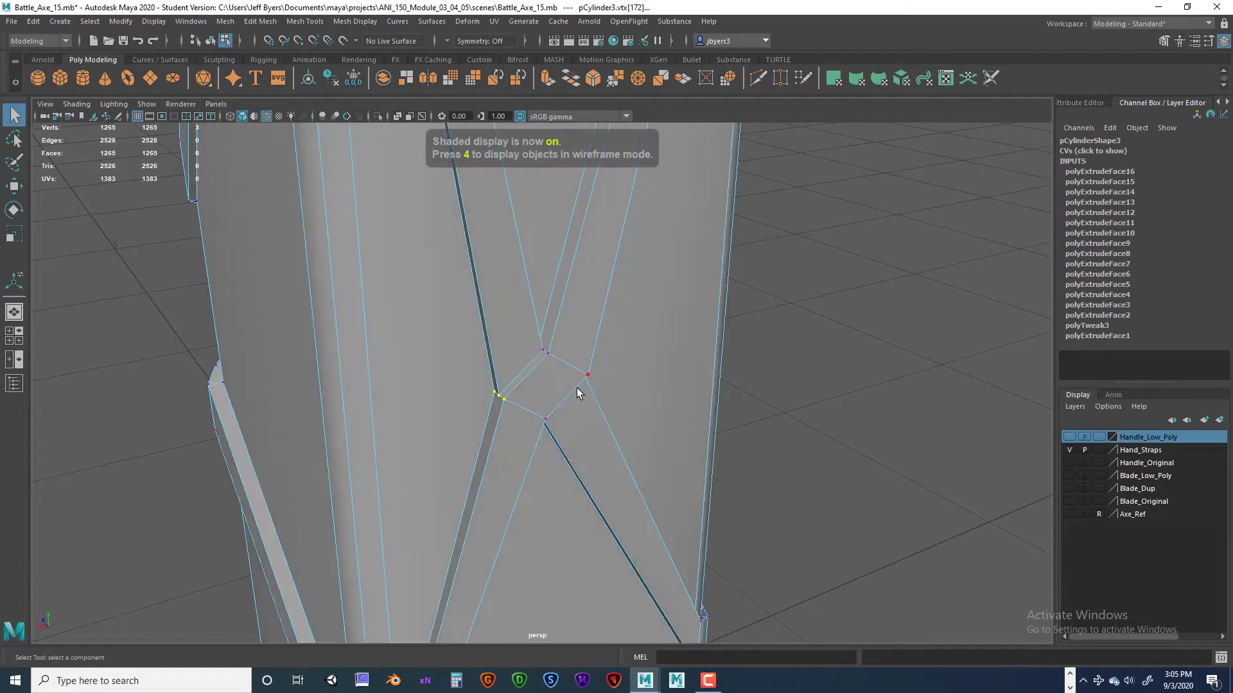
Step: Move the selected diamond corner vertices slightly upward with the Move tool in the front wireframe view
{"action": "mouse_move", "coordinate": [578, 390]}
{"action": "left_mouse_down", "text": "alt"}
{"action": "mouse_move", "coordinate": [548, 408]}
{"action": "mouse_move", "coordinate": [521, 398]}
{"action": "mouse_move", "coordinate": [544, 417]}
{"action": "left_mouse_up", "text": "alt"}
{"action": "key", "text": "w"}
{"action": "key", "text": "space"}
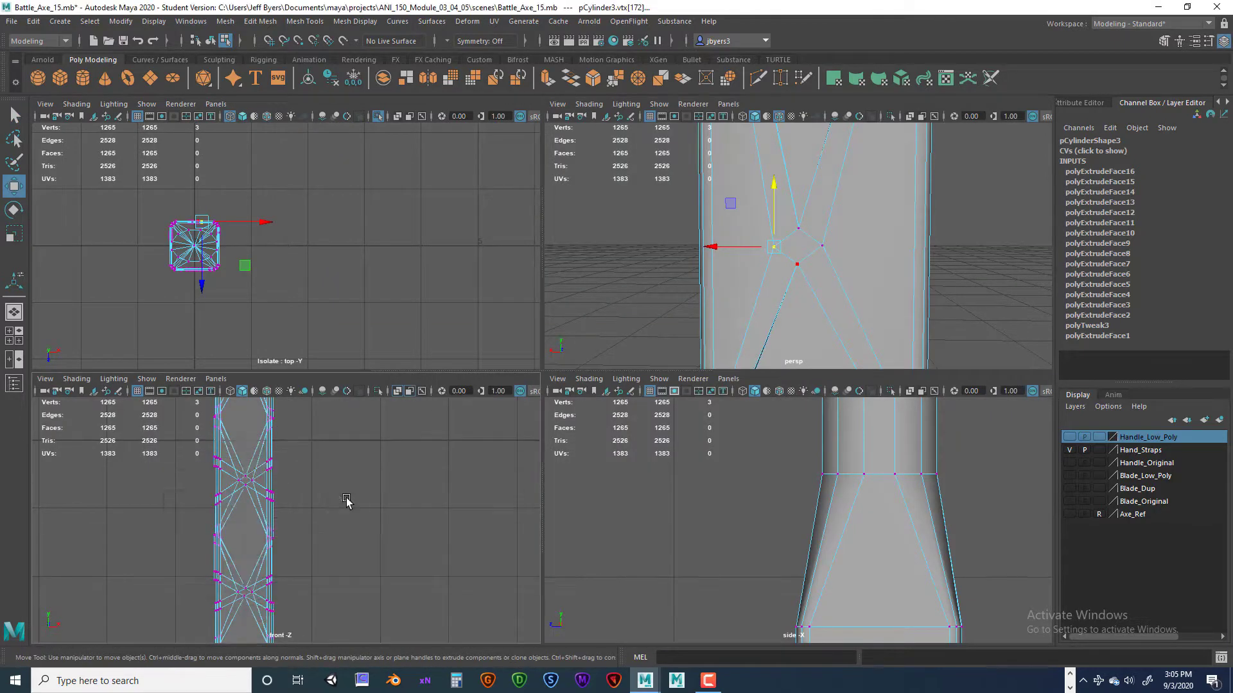
{"action": "key", "text": "space"}
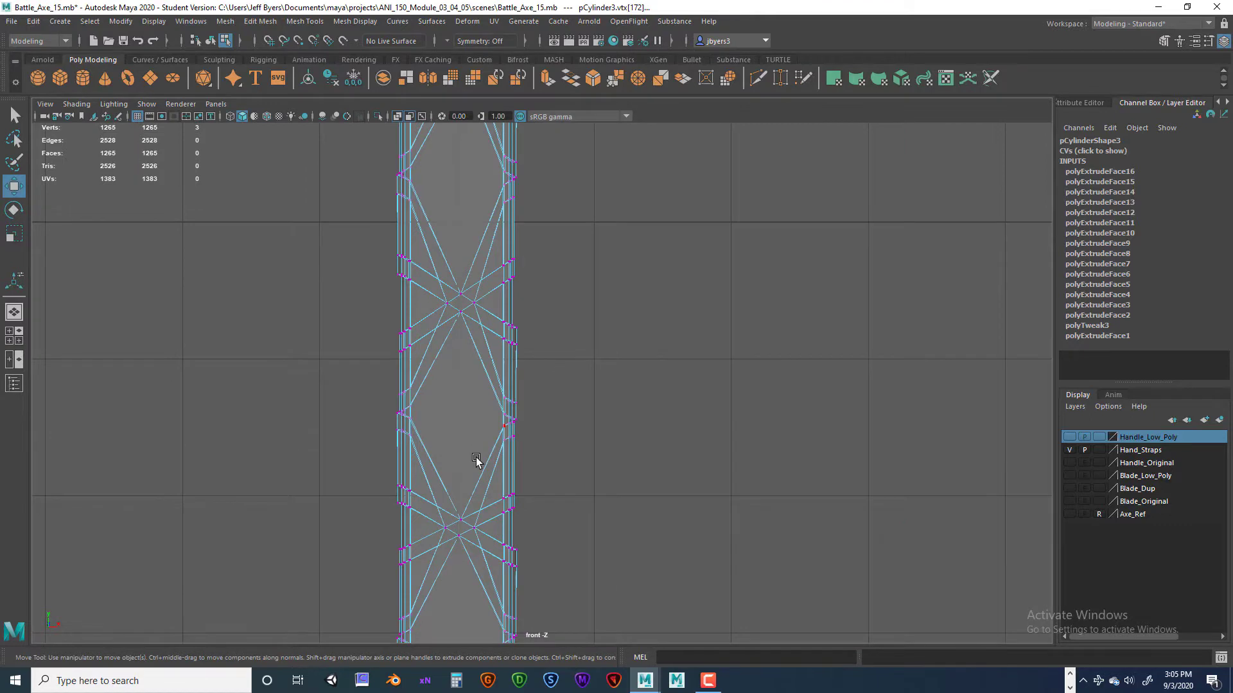
{"action": "key", "text": "4"}
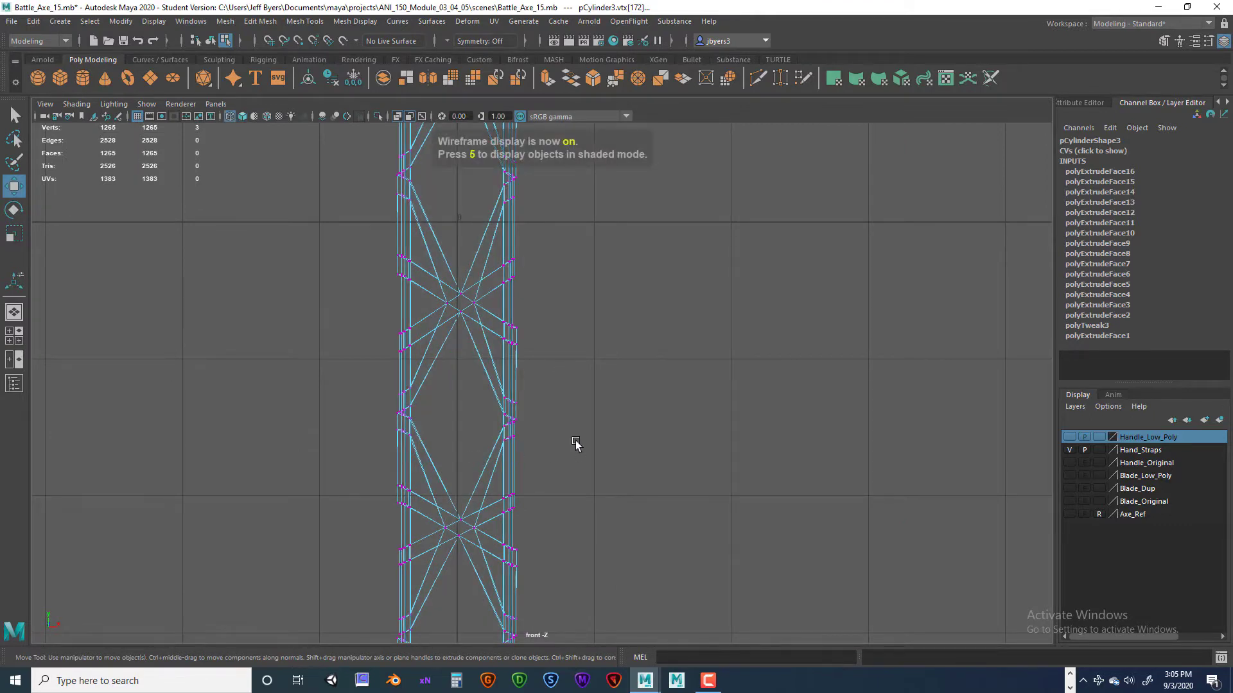
{"action": "key", "text": "f"}
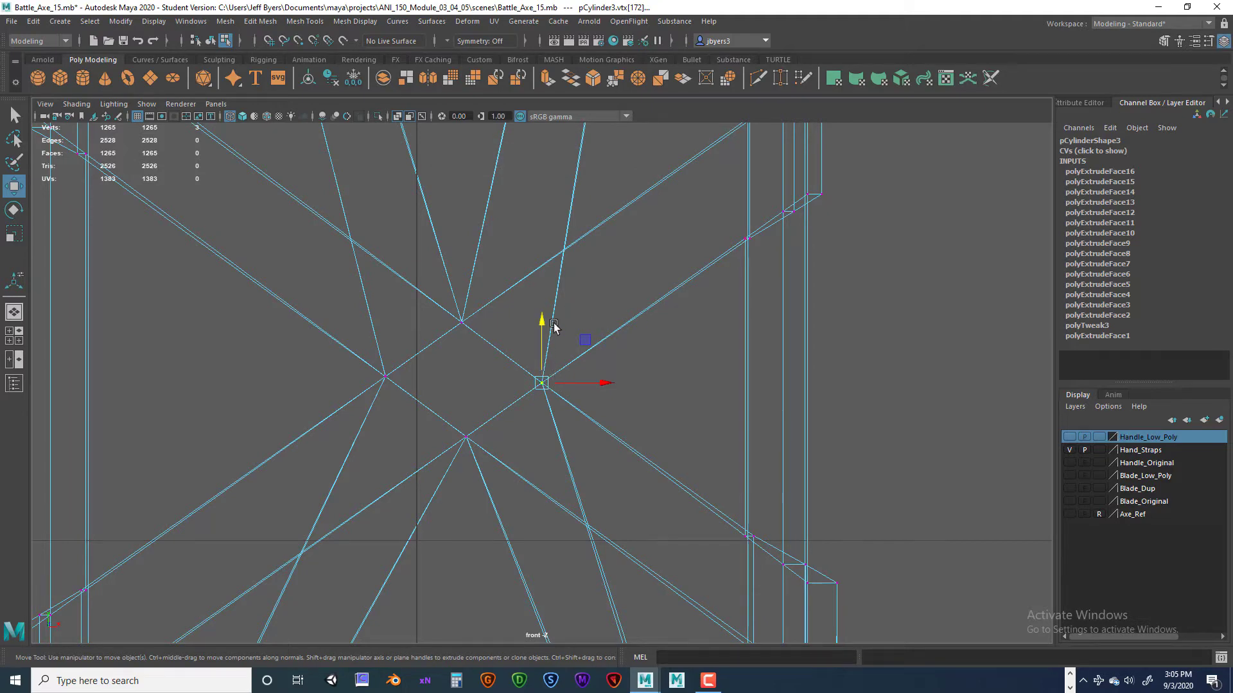
{"action": "left_click_drag", "start_coordinate": [542, 319], "coordinate": [542, 287]}
Step: Shift the same corner vertices sideways toward the crossing's centre in the perspective view
{"action": "key", "text": "space"}
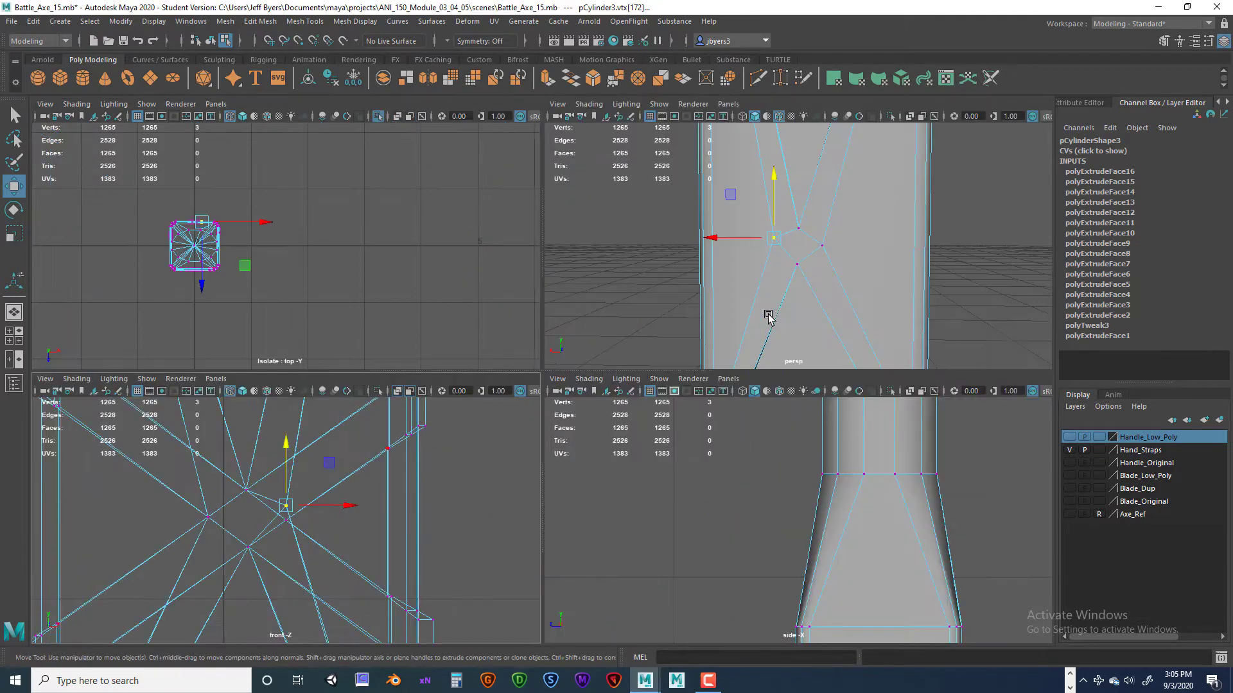
{"action": "key", "text": "space"}
{"action": "left_click_drag", "start_coordinate": [498, 322], "coordinate": [525, 331]}
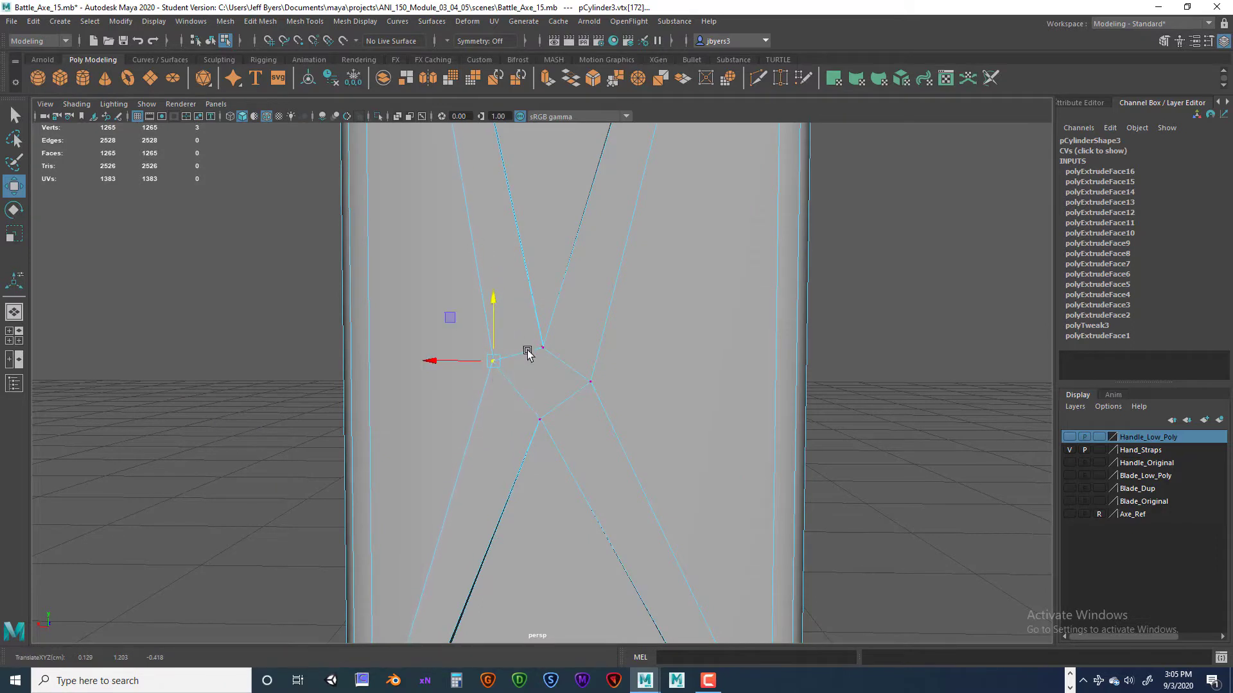
{"action": "left_click_drag", "start_coordinate": [470, 362], "coordinate": [484, 361]}
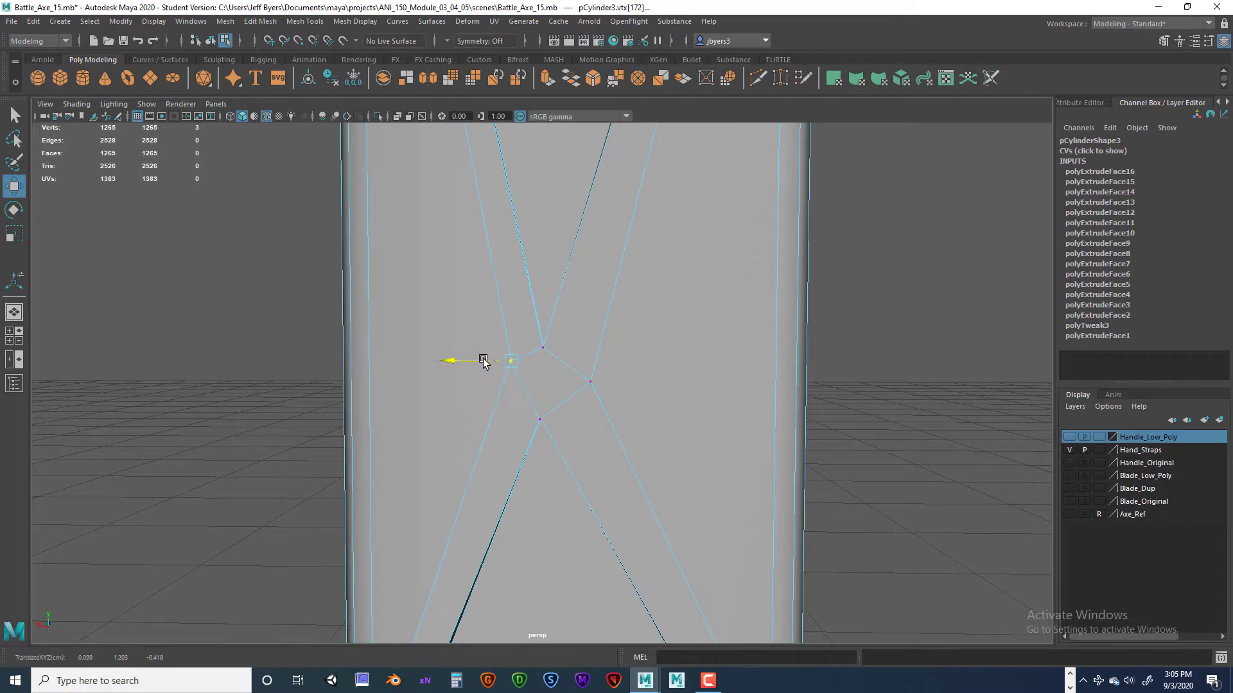
Step: Raise the diamond's top corner vertices and adjust their position so the crossing becomes taller
{"action": "left_click", "coordinate": [543, 347]}
{"action": "left_click_drag", "start_coordinate": [524, 343], "coordinate": [563, 282]}
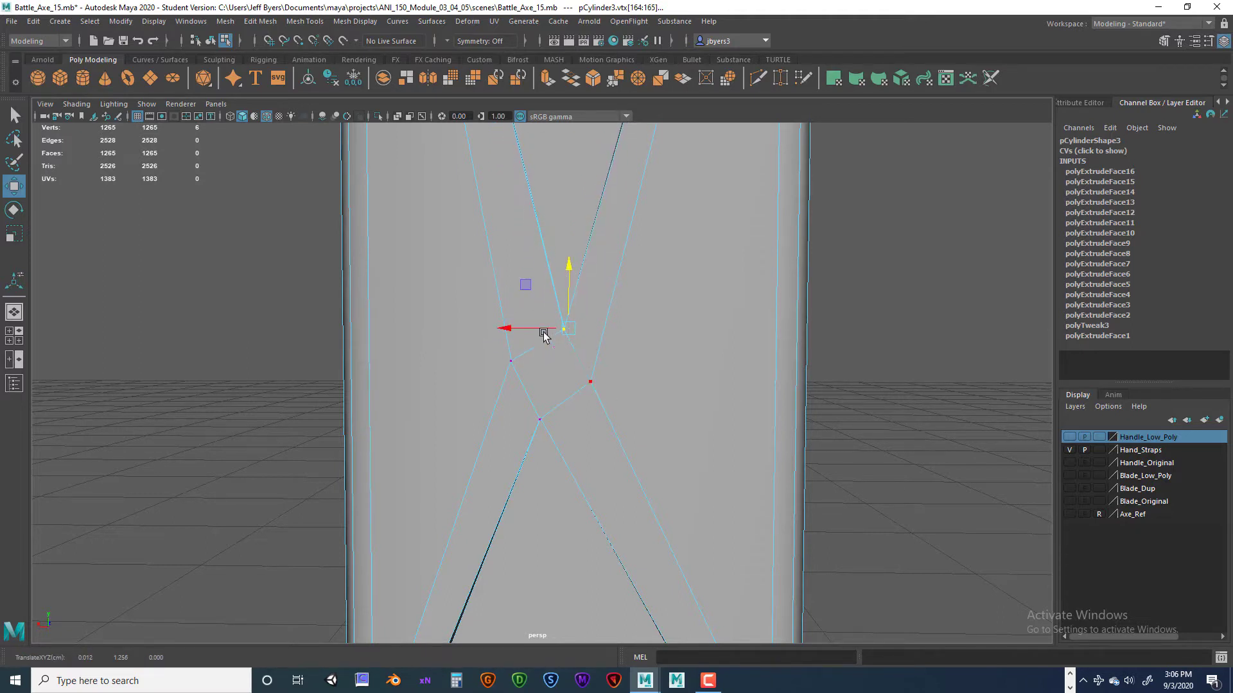
{"action": "mouse_move", "coordinate": [494, 353]}
{"action": "left_mouse_down"}
{"action": "mouse_move", "coordinate": [538, 376]}
{"action": "mouse_move", "coordinate": [495, 355]}
{"action": "left_mouse_up"}
{"action": "mouse_move", "coordinate": [557, 308]}
{"action": "left_mouse_down"}
{"action": "mouse_move", "coordinate": [580, 348]}
{"action": "mouse_move", "coordinate": [561, 325]}
{"action": "left_mouse_up"}
Step: Reposition the diamond's side and bottom corner vertices to shape a narrow, evenly centred crossing
{"action": "mouse_move", "coordinate": [578, 374]}
{"action": "left_mouse_down"}
{"action": "mouse_move", "coordinate": [596, 390]}
{"action": "mouse_move", "coordinate": [577, 372]}
{"action": "left_mouse_up"}
{"action": "left_click_drag", "start_coordinate": [533, 410], "coordinate": [549, 424]}
{"action": "mouse_move", "coordinate": [540, 420]}
{"action": "left_mouse_down"}
{"action": "mouse_move", "coordinate": [560, 429]}
{"action": "mouse_move", "coordinate": [549, 425]}
{"action": "left_mouse_up"}
{"action": "left_click_drag", "start_coordinate": [496, 343], "coordinate": [582, 369]}
{"action": "left_click_drag", "start_coordinate": [540, 405], "coordinate": [558, 426]}
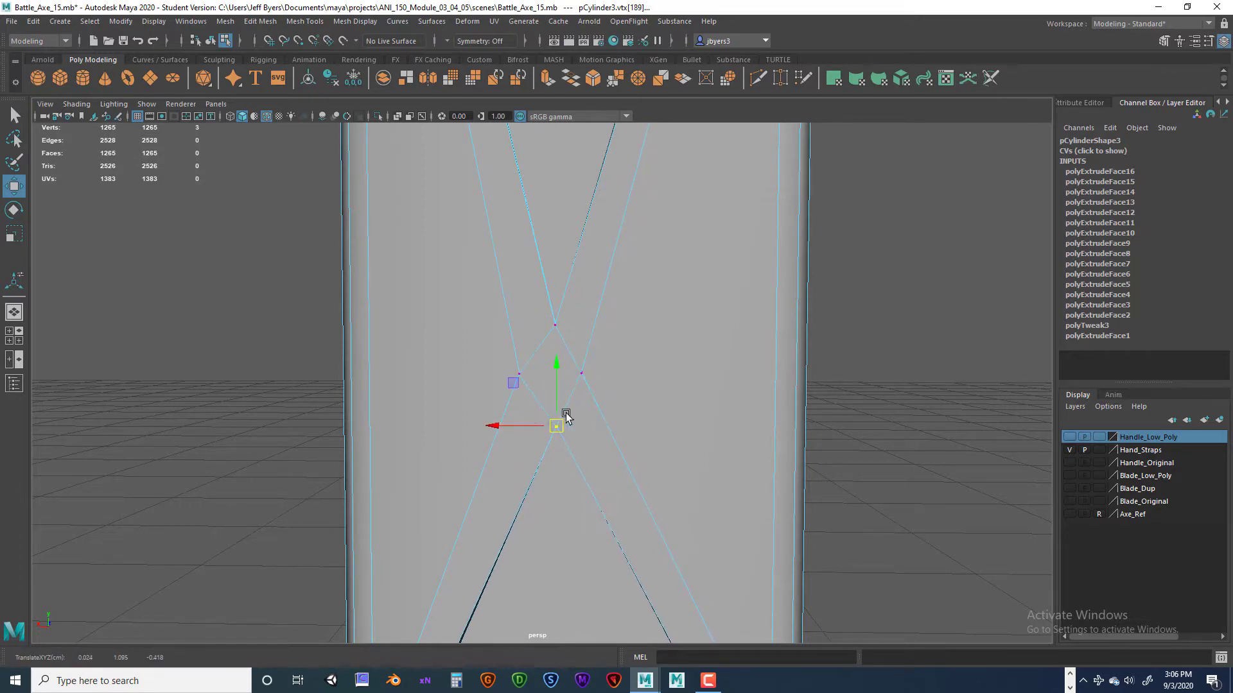
{"action": "left_click_drag", "start_coordinate": [574, 364], "coordinate": [592, 384]}
{"action": "left_click_drag", "start_coordinate": [581, 369], "coordinate": [585, 367]}
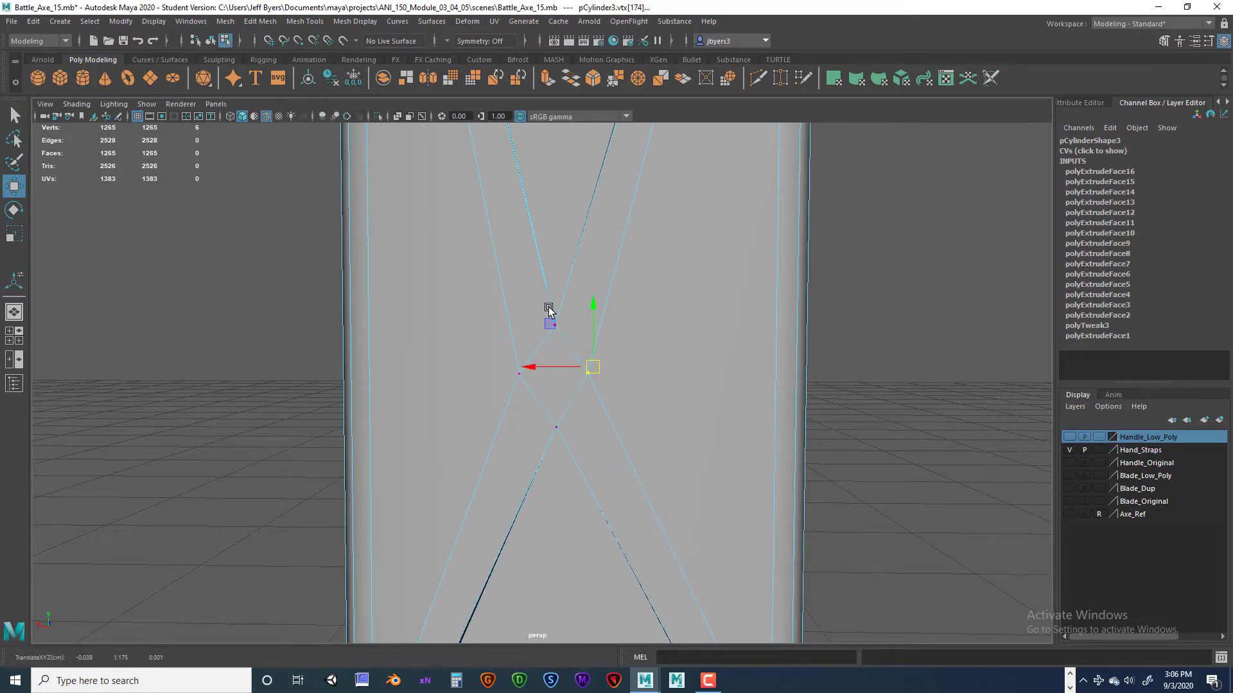
Step: Preview the reshaped crossing smoothed and inspect its vertices in unsmoothed wireframe display
{"action": "key", "text": "3"}
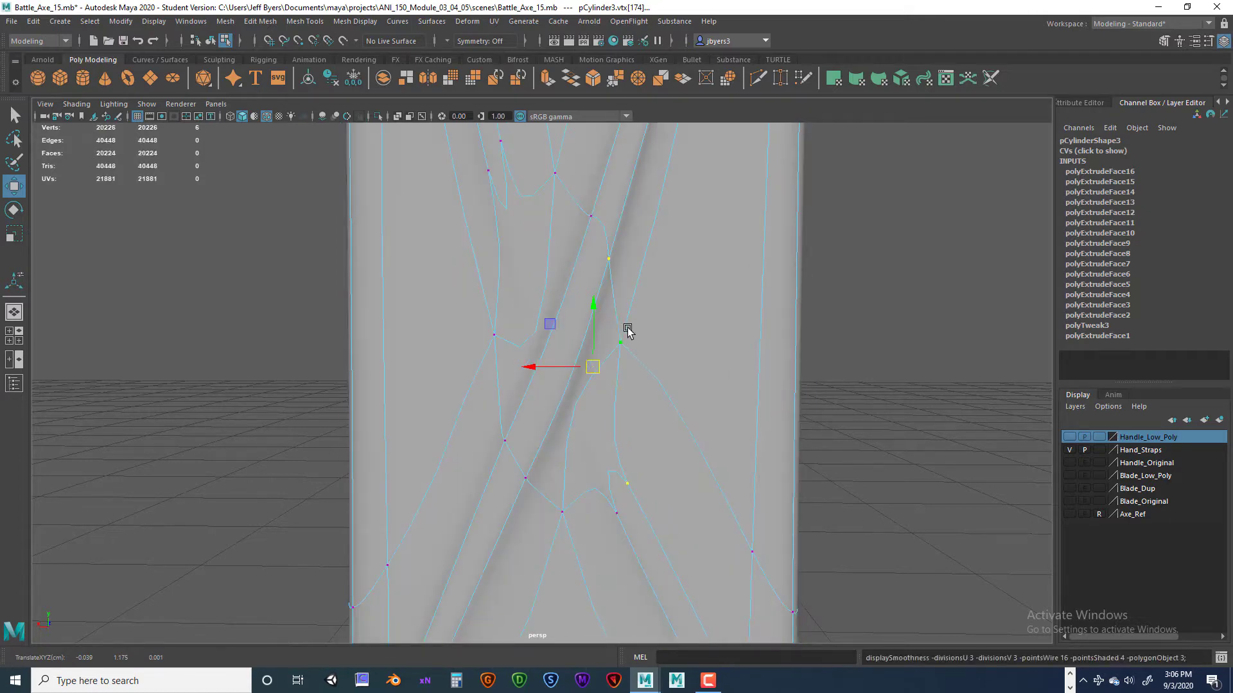
{"action": "key", "text": "1"}
{"action": "key", "text": "4"}
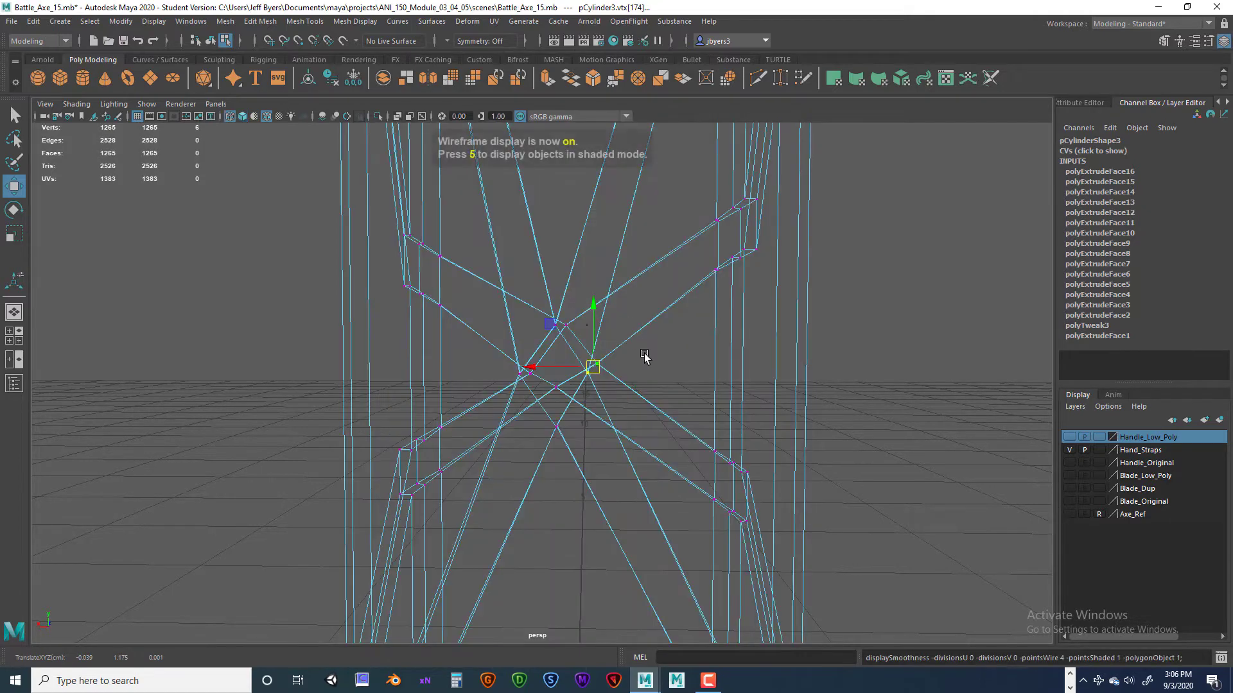
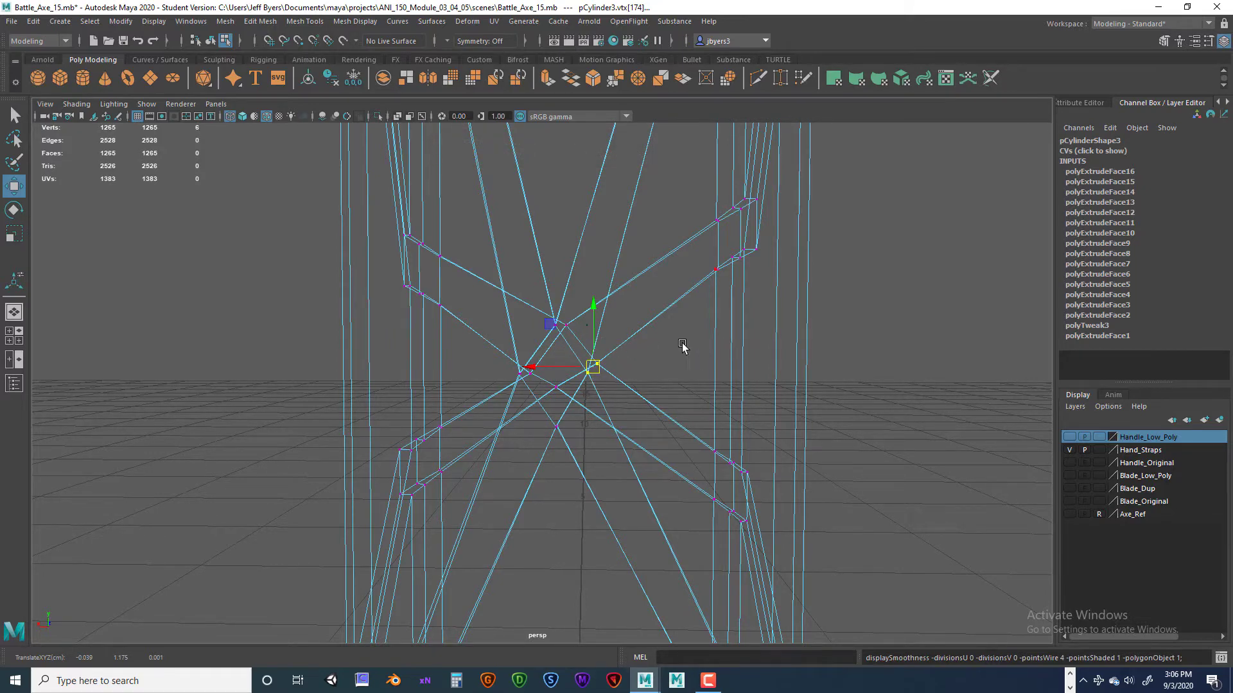
Step: Undo the series of vertex moves on the diamond-shaped strap crossing to restore its earlier, wider shape
{"action": "left_click_drag", "start_coordinate": [682, 347], "coordinate": [692, 373], "text": "alt"}
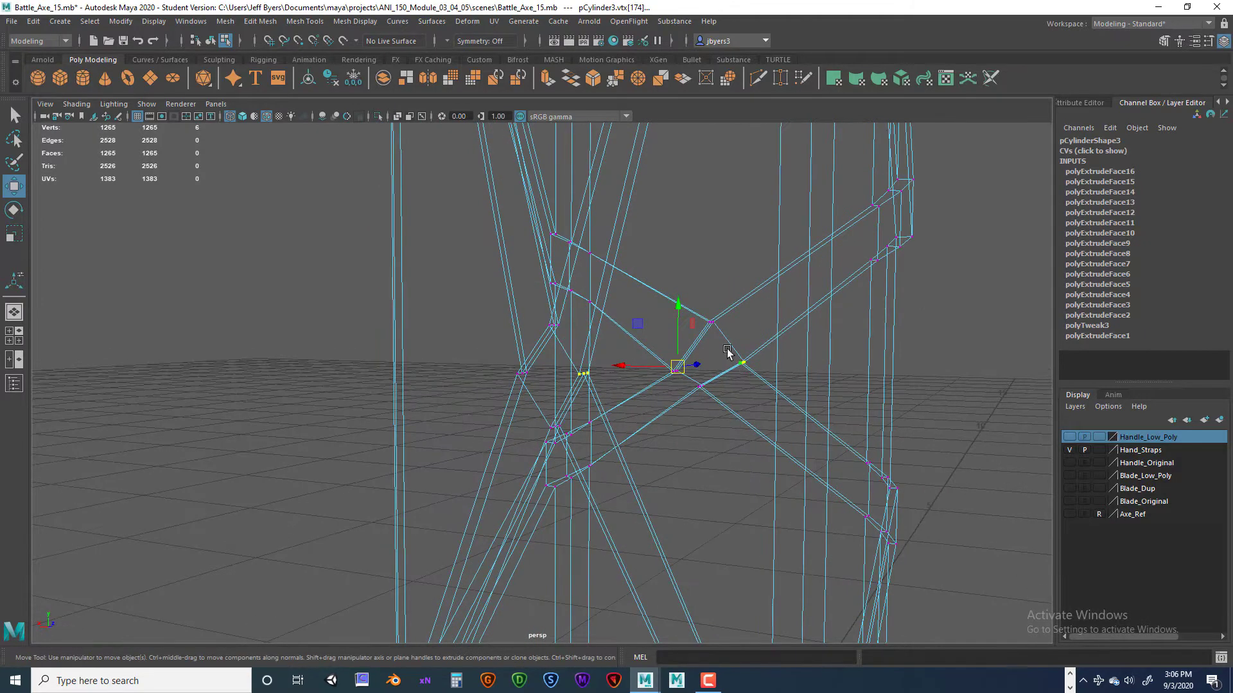
{"action": "key", "text": "ctrl+z"}
{"action": "key", "text": "ctrl+z"}
{"action": "key", "text": "ctrl+z"}
{"action": "key", "text": "ctrl+z"}
{"action": "key", "text": "ctrl+z"}
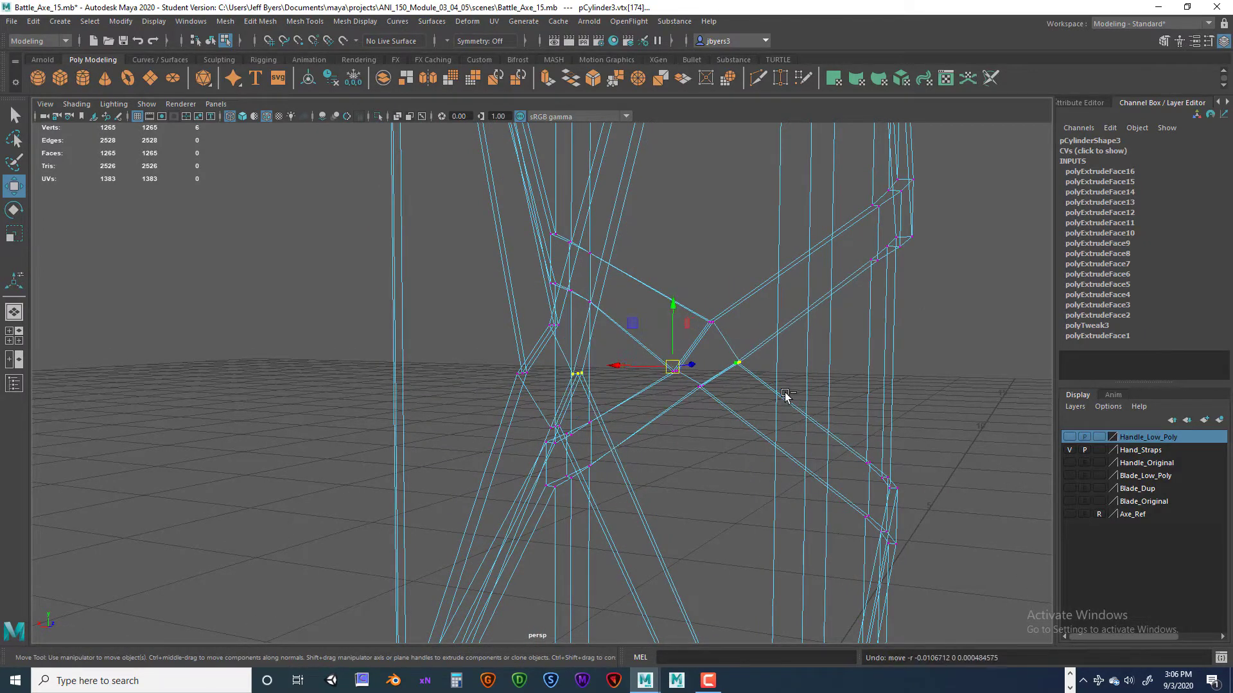
{"action": "key", "text": "ctrl+z"}
{"action": "key", "text": "ctrl+z"}
{"action": "key", "text": "ctrl+z"}
{"action": "key", "text": "ctrl+z"}
{"action": "key", "text": "ctrl+z"}
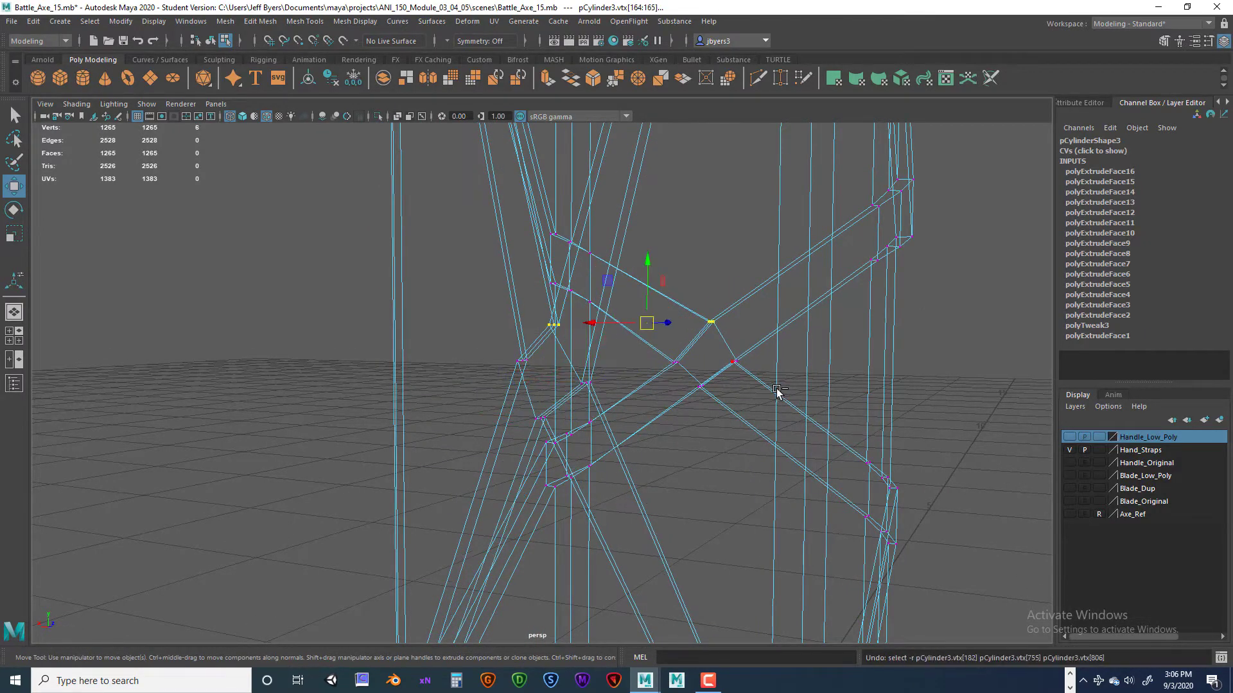
{"action": "key", "text": "ctrl+z"}
{"action": "key", "text": "ctrl+z"}
{"action": "key", "text": "ctrl+z"}
{"action": "key", "text": "ctrl+z"}
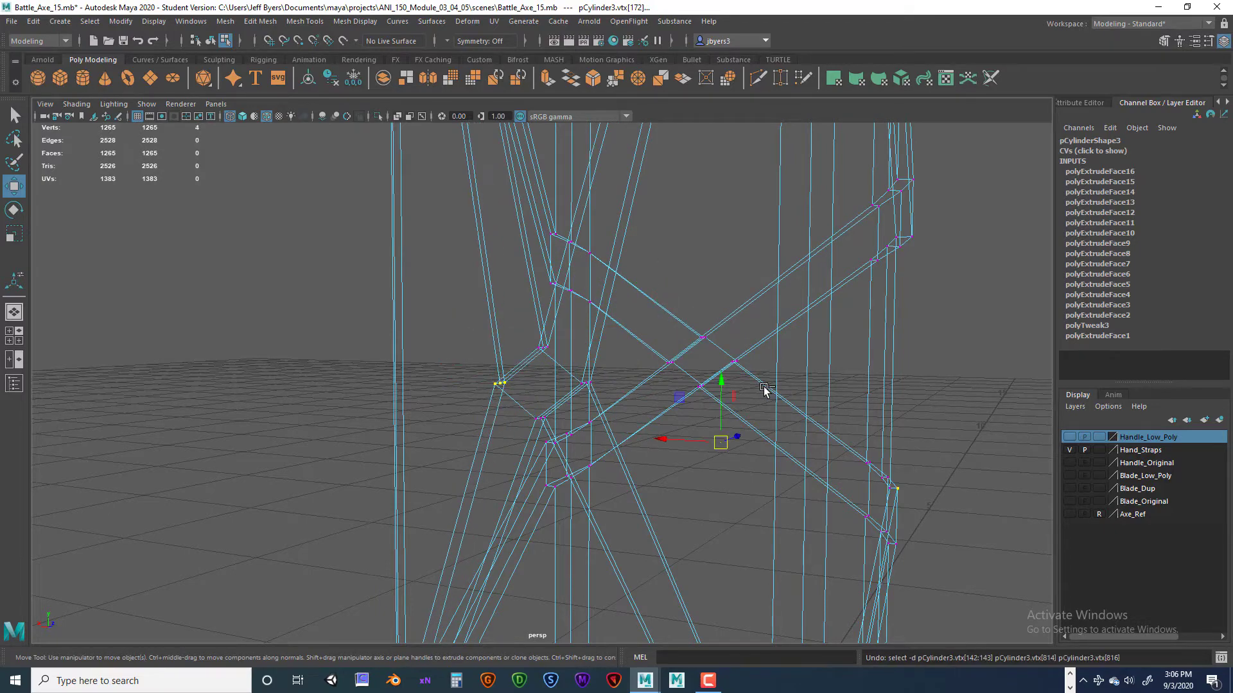
Step: Preview the restored strap crossing smoothed and return it to unsmoothed wireframe display
{"action": "left_click_drag", "start_coordinate": [613, 384], "coordinate": [572, 355], "text": "alt"}
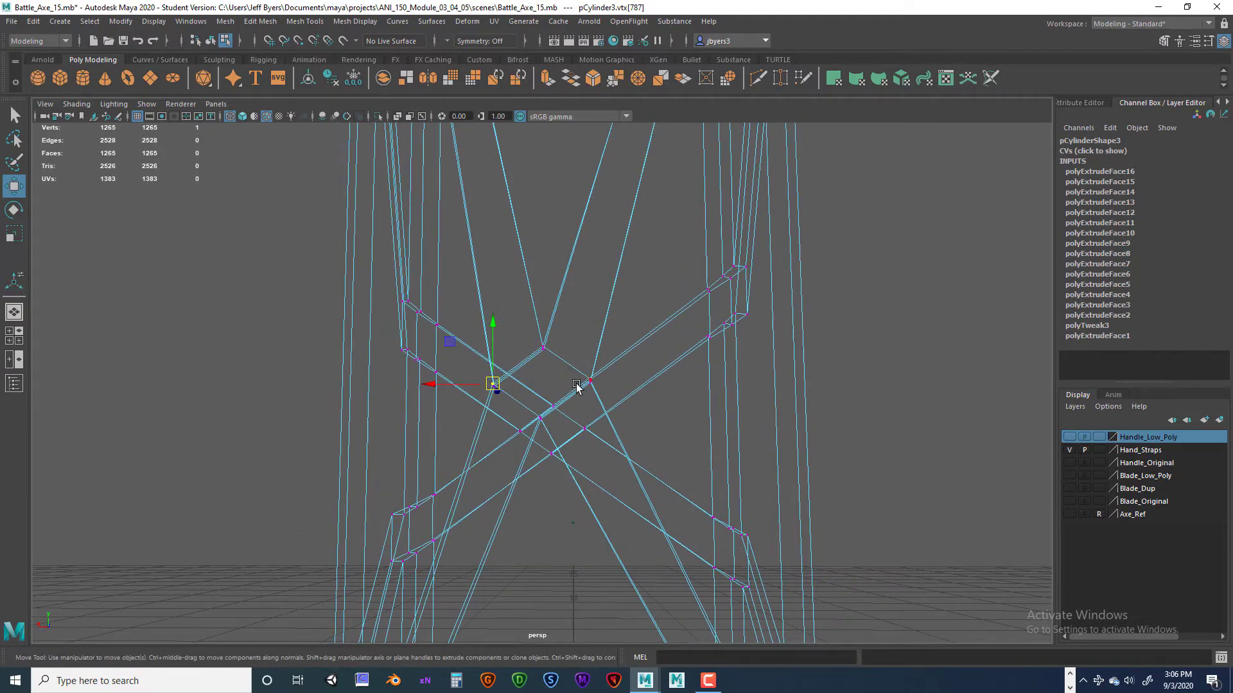
{"action": "key", "text": "3"}
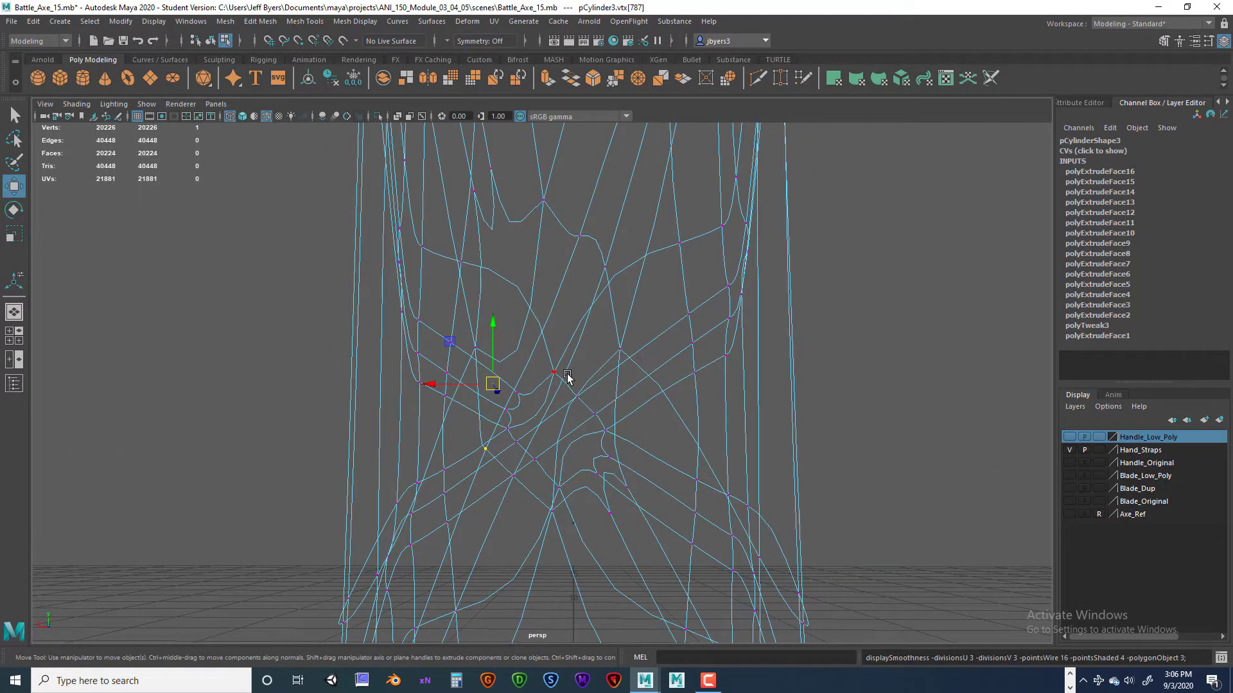
{"action": "key", "text": "4"}
{"action": "key", "text": "1"}
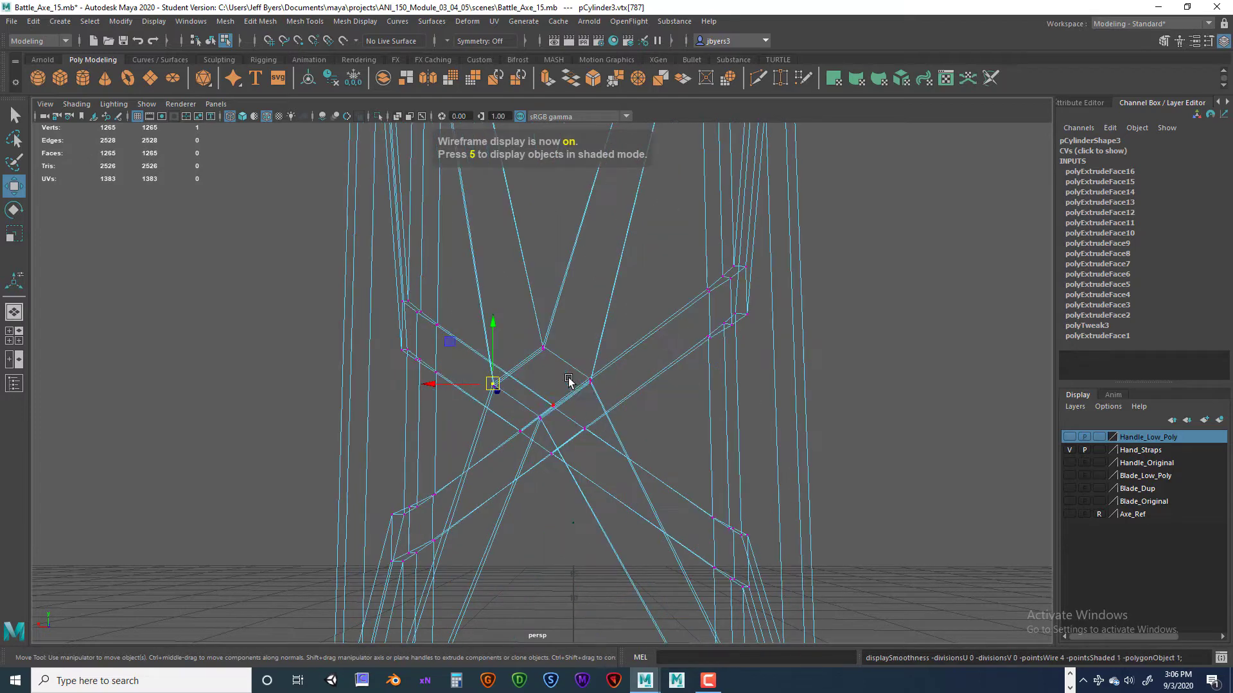
Step: Shift the diamond crossing's top corner vertices sideways, and move its bottom corner vertices downward and the opposite way
{"action": "left_click", "coordinate": [544, 347]}
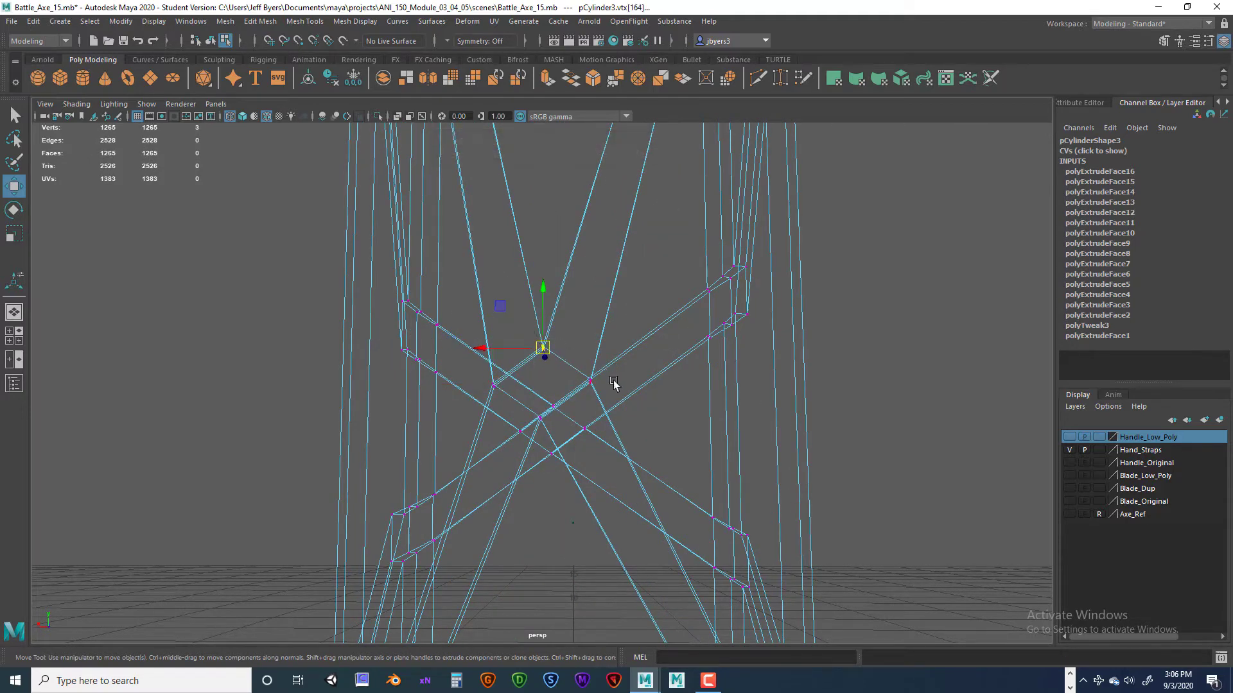
{"action": "left_click_drag", "start_coordinate": [569, 399], "coordinate": [530, 381], "text": "alt"}
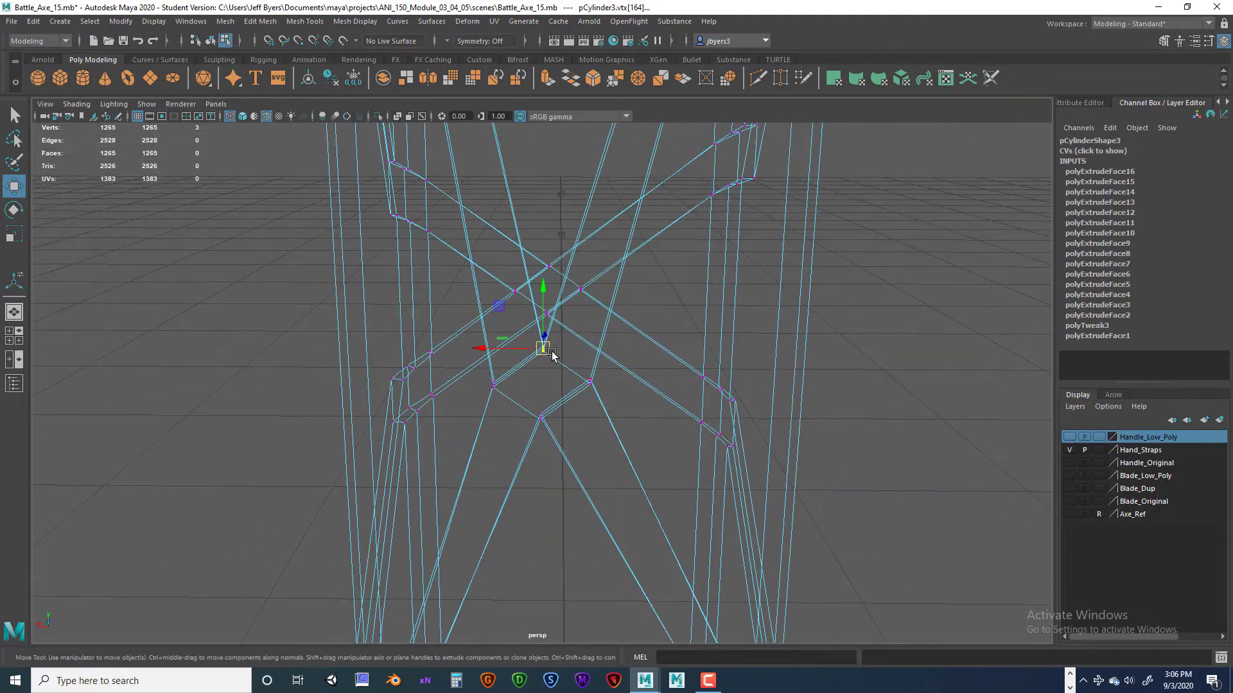
{"action": "left_click_drag", "start_coordinate": [504, 349], "coordinate": [503, 348]}
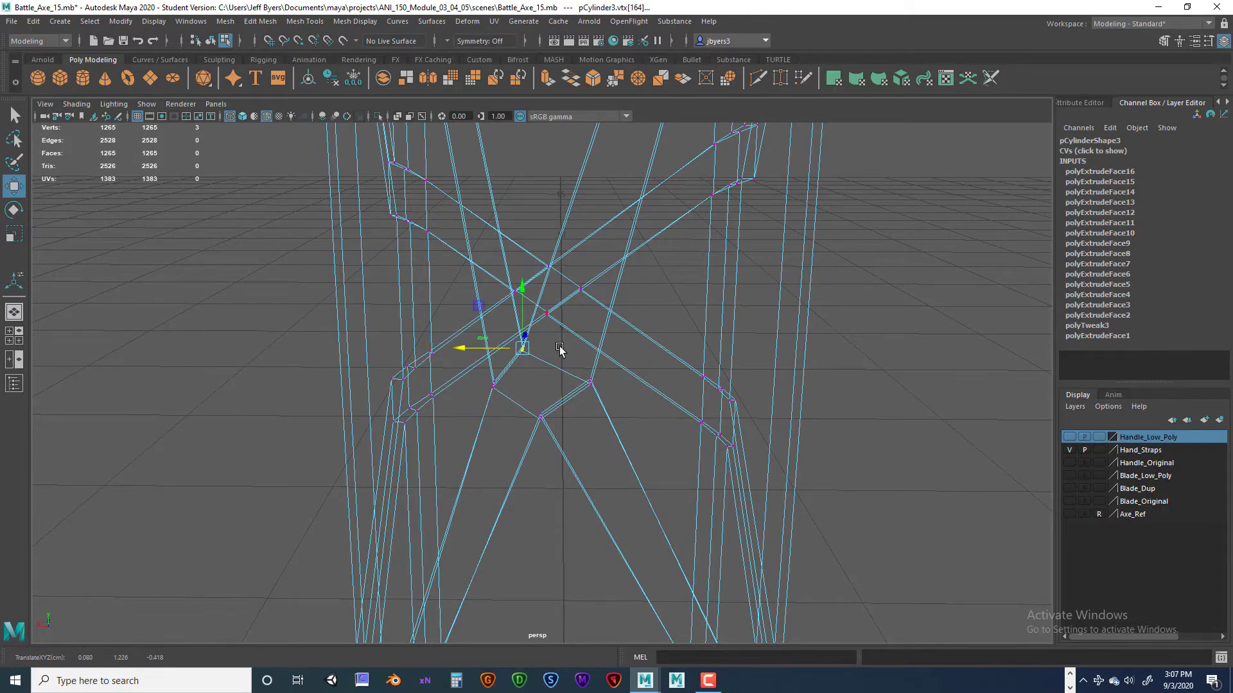
{"action": "left_click", "coordinate": [541, 418]}
{"action": "left_click_drag", "start_coordinate": [554, 423], "coordinate": [559, 419], "text": "alt"}
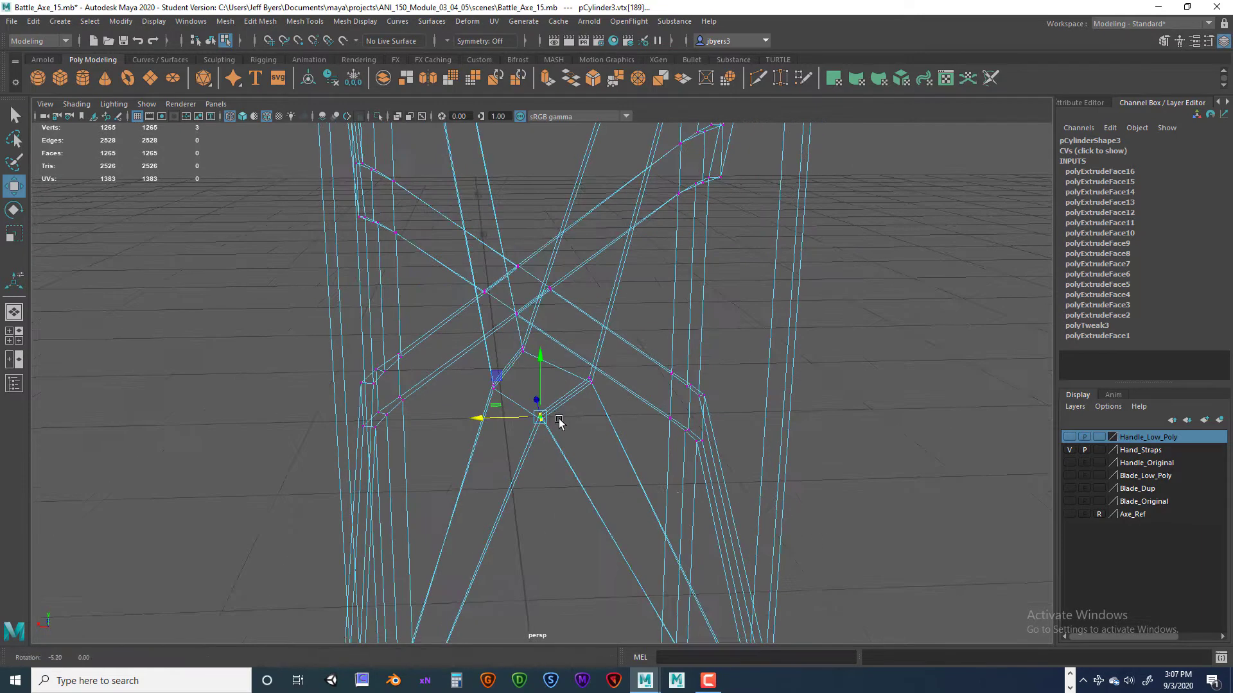
{"action": "left_click_drag", "start_coordinate": [539, 365], "coordinate": [543, 379]}
{"action": "left_click_drag", "start_coordinate": [502, 434], "coordinate": [517, 434]}
Step: Move the diamond's left corner vertices inward and down, and its right corner vertices inward and slightly up
{"action": "left_click", "coordinate": [489, 386]}
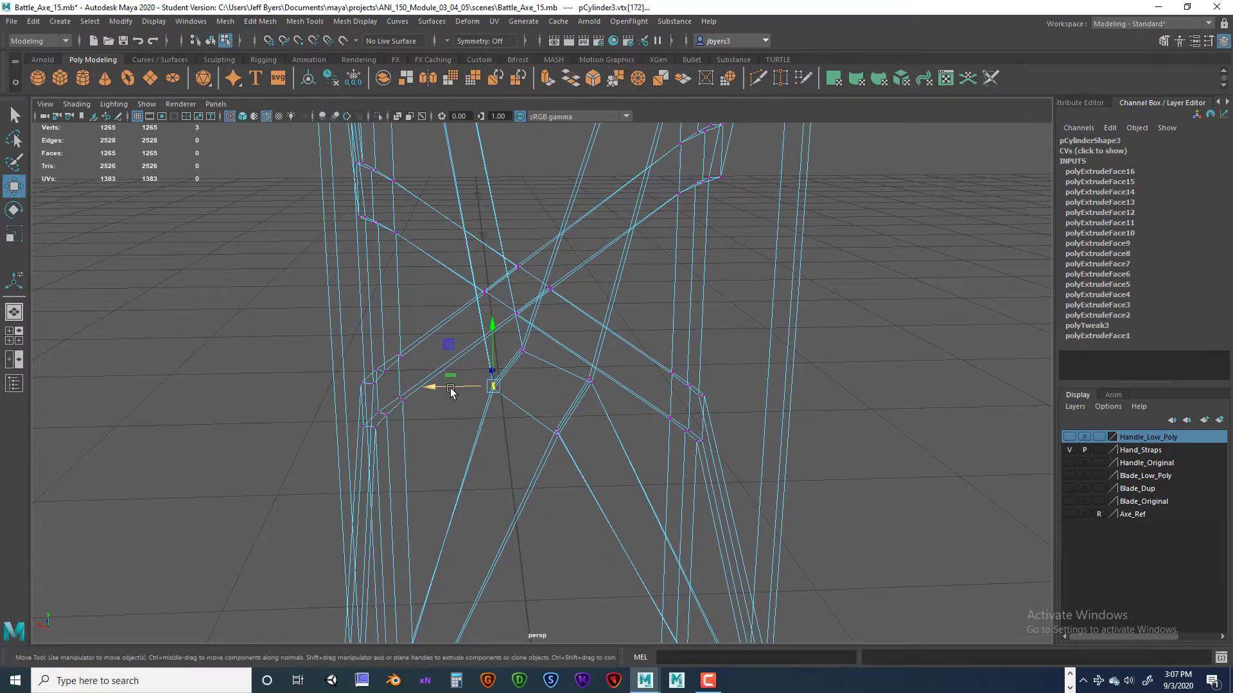
{"action": "left_click_drag", "start_coordinate": [451, 392], "coordinate": [470, 389]}
{"action": "left_click_drag", "start_coordinate": [514, 328], "coordinate": [510, 355]}
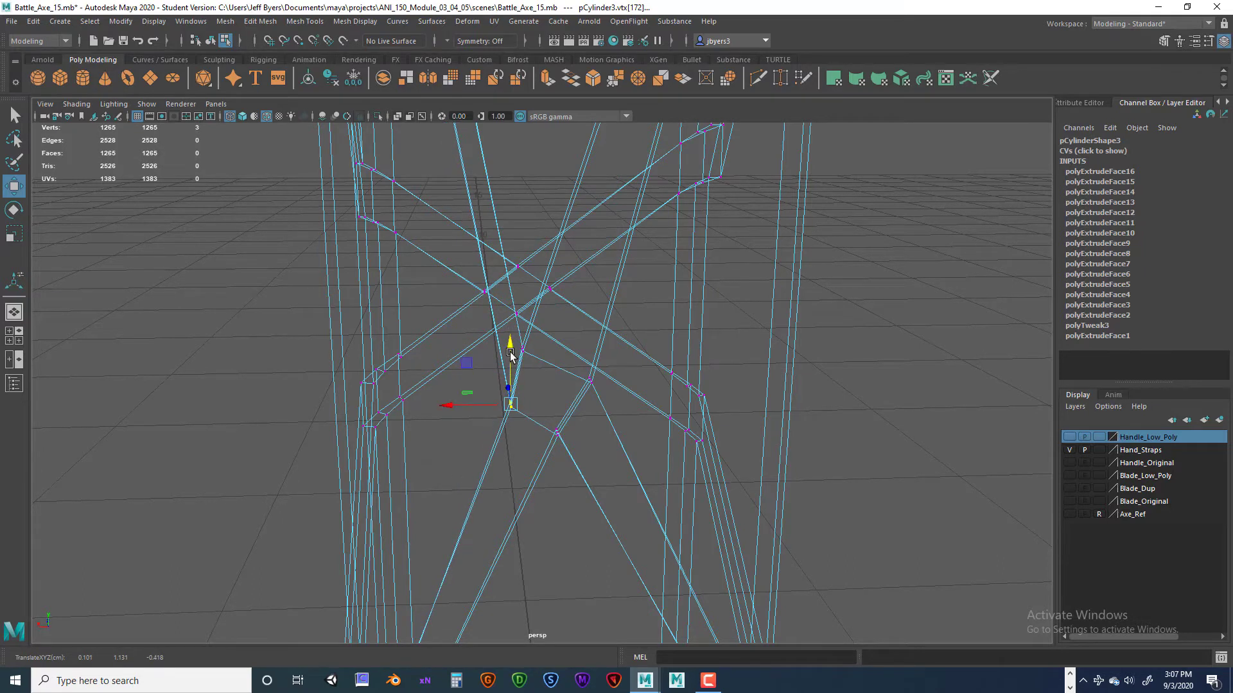
{"action": "left_click_drag", "start_coordinate": [495, 408], "coordinate": [485, 407]}
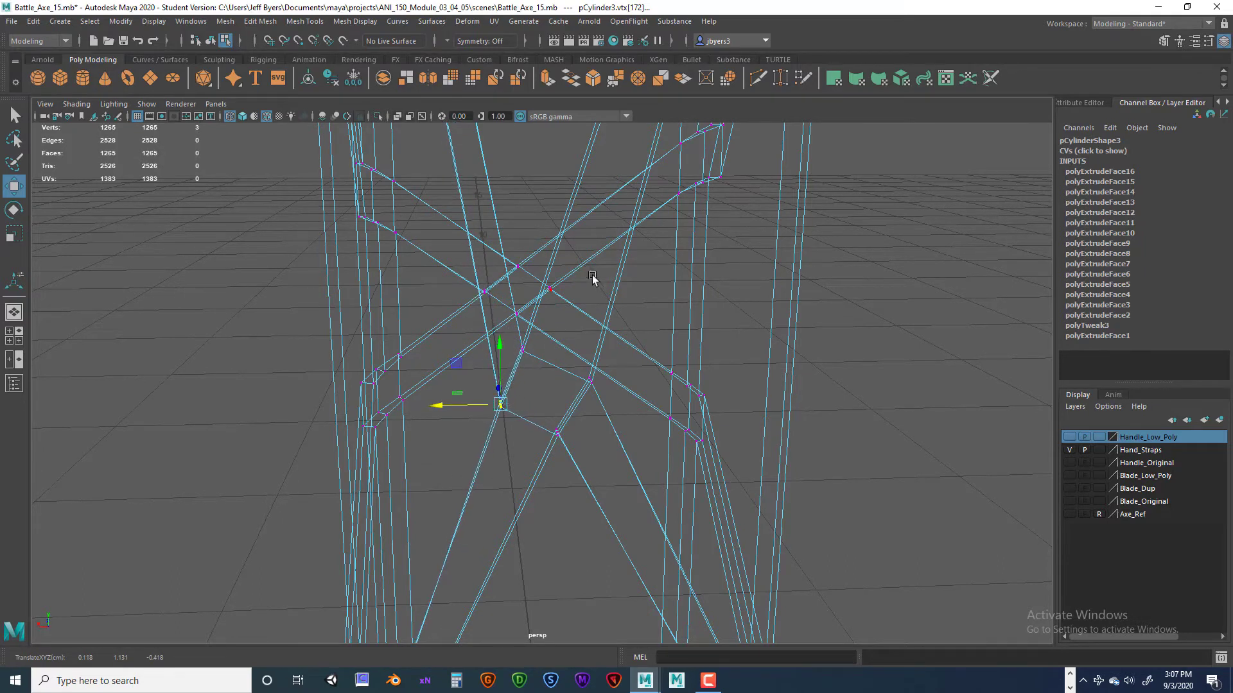
{"action": "left_click", "coordinate": [601, 403]}
{"action": "left_click_drag", "start_coordinate": [577, 384], "coordinate": [580, 338]}
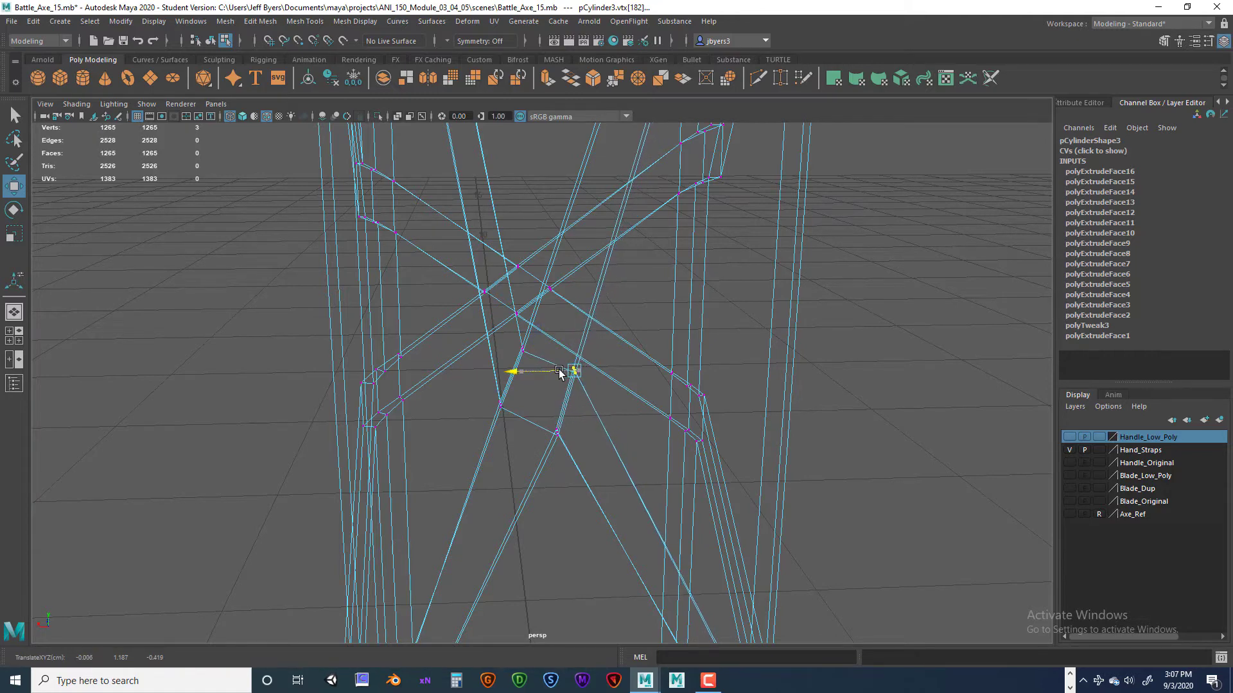
Step: Move the diamond's top corner vertices right and bottom corner vertices left, and reposition the right corner vertices farther out and lower
{"action": "left_click", "coordinate": [521, 348]}
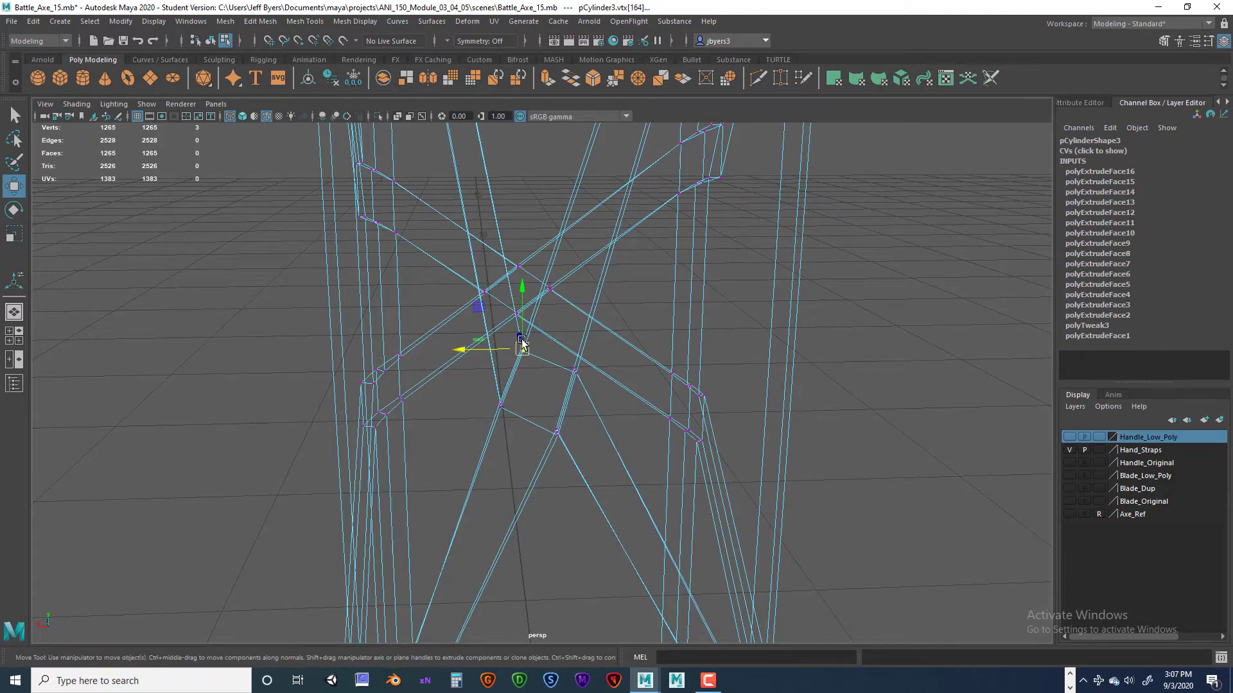
{"action": "left_click_drag", "start_coordinate": [522, 344], "coordinate": [591, 340]}
{"action": "left_click", "coordinate": [576, 371]}
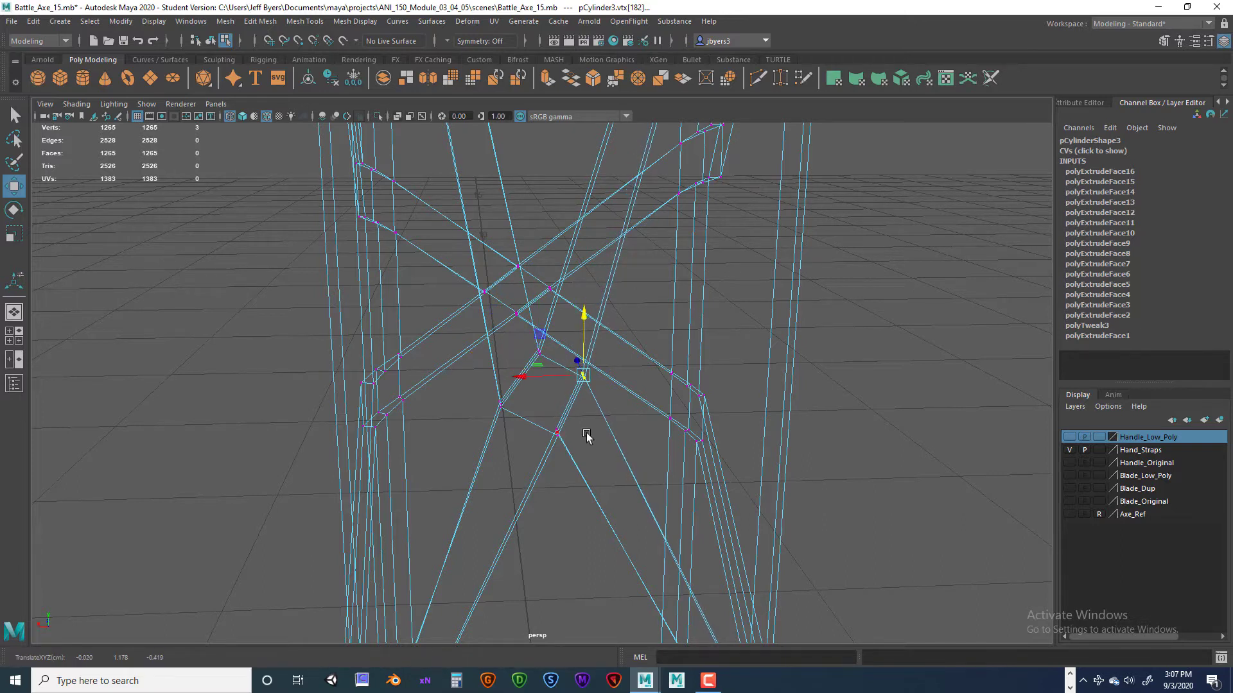
{"action": "left_click", "coordinate": [557, 433]}
{"action": "left_click_drag", "start_coordinate": [546, 435], "coordinate": [532, 435]}
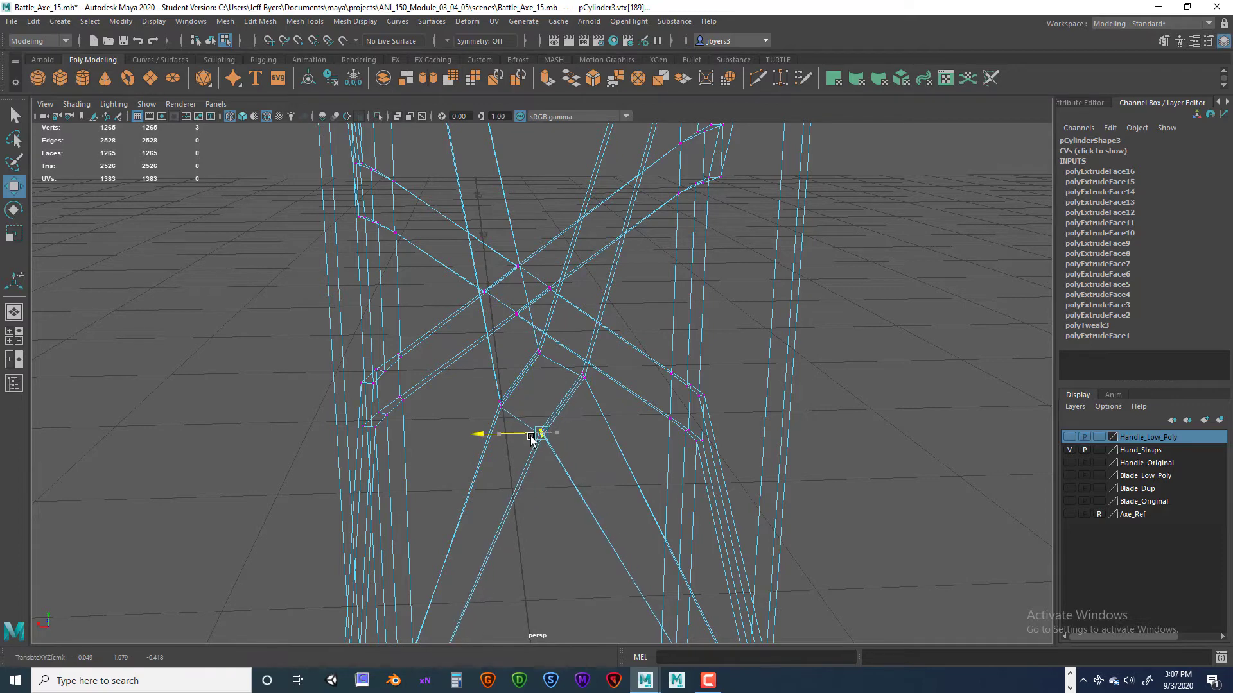
{"action": "left_click", "coordinate": [584, 384]}
{"action": "left_click_drag", "start_coordinate": [585, 345], "coordinate": [584, 358]}
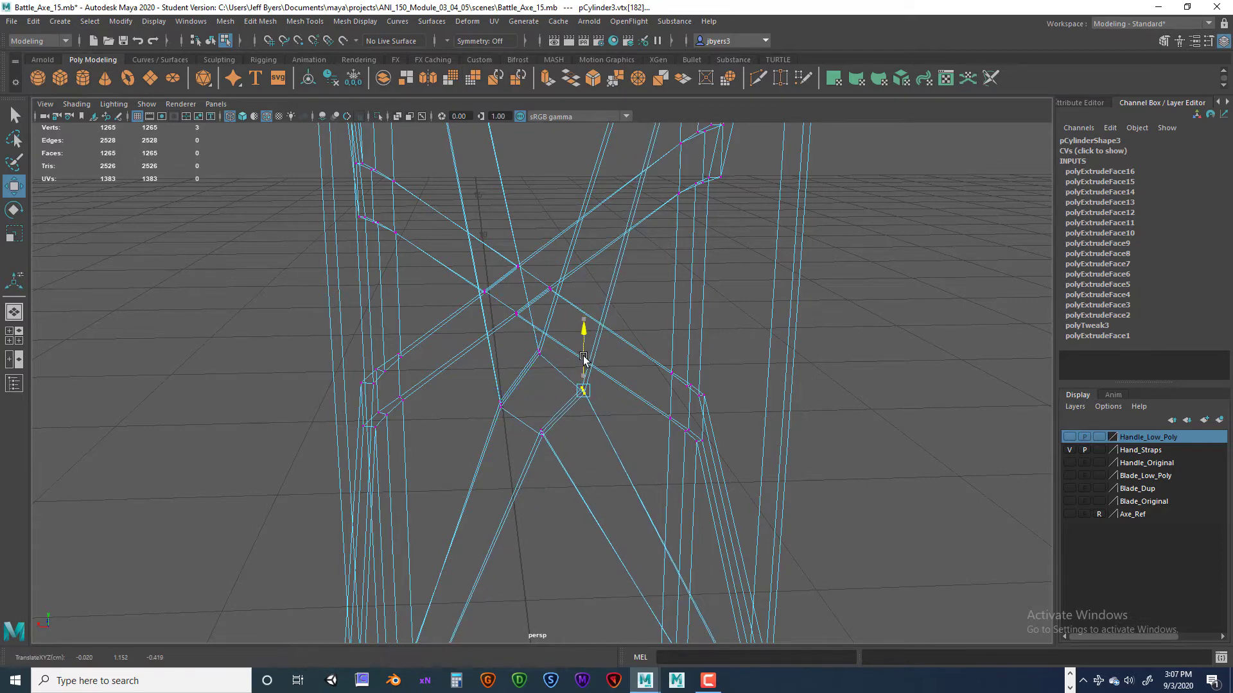
Step: Nudge the diamond's top and left corner vertices slightly right, and lower the bottom corner vertices with a small rightward shift
{"action": "left_click", "coordinate": [540, 357]}
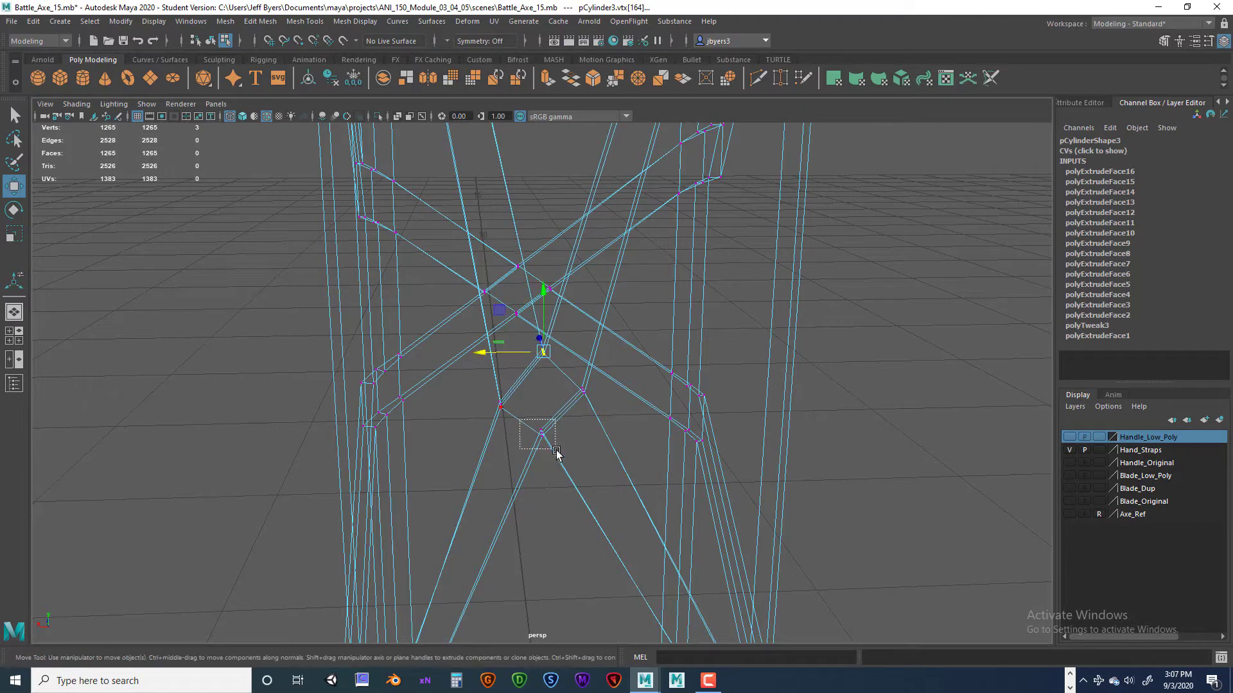
{"action": "left_click", "coordinate": [541, 434]}
{"action": "left_click_drag", "start_coordinate": [475, 387], "coordinate": [551, 444]}
{"action": "left_click", "coordinate": [541, 393]}
{"action": "left_click_drag", "start_coordinate": [541, 389], "coordinate": [542, 397]}
{"action": "left_click_drag", "start_coordinate": [509, 441], "coordinate": [516, 439]}
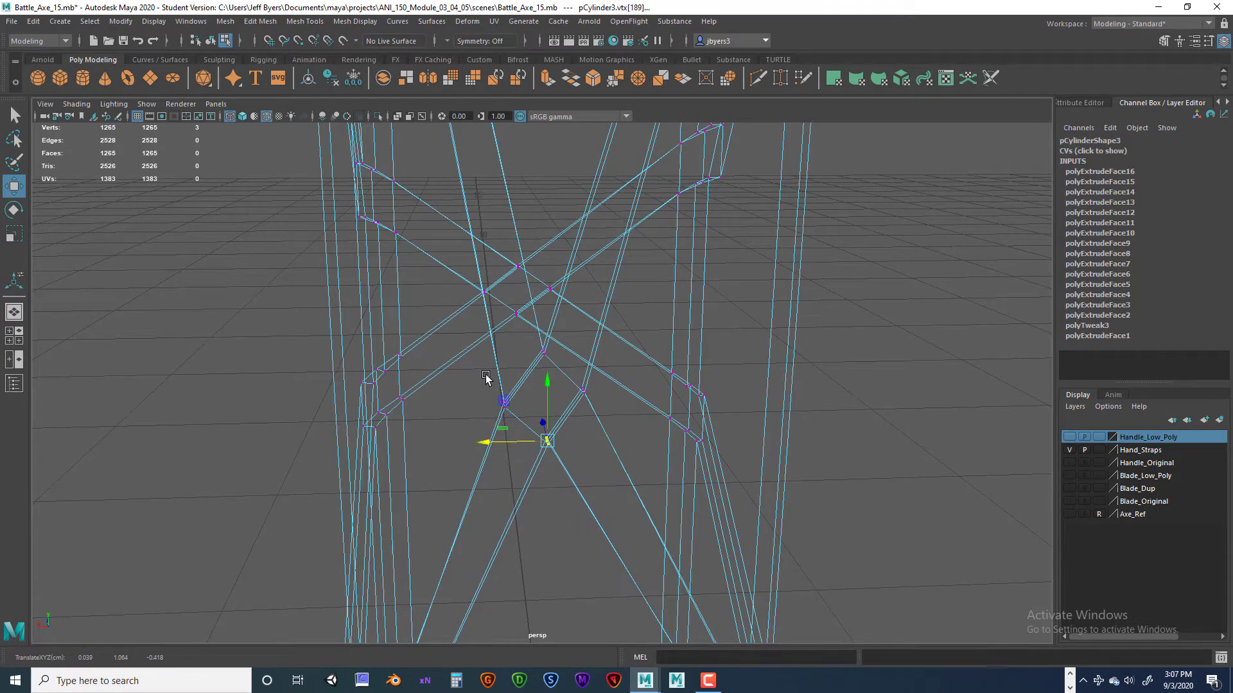
{"action": "mouse_move", "coordinate": [487, 380]}
{"action": "left_mouse_down"}
{"action": "mouse_move", "coordinate": [521, 421]}
{"action": "mouse_move", "coordinate": [502, 391]}
{"action": "left_mouse_up"}
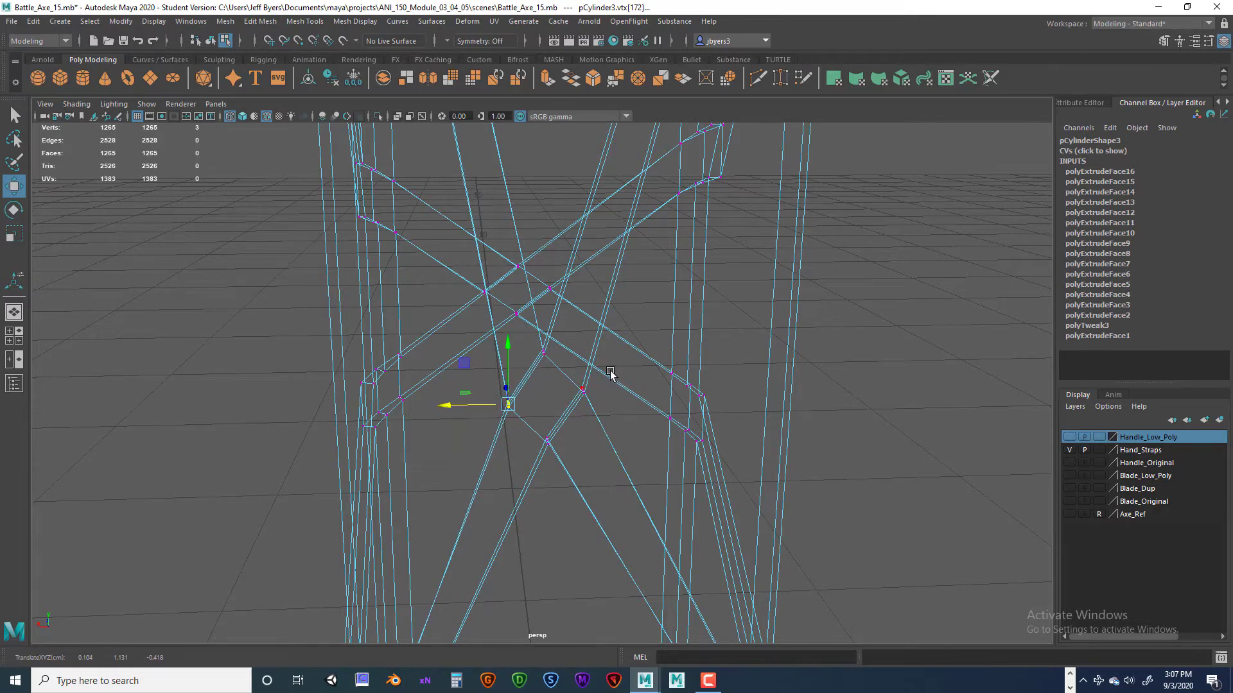
Step: Move the diamond's right corner vertices inward to narrow the crossing, and fine-tune the top corner vertices sideways
{"action": "left_click", "coordinate": [582, 389]}
{"action": "left_click_drag", "start_coordinate": [570, 389], "coordinate": [567, 352]}
{"action": "left_click_drag", "start_coordinate": [532, 349], "coordinate": [540, 385]}
{"action": "key", "text": "ctrl+z"}
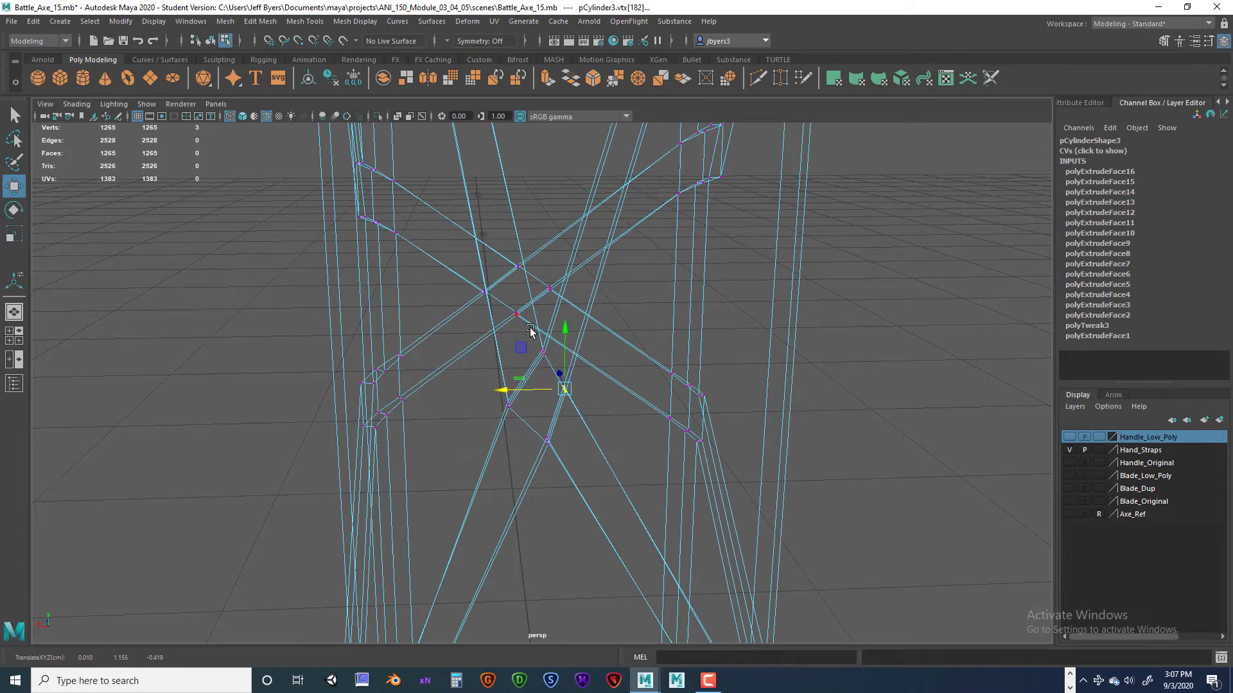
{"action": "mouse_move", "coordinate": [530, 329]}
{"action": "left_mouse_down"}
{"action": "mouse_move", "coordinate": [550, 364]}
{"action": "mouse_move", "coordinate": [529, 350]}
{"action": "left_mouse_up"}
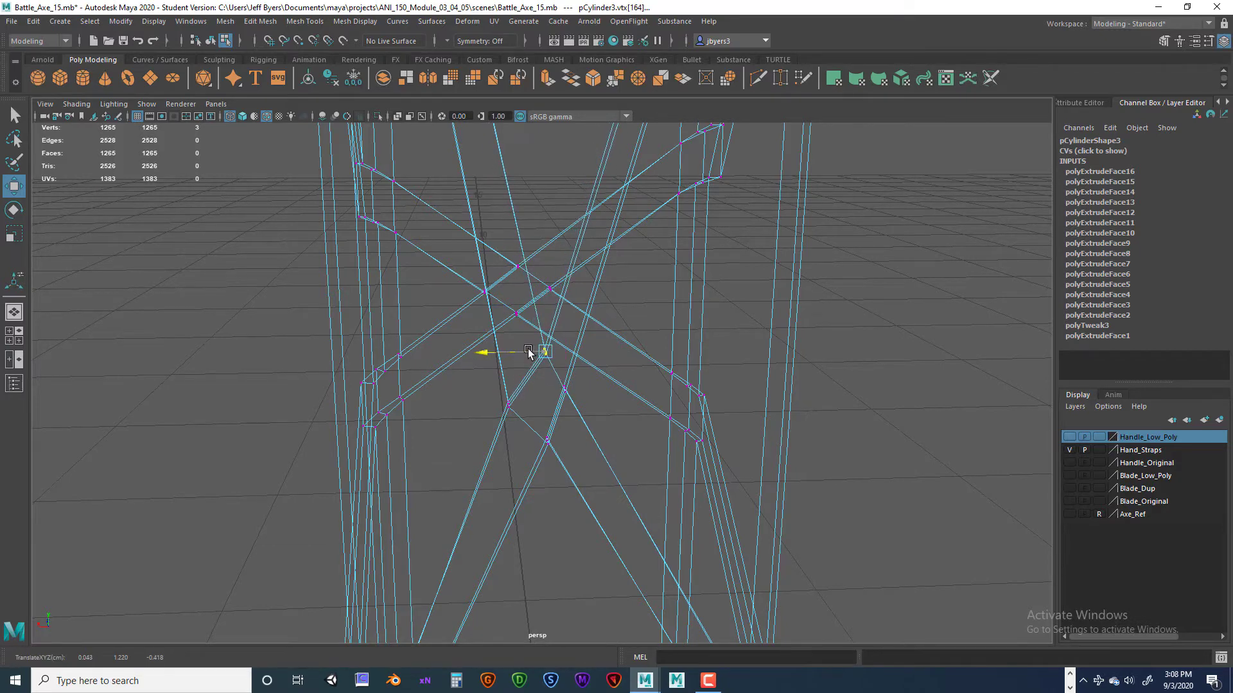
Step: Move the diamond's left corner vertices inward and slightly up, and shift the bottom corner vertices left to match
{"action": "mouse_move", "coordinate": [498, 387]}
{"action": "left_mouse_down"}
{"action": "mouse_move", "coordinate": [516, 413]}
{"action": "mouse_move", "coordinate": [486, 404]}
{"action": "left_mouse_up"}
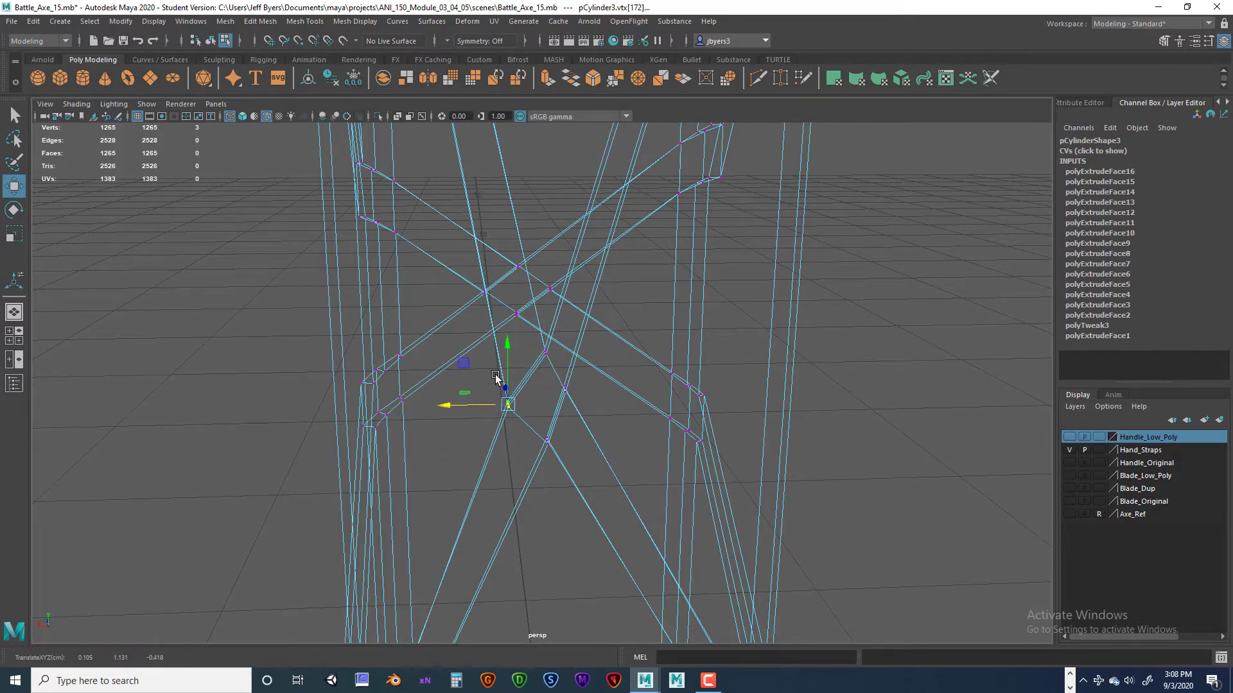
{"action": "left_click_drag", "start_coordinate": [510, 357], "coordinate": [511, 354]}
{"action": "left_click_drag", "start_coordinate": [462, 401], "coordinate": [468, 400]}
{"action": "left_click", "coordinate": [547, 441]}
{"action": "left_click_drag", "start_coordinate": [527, 442], "coordinate": [524, 442]}
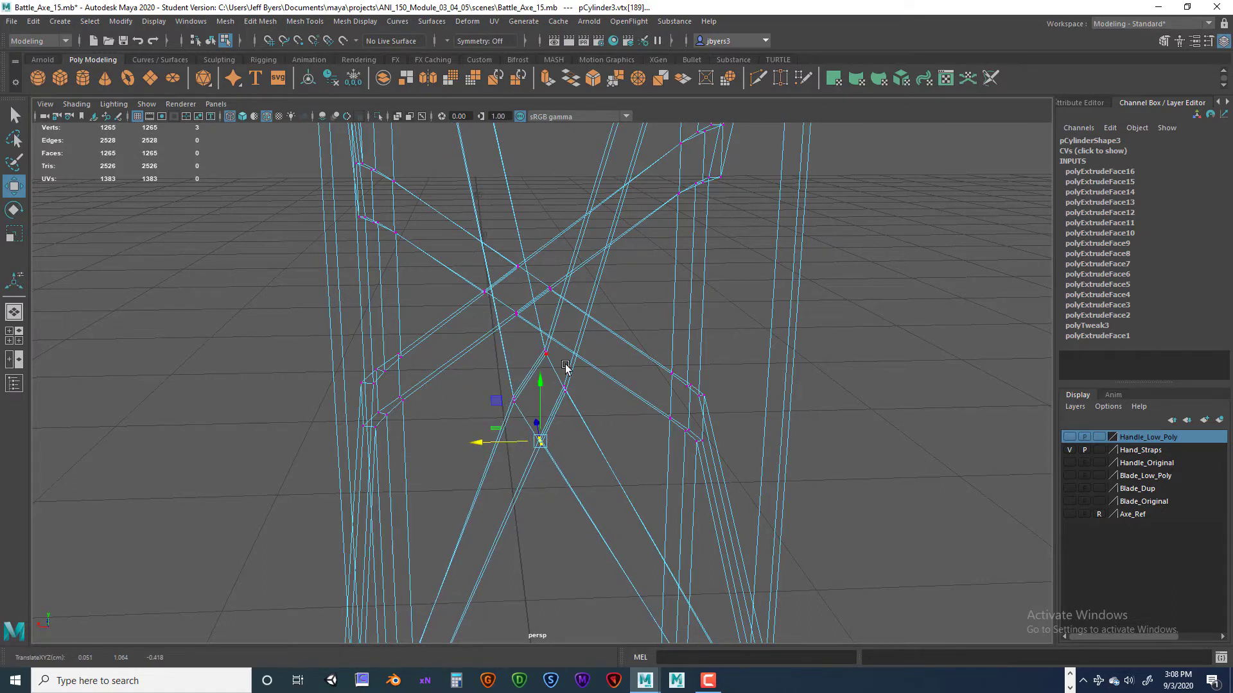
Step: Rotate the diamond's top and right corner vertices together, and its left and bottom corner vertices together, to align opposite edges
{"action": "left_click_drag", "start_coordinate": [537, 341], "coordinate": [583, 421]}
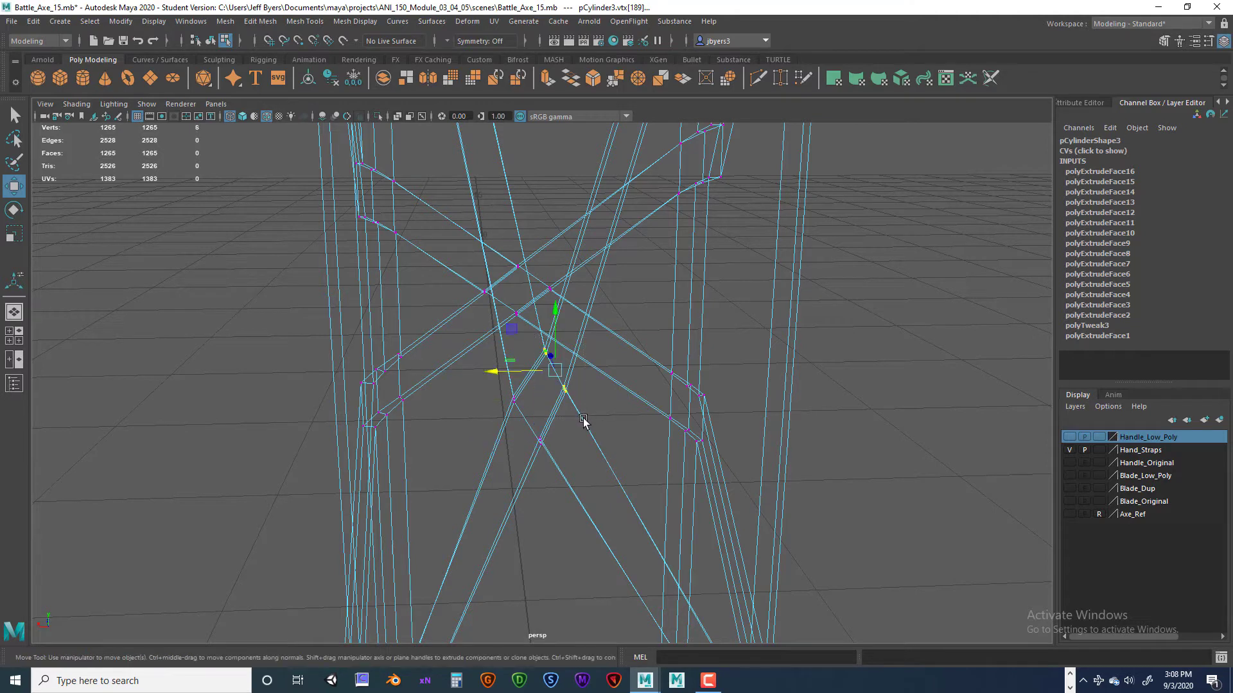
{"action": "key", "text": "e"}
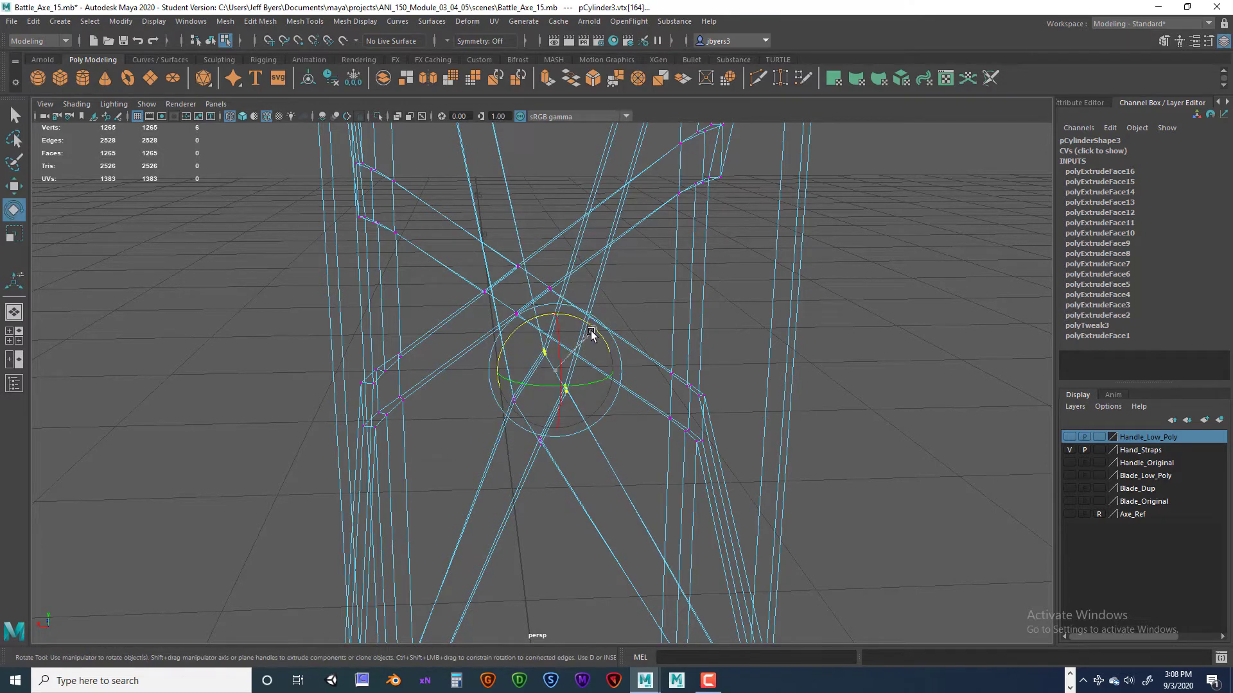
{"action": "left_click_drag", "start_coordinate": [591, 330], "coordinate": [585, 325]}
{"action": "left_click_drag", "start_coordinate": [472, 371], "coordinate": [550, 484]}
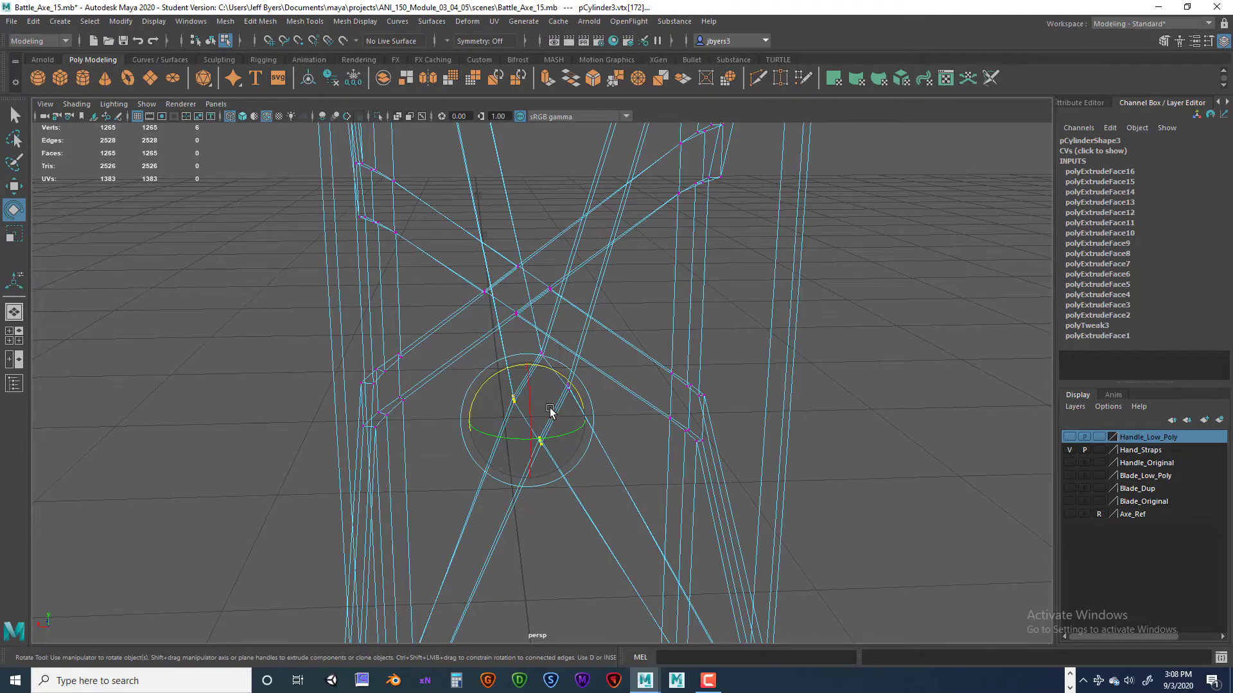
{"action": "left_click_drag", "start_coordinate": [556, 368], "coordinate": [564, 394]}
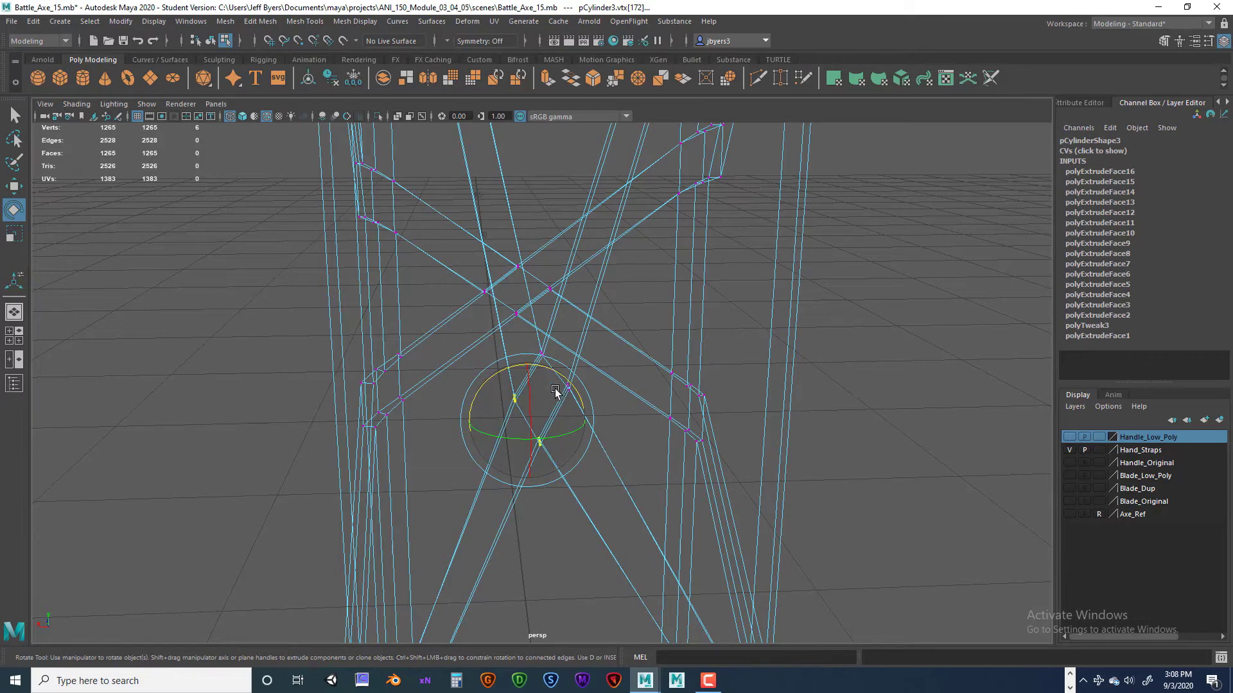
Step: Rotate the top and right corner vertices slightly further, and move the left and bottom corner vertices up toward them
{"action": "scroll", "coordinate": [612, 467], "scroll_direction": "down", "scroll_amount": 4}
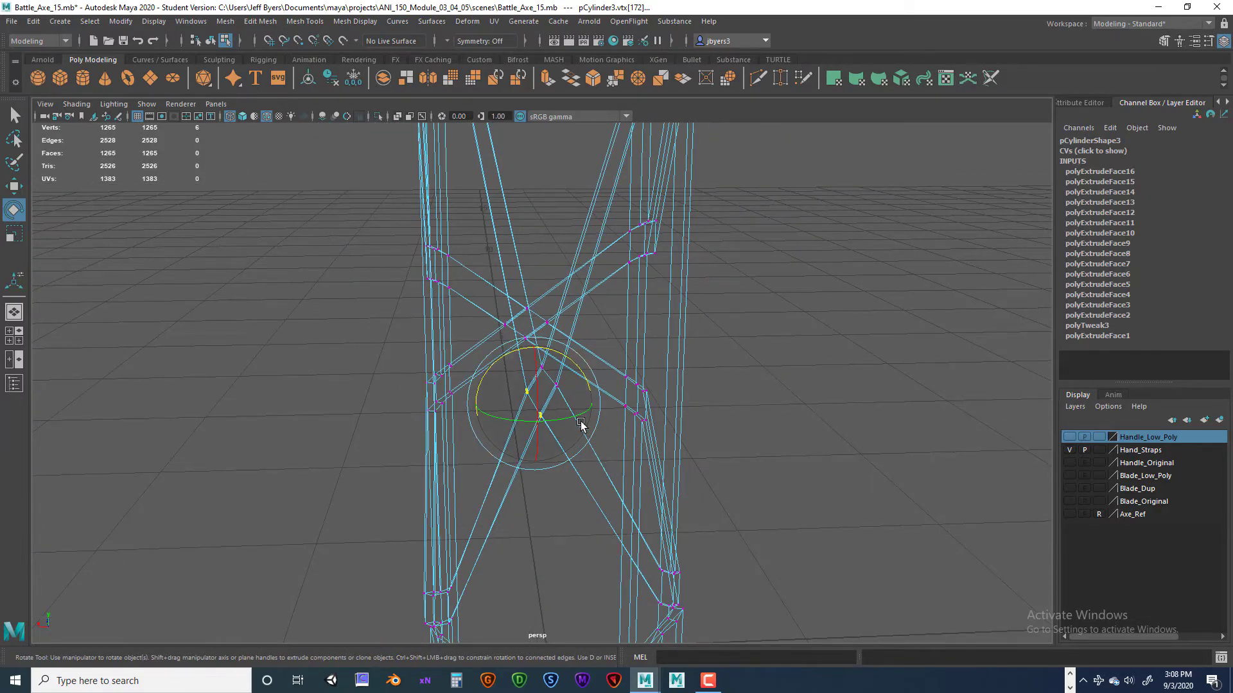
{"action": "left_click", "coordinate": [624, 414]}
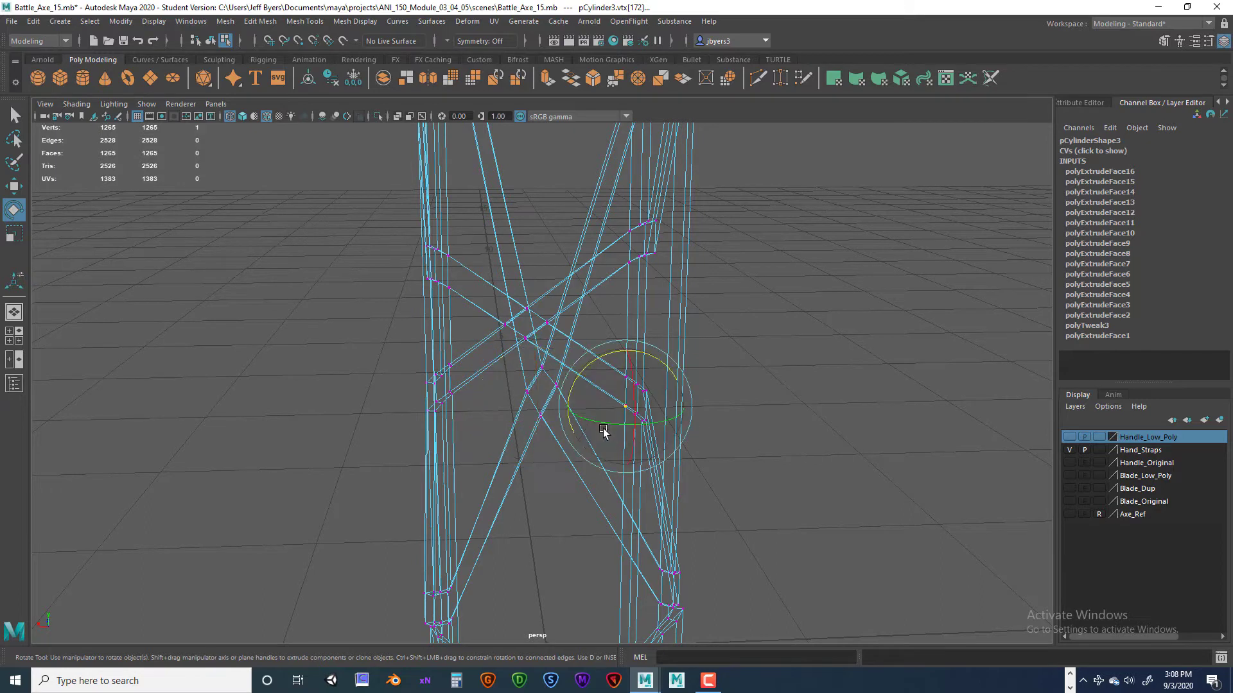
{"action": "left_click_drag", "start_coordinate": [545, 369], "coordinate": [556, 385]}
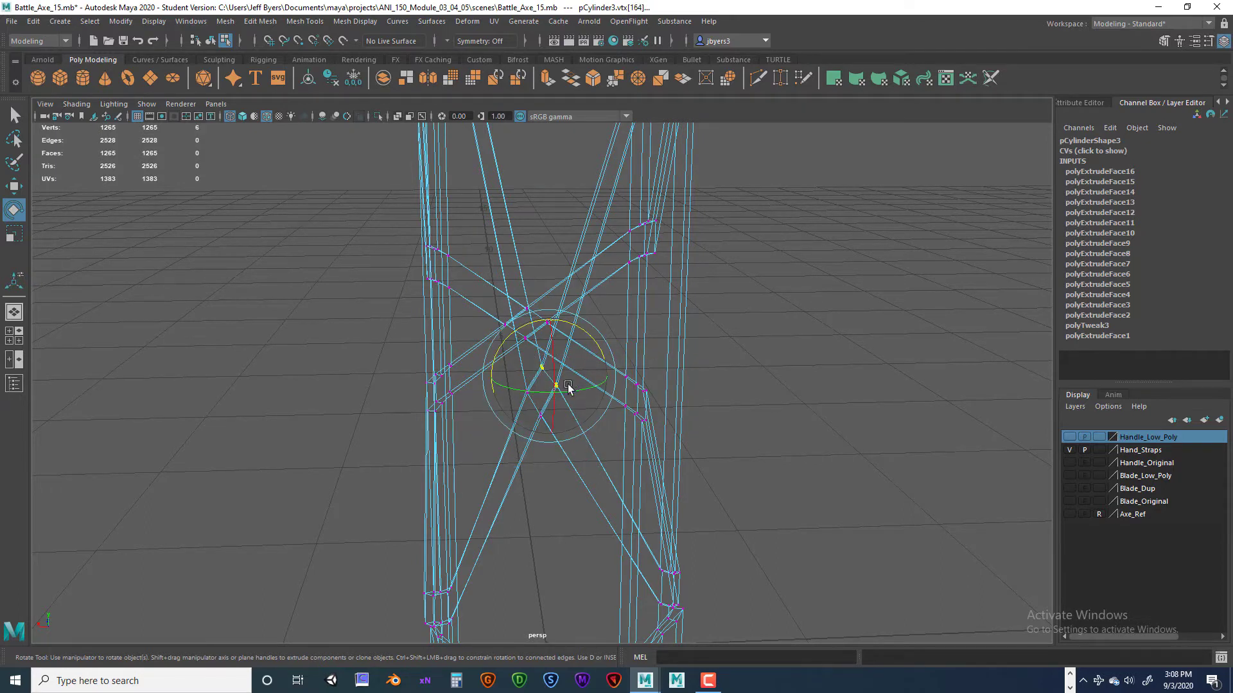
{"action": "left_click_drag", "start_coordinate": [597, 343], "coordinate": [535, 398]}
{"action": "key", "text": "w"}
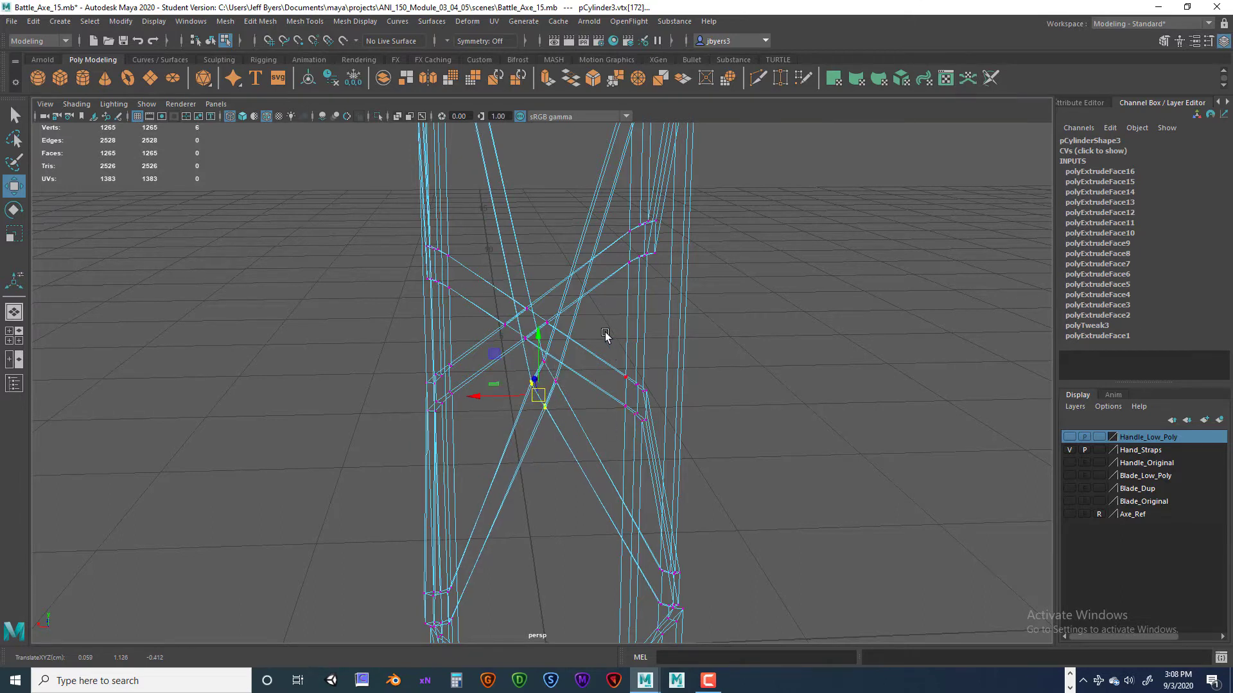
Step: Try to shift the diamond's top and right corner vertices together sideways, and undo the move
{"action": "left_click", "coordinate": [626, 377]}
{"action": "mouse_move", "coordinate": [567, 390]}
{"action": "left_mouse_down"}
{"action": "mouse_move", "coordinate": [577, 403]}
{"action": "mouse_move", "coordinate": [559, 377]}
{"action": "left_mouse_up"}
{"action": "key", "text": "ctrl+z"}
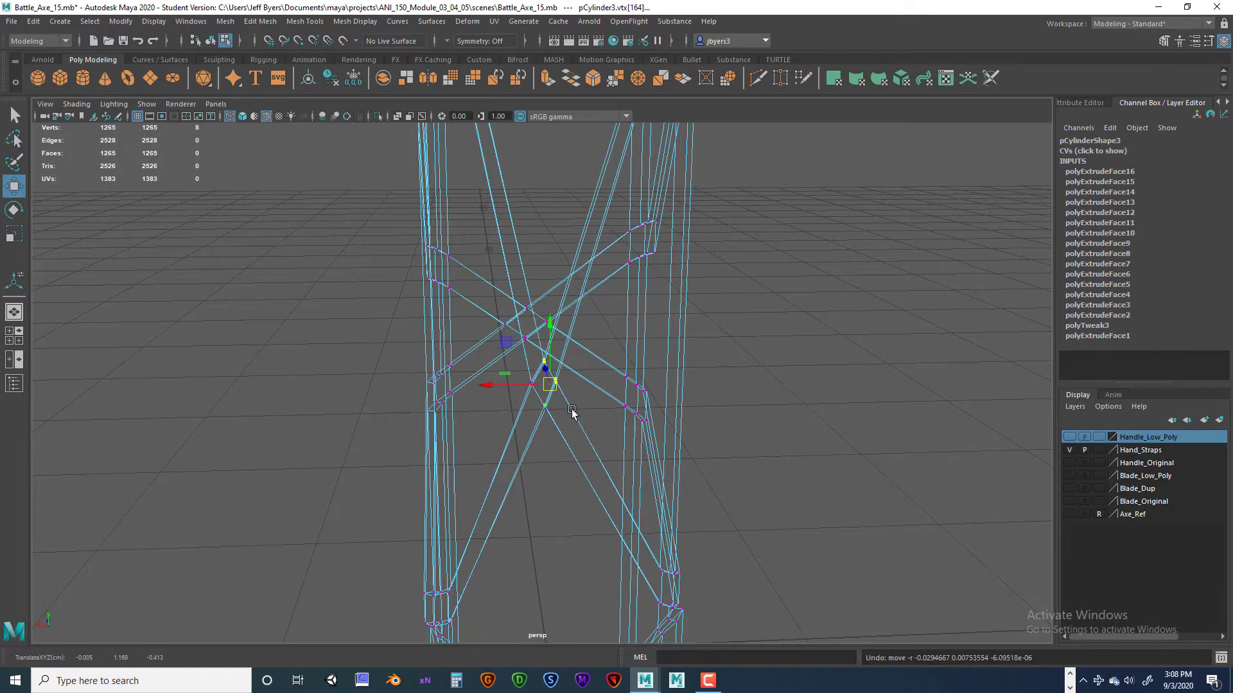
Step: Shift the diamond's top and right corner vertices slightly sideways, move the left and bottom corner vertices to match, and return to shaded display
{"action": "left_click_drag", "start_coordinate": [537, 431], "coordinate": [558, 371]}
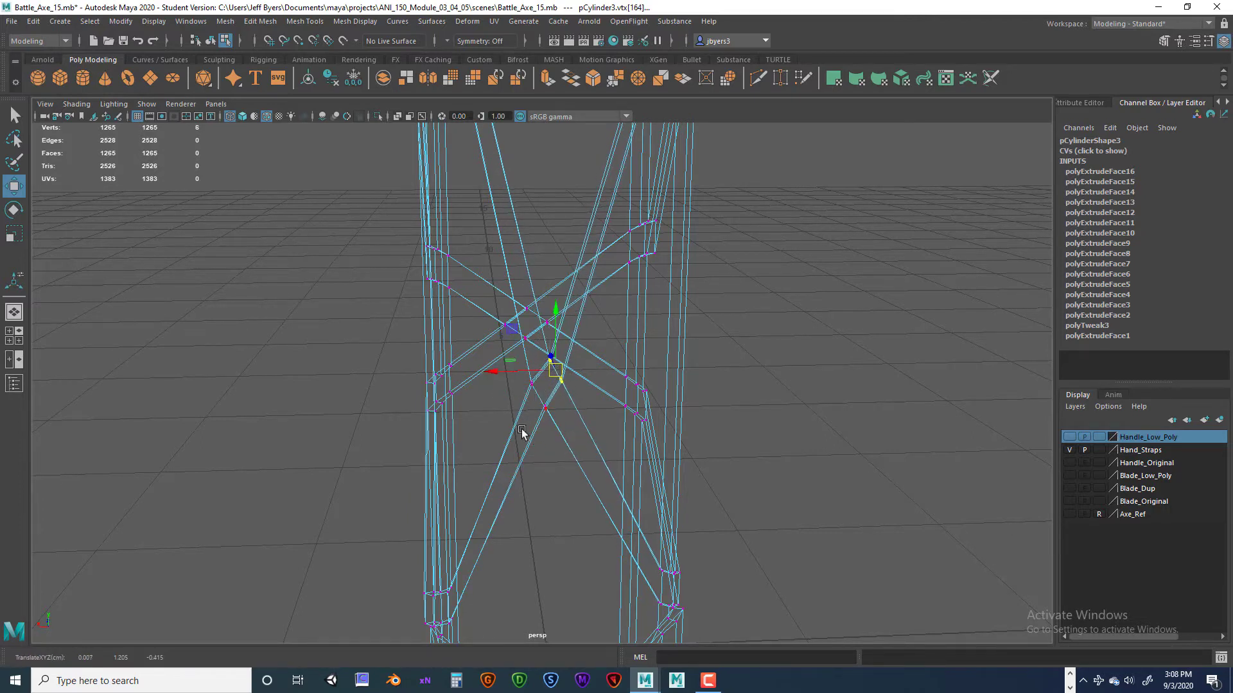
{"action": "left_click_drag", "start_coordinate": [526, 433], "coordinate": [541, 393]}
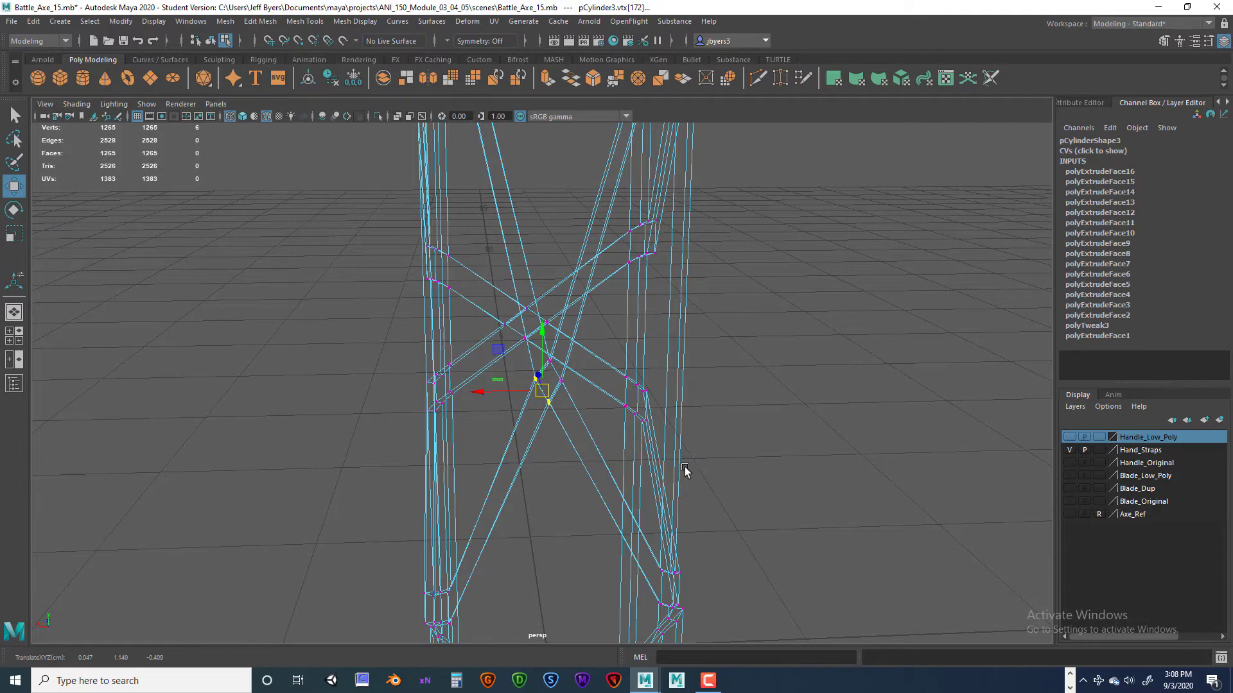
{"action": "key", "text": "5"}
{"action": "left_click", "coordinate": [732, 445]}
{"action": "scroll", "coordinate": [641, 484], "scroll_direction": "down", "scroll_amount": 5}
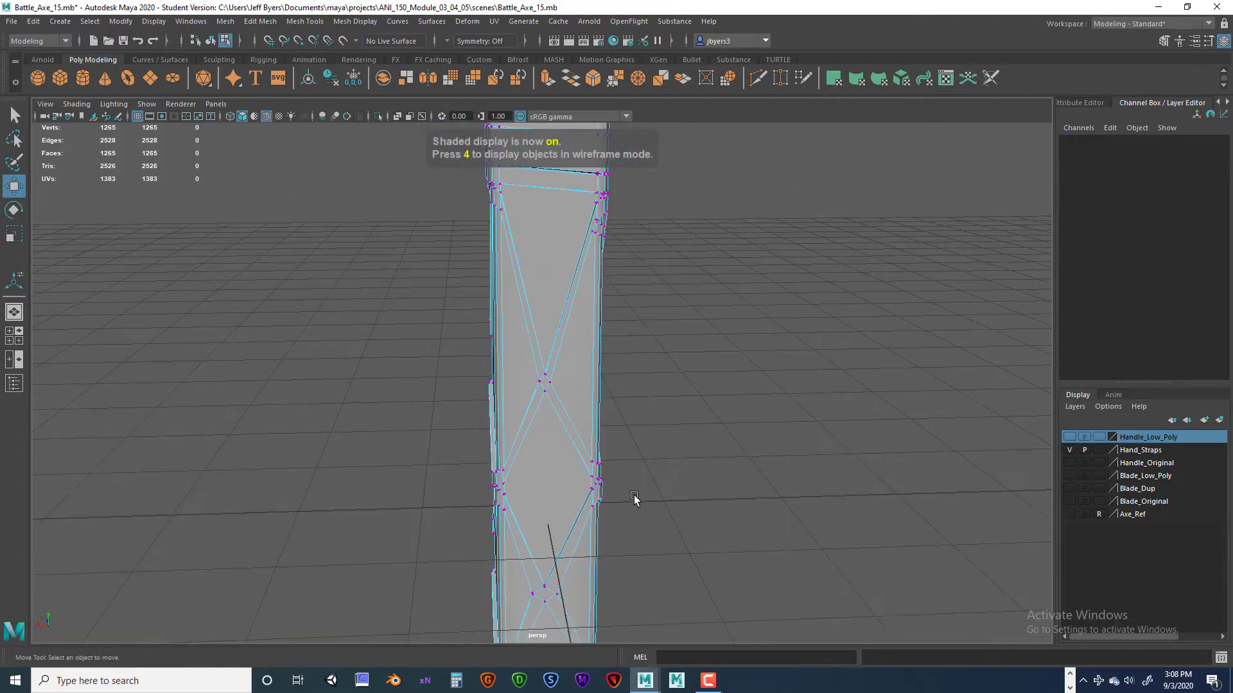
Step: Examine the strap crossings and corner wraps along the handle from several sides in shaded display
{"action": "scroll", "coordinate": [623, 497], "scroll_direction": "up", "scroll_amount": 2}
{"action": "mouse_move", "coordinate": [594, 461]}
{"action": "left_mouse_down", "text": "alt"}
{"action": "mouse_move", "coordinate": [521, 454]}
{"action": "mouse_move", "coordinate": [592, 454]}
{"action": "mouse_move", "coordinate": [541, 407]}
{"action": "mouse_move", "coordinate": [572, 504]}
{"action": "mouse_move", "coordinate": [503, 515]}
{"action": "mouse_move", "coordinate": [588, 511]}
{"action": "mouse_move", "coordinate": [449, 504]}
{"action": "mouse_move", "coordinate": [676, 514]}
{"action": "mouse_move", "coordinate": [567, 533]}
{"action": "left_mouse_up", "text": "alt"}
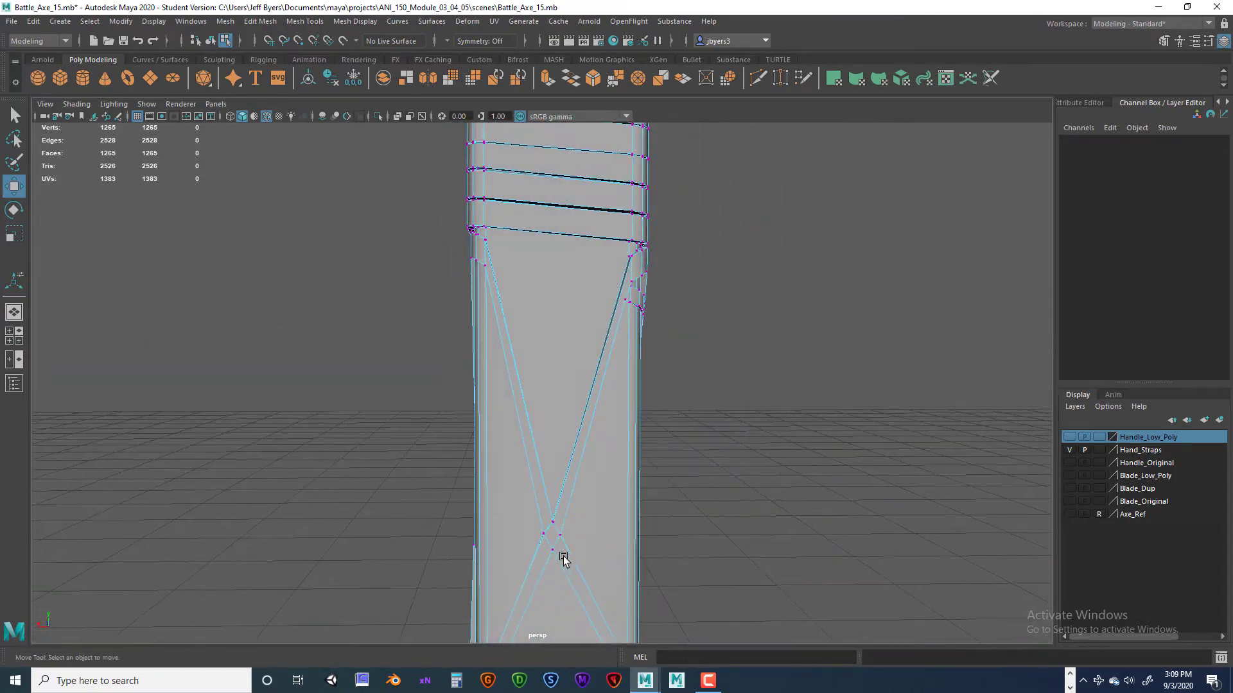
{"action": "scroll", "coordinate": [580, 518], "scroll_direction": "up", "scroll_amount": 6}
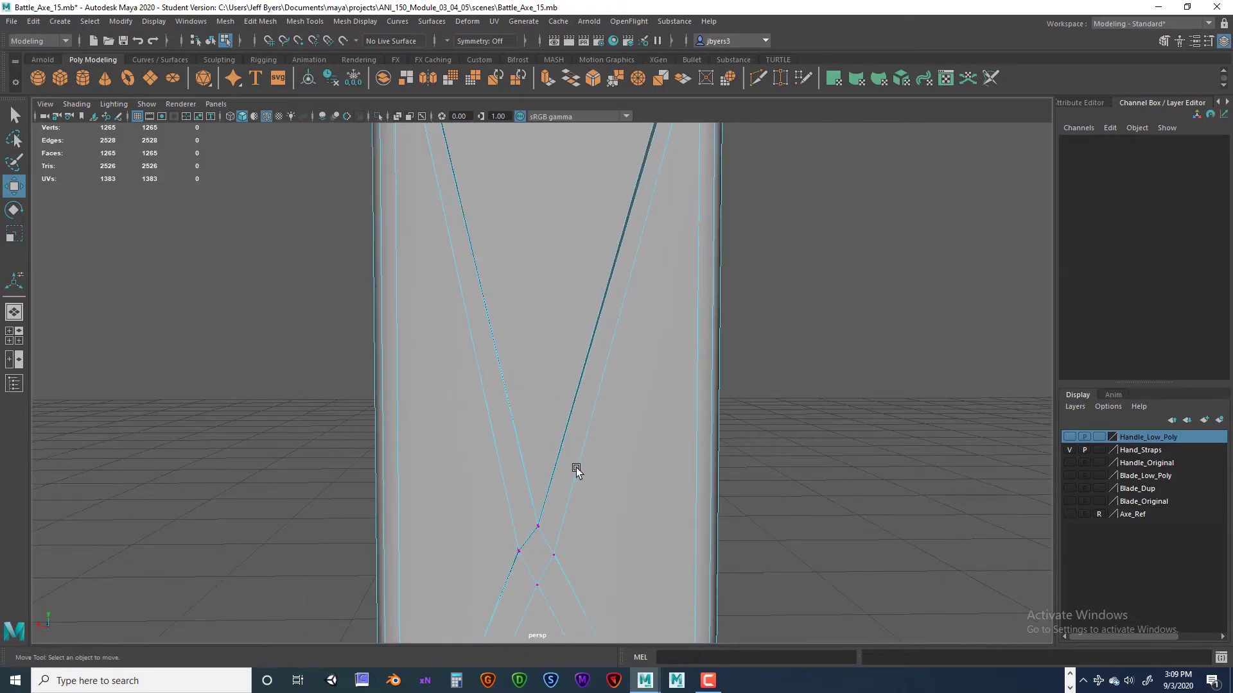
{"action": "left_click_drag", "start_coordinate": [592, 452], "coordinate": [541, 483], "text": "alt"}
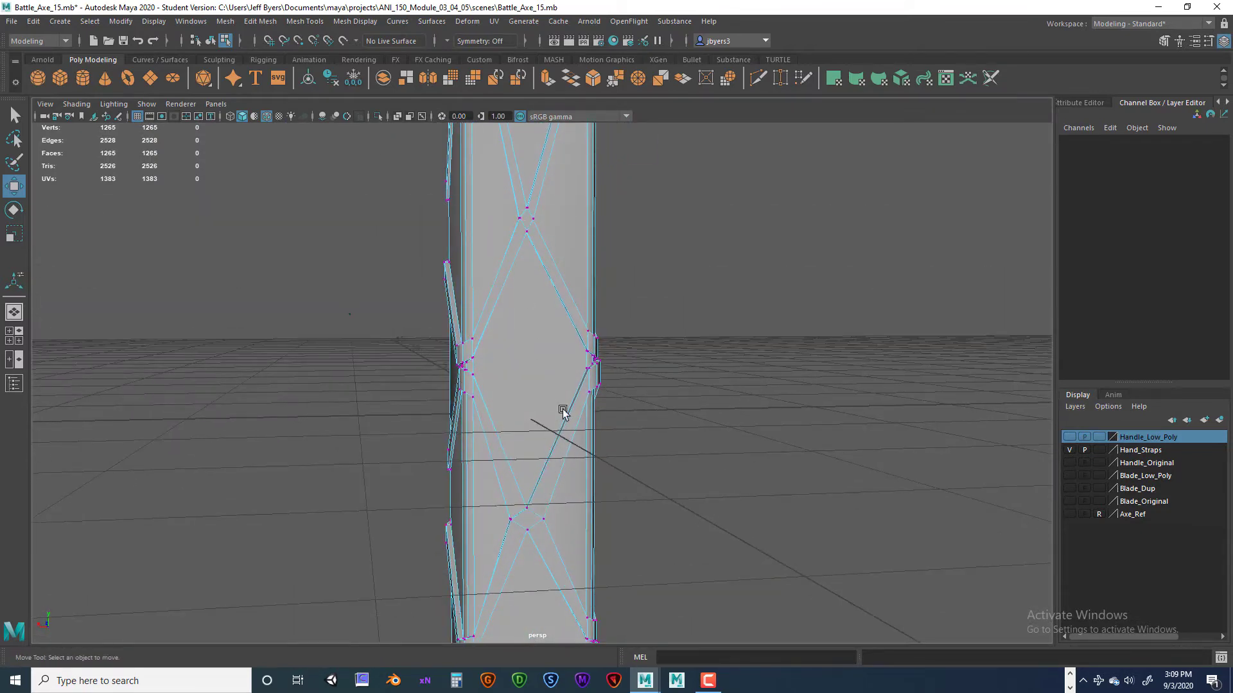
{"action": "left_click_drag", "start_coordinate": [529, 208], "coordinate": [542, 449], "text": "alt"}
{"action": "right_click_drag", "start_coordinate": [532, 434], "coordinate": [603, 331], "text": "alt"}
{"action": "left_click_drag", "start_coordinate": [603, 331], "coordinate": [512, 390], "text": "alt"}
{"action": "middle_click_drag", "start_coordinate": [511, 389], "coordinate": [520, 495], "text": "alt"}
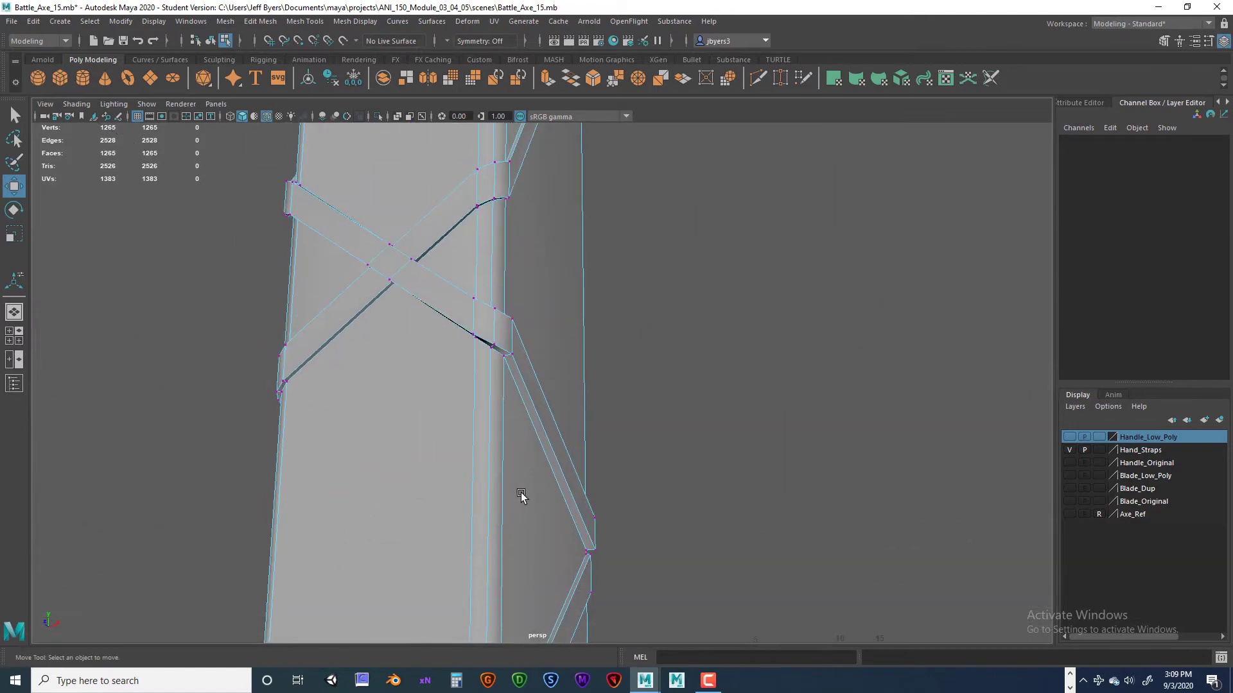
{"action": "left_click_drag", "start_coordinate": [520, 494], "coordinate": [472, 415], "text": "alt"}
{"action": "middle_click_drag", "start_coordinate": [472, 414], "coordinate": [458, 562], "text": "alt"}
{"action": "left_click_drag", "start_coordinate": [458, 564], "coordinate": [463, 441], "text": "alt"}
{"action": "left_click_drag", "start_coordinate": [448, 396], "coordinate": [542, 484], "text": "alt"}
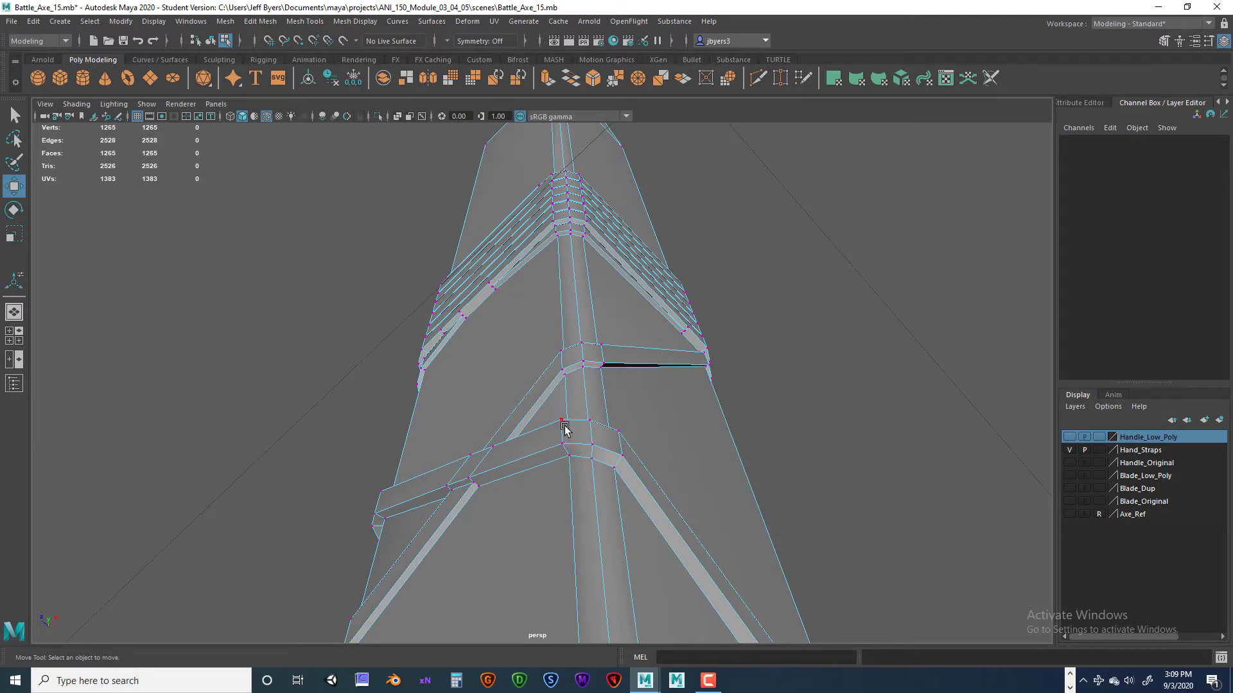
Step: Select the outer vertices of the crossing strap where it wraps around the handle's rounded corners
{"action": "key", "text": "q"}
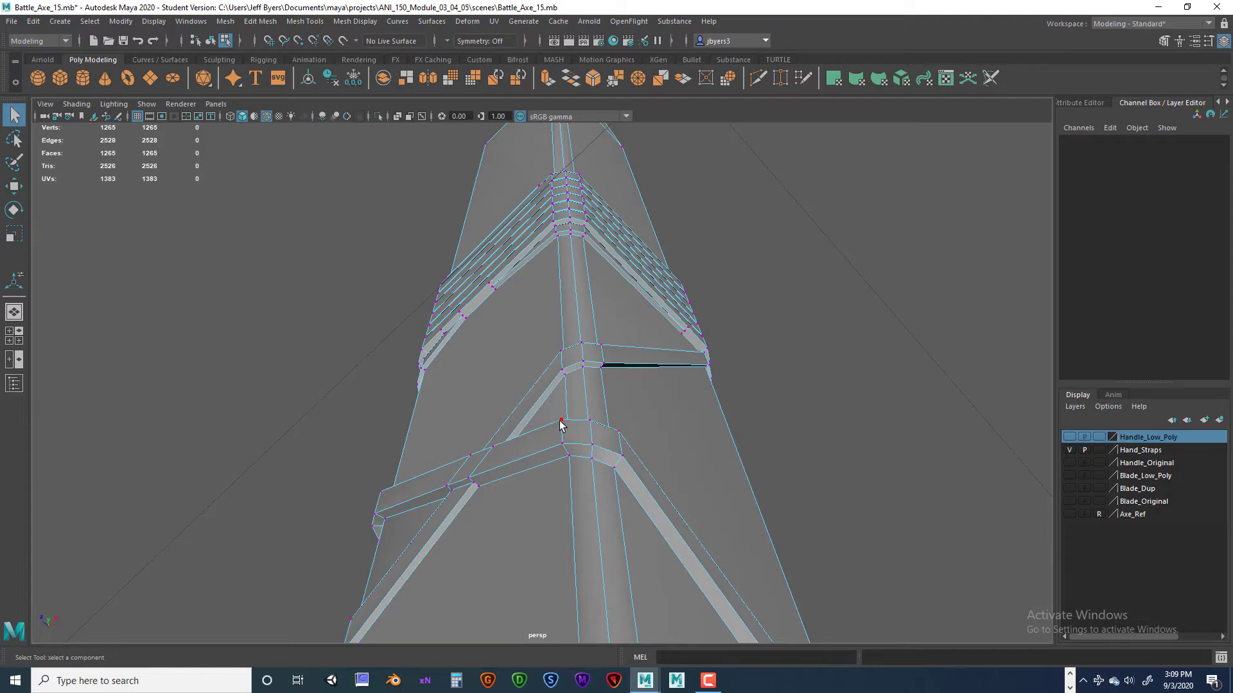
{"action": "left_click", "coordinate": [560, 421]}
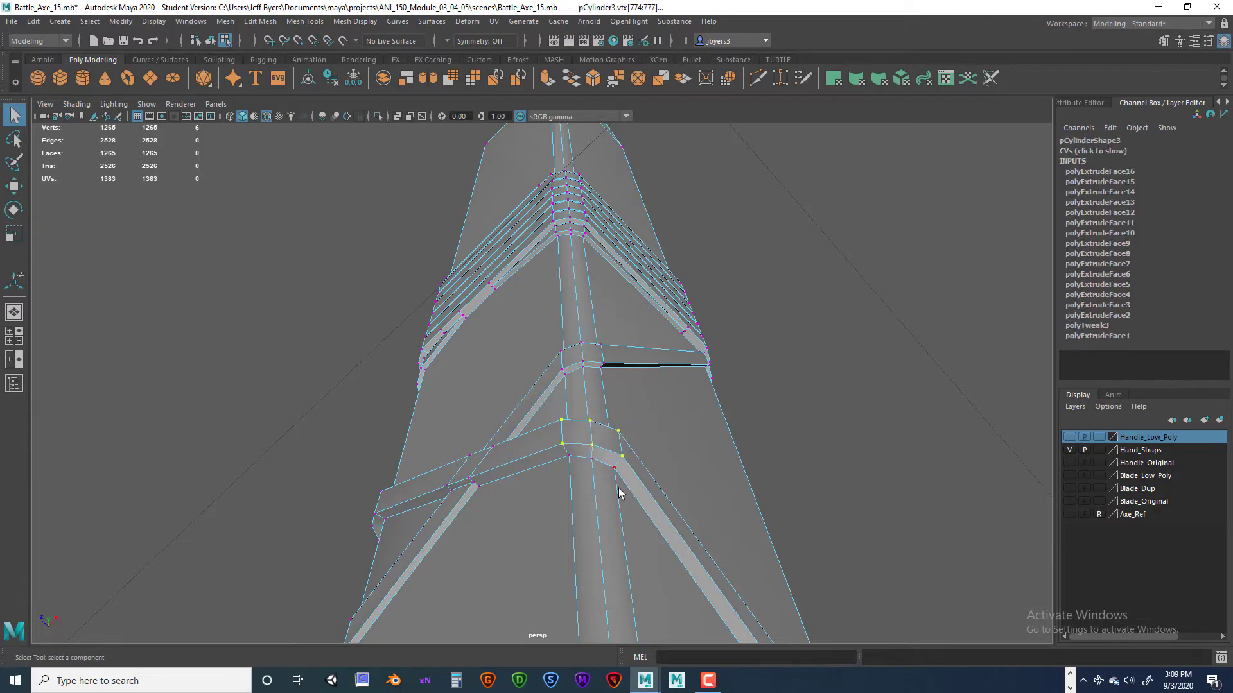
{"action": "left_click_drag", "start_coordinate": [620, 493], "coordinate": [503, 486], "text": "alt"}
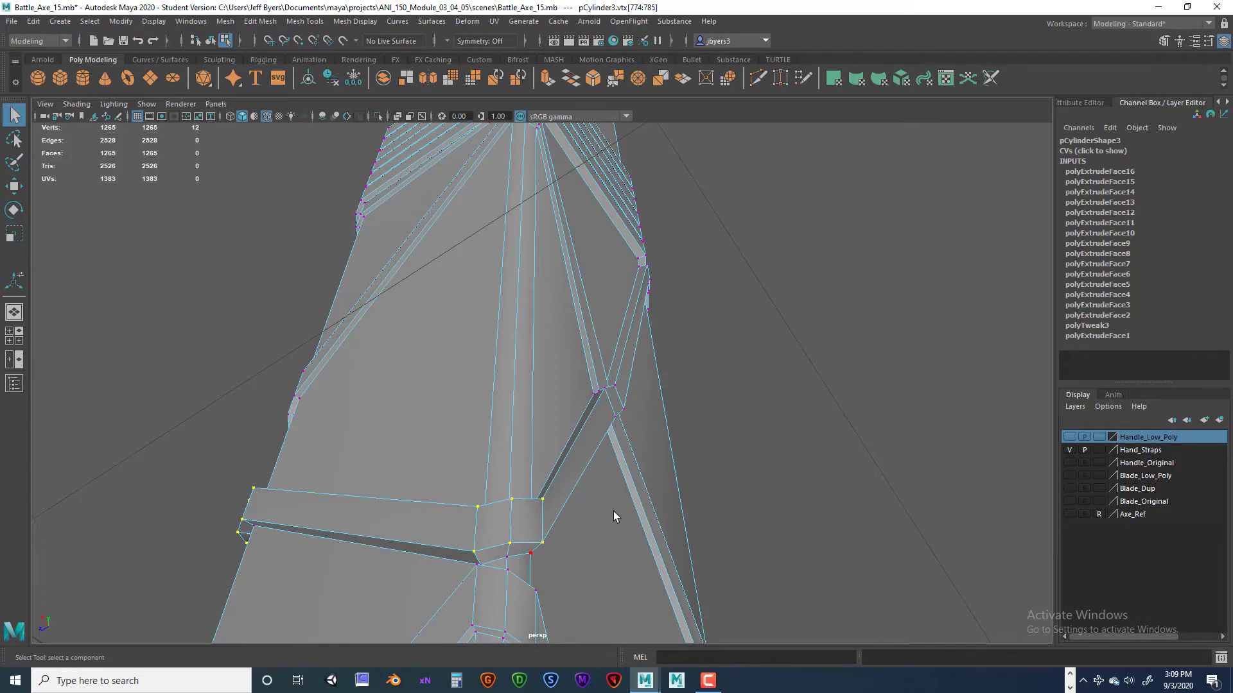
{"action": "left_click_drag", "start_coordinate": [614, 514], "coordinate": [590, 347], "text": "alt"}
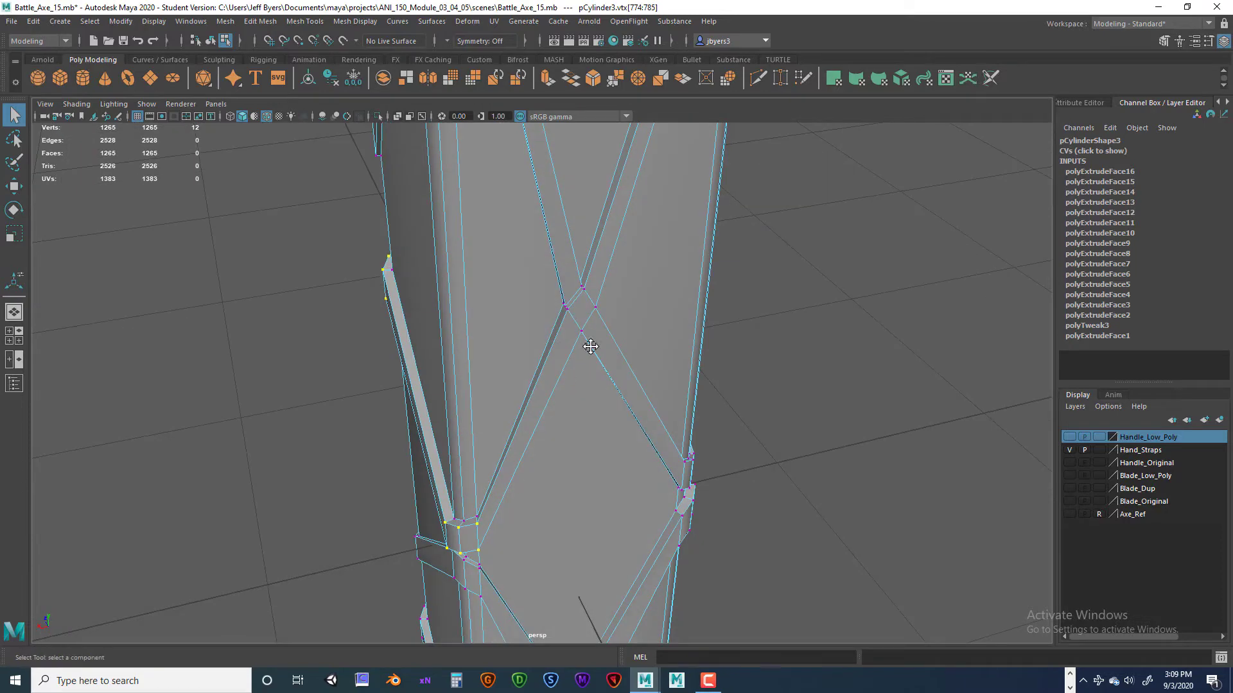
{"action": "middle_click_drag", "start_coordinate": [590, 347], "coordinate": [574, 396], "text": "alt"}
{"action": "left_click_drag", "start_coordinate": [596, 344], "coordinate": [536, 475], "text": "alt"}
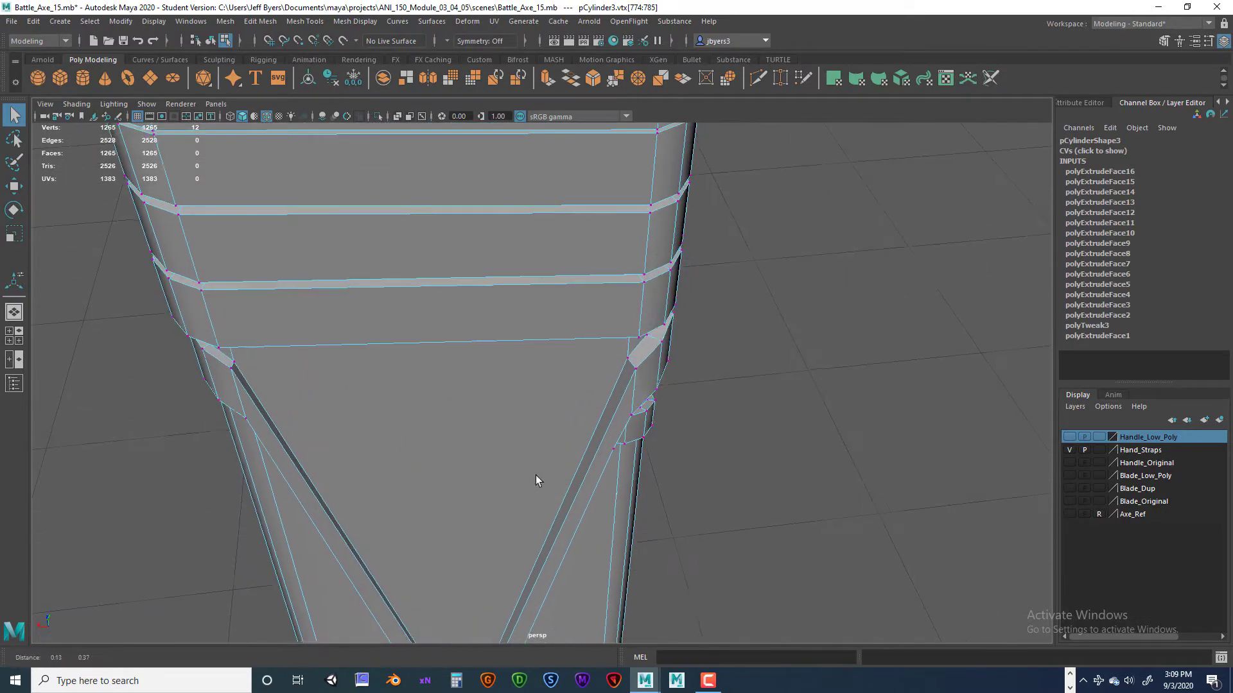
Step: Adjust the selection to cover the outer vertices of the strap bend just below the horizontal bands
{"action": "left_click_drag", "start_coordinate": [603, 443], "coordinate": [532, 470], "text": "alt"}
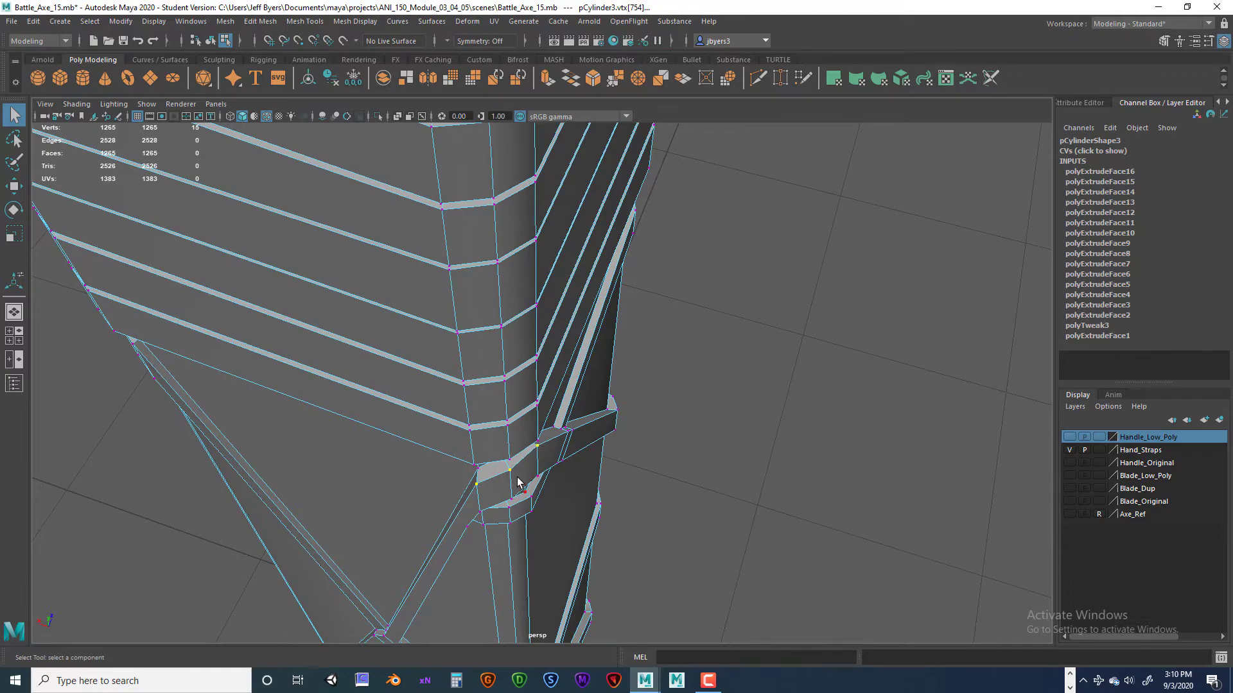
{"action": "left_click_drag", "start_coordinate": [517, 482], "coordinate": [514, 430], "text": "alt"}
{"action": "middle_click_drag", "start_coordinate": [515, 429], "coordinate": [520, 529], "text": "alt"}
{"action": "left_click_drag", "start_coordinate": [520, 529], "coordinate": [506, 449], "text": "alt"}
{"action": "middle_click_drag", "start_coordinate": [506, 450], "coordinate": [503, 436], "text": "alt"}
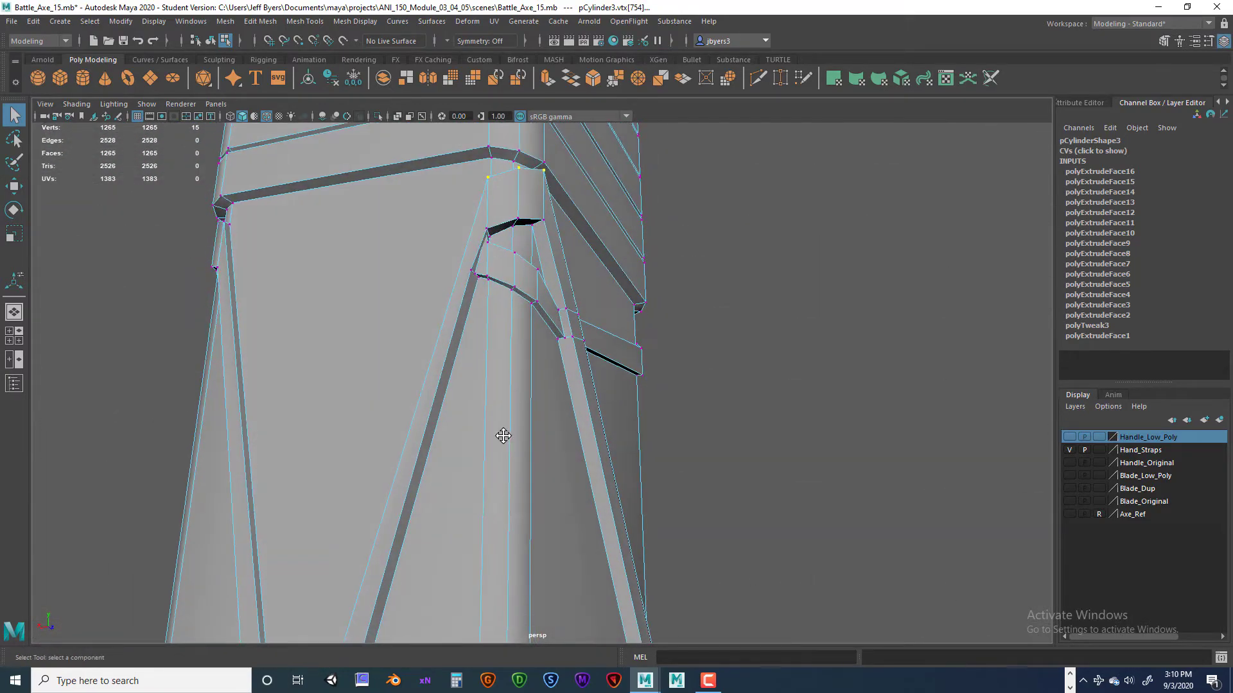
{"action": "left_click_drag", "start_coordinate": [503, 436], "coordinate": [479, 561], "text": "alt"}
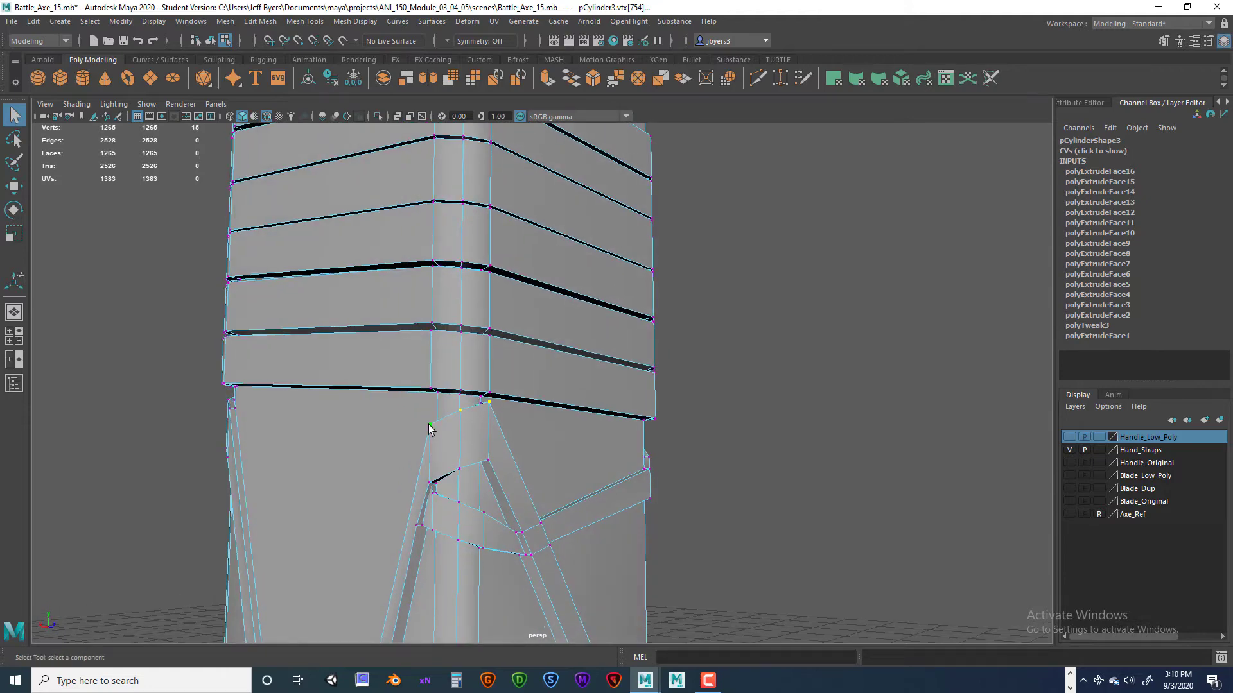
{"action": "left_click_drag", "start_coordinate": [463, 473], "coordinate": [451, 358], "text": "alt"}
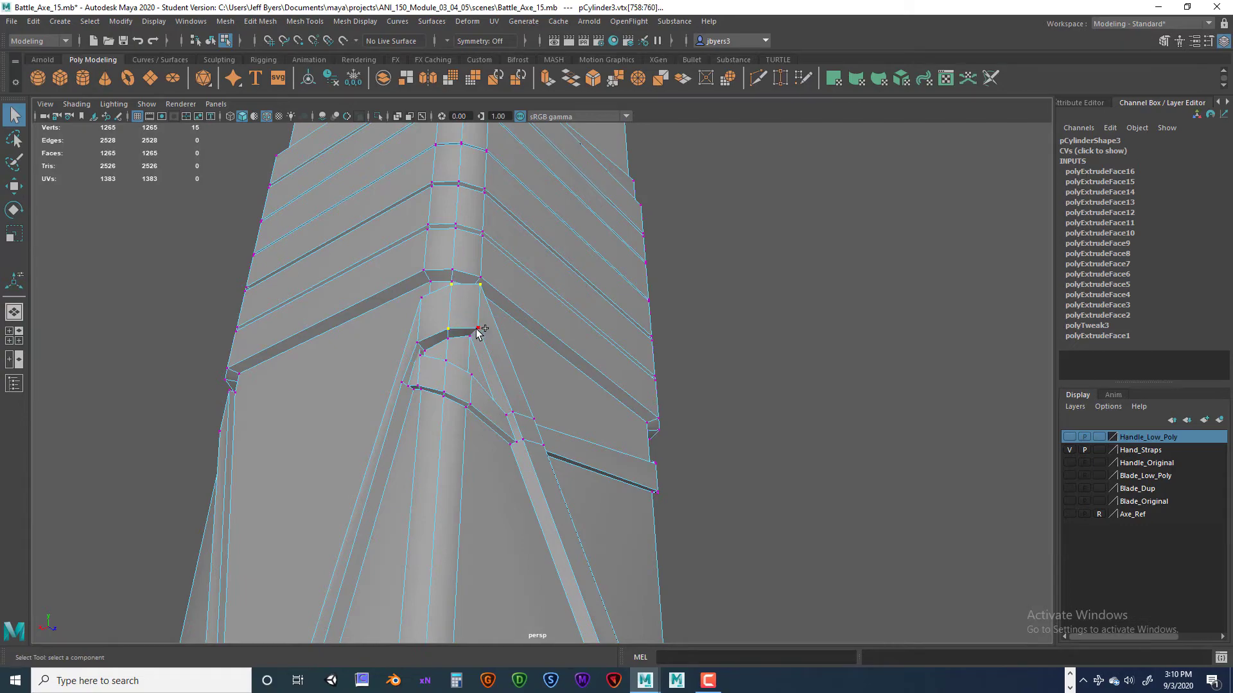
Step: Add the strap's outer vertices at the next rounded corner further down the handle to the selection
{"action": "left_click_drag", "start_coordinate": [524, 460], "coordinate": [466, 486], "text": "alt"}
{"action": "left_click_drag", "start_coordinate": [384, 531], "coordinate": [419, 586], "text": "alt"}
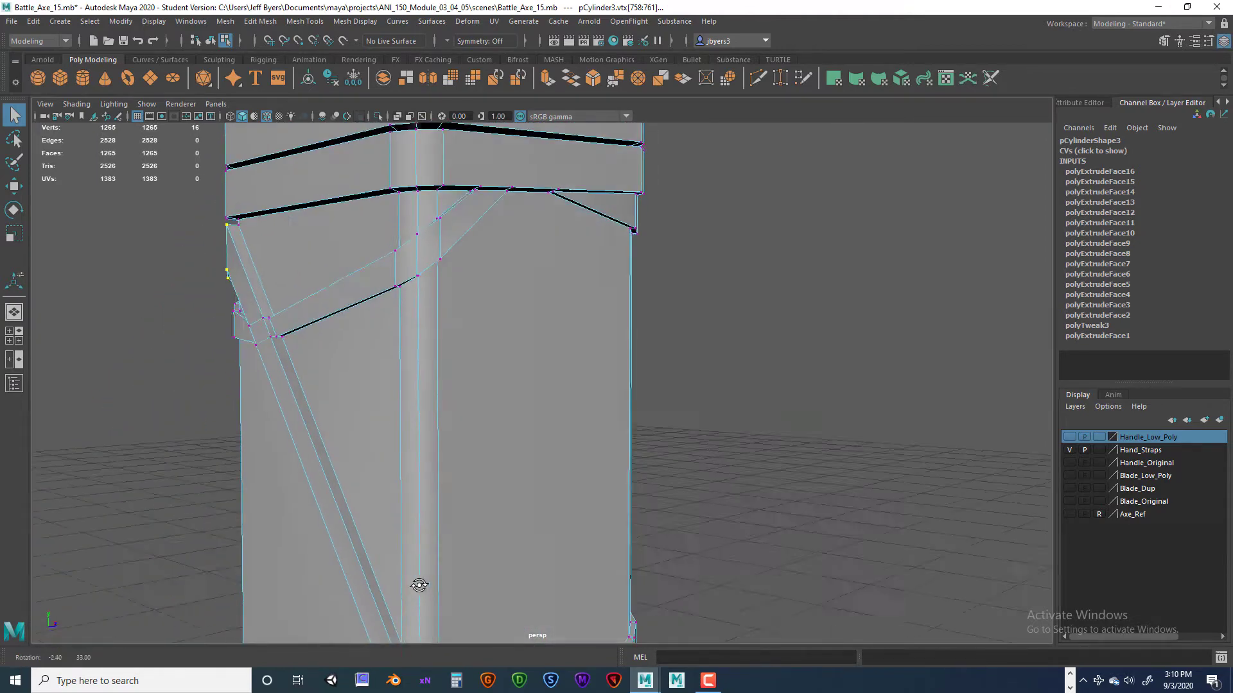
{"action": "middle_click_drag", "start_coordinate": [419, 586], "coordinate": [450, 459], "text": "alt"}
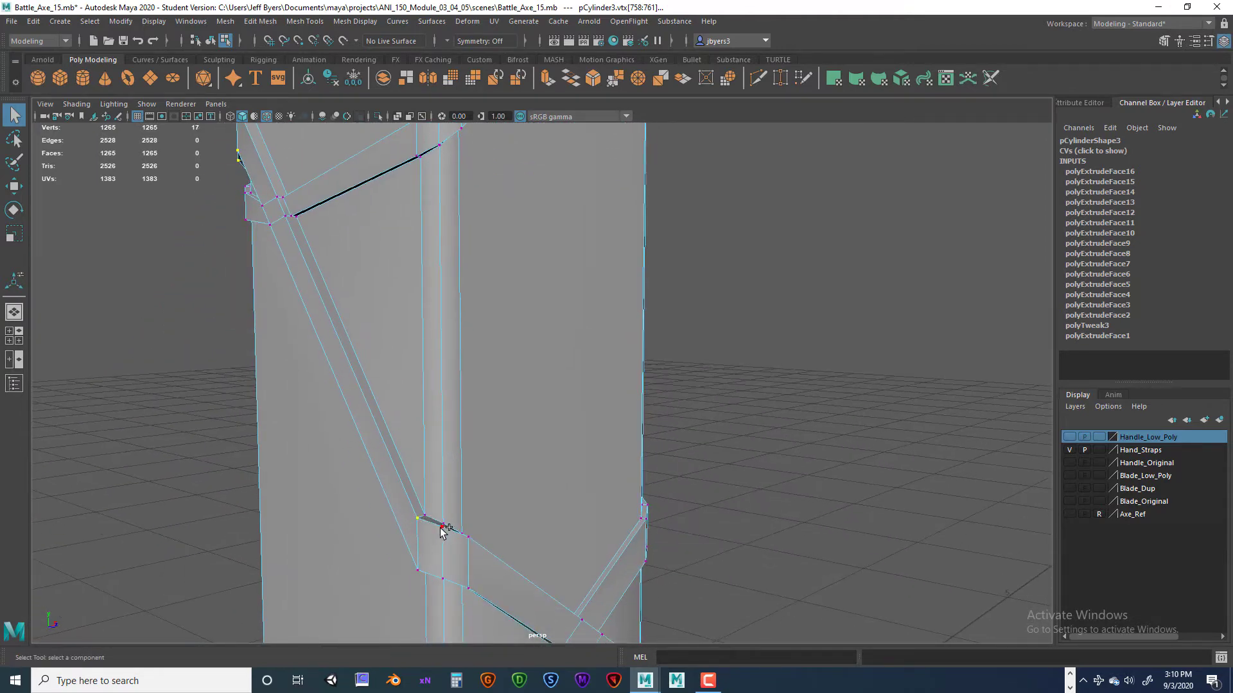
{"action": "left_click_drag", "start_coordinate": [478, 561], "coordinate": [484, 491], "text": "alt"}
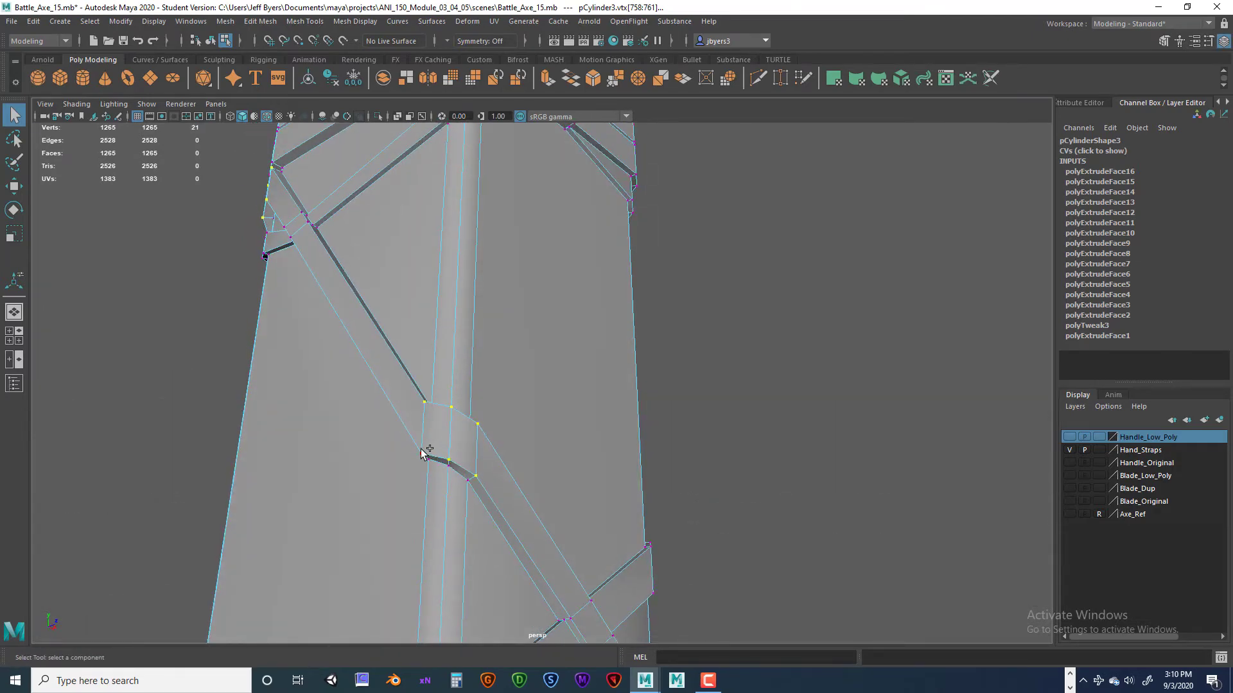
{"action": "left_click_drag", "start_coordinate": [490, 477], "coordinate": [534, 509], "text": "alt"}
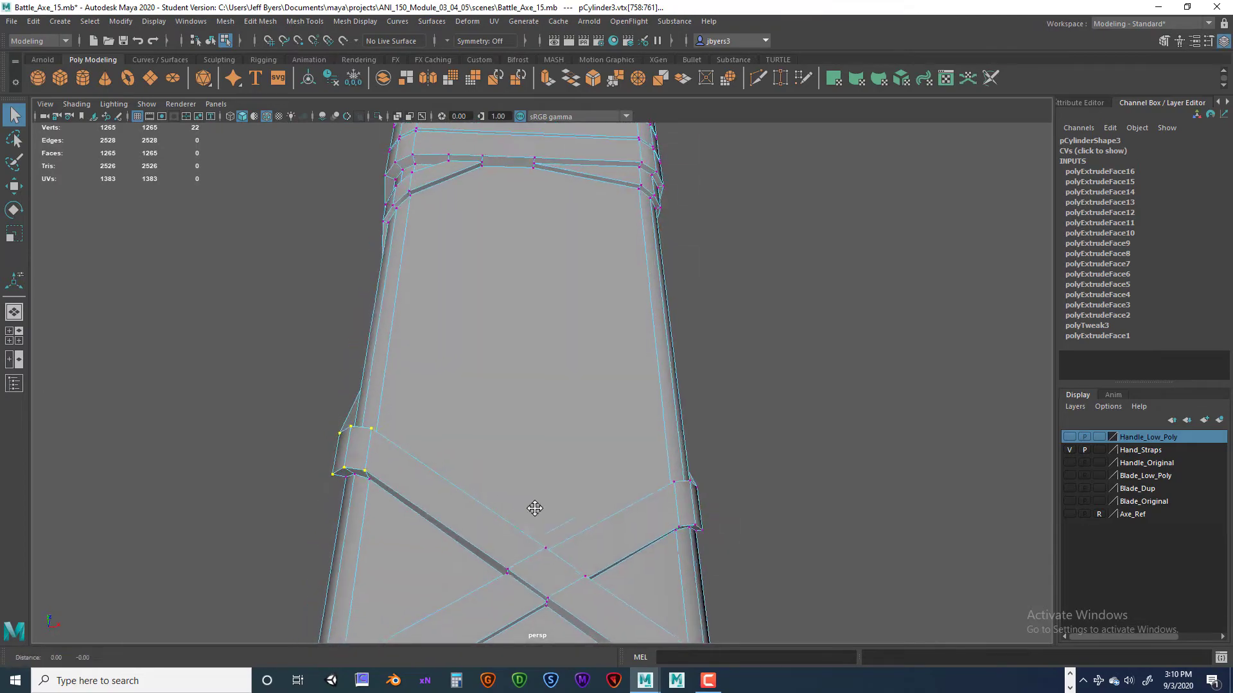
Step: Try to scale the selected outer strap vertices uniformly inward toward the handle, and undo the scaling
{"action": "middle_click_drag", "start_coordinate": [534, 509], "coordinate": [428, 463], "text": "alt"}
{"action": "left_click_drag", "start_coordinate": [429, 462], "coordinate": [580, 448], "text": "alt"}
{"action": "right_click_drag", "start_coordinate": [581, 449], "coordinate": [545, 484], "text": "alt"}
{"action": "left_click_drag", "start_coordinate": [545, 484], "coordinate": [515, 468], "text": "alt"}
{"action": "right_click_drag", "start_coordinate": [514, 468], "coordinate": [473, 468], "text": "alt"}
{"action": "middle_click_drag", "start_coordinate": [473, 468], "coordinate": [531, 498], "text": "alt"}
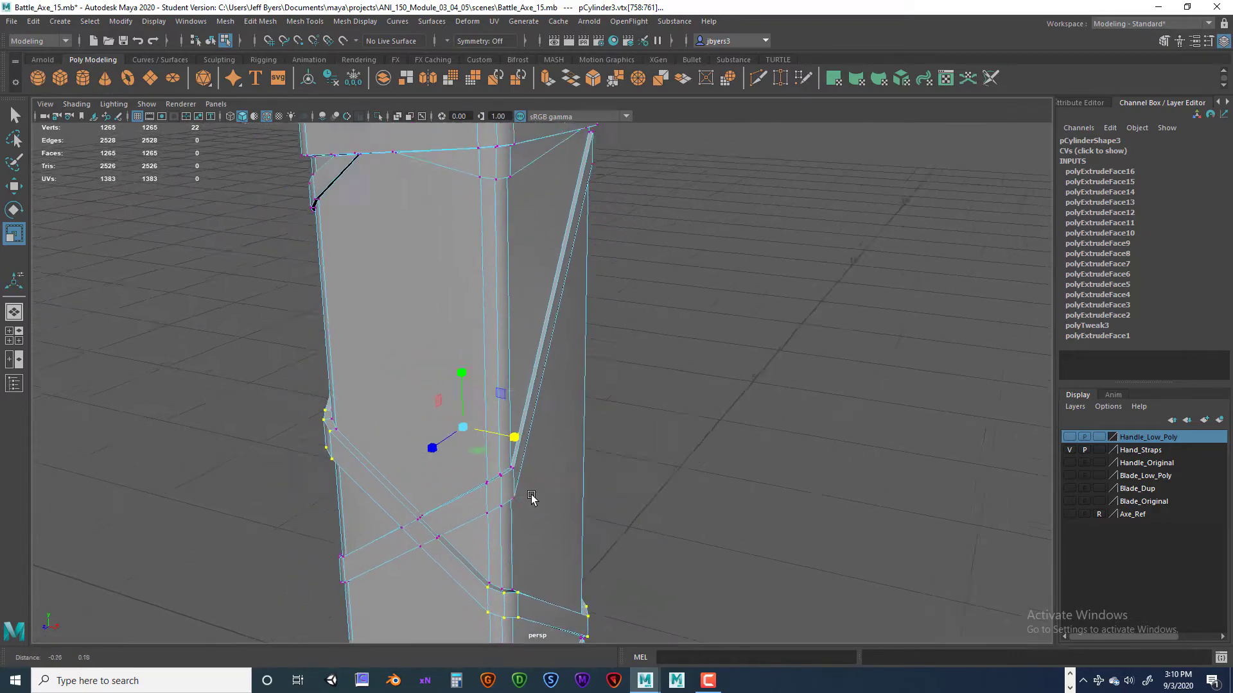
{"action": "right_click_drag", "start_coordinate": [531, 497], "coordinate": [478, 442], "text": "alt"}
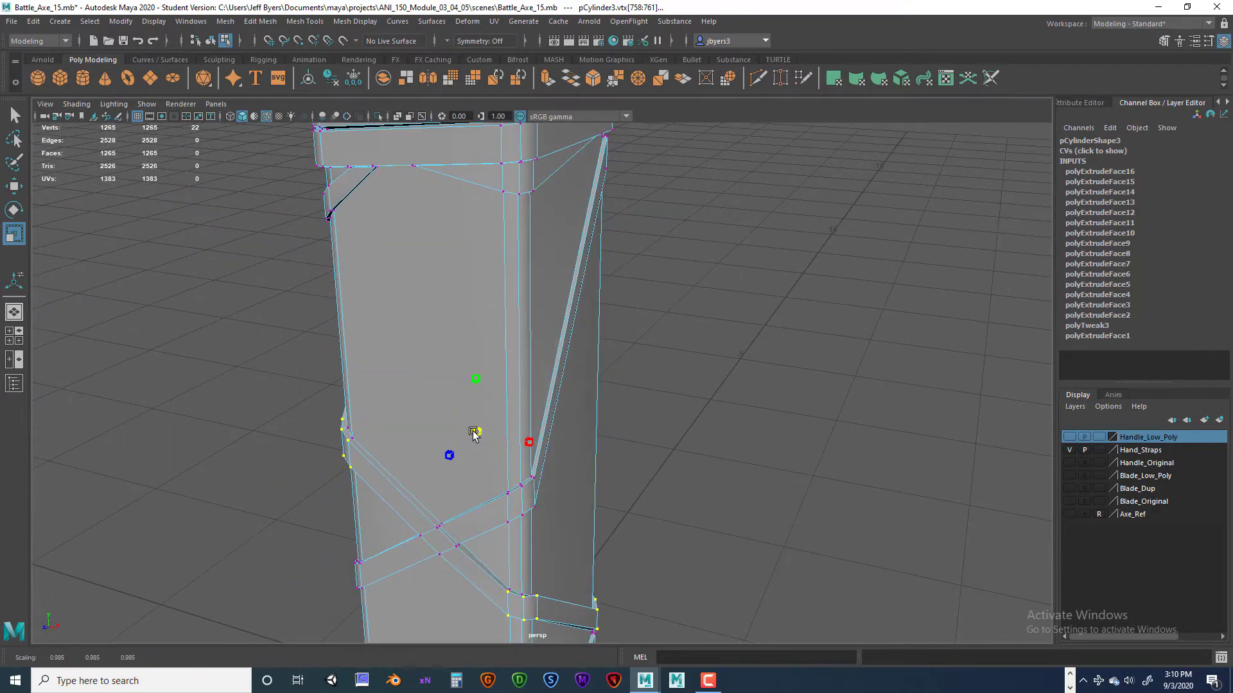
{"action": "left_click_drag", "start_coordinate": [474, 438], "coordinate": [529, 469], "text": "alt"}
{"action": "middle_click_drag", "start_coordinate": [529, 469], "coordinate": [508, 395], "text": "alt"}
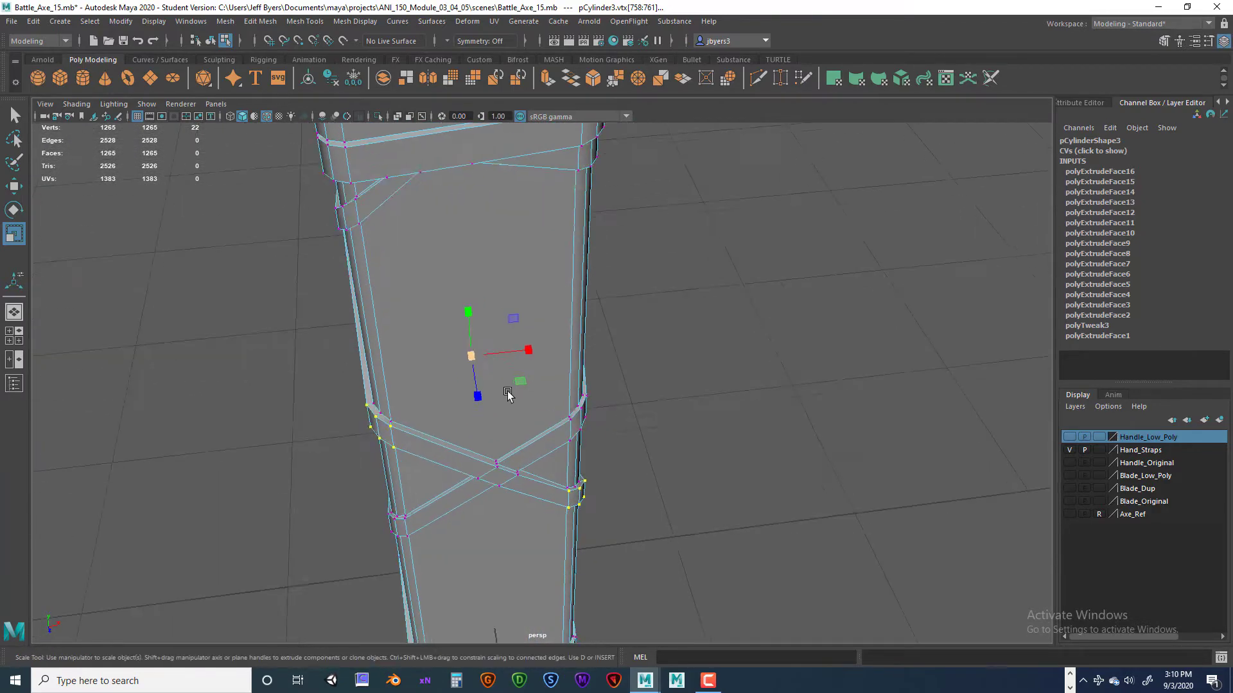
{"action": "right_click_drag", "start_coordinate": [508, 394], "coordinate": [532, 418], "text": "alt"}
{"action": "left_click_drag", "start_coordinate": [532, 419], "coordinate": [542, 432], "text": "alt"}
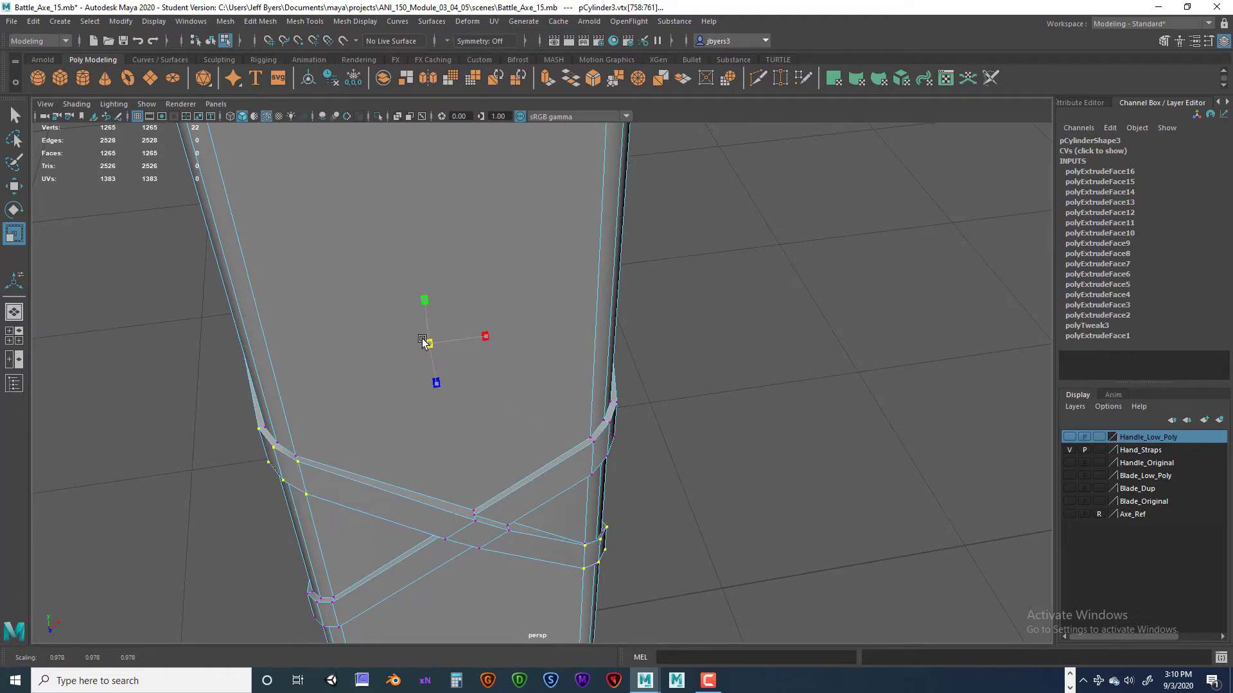
{"action": "left_click_drag", "start_coordinate": [422, 341], "coordinate": [459, 366], "text": "alt"}
{"action": "scroll", "coordinate": [604, 333], "scroll_direction": "down", "scroll_amount": 5}
{"action": "scroll", "coordinate": [591, 285], "scroll_direction": "down", "scroll_amount": 1}
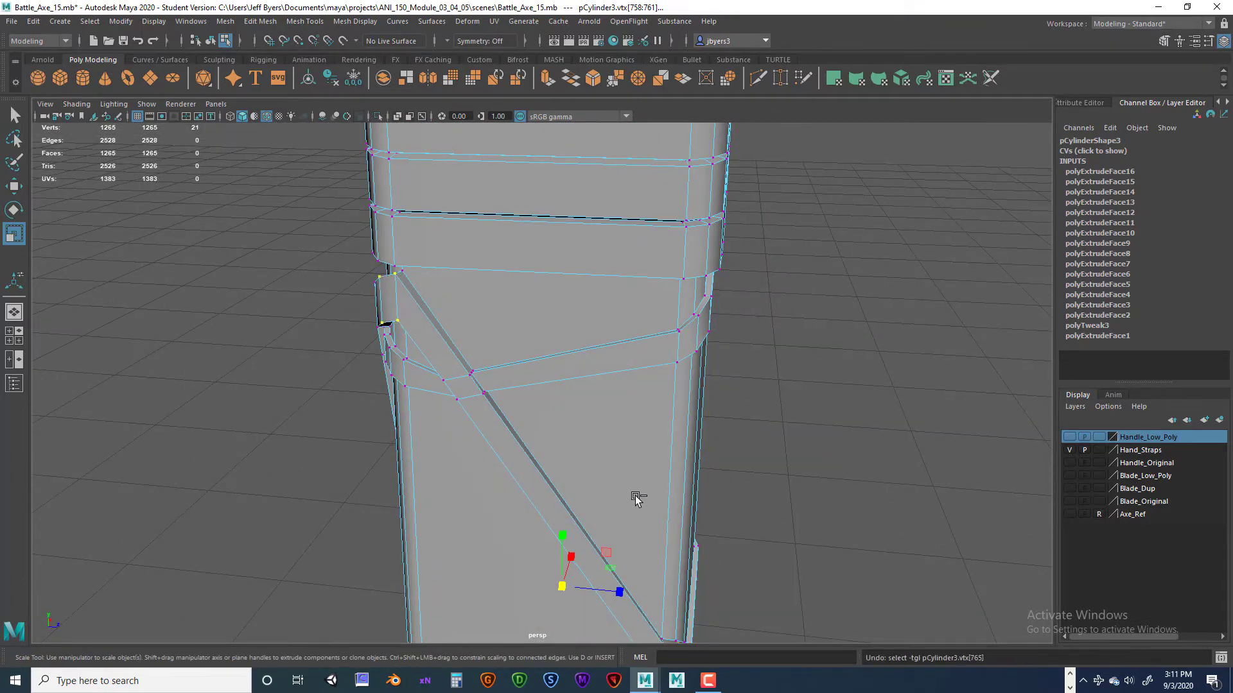
Step: Complete the selection of the strap's outer corner vertices and scale them slightly inward along the X axis
{"action": "left_click_drag", "start_coordinate": [656, 498], "coordinate": [609, 323], "text": "alt"}
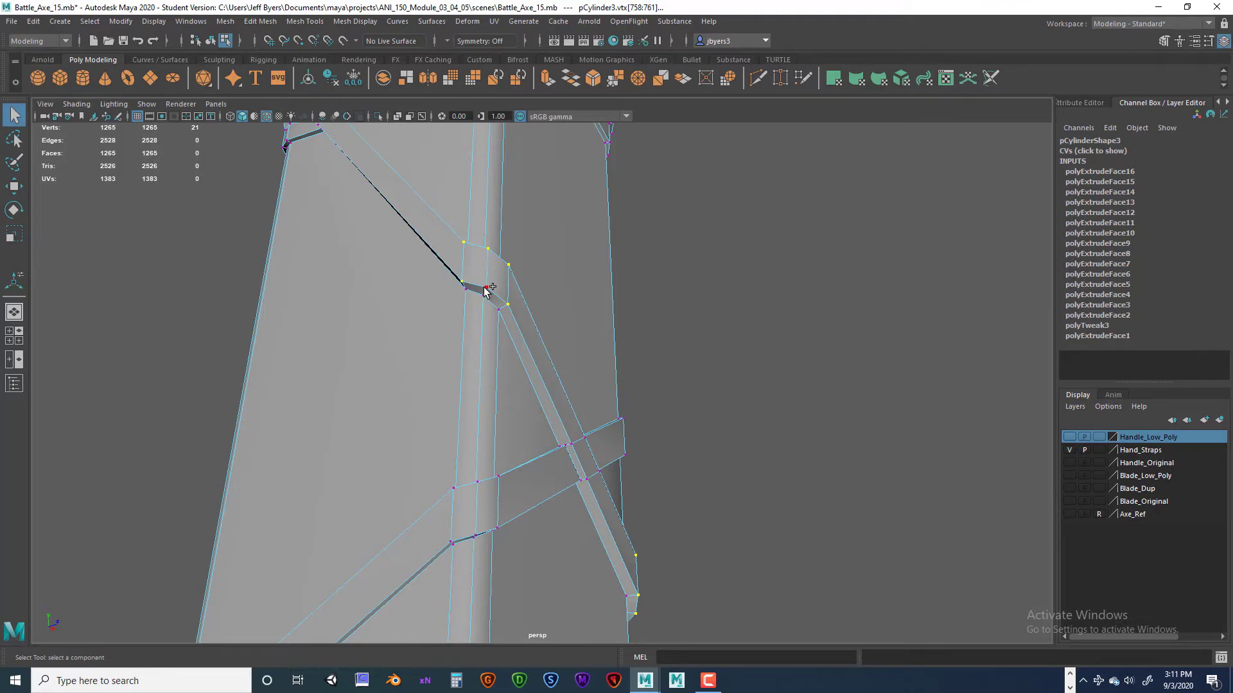
{"action": "mouse_move", "coordinate": [584, 411]}
{"action": "left_mouse_down", "text": "alt"}
{"action": "mouse_move", "coordinate": [481, 426]}
{"action": "mouse_move", "coordinate": [424, 402]}
{"action": "mouse_move", "coordinate": [514, 456]}
{"action": "mouse_move", "coordinate": [506, 408]}
{"action": "mouse_move", "coordinate": [402, 412]}
{"action": "mouse_move", "coordinate": [565, 402]}
{"action": "left_mouse_up", "text": "alt"}
{"action": "middle_click_drag", "start_coordinate": [564, 402], "coordinate": [521, 560], "text": "alt"}
{"action": "left_click_drag", "start_coordinate": [706, 453], "coordinate": [514, 476], "text": "alt"}
{"action": "middle_click_drag", "start_coordinate": [546, 569], "coordinate": [531, 426], "text": "alt"}
{"action": "left_click_drag", "start_coordinate": [531, 426], "coordinate": [558, 428], "text": "alt"}
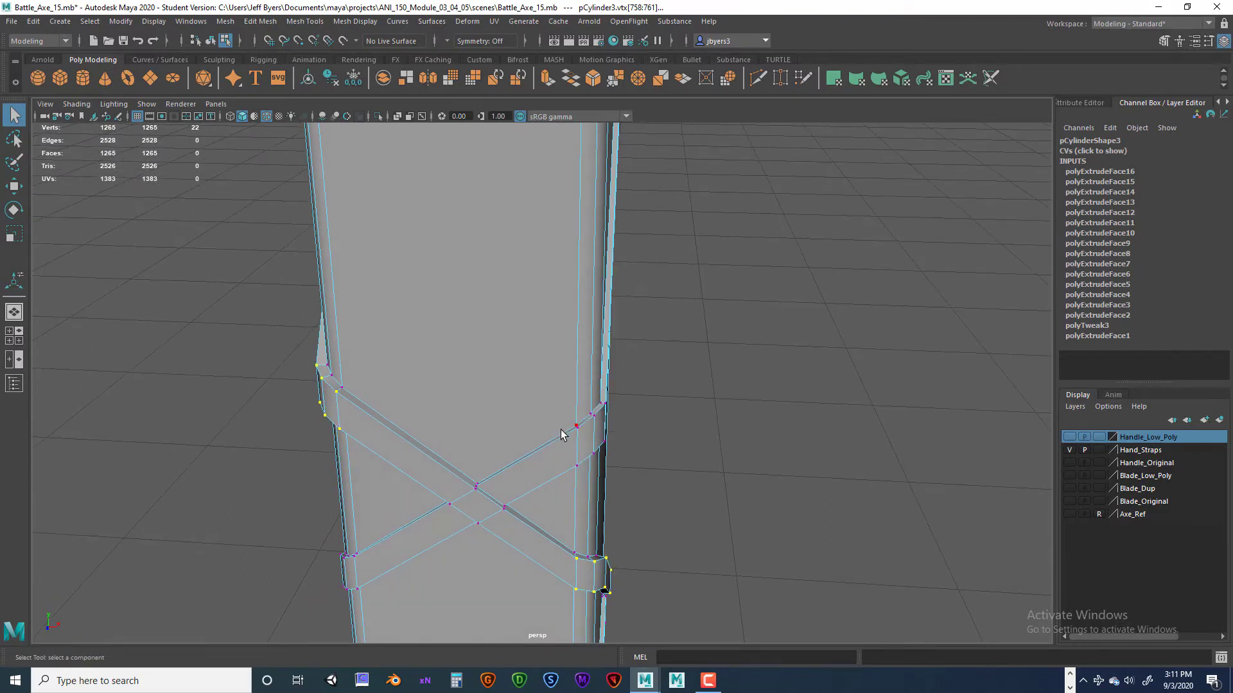
{"action": "key", "text": "r"}
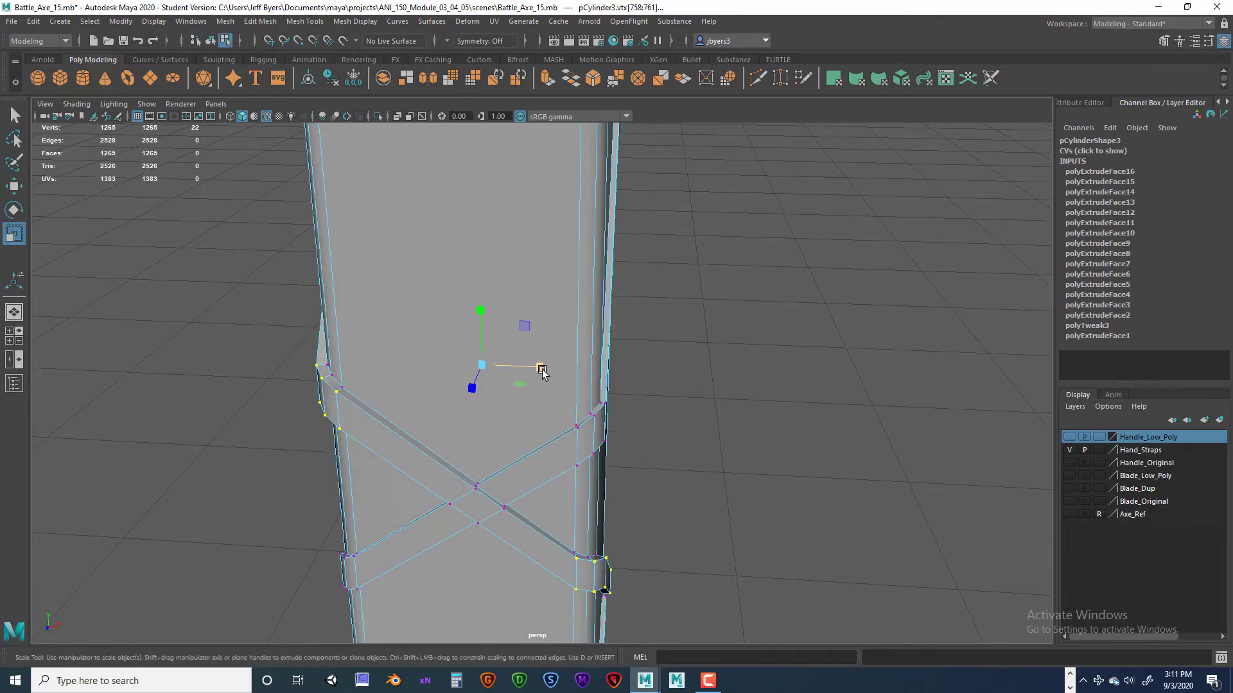
{"action": "left_click_drag", "start_coordinate": [540, 368], "coordinate": [537, 368]}
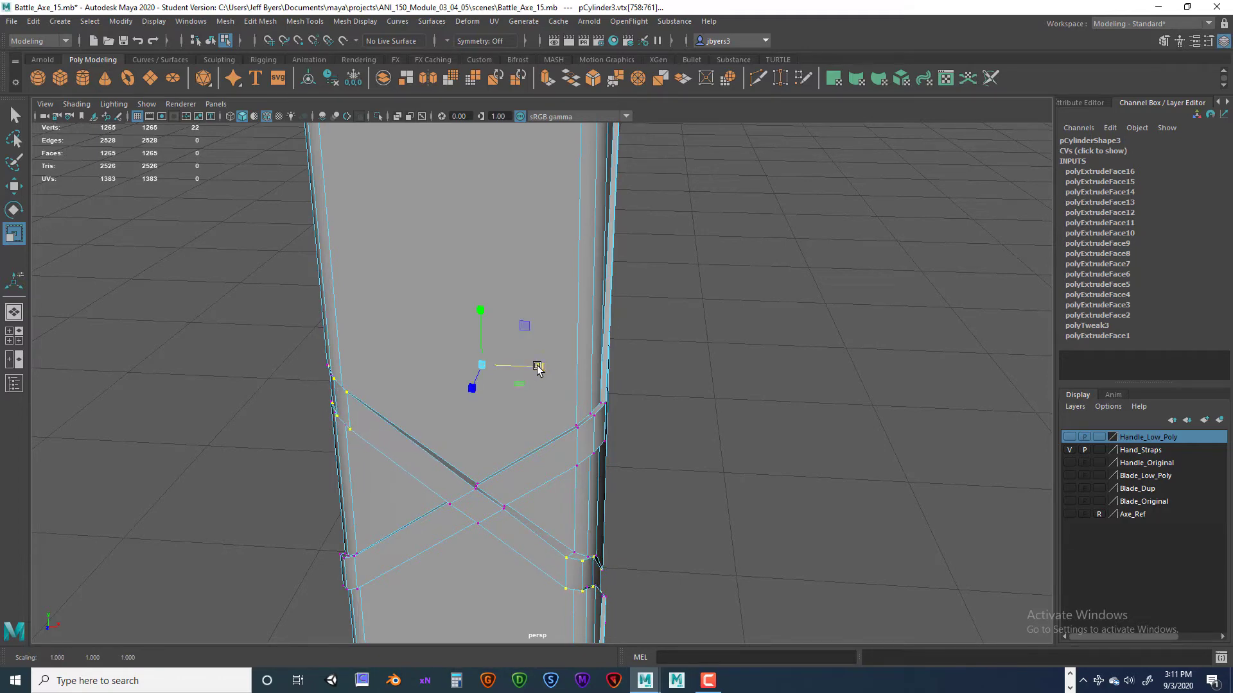
{"action": "left_click_drag", "start_coordinate": [520, 421], "coordinate": [490, 375], "text": "alt"}
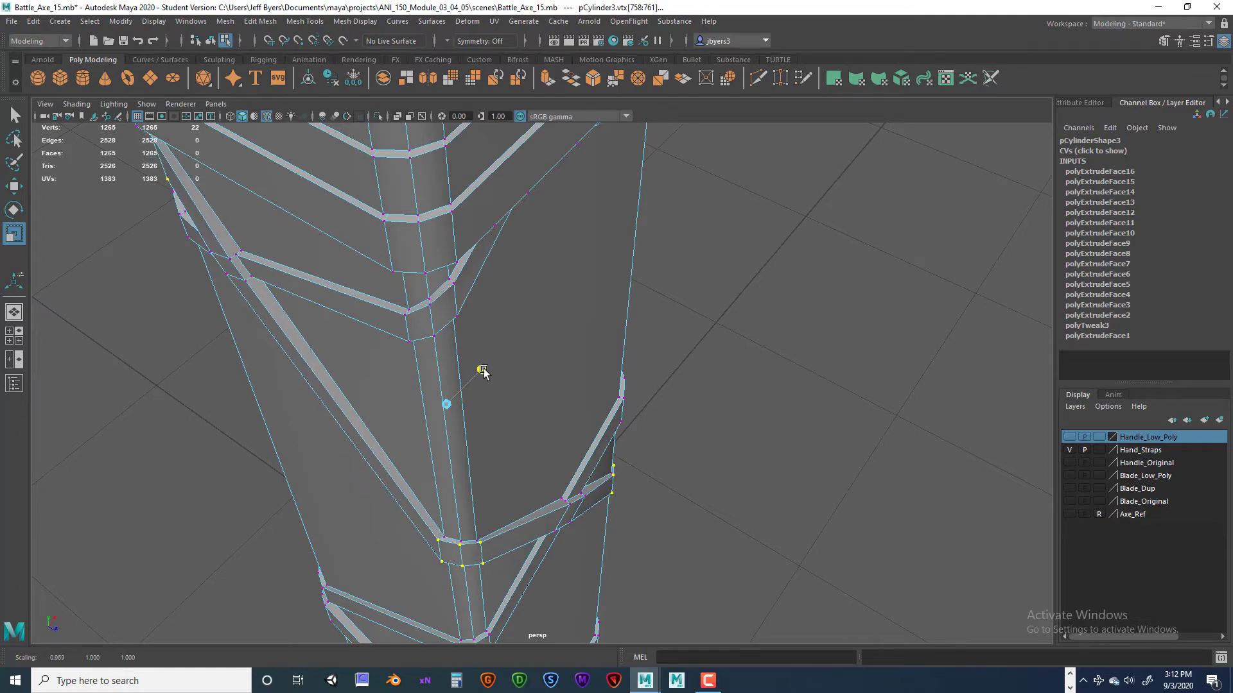
{"action": "left_click_drag", "start_coordinate": [483, 370], "coordinate": [424, 405], "text": "alt"}
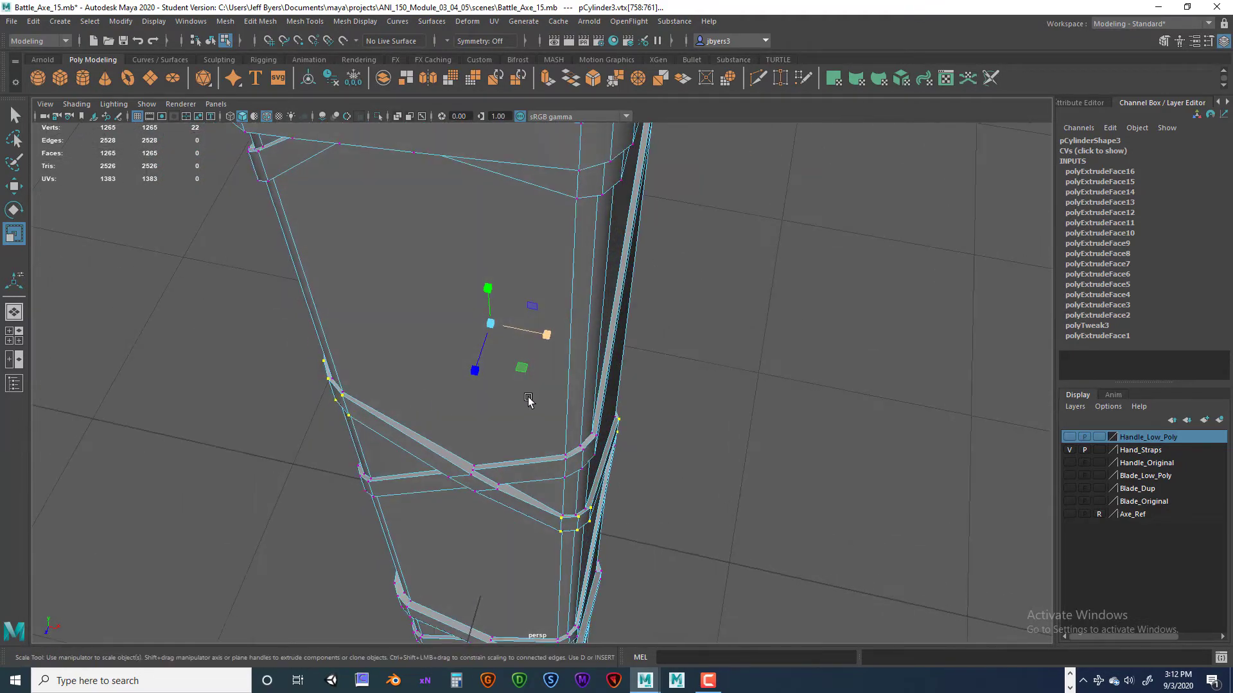
Step: Move the protruding outer strap corner vertex just below the horizontal bands inward toward the handle
{"action": "left_click_drag", "start_coordinate": [528, 400], "coordinate": [571, 420], "text": "alt"}
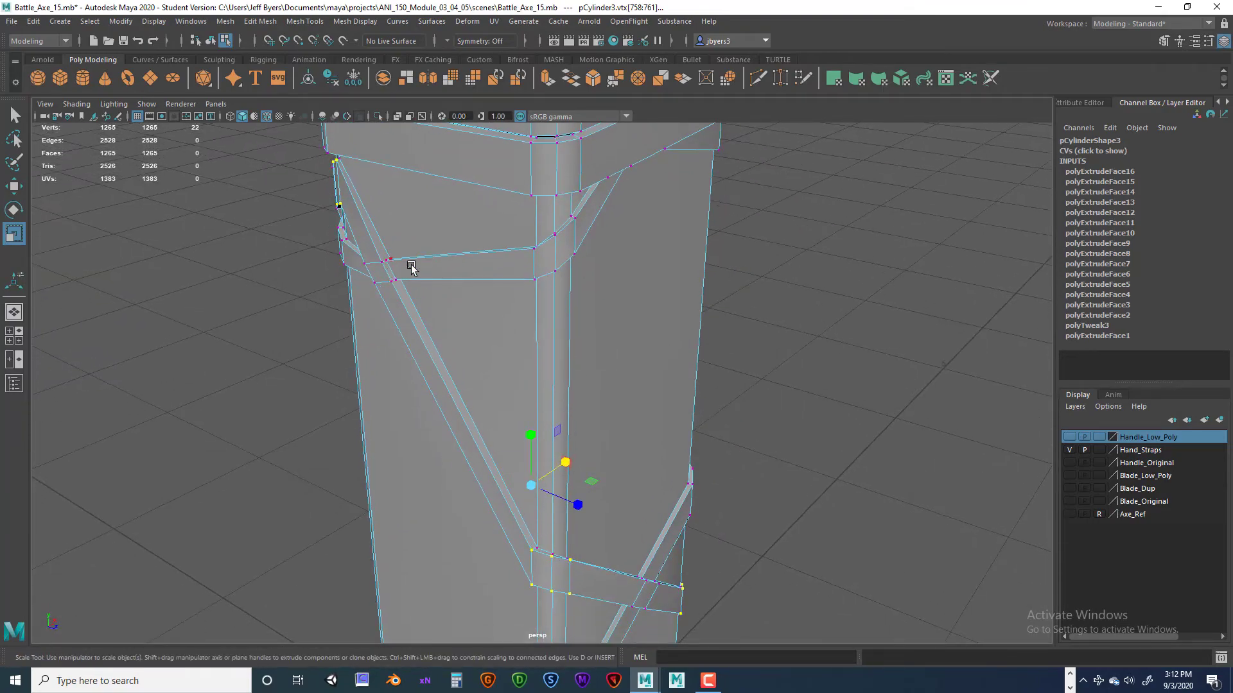
{"action": "left_click_drag", "start_coordinate": [414, 268], "coordinate": [564, 466], "text": "alt"}
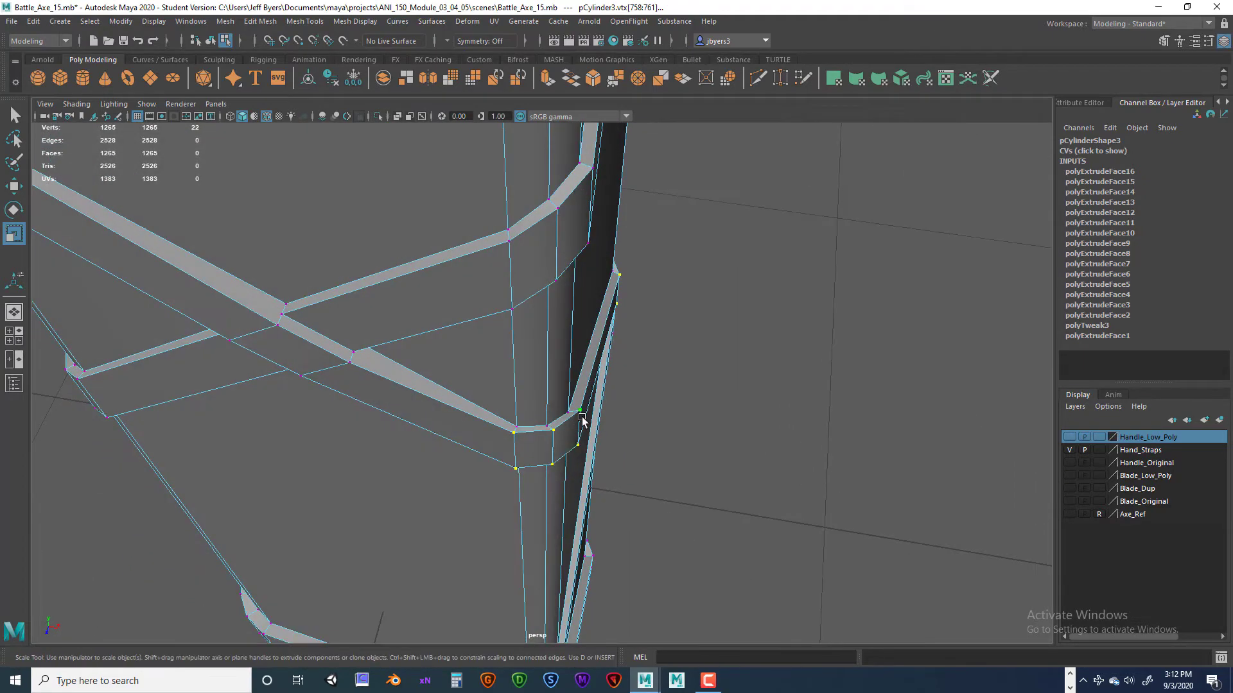
{"action": "right_click_drag", "start_coordinate": [568, 403], "coordinate": [548, 431]}
{"action": "left_click_drag", "start_coordinate": [548, 431], "coordinate": [366, 476], "text": "alt"}
{"action": "middle_click_drag", "start_coordinate": [366, 476], "coordinate": [456, 572], "text": "alt"}
{"action": "right_click_drag", "start_coordinate": [456, 572], "coordinate": [578, 462], "text": "alt"}
{"action": "right_click", "coordinate": [558, 462]}
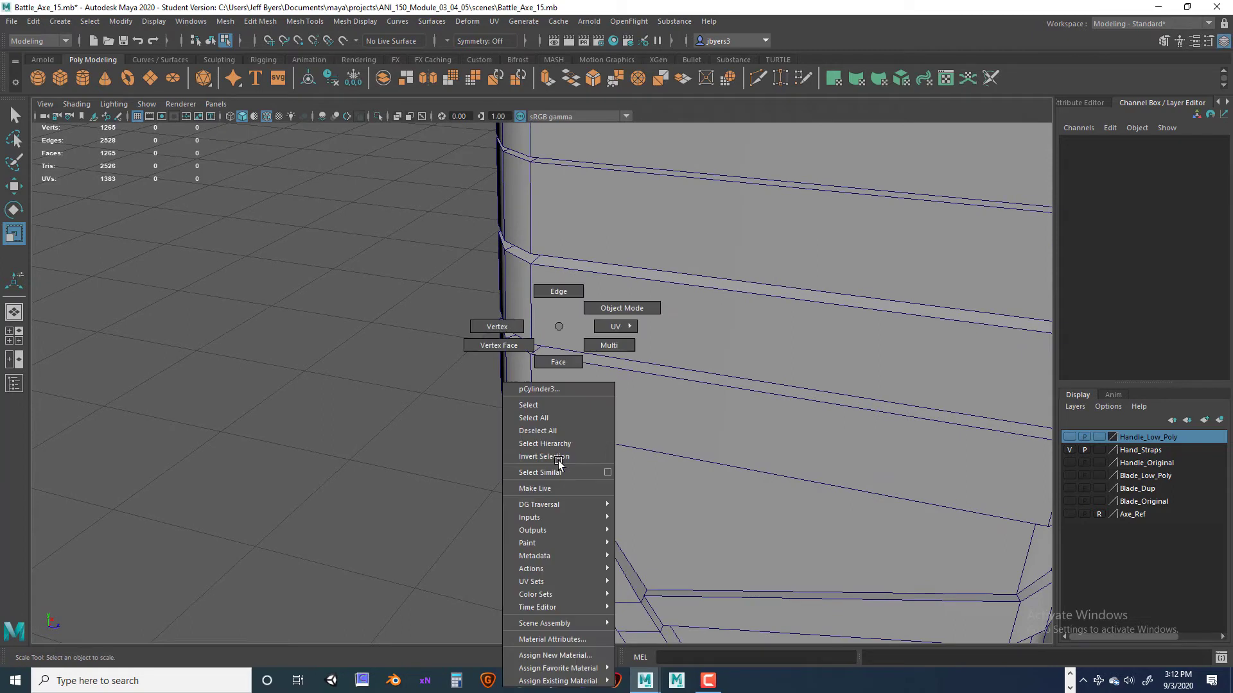
{"action": "left_click", "coordinate": [512, 327]}
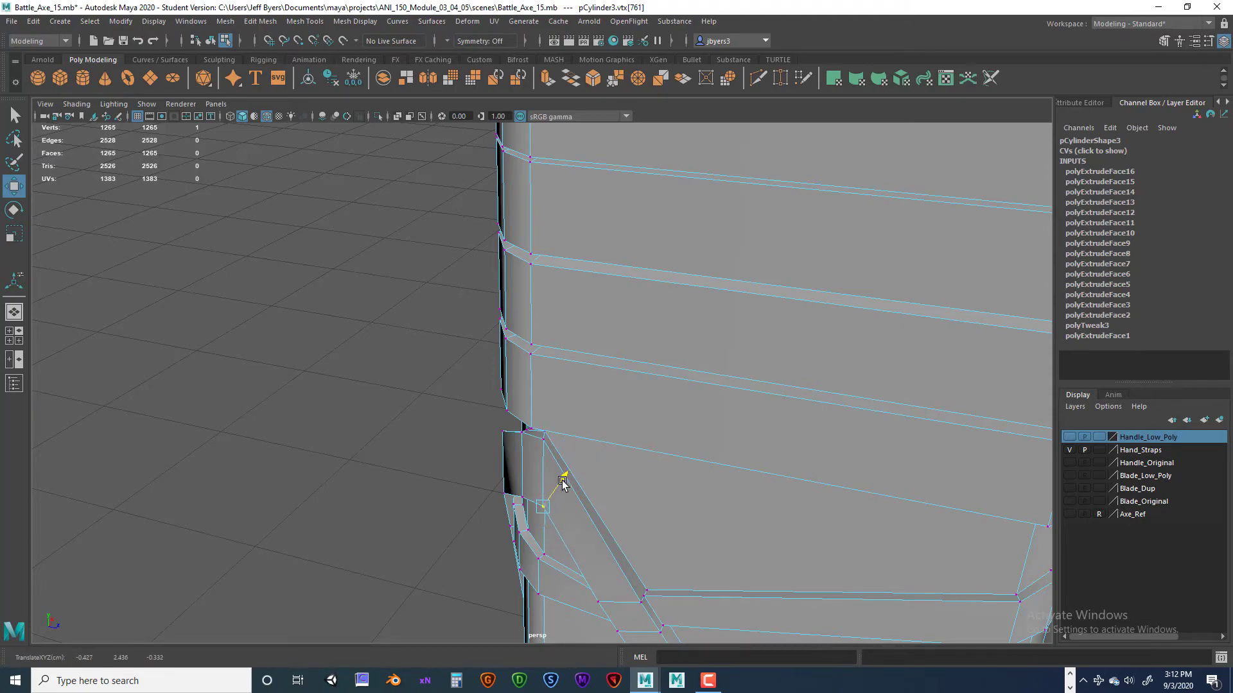
{"action": "left_click_drag", "start_coordinate": [562, 488], "coordinate": [757, 413], "text": "alt"}
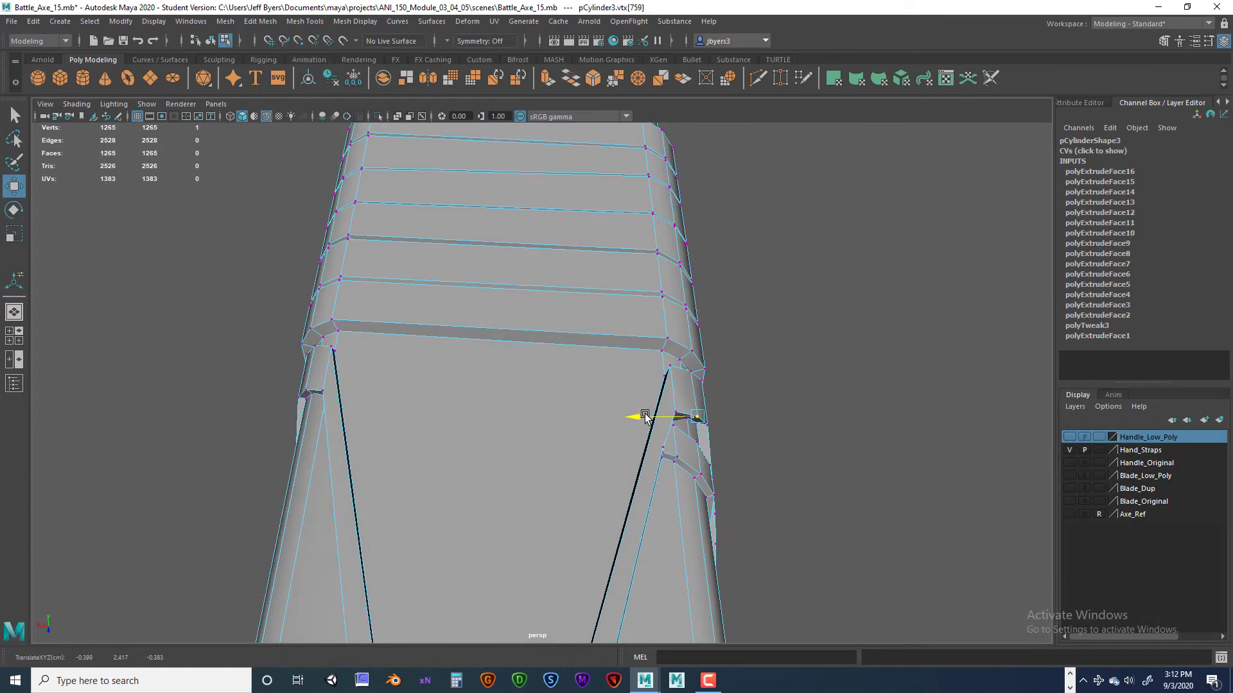
Step: Move the neighbouring strap corner vertex along the X axis toward the handle and return to object mode
{"action": "left_click_drag", "start_coordinate": [645, 416], "coordinate": [620, 464], "text": "alt"}
{"action": "right_click_drag", "start_coordinate": [639, 436], "coordinate": [636, 457]}
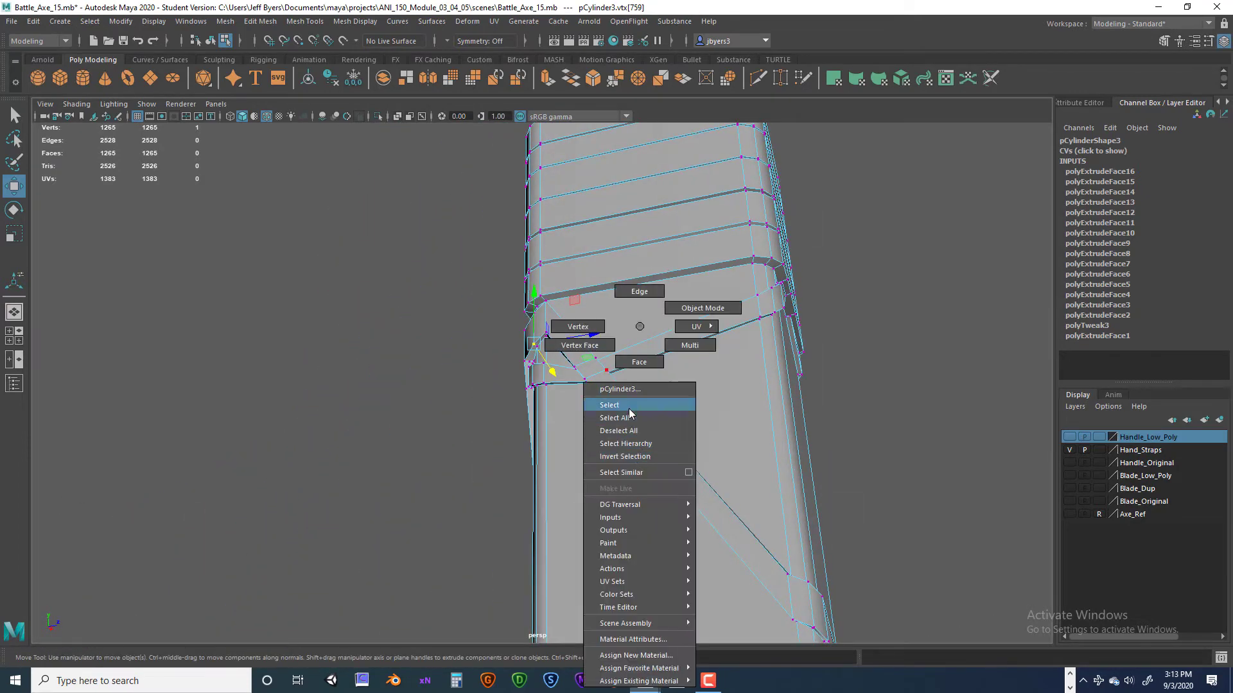
{"action": "right_click_drag", "start_coordinate": [629, 408], "coordinate": [630, 407]}
{"action": "scroll", "coordinate": [754, 472], "scroll_direction": "down", "scroll_amount": 5}
{"action": "left_click", "coordinate": [740, 495]}
{"action": "left_click_drag", "start_coordinate": [642, 533], "coordinate": [539, 473], "text": "alt"}
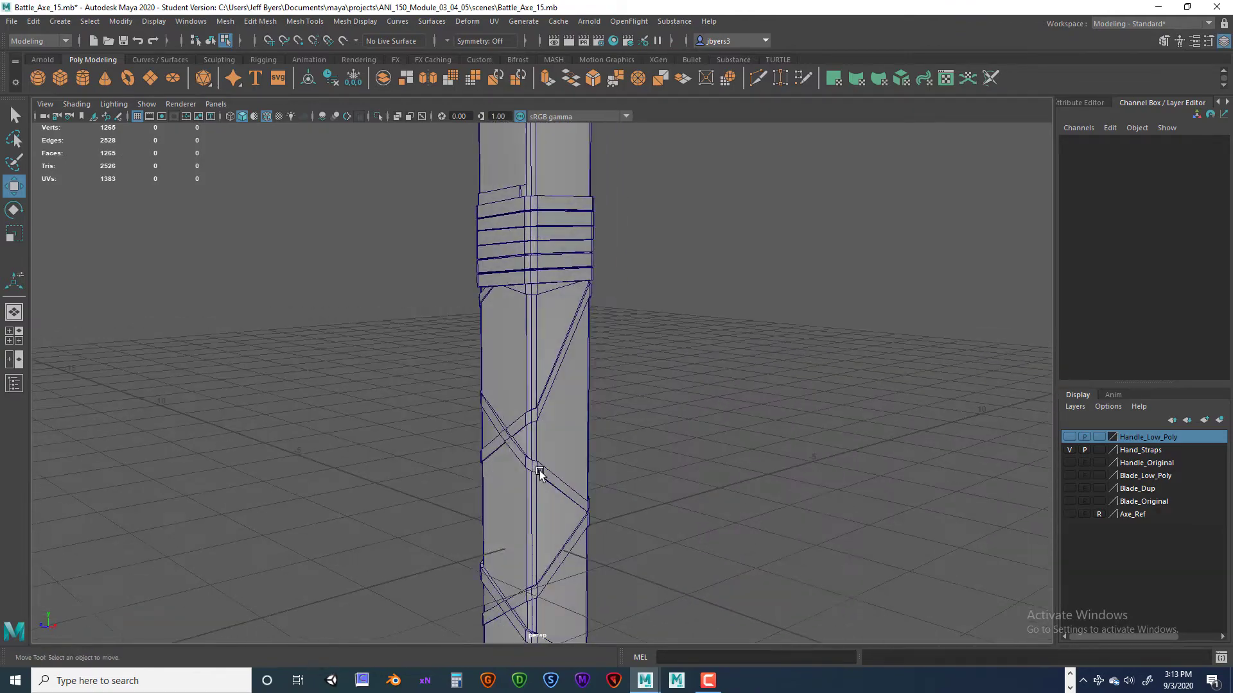
Step: Select the outermost vertices of the rising strap at the rounded corner above the diamond crossing and raise them along the Y axis
{"action": "right_click_drag", "start_coordinate": [539, 471], "coordinate": [707, 520], "text": "alt"}
{"action": "left_click_drag", "start_coordinate": [707, 520], "coordinate": [665, 496], "text": "alt"}
{"action": "left_click_drag", "start_coordinate": [717, 526], "coordinate": [735, 512], "text": "alt"}
{"action": "right_click", "coordinate": [735, 511]}
{"action": "right_click_drag", "start_coordinate": [677, 354], "coordinate": [670, 327]}
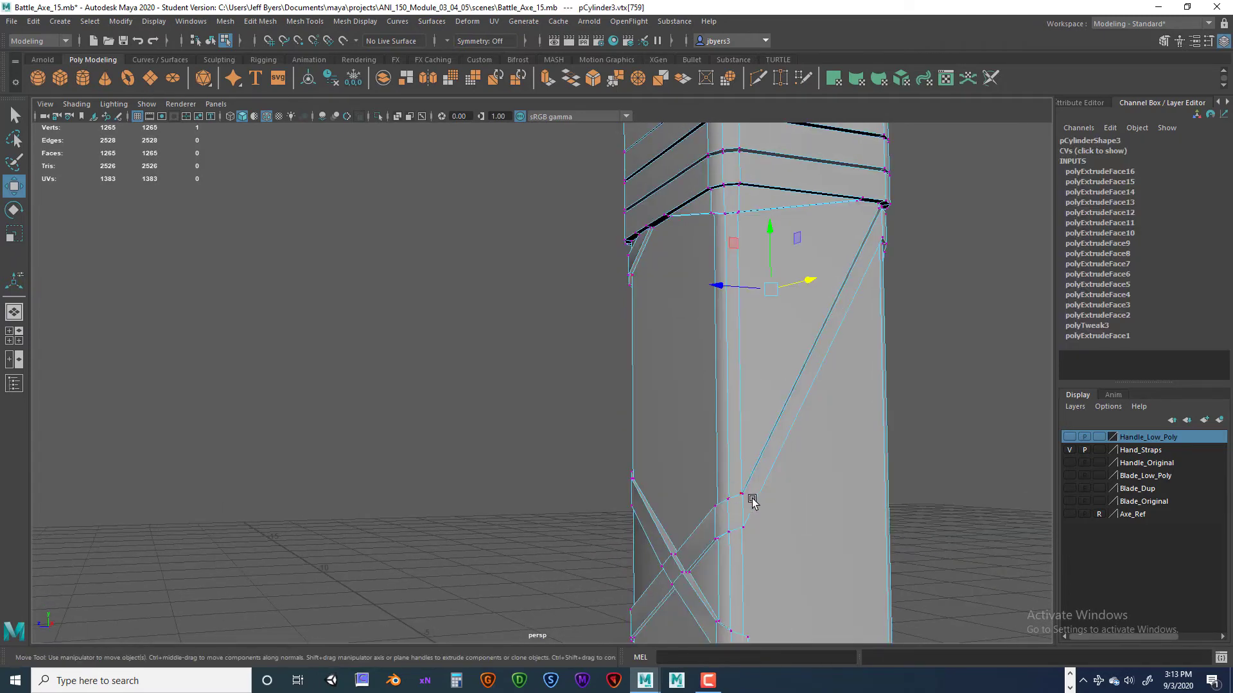
{"action": "left_click_drag", "start_coordinate": [750, 498], "coordinate": [755, 532], "text": "alt"}
{"action": "left_click", "coordinate": [700, 475]}
{"action": "mouse_move", "coordinate": [756, 532]}
{"action": "left_mouse_down", "text": "alt"}
{"action": "mouse_move", "coordinate": [784, 559]}
{"action": "mouse_move", "coordinate": [764, 549]}
{"action": "mouse_move", "coordinate": [797, 511]}
{"action": "mouse_move", "coordinate": [743, 517]}
{"action": "mouse_move", "coordinate": [751, 524]}
{"action": "left_mouse_up", "text": "alt"}
{"action": "key", "text": "4"}
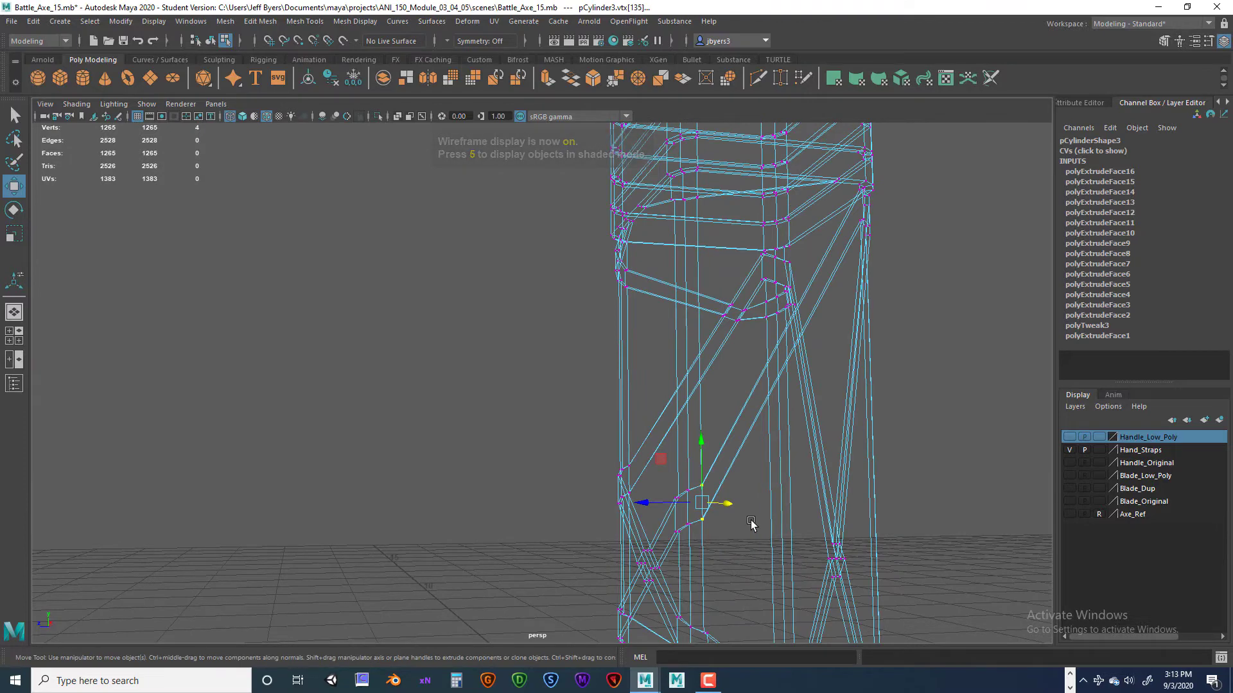
{"action": "key", "text": "5"}
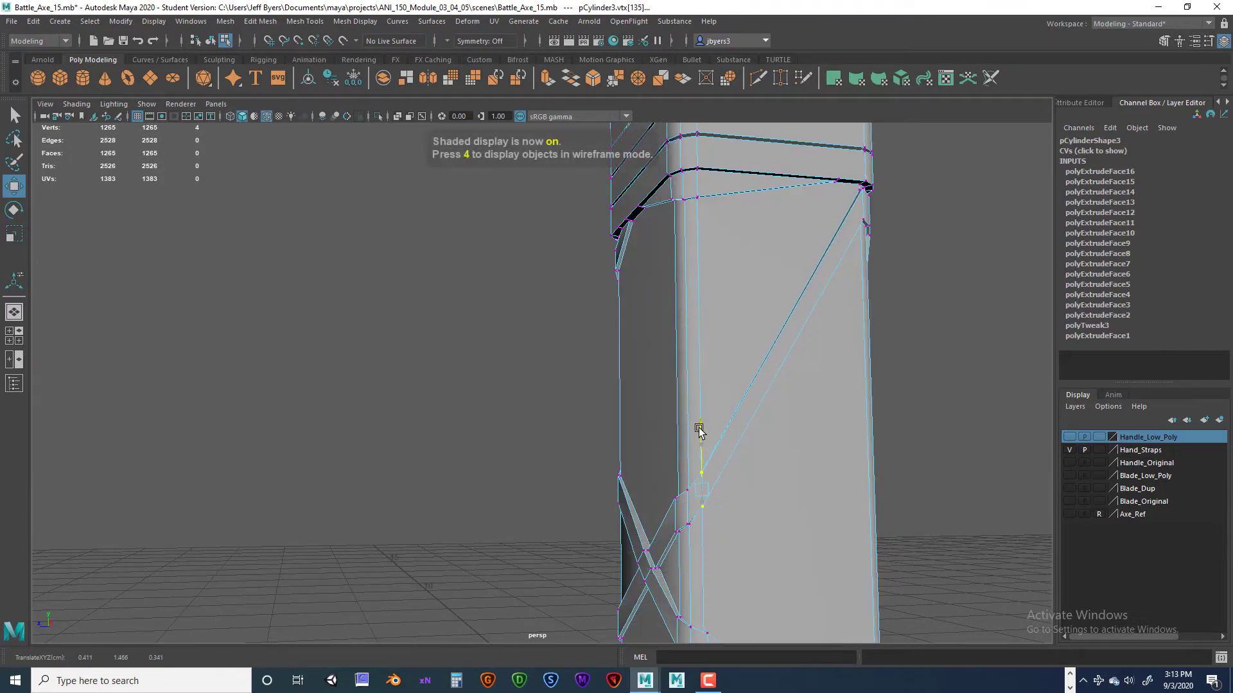
{"action": "mouse_move", "coordinate": [759, 499]}
{"action": "left_mouse_down", "text": "alt"}
{"action": "mouse_move", "coordinate": [784, 493]}
{"action": "mouse_move", "coordinate": [753, 522]}
{"action": "left_mouse_up", "text": "alt"}
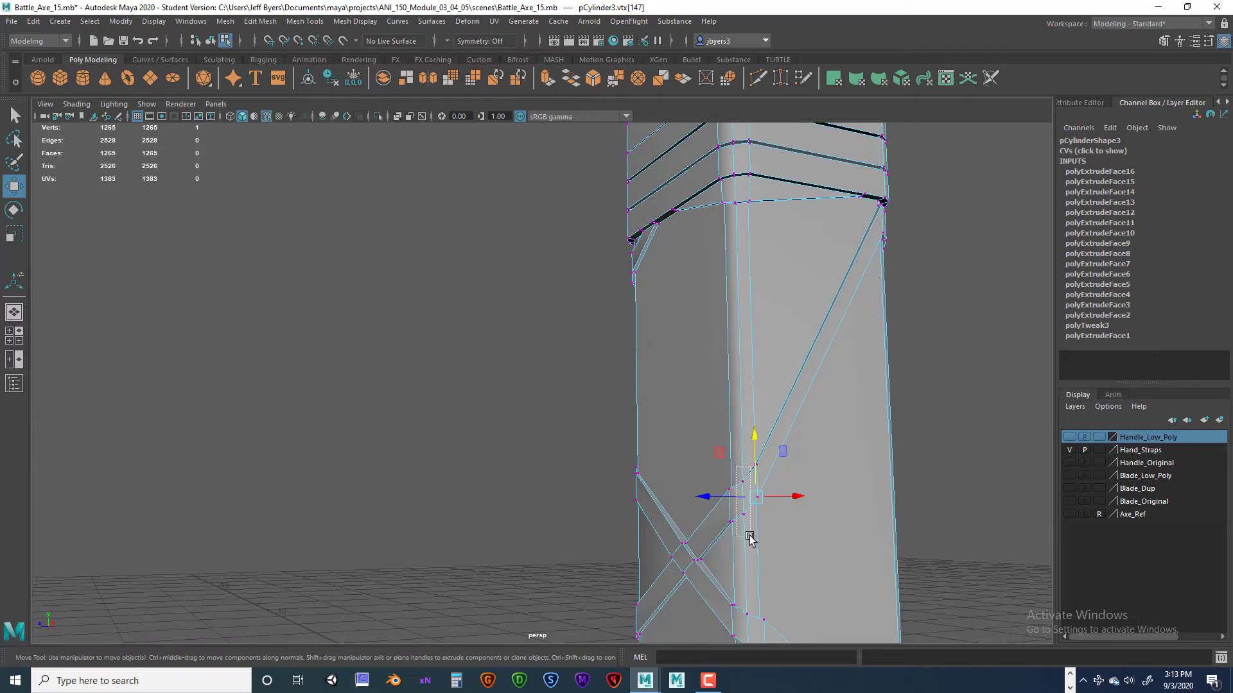
Step: Raise the middle vertices of the same strap corner along the Y axis so the strap bends smoothly
{"action": "key", "text": "4"}
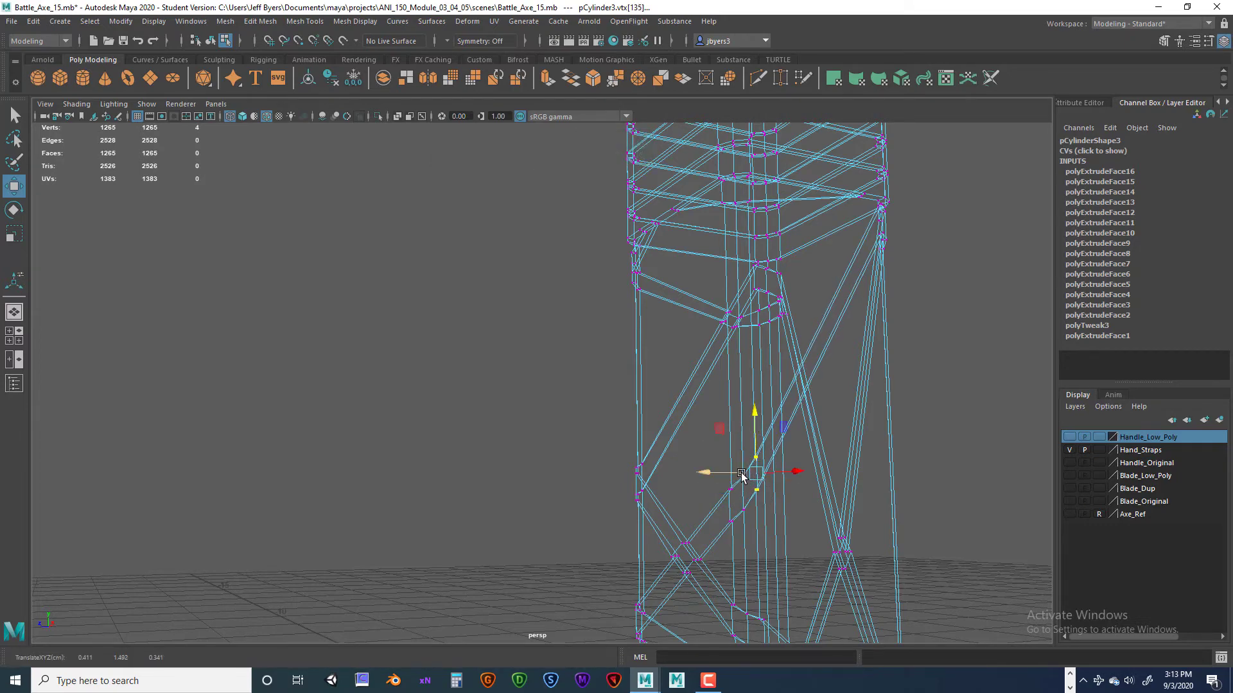
{"action": "left_click_drag", "start_coordinate": [745, 464], "coordinate": [745, 459]}
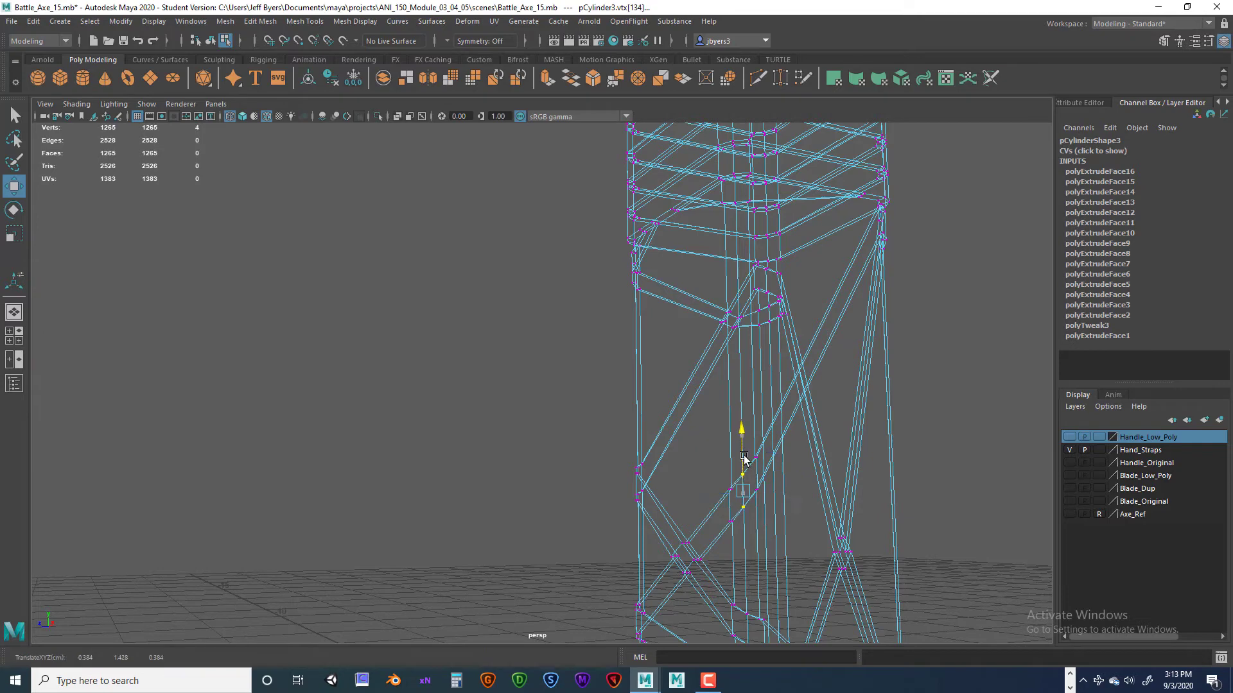
{"action": "key", "text": "space"}
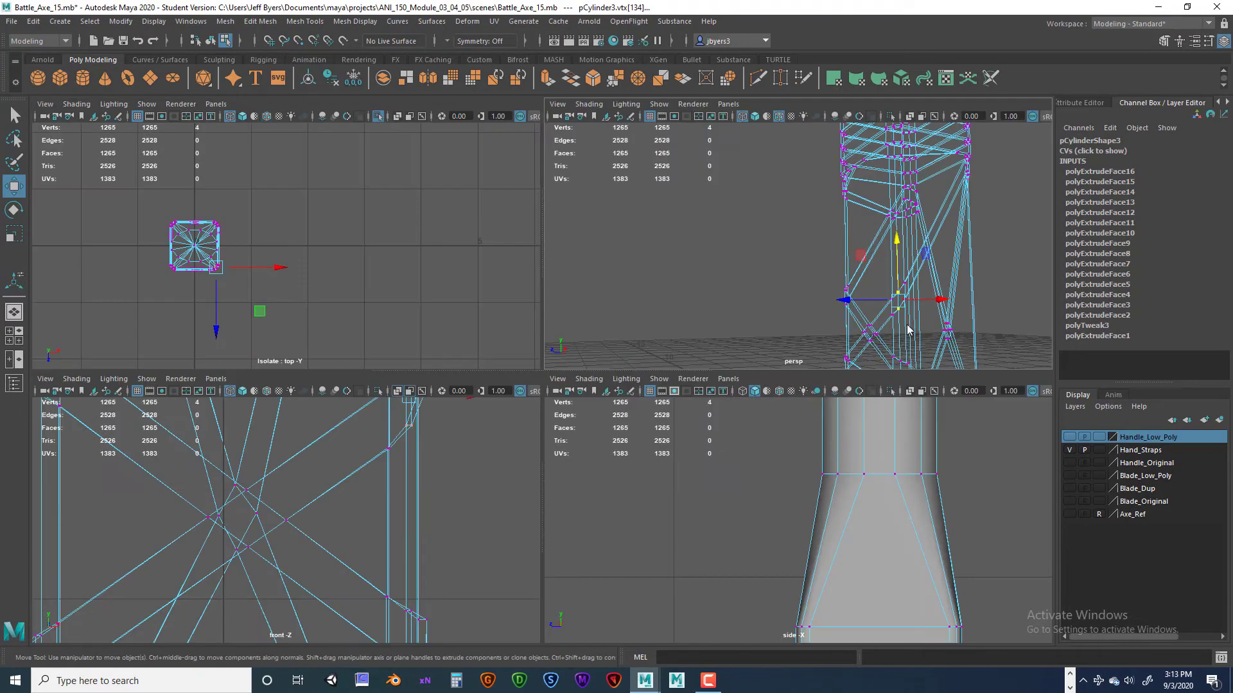
{"action": "key", "text": "space"}
{"action": "key", "text": "5"}
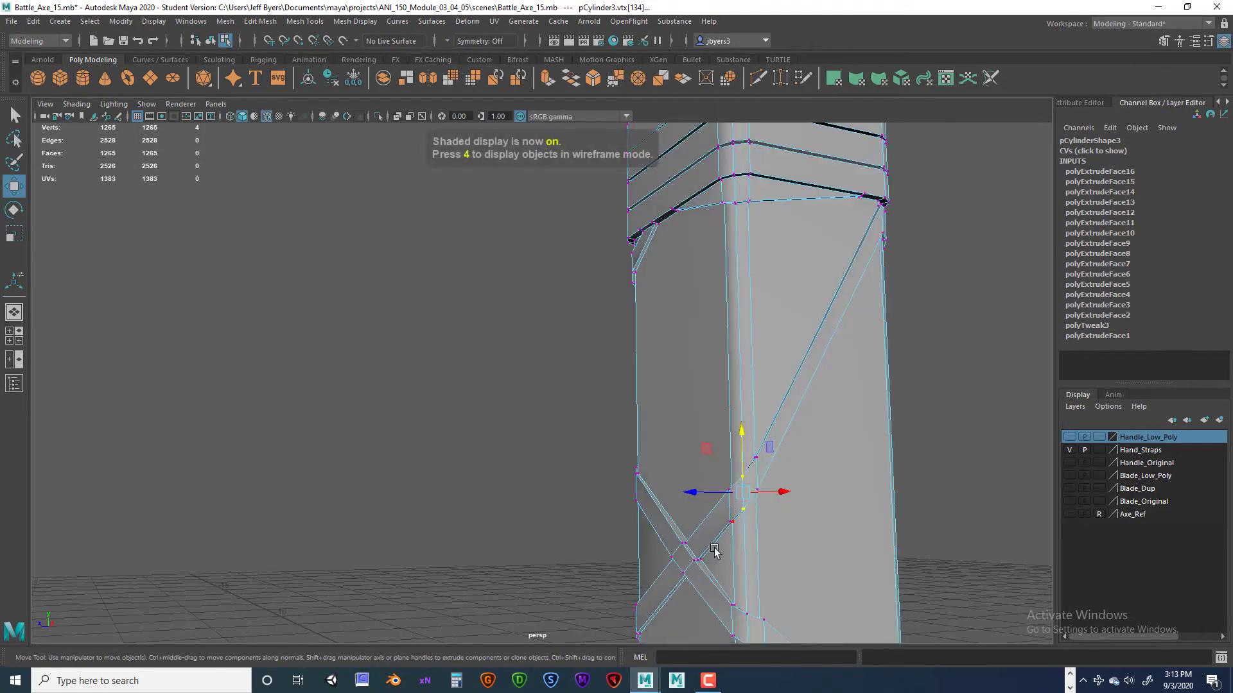
Step: Fine-tune the height of the strap vertices on the crossing side of that rounded corner along Y, and return to object mode
{"action": "mouse_move", "coordinate": [714, 551]}
{"action": "left_mouse_down", "text": "alt"}
{"action": "mouse_move", "coordinate": [743, 556]}
{"action": "mouse_move", "coordinate": [803, 499]}
{"action": "mouse_move", "coordinate": [839, 567]}
{"action": "mouse_move", "coordinate": [776, 514]}
{"action": "mouse_move", "coordinate": [726, 511]}
{"action": "mouse_move", "coordinate": [732, 461]}
{"action": "mouse_move", "coordinate": [739, 495]}
{"action": "mouse_move", "coordinate": [725, 470]}
{"action": "mouse_move", "coordinate": [668, 435]}
{"action": "mouse_move", "coordinate": [663, 483]}
{"action": "left_mouse_up", "text": "alt"}
{"action": "left_click", "coordinate": [933, 470]}
{"action": "left_click_drag", "start_coordinate": [684, 557], "coordinate": [709, 536]}
{"action": "key", "text": "4"}
{"action": "left_click_drag", "start_coordinate": [690, 449], "coordinate": [653, 598]}
{"action": "left_click", "coordinate": [671, 565]}
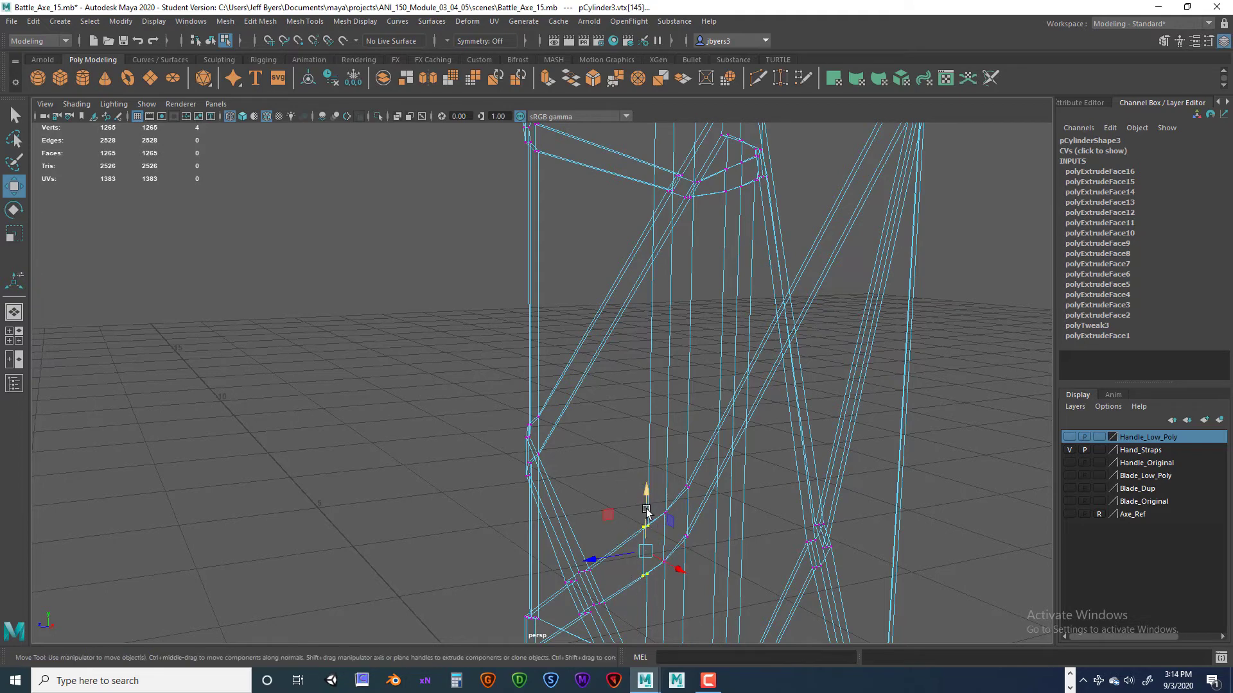
{"action": "left_click_drag", "start_coordinate": [647, 511], "coordinate": [647, 512]}
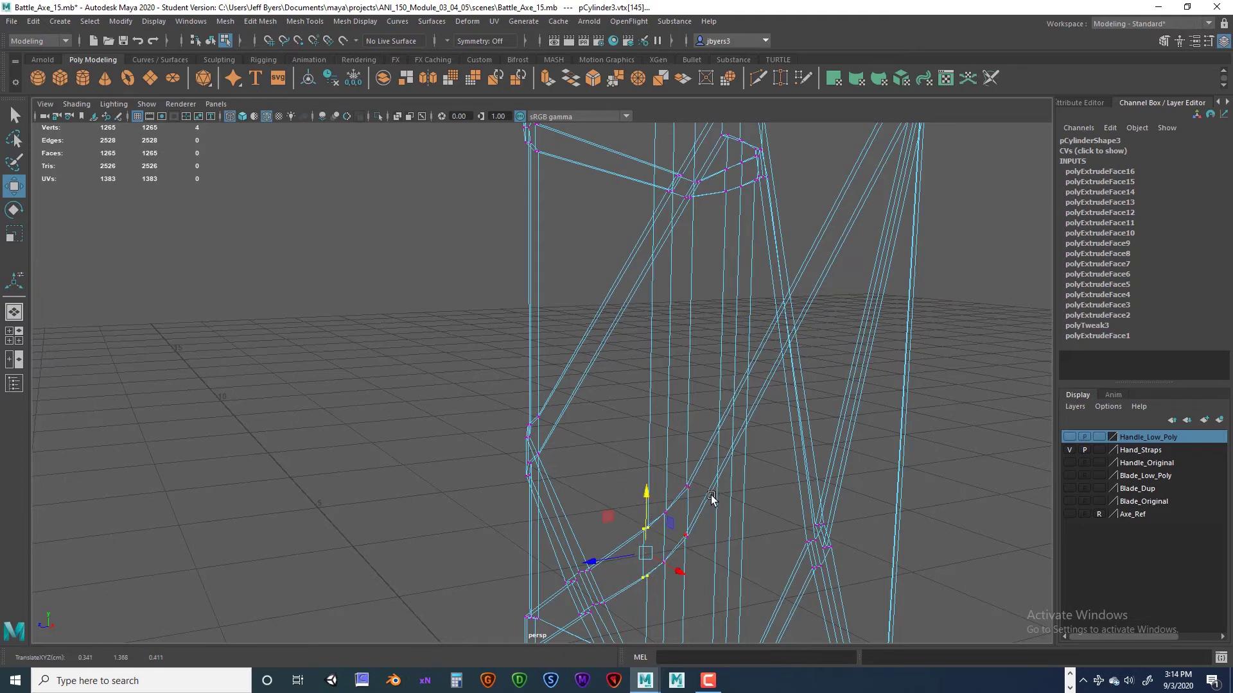
{"action": "key", "text": "5"}
{"action": "mouse_move", "coordinate": [691, 503]}
{"action": "right_mouse_down"}
{"action": "mouse_move", "coordinate": [673, 517]}
{"action": "mouse_move", "coordinate": [677, 411]}
{"action": "mouse_move", "coordinate": [757, 309]}
{"action": "right_mouse_up"}
{"action": "left_click", "coordinate": [950, 434]}
{"action": "right_click_drag", "start_coordinate": [949, 434], "coordinate": [828, 545], "text": "alt"}
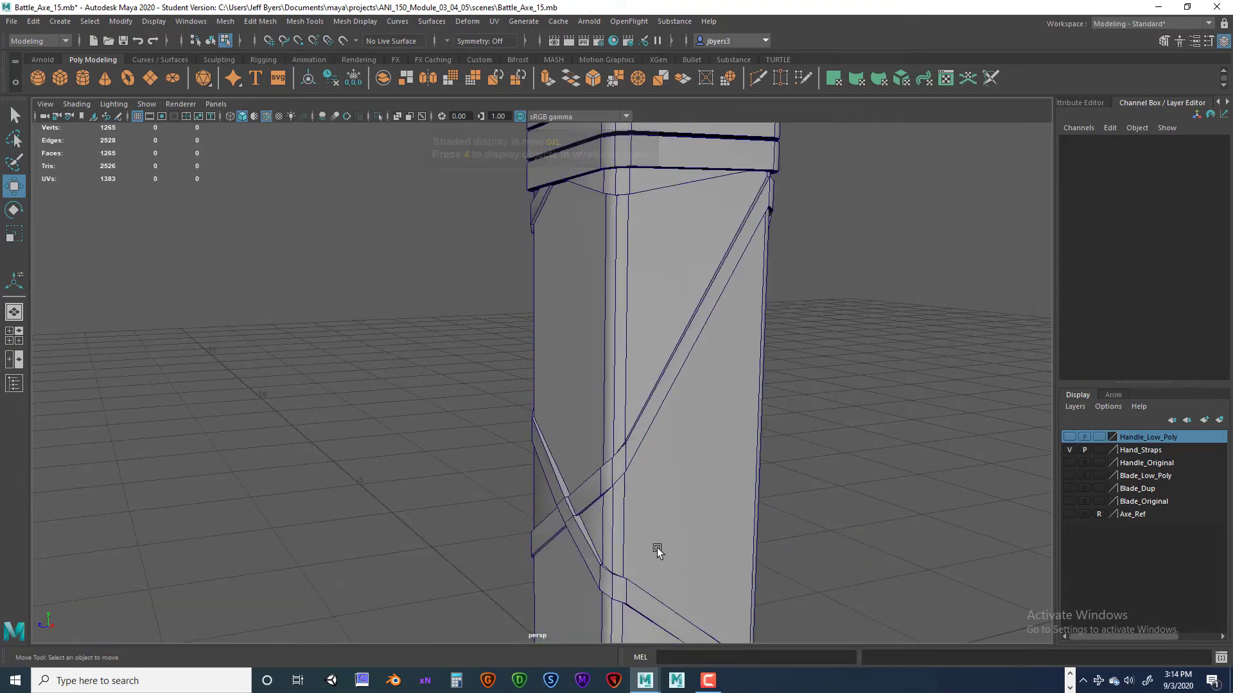
Step: Select all vertices of the strap corner directly beneath the lowest horizontal band and move them up along the Y axis under the band
{"action": "left_click_drag", "start_coordinate": [658, 550], "coordinate": [591, 448], "text": "alt"}
{"action": "left_click_drag", "start_coordinate": [712, 332], "coordinate": [649, 500], "text": "alt"}
{"action": "right_click_drag", "start_coordinate": [648, 500], "coordinate": [658, 501], "text": "alt"}
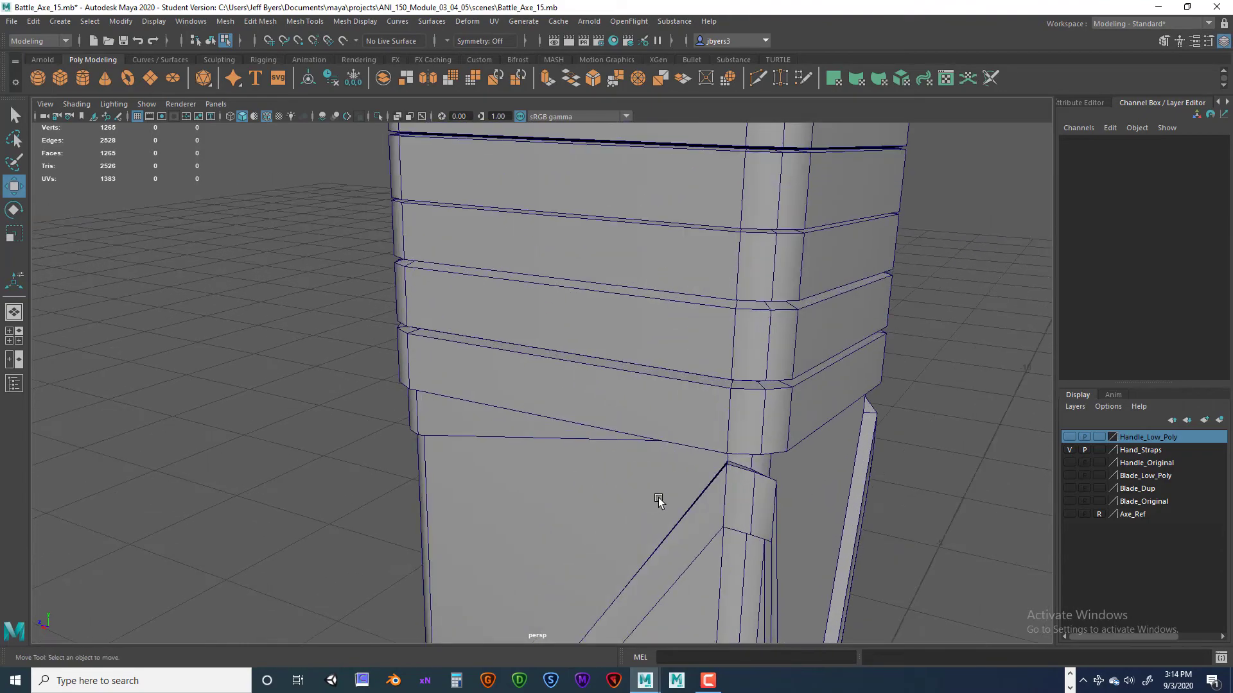
{"action": "left_click_drag", "start_coordinate": [657, 501], "coordinate": [693, 384], "text": "alt"}
{"action": "right_click_drag", "start_coordinate": [715, 326], "coordinate": [661, 327]}
{"action": "left_click_drag", "start_coordinate": [660, 328], "coordinate": [691, 447], "text": "alt"}
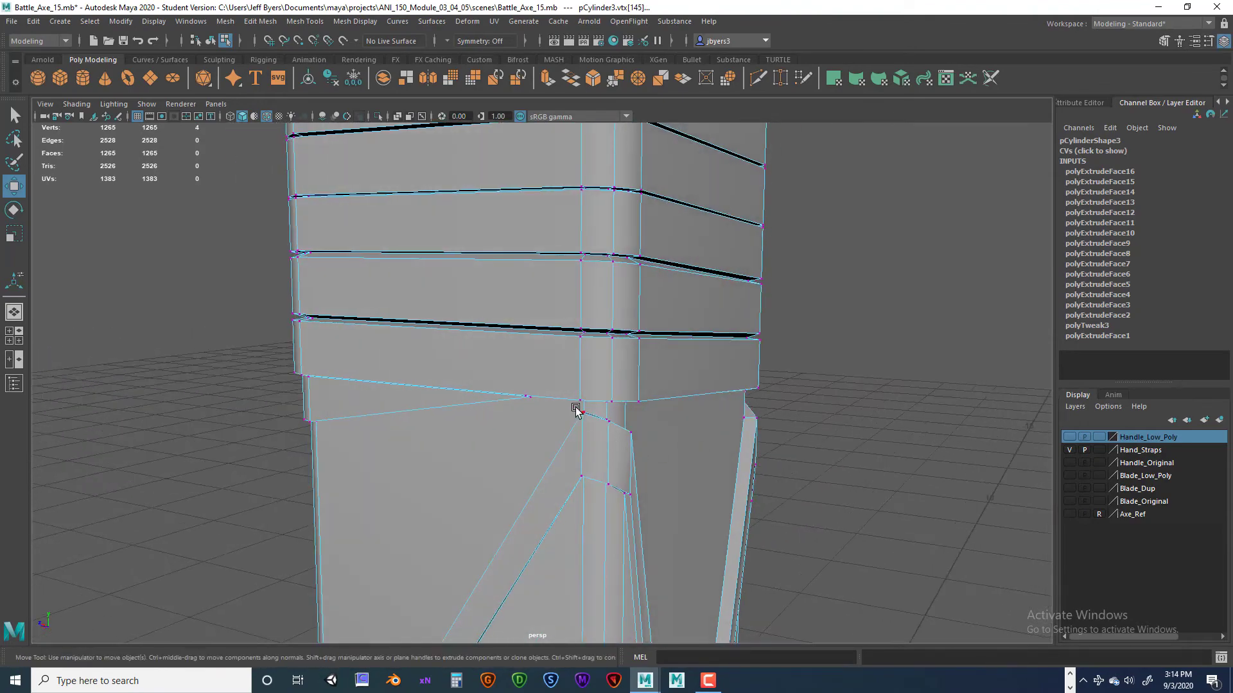
{"action": "left_click_drag", "start_coordinate": [647, 514], "coordinate": [648, 516]}
{"action": "left_click_drag", "start_coordinate": [648, 516], "coordinate": [614, 533], "text": "alt"}
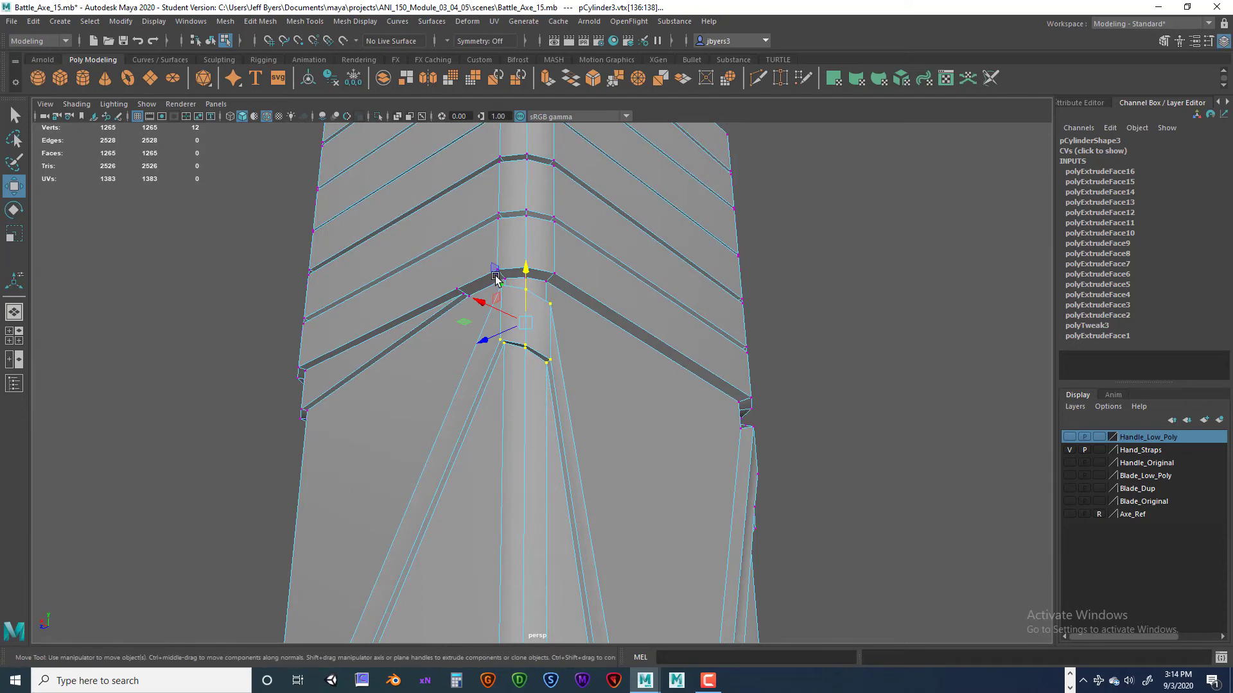
{"action": "middle_click_drag", "start_coordinate": [511, 287], "coordinate": [541, 402], "text": "alt"}
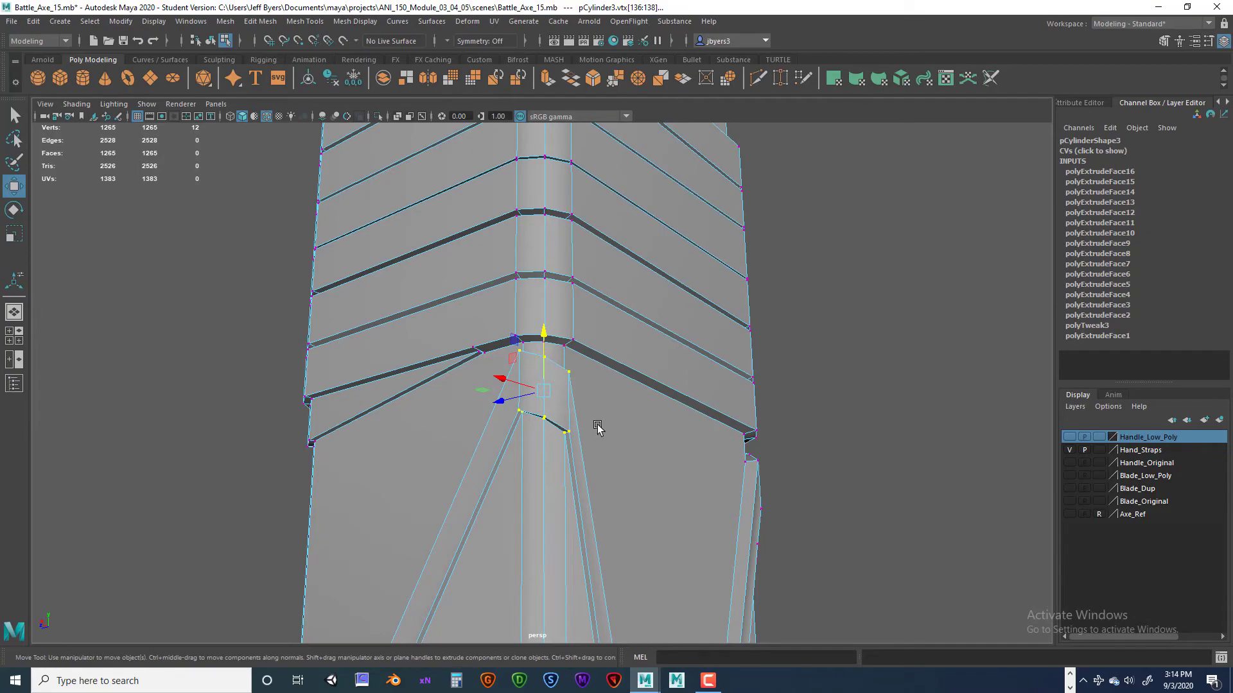
{"action": "key", "text": "4"}
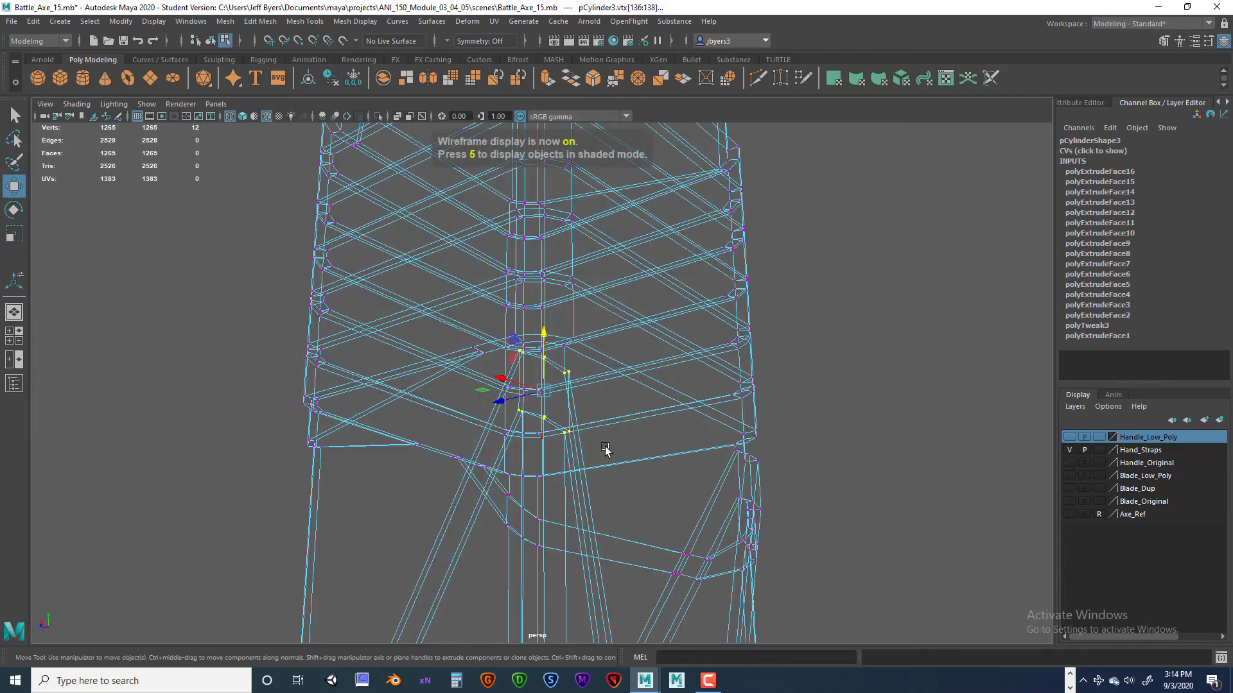
{"action": "mouse_move", "coordinate": [604, 448]}
{"action": "left_mouse_down", "text": "alt"}
{"action": "mouse_move", "coordinate": [578, 473]}
{"action": "mouse_move", "coordinate": [600, 458]}
{"action": "left_mouse_up", "text": "alt"}
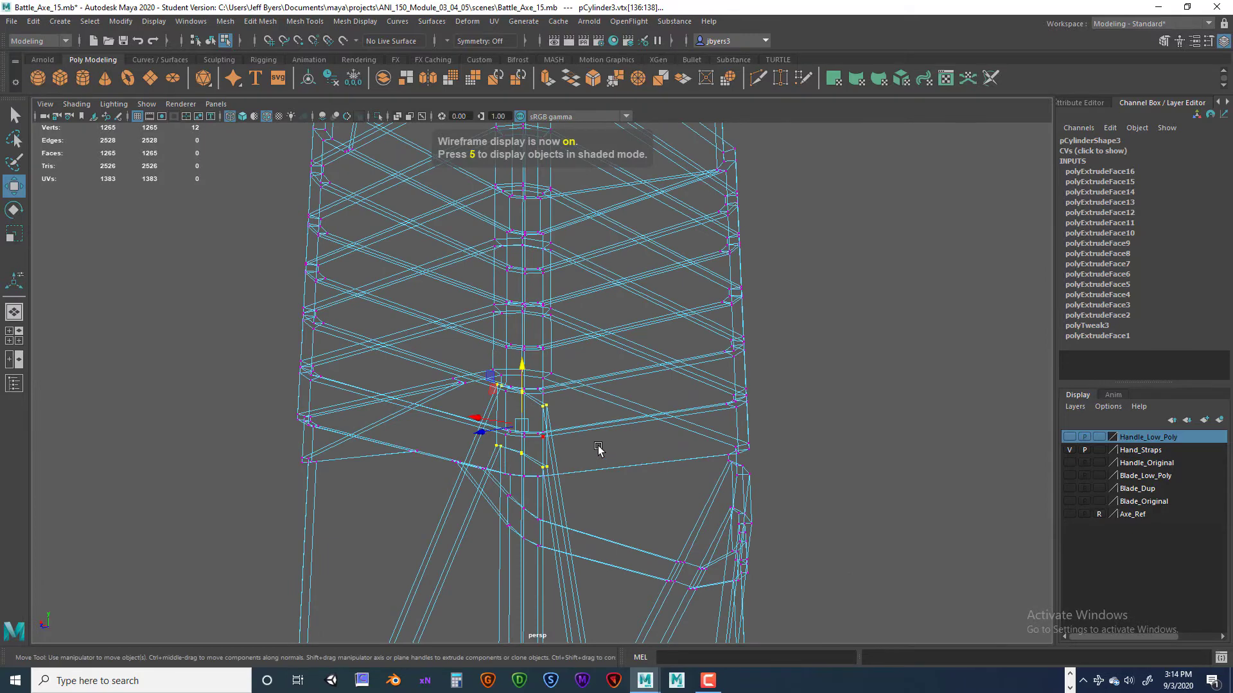
{"action": "key", "text": "5"}
{"action": "left_click_drag", "start_coordinate": [523, 366], "coordinate": [538, 331]}
Step: Shift the lower side vertices of the strap corner beneath the lowest band along the X axis and deselect them
{"action": "left_click_drag", "start_coordinate": [558, 432], "coordinate": [513, 495], "text": "alt"}
{"action": "key", "text": "4"}
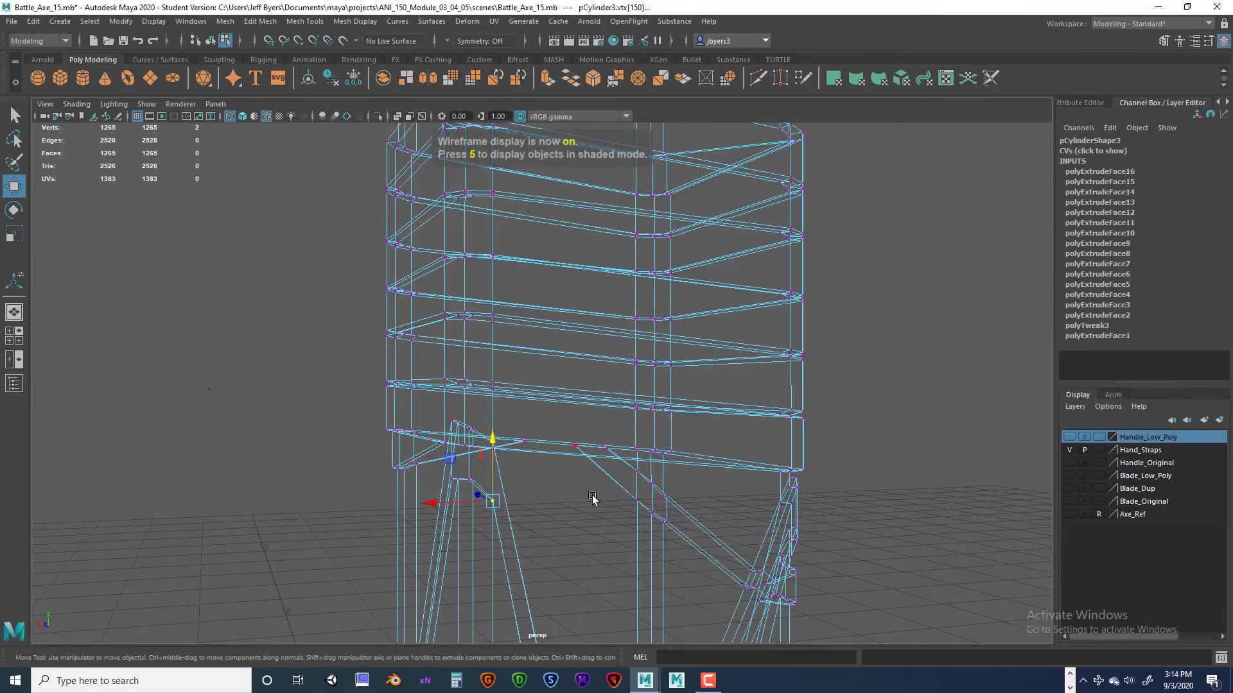
{"action": "left_click_drag", "start_coordinate": [592, 498], "coordinate": [583, 500], "text": "alt"}
{"action": "key", "text": "5"}
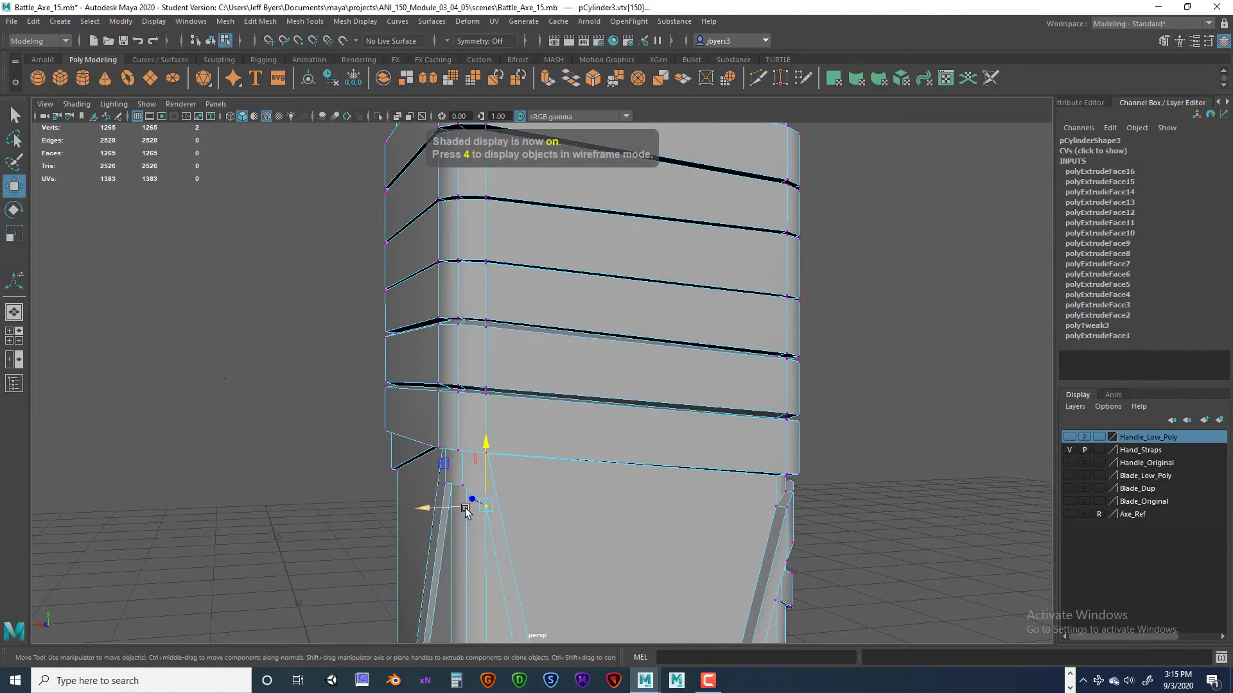
{"action": "left_click_drag", "start_coordinate": [466, 511], "coordinate": [550, 510]}
{"action": "scroll", "coordinate": [562, 521], "scroll_direction": "down", "scroll_amount": 6}
{"action": "middle_click_drag", "start_coordinate": [575, 507], "coordinate": [559, 562], "text": "alt"}
{"action": "scroll", "coordinate": [559, 563], "scroll_direction": "up", "scroll_amount": 4}
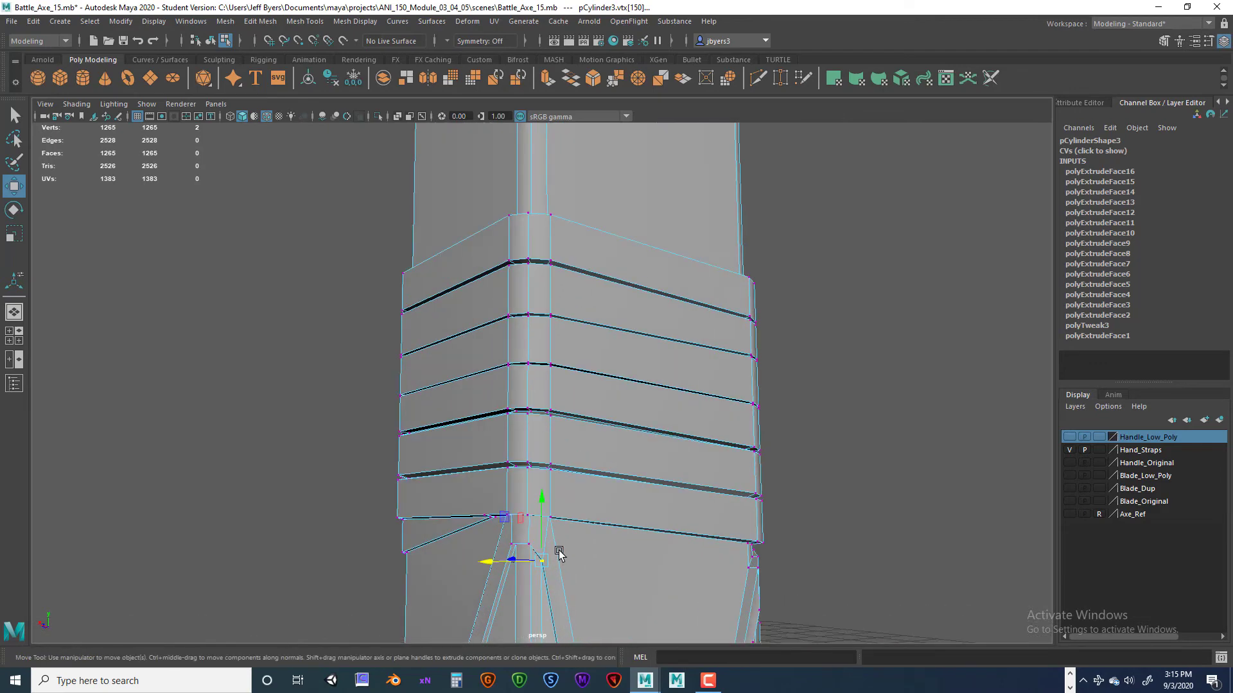
{"action": "left_click", "coordinate": [603, 563]}
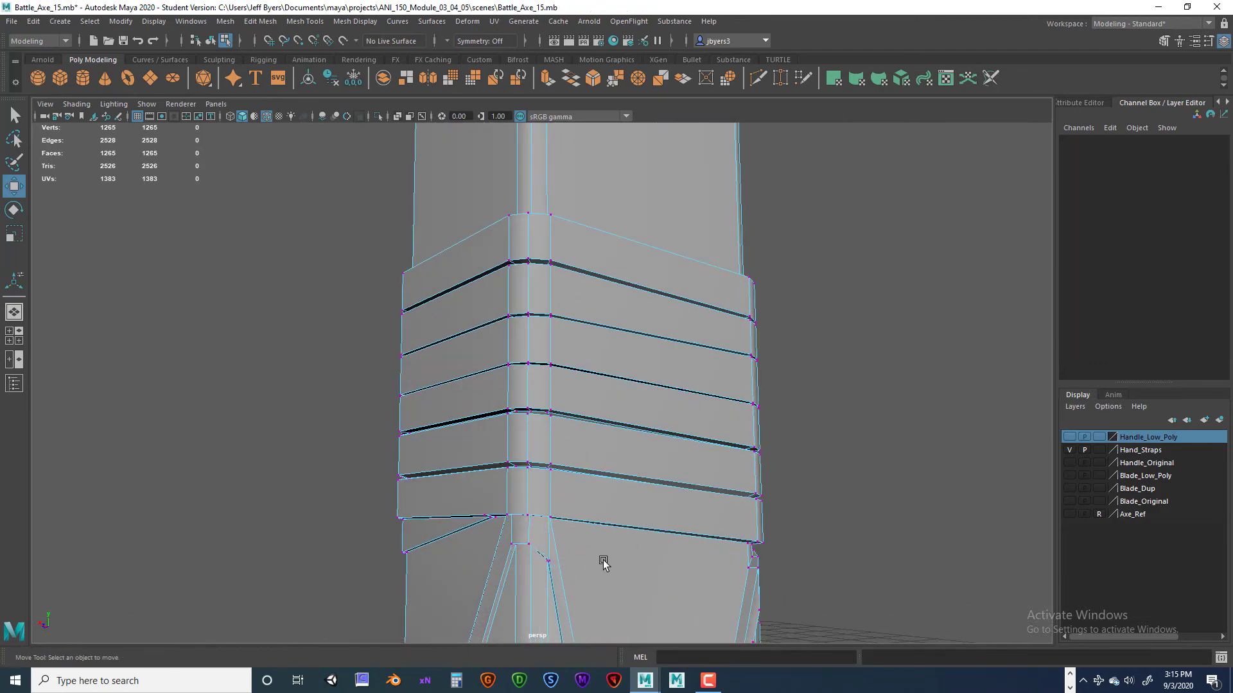
{"action": "mouse_move", "coordinate": [597, 552]}
{"action": "left_mouse_down", "text": "alt"}
{"action": "mouse_move", "coordinate": [512, 559]}
{"action": "mouse_move", "coordinate": [620, 526]}
{"action": "mouse_move", "coordinate": [591, 495]}
{"action": "mouse_move", "coordinate": [603, 487]}
{"action": "mouse_move", "coordinate": [593, 540]}
{"action": "left_mouse_up", "text": "alt"}
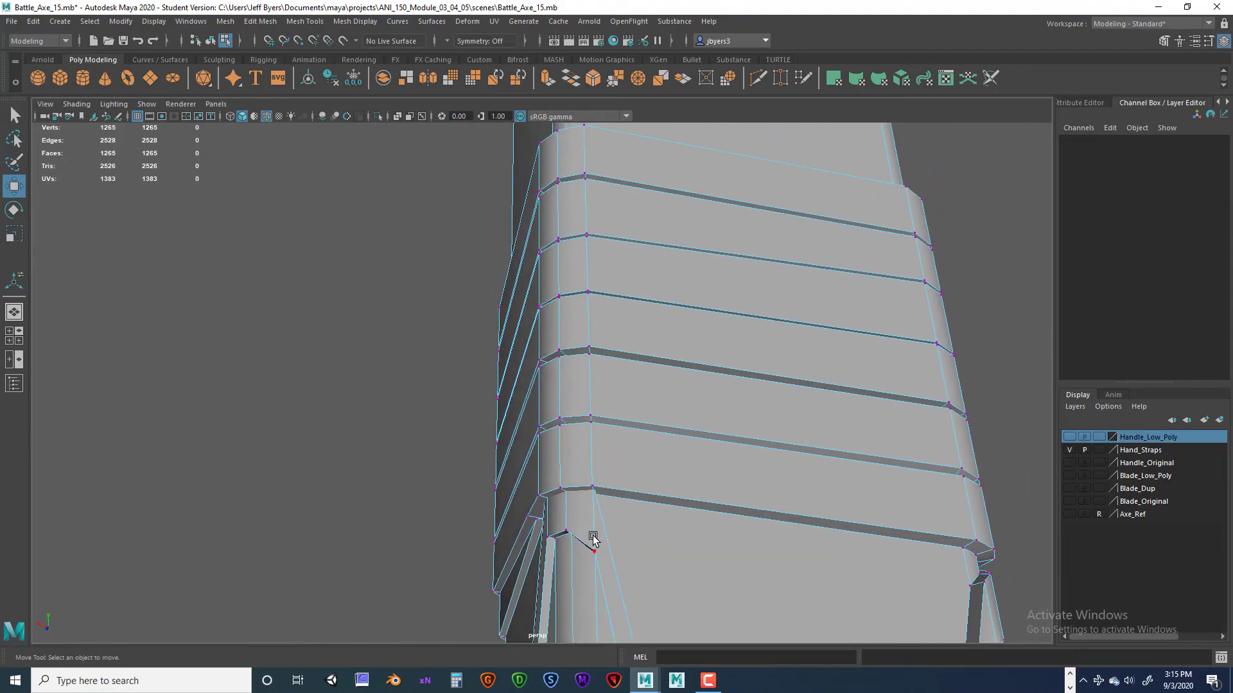
Step: Shift the upper side vertices of the same strap corner along the X axis under the band and return to object mode
{"action": "key", "text": "4"}
{"action": "left_click_drag", "start_coordinate": [634, 491], "coordinate": [681, 484], "text": "alt"}
{"action": "right_click_drag", "start_coordinate": [697, 482], "coordinate": [726, 484], "text": "alt"}
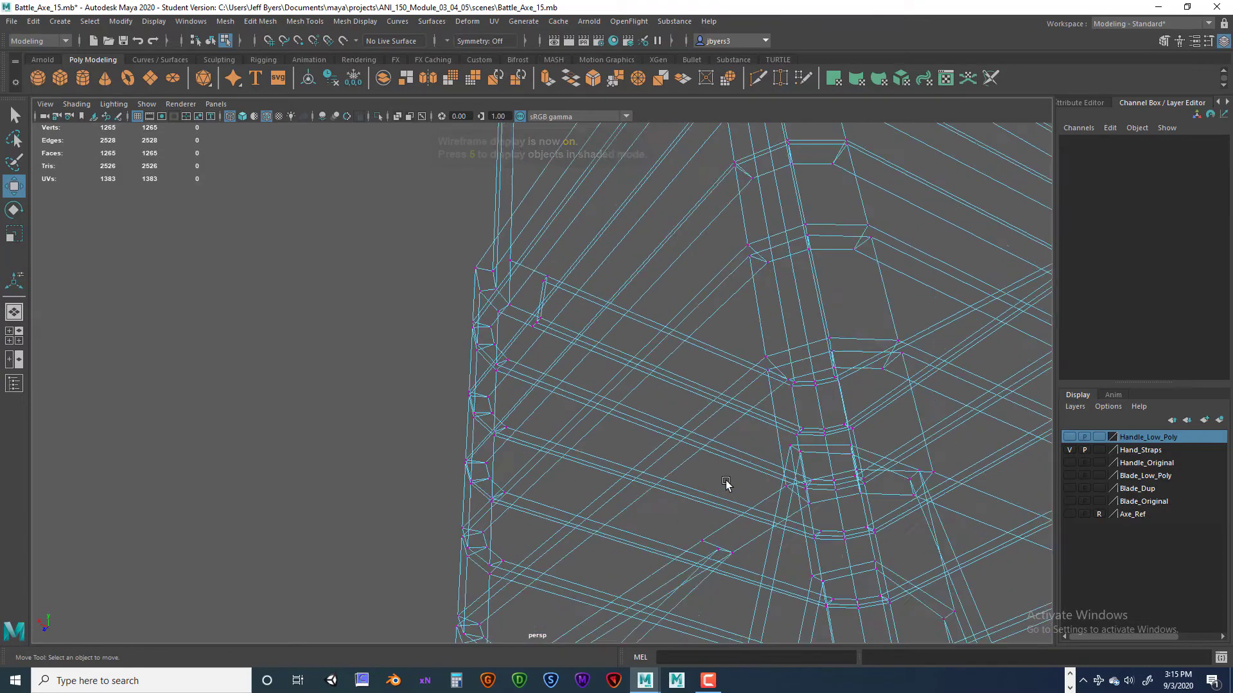
{"action": "middle_click_drag", "start_coordinate": [726, 484], "coordinate": [608, 492], "text": "alt"}
{"action": "right_click_drag", "start_coordinate": [608, 492], "coordinate": [657, 492], "text": "alt"}
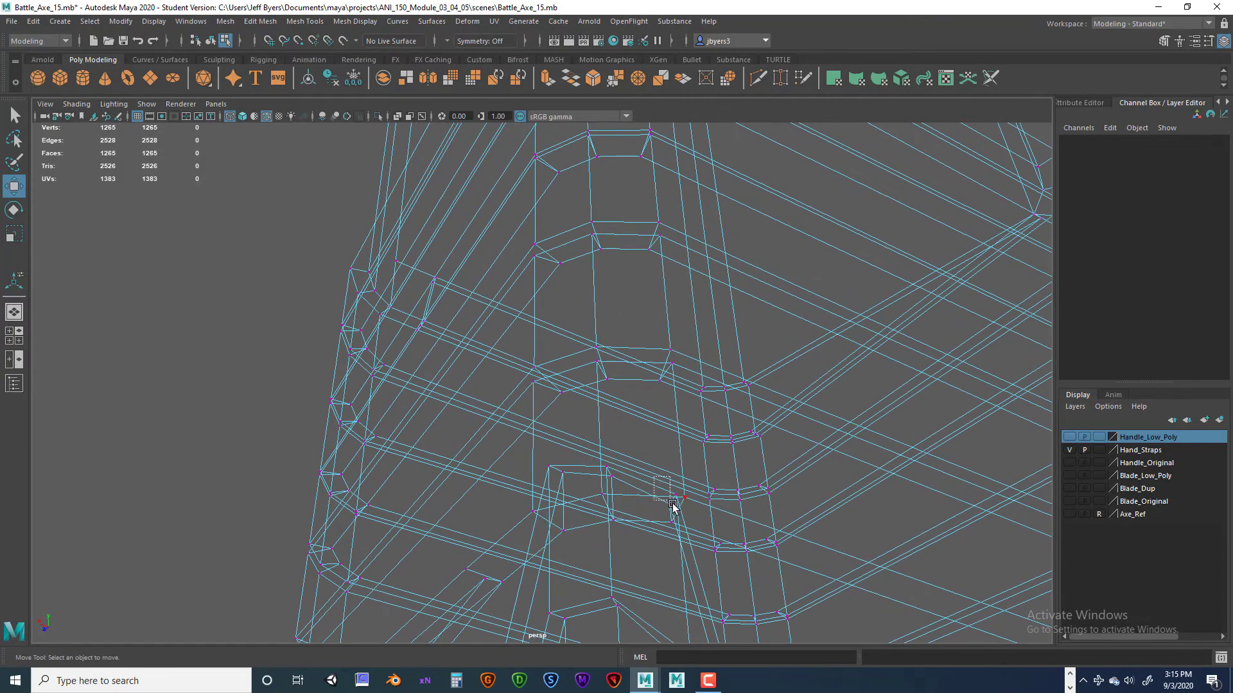
{"action": "left_click_drag", "start_coordinate": [678, 514], "coordinate": [675, 519]}
{"action": "left_click_drag", "start_coordinate": [706, 581], "coordinate": [699, 585], "text": "alt"}
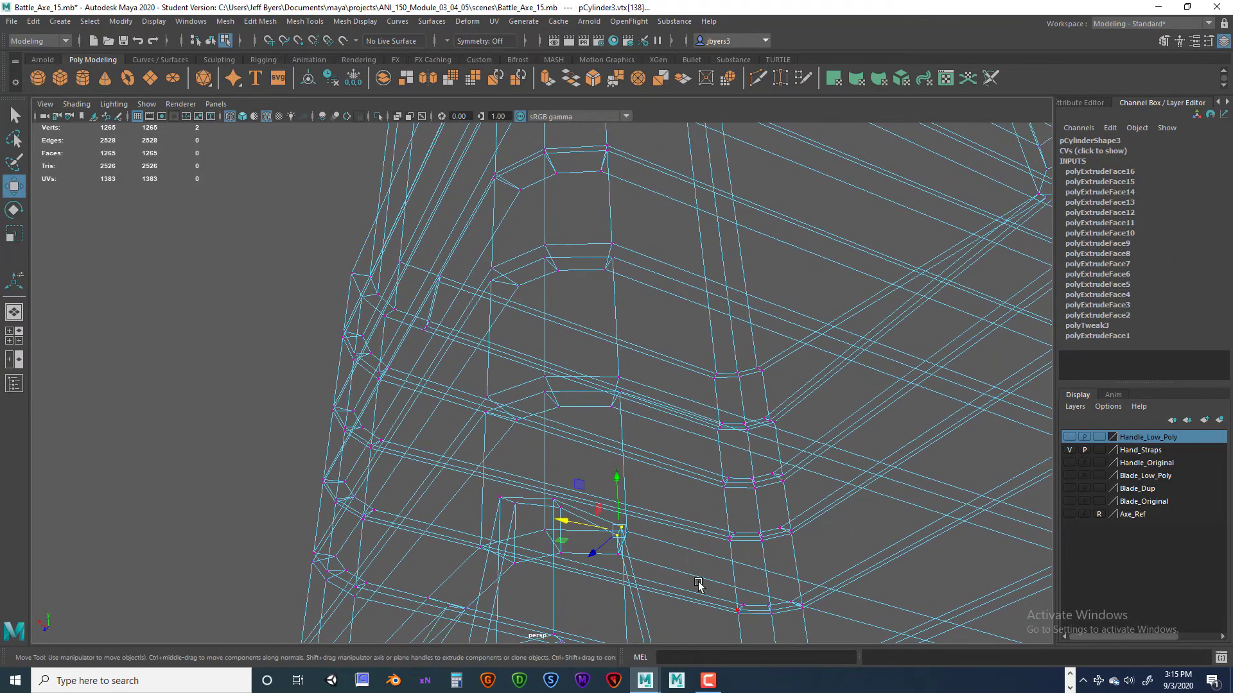
{"action": "key", "text": "5"}
{"action": "scroll", "coordinate": [690, 601], "scroll_direction": "down", "scroll_amount": 5}
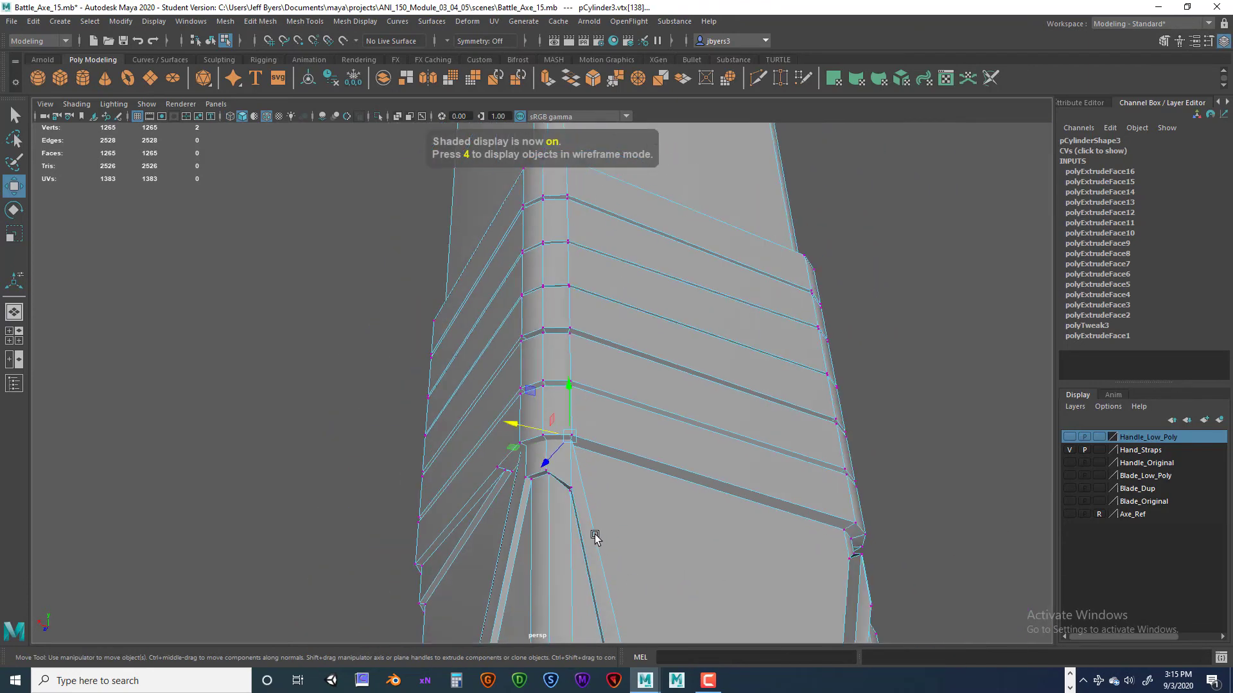
{"action": "left_click_drag", "start_coordinate": [517, 418], "coordinate": [530, 432]}
{"action": "left_click_drag", "start_coordinate": [565, 488], "coordinate": [585, 563], "text": "alt"}
{"action": "middle_click_drag", "start_coordinate": [585, 563], "coordinate": [613, 439], "text": "alt"}
{"action": "left_click", "coordinate": [785, 438]}
{"action": "left_click_drag", "start_coordinate": [561, 495], "coordinate": [579, 486], "text": "alt"}
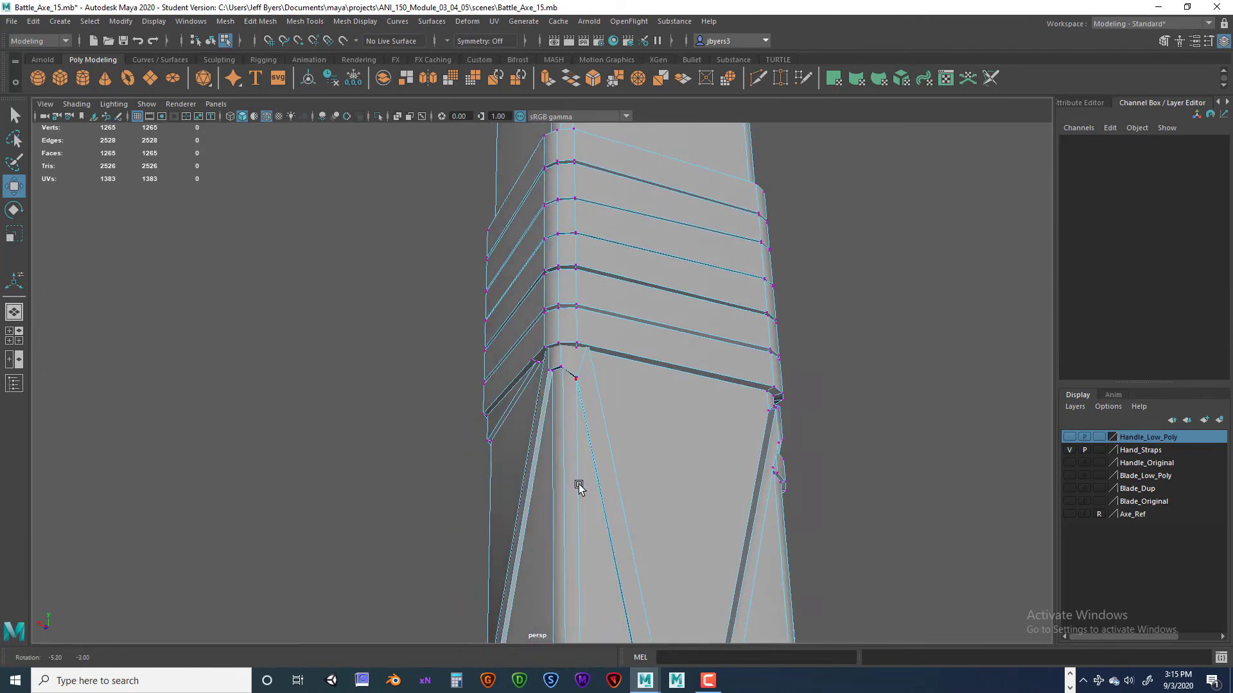
{"action": "right_click_drag", "start_coordinate": [564, 352], "coordinate": [565, 407]}
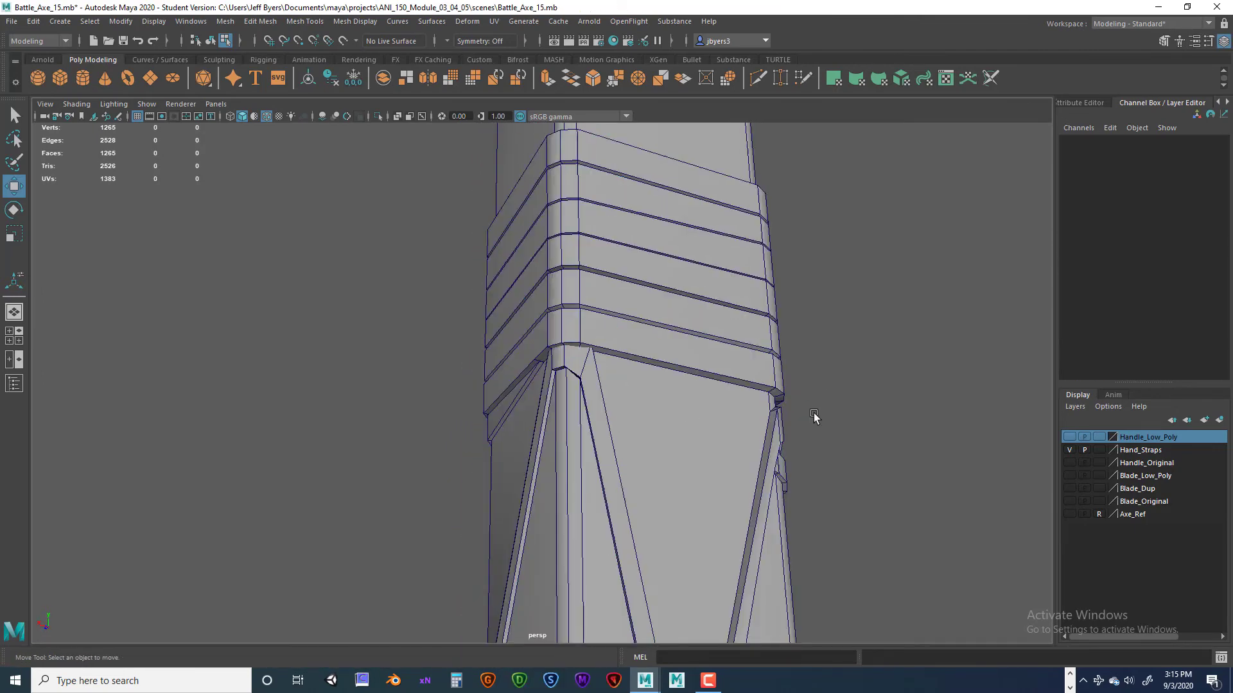
Step: Turn off the wireframe overlay on the shaded handle and examine the strap corners beneath the lowest horizontal band from several sides
{"action": "left_click_drag", "start_coordinate": [813, 416], "coordinate": [666, 435], "text": "alt"}
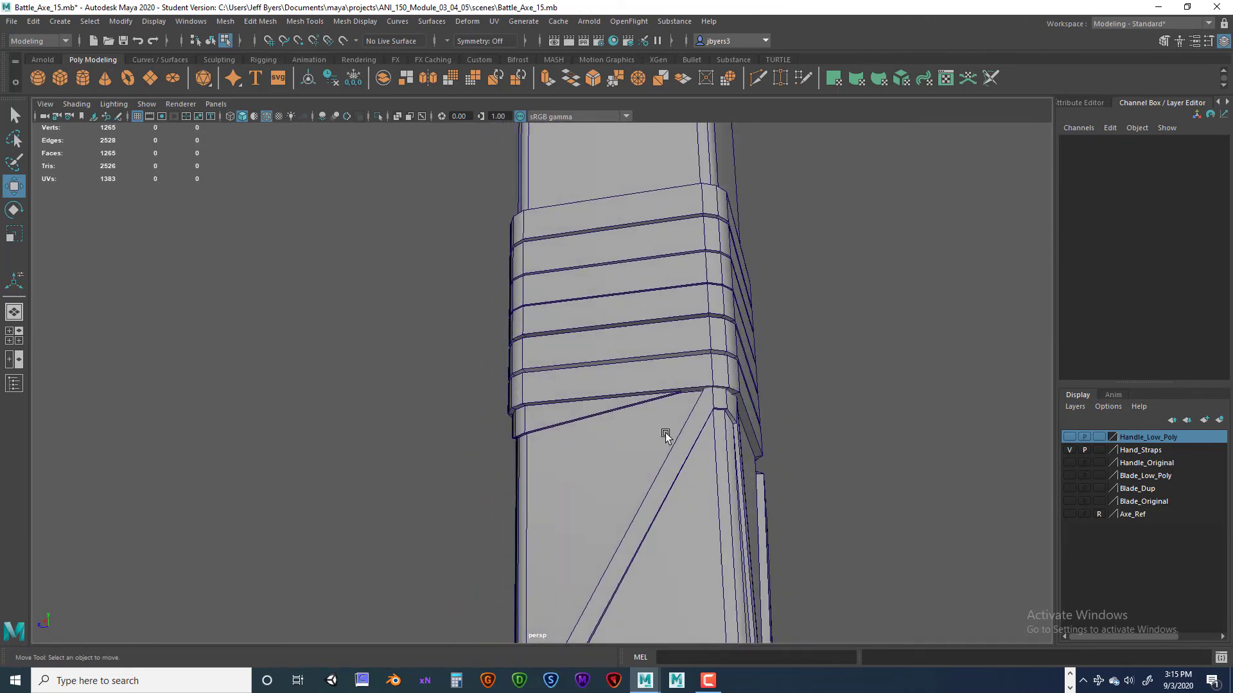
{"action": "left_click", "coordinate": [267, 116]}
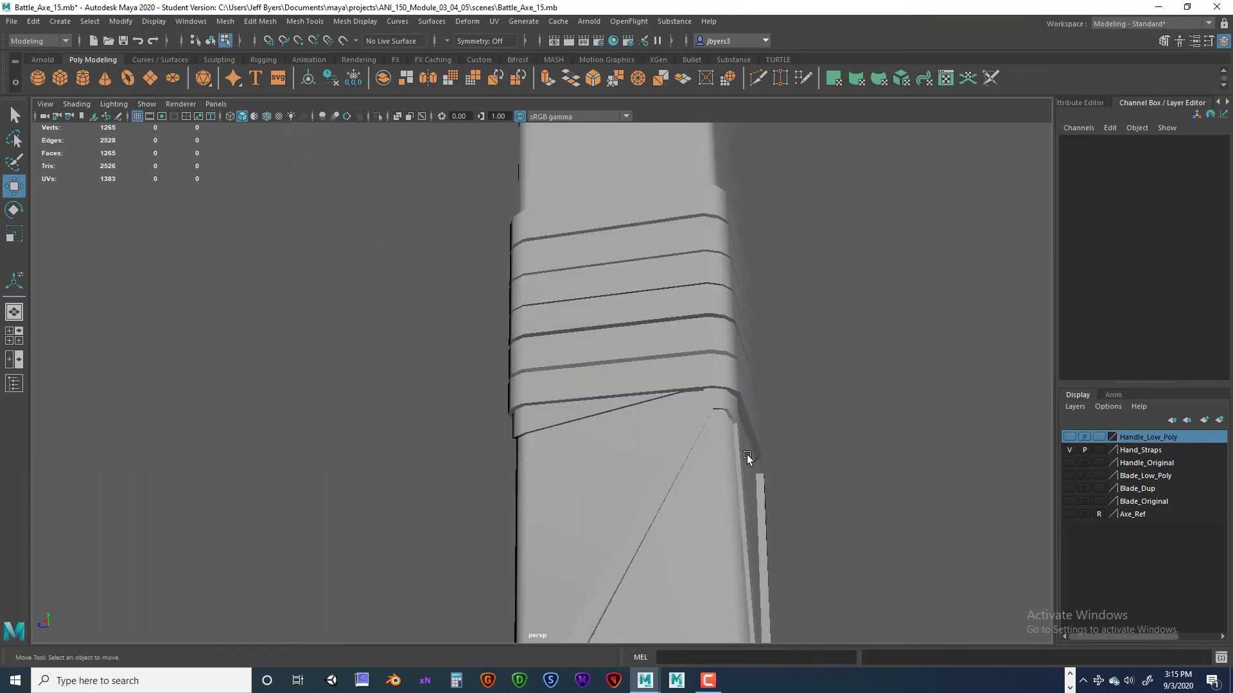
{"action": "left_click_drag", "start_coordinate": [746, 457], "coordinate": [596, 512], "text": "alt"}
{"action": "left_click_drag", "start_coordinate": [649, 448], "coordinate": [600, 396], "text": "alt"}
{"action": "right_click_drag", "start_coordinate": [599, 397], "coordinate": [622, 411], "text": "alt"}
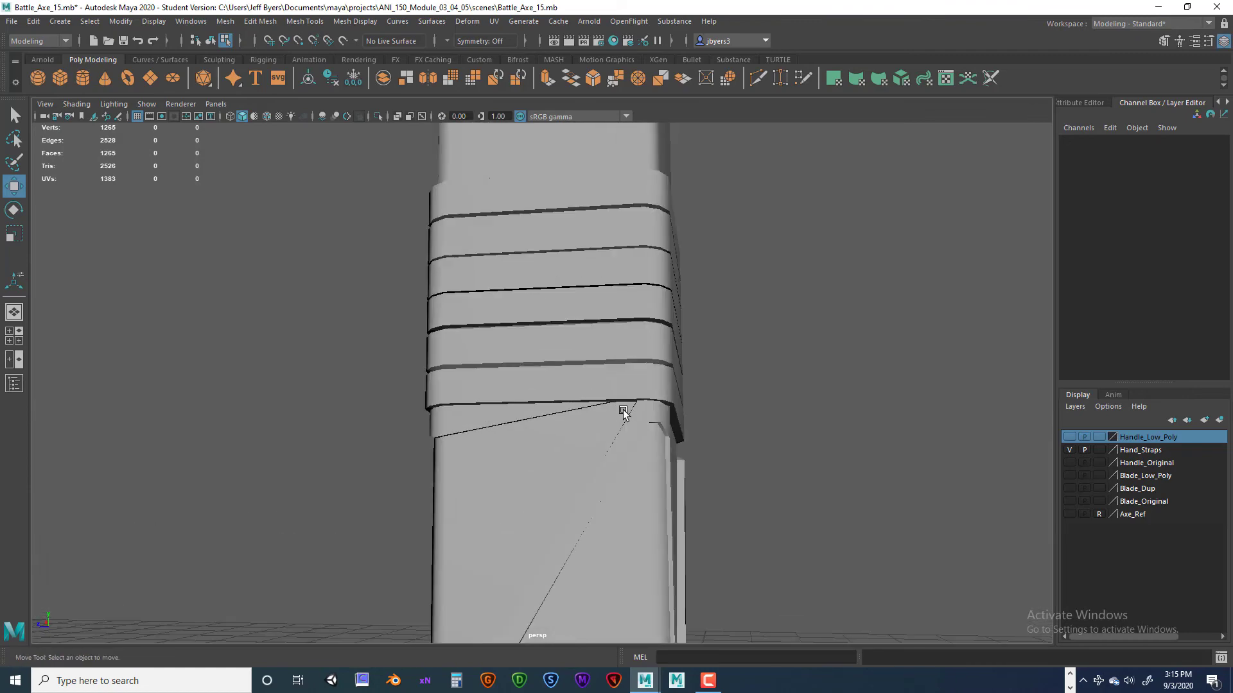
{"action": "middle_click_drag", "start_coordinate": [622, 410], "coordinate": [567, 422], "text": "alt"}
{"action": "left_click_drag", "start_coordinate": [571, 435], "coordinate": [504, 482], "text": "alt"}
Step: Show the handle mesh's vertices, examine the strap crossings and corners along its length, and return to object mode
{"action": "left_click", "coordinate": [585, 445]}
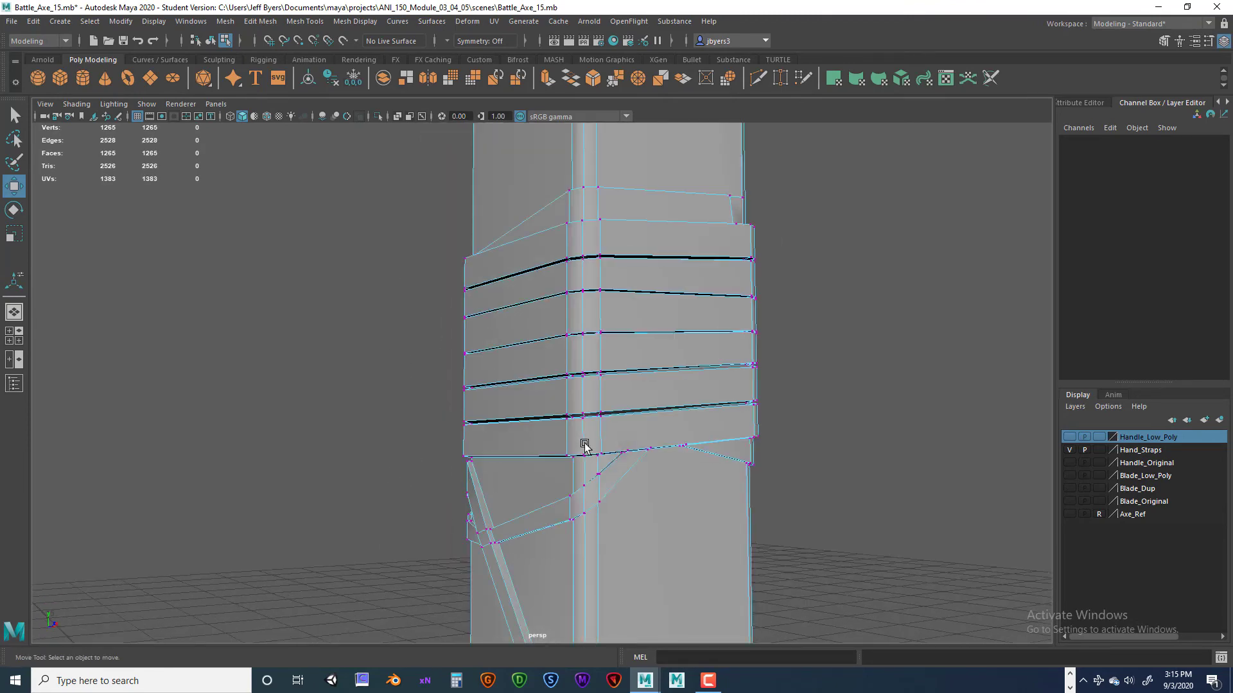
{"action": "left_click_drag", "start_coordinate": [579, 452], "coordinate": [621, 398], "text": "alt"}
{"action": "scroll", "coordinate": [530, 383], "scroll_direction": "down", "scroll_amount": 5}
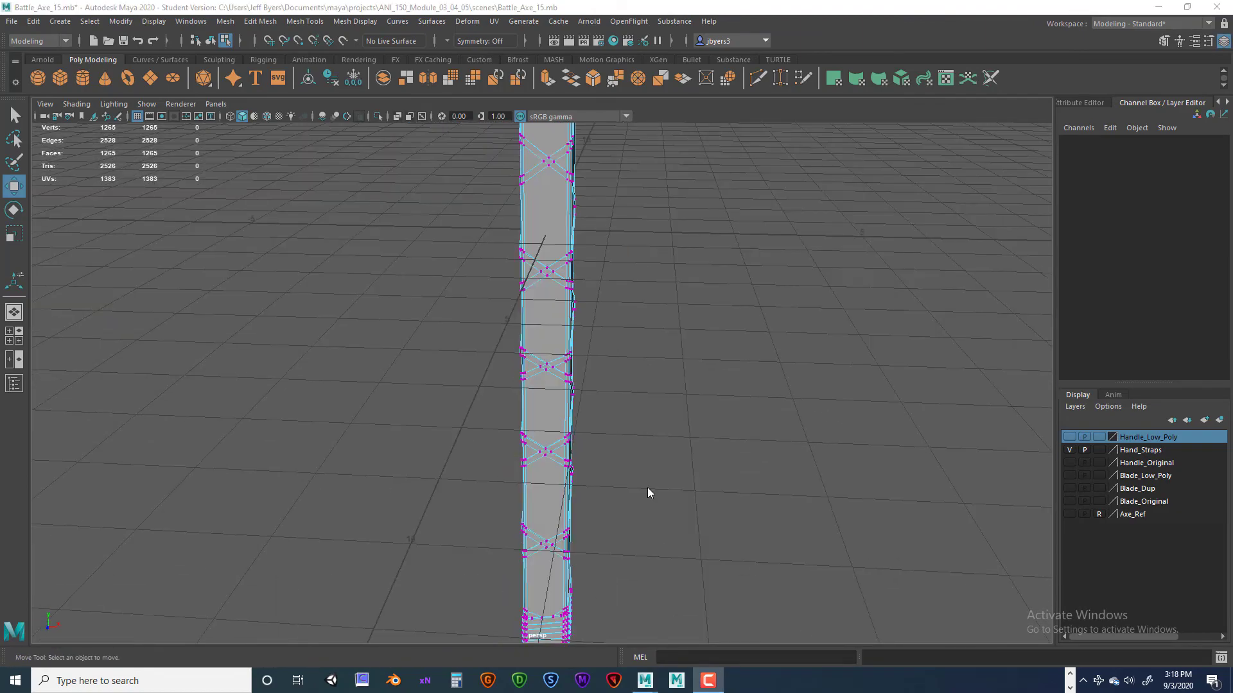
{"action": "right_click_drag", "start_coordinate": [647, 490], "coordinate": [702, 449], "text": "alt"}
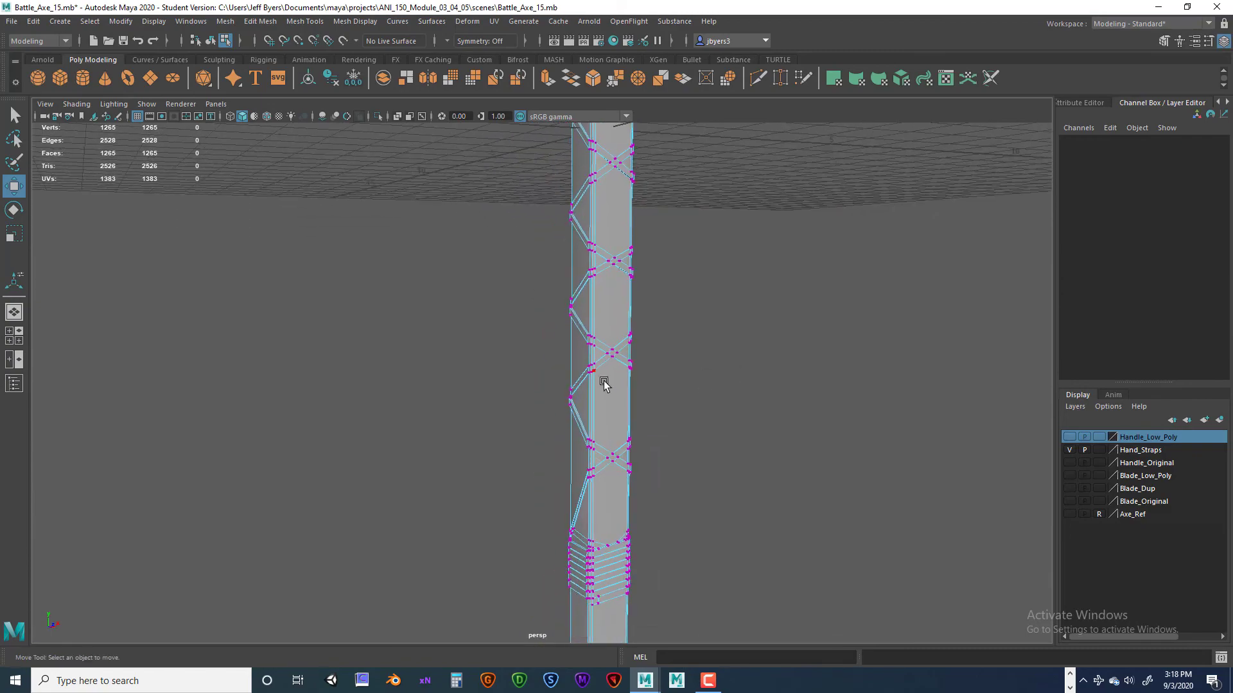
{"action": "right_click_drag", "start_coordinate": [598, 380], "coordinate": [601, 396]}
{"action": "left_click_drag", "start_coordinate": [668, 486], "coordinate": [633, 437], "text": "alt"}
{"action": "scroll", "coordinate": [644, 439], "scroll_direction": "down", "scroll_amount": 2}
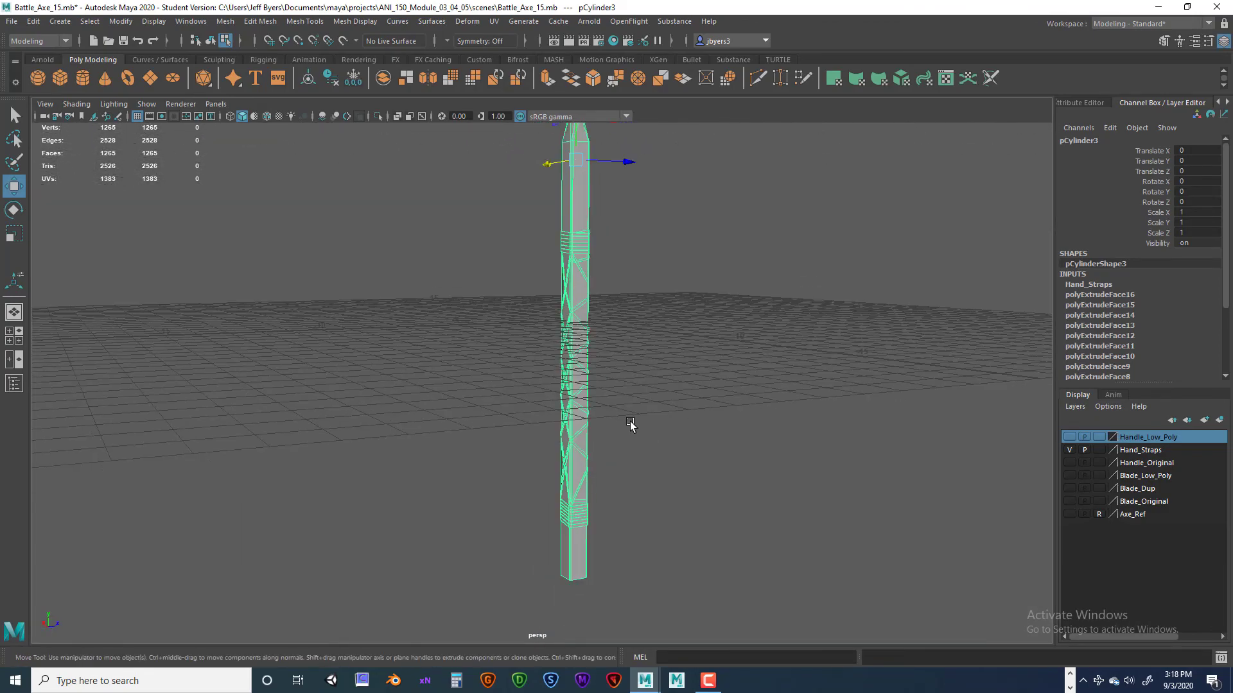
Step: Examine the whole handle from several angles and distances, checking the crossing straps and the horizontal bands at both ends
{"action": "left_click_drag", "start_coordinate": [603, 388], "coordinate": [638, 454], "text": "alt"}
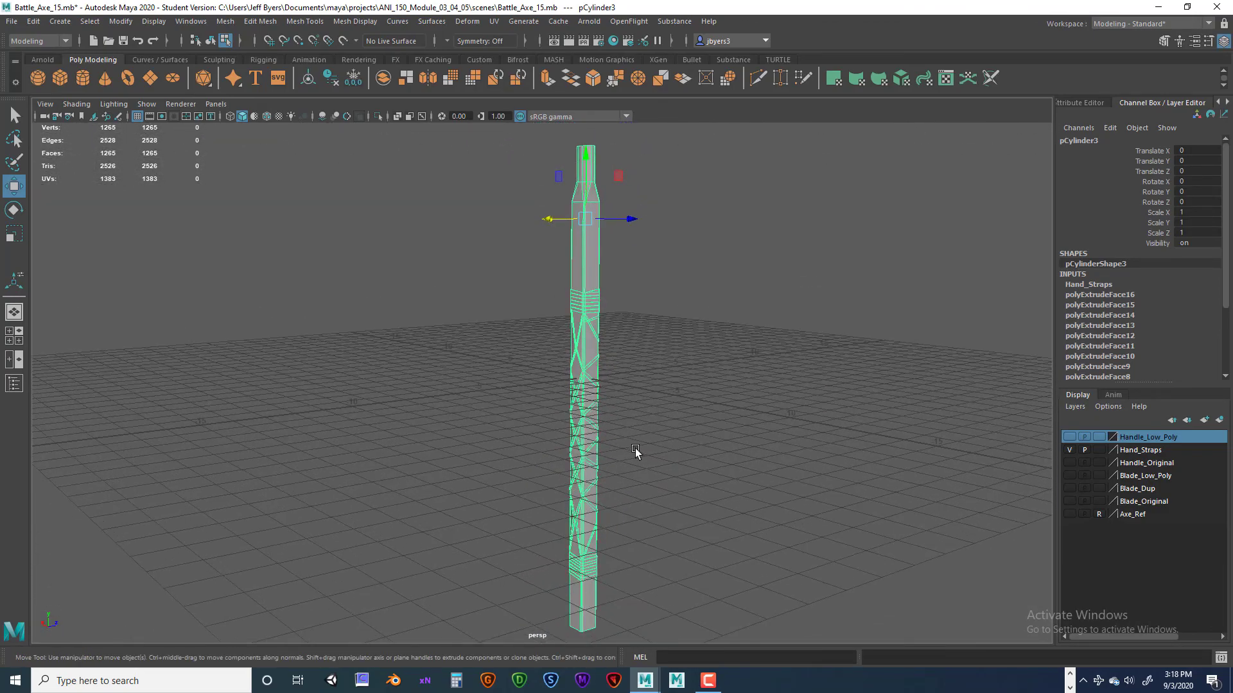
{"action": "scroll", "coordinate": [635, 450], "scroll_direction": "up", "scroll_amount": 2}
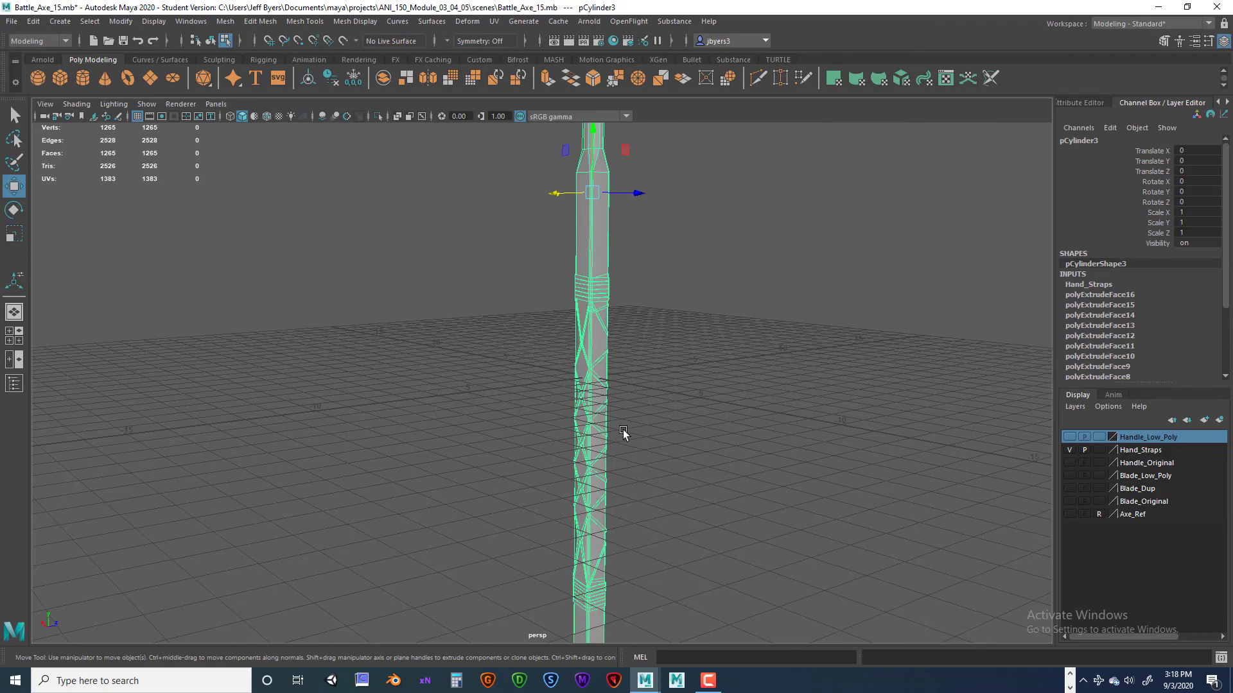
{"action": "left_click_drag", "start_coordinate": [623, 435], "coordinate": [671, 440], "text": "alt"}
{"action": "scroll", "coordinate": [699, 401], "scroll_direction": "up", "scroll_amount": 2}
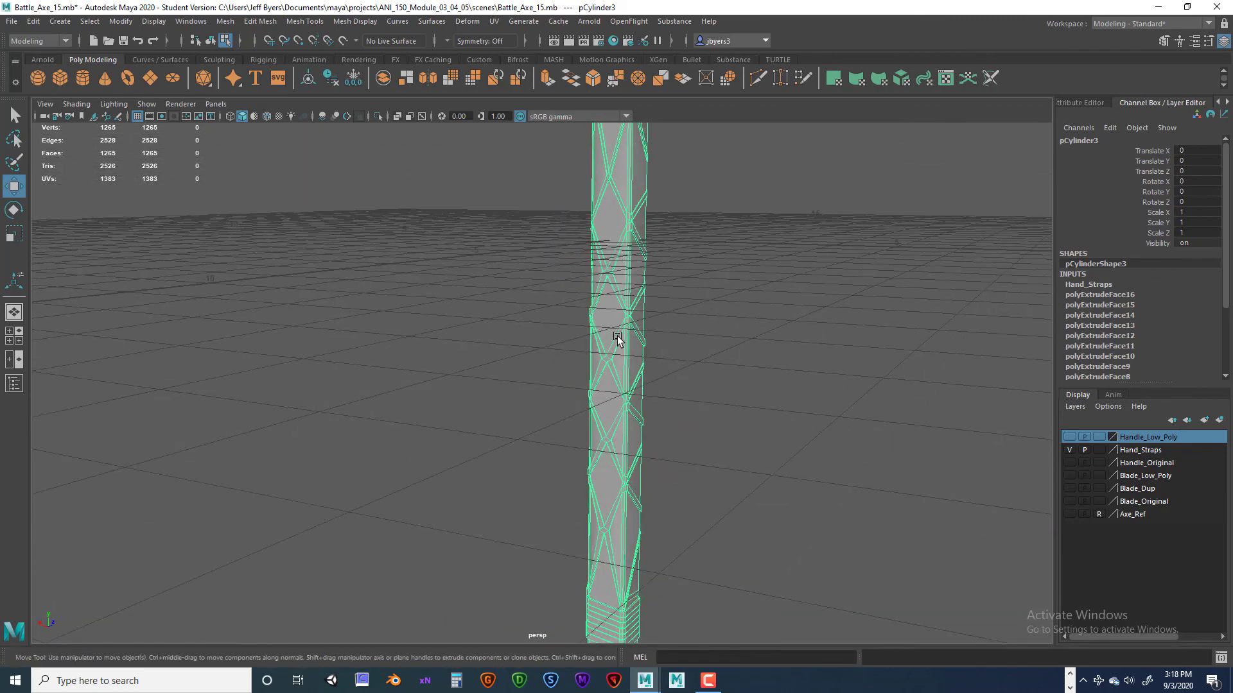
{"action": "left_click_drag", "start_coordinate": [679, 346], "coordinate": [622, 364], "text": "alt"}
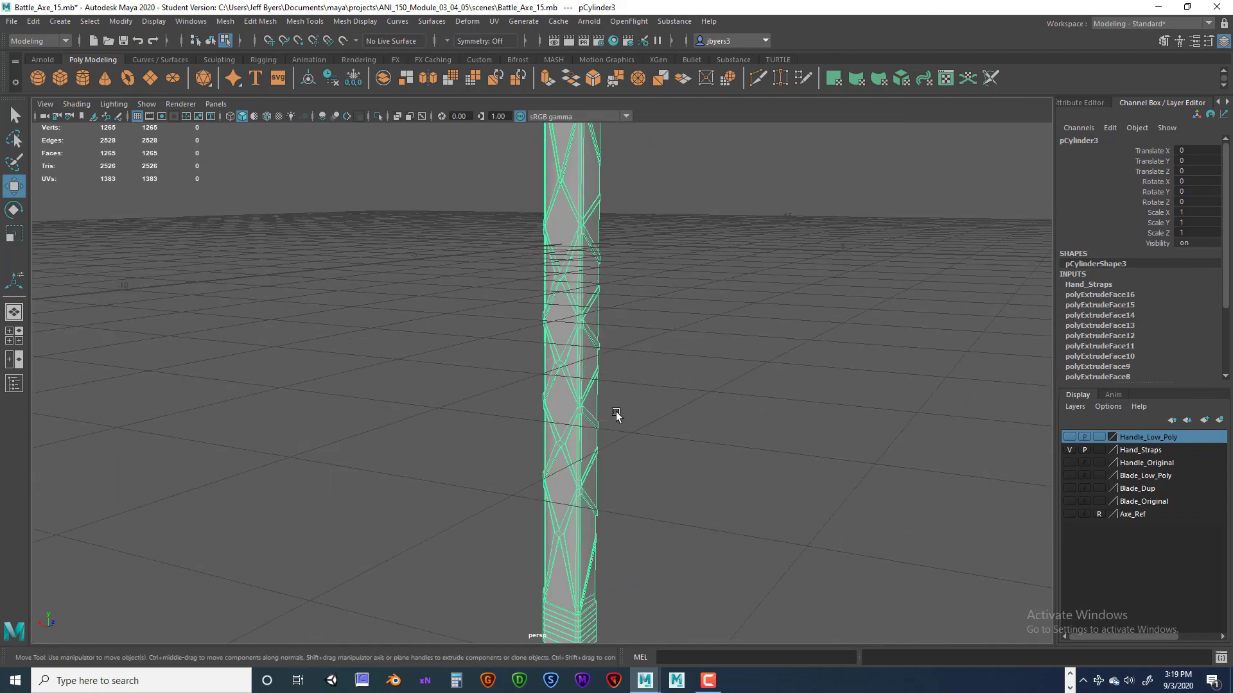
{"action": "left_click_drag", "start_coordinate": [615, 411], "coordinate": [587, 401], "text": "alt"}
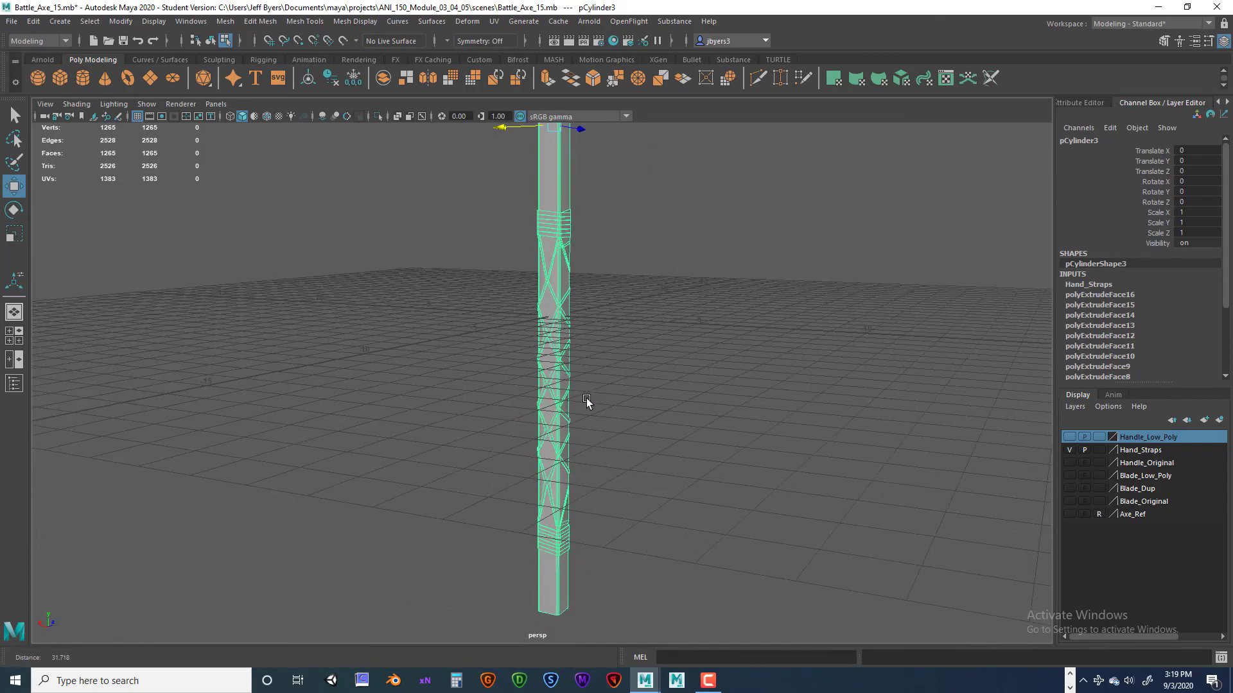
{"action": "right_click_drag", "start_coordinate": [586, 398], "coordinate": [587, 391], "text": "alt"}
{"action": "middle_click_drag", "start_coordinate": [612, 374], "coordinate": [618, 401], "text": "alt"}
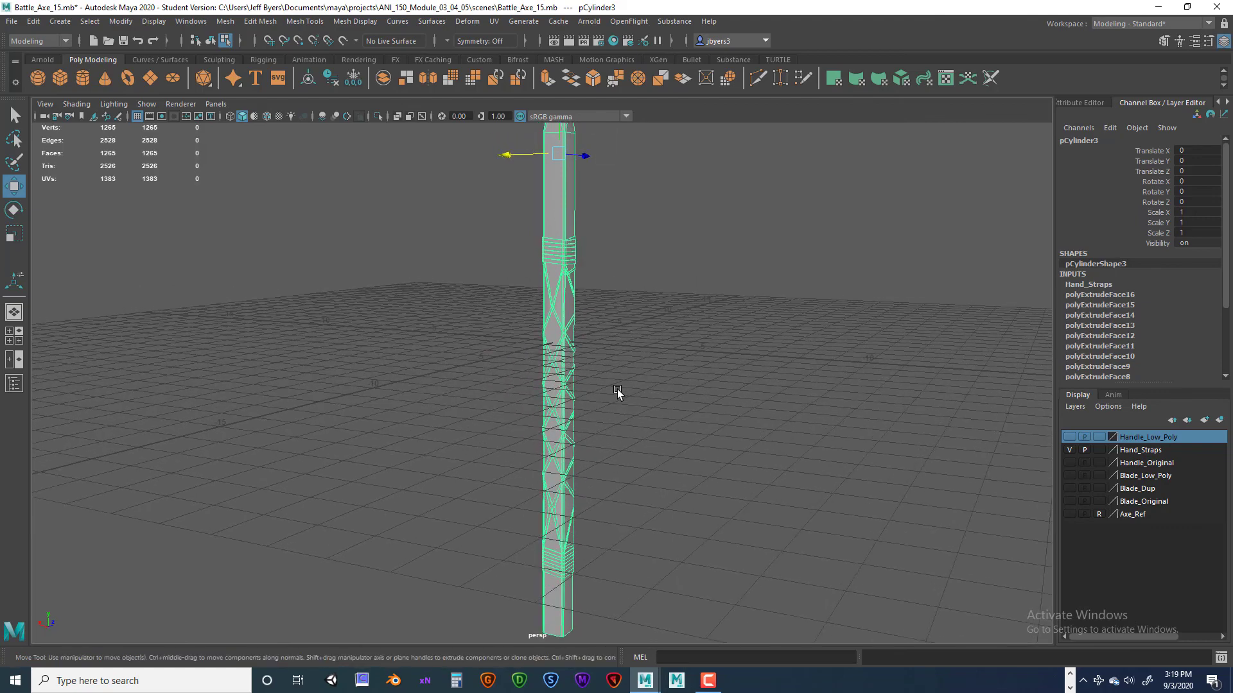